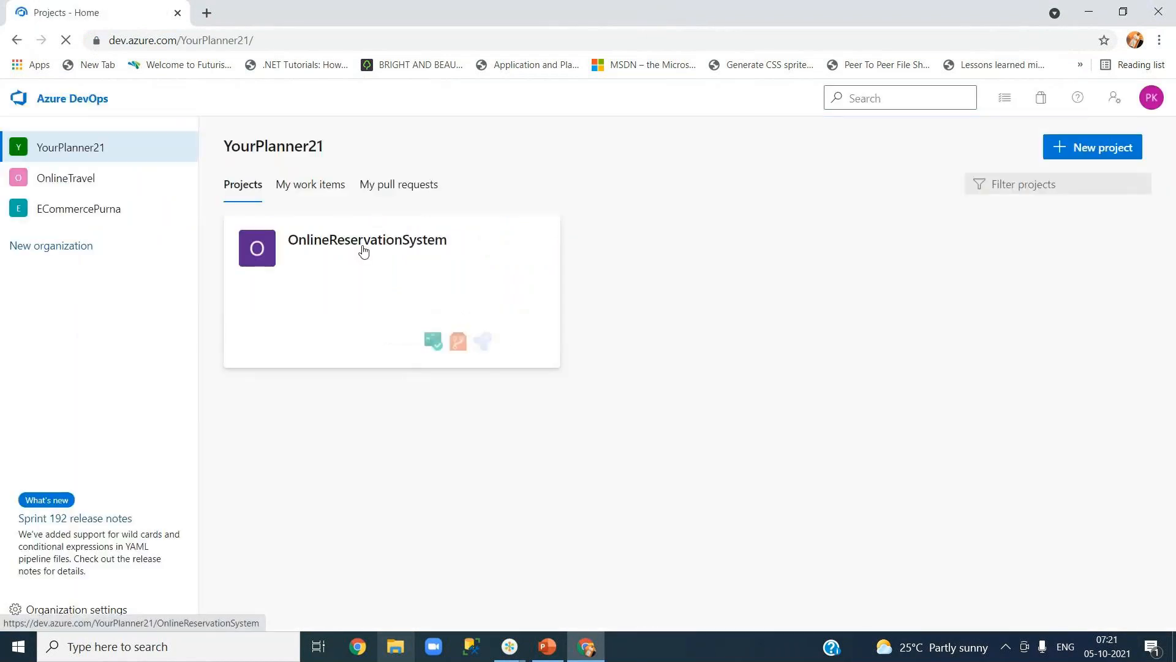
# Open the OnlineReservationSystem project and go to its empty Pipelines list.
pyautogui.click(353, 241)
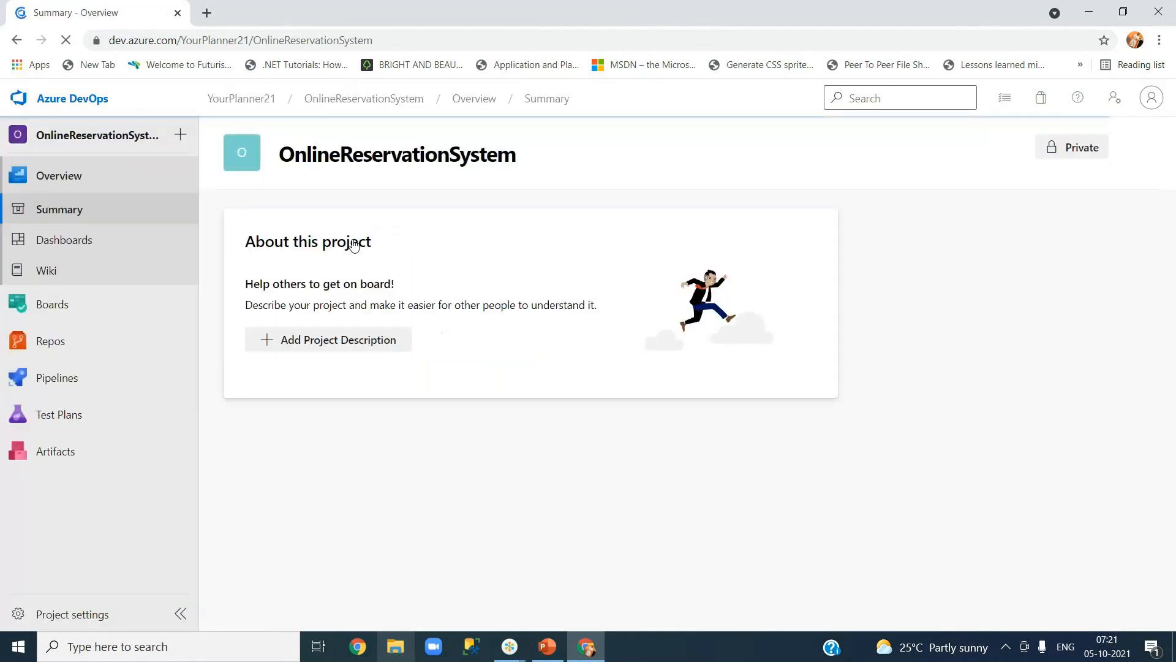
pyautogui.moveTo(122, 354)
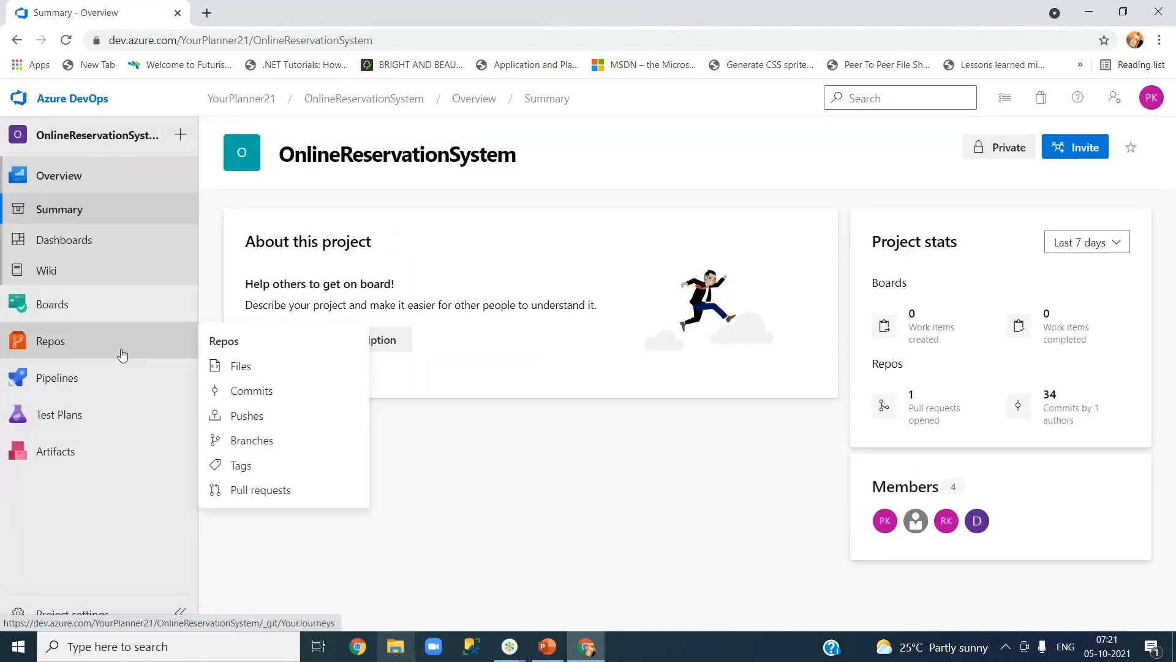
pyautogui.moveTo(106, 384)
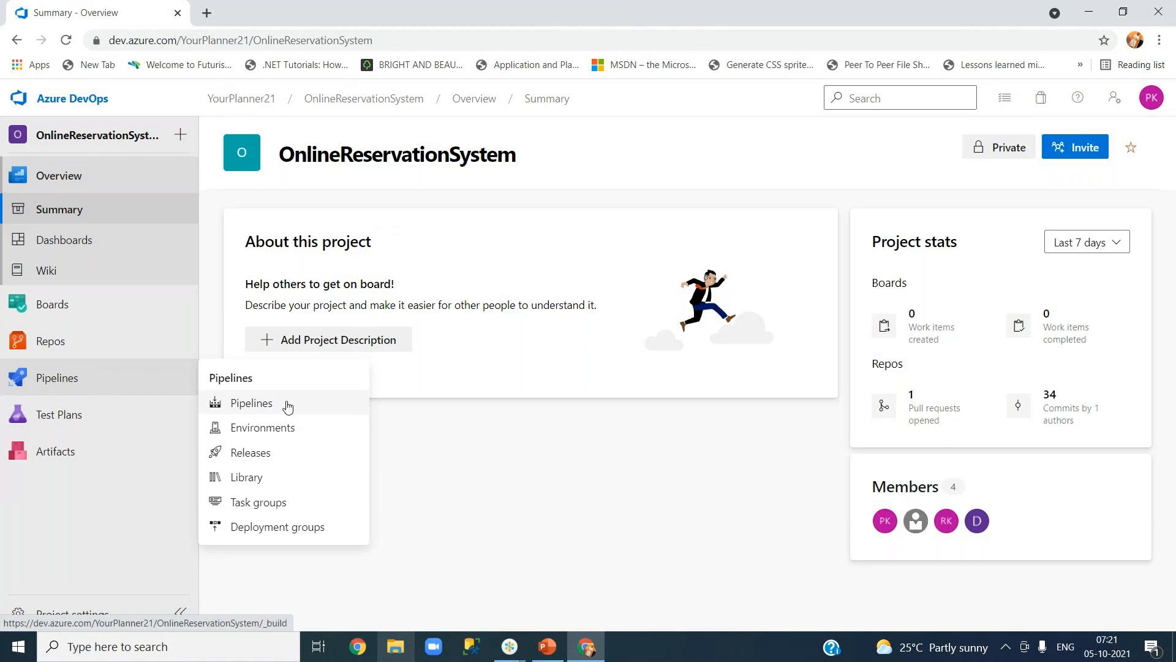
pyautogui.click(265, 409)
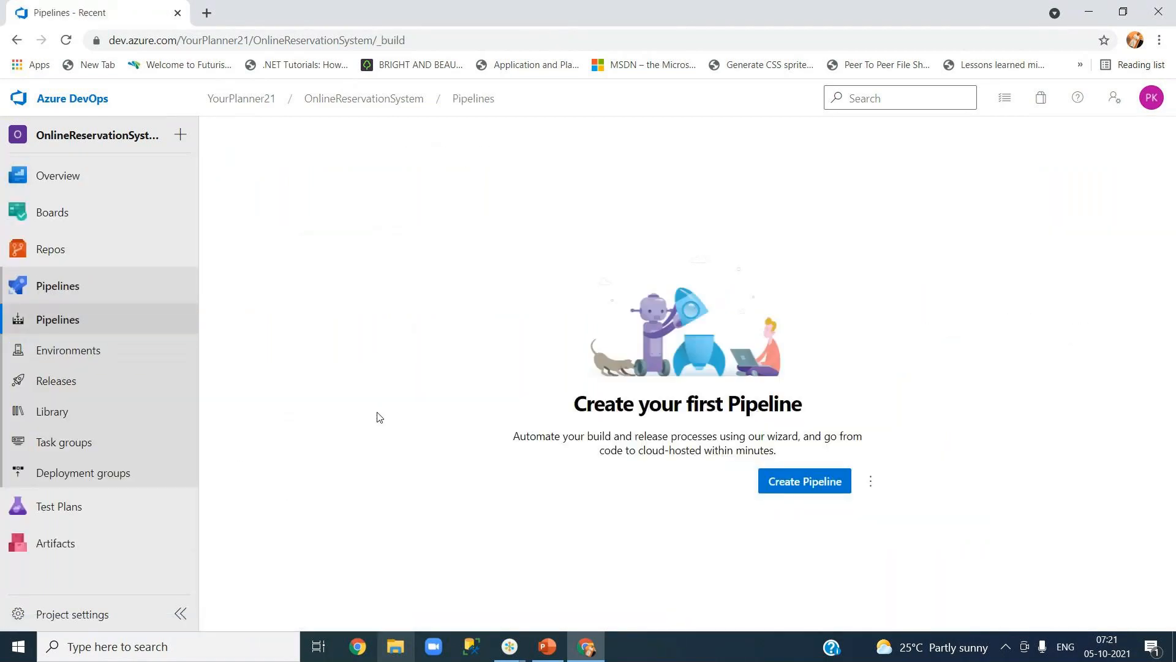
pyautogui.moveTo(562, 436); pyautogui.dragTo(745, 452)
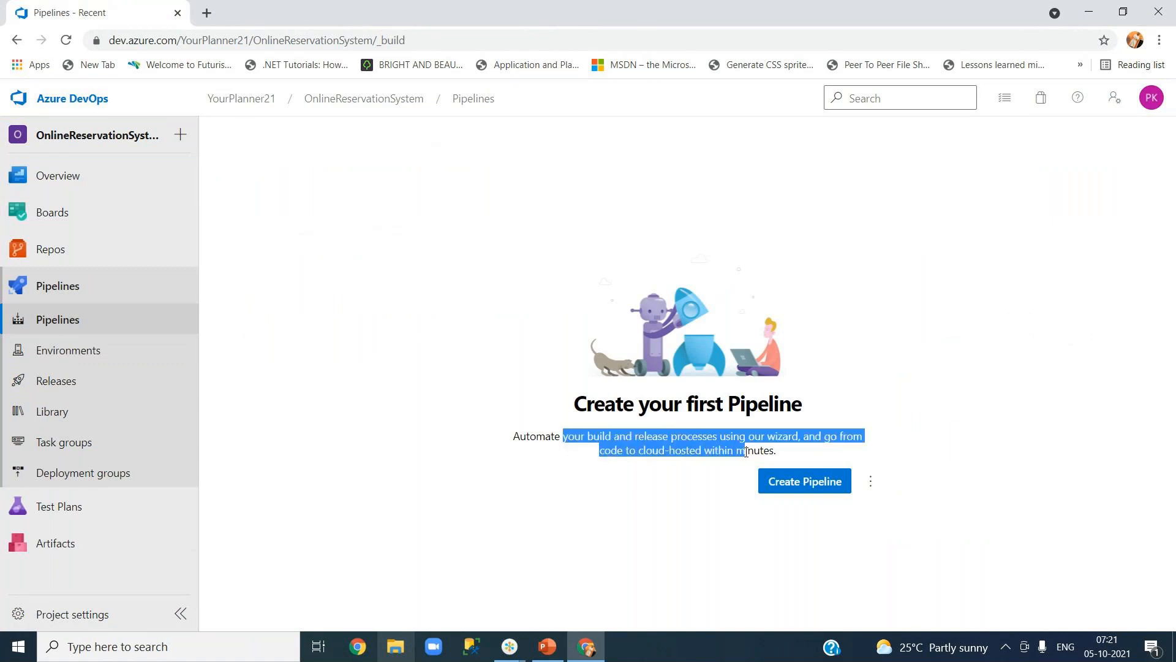
pyautogui.click(591, 520)
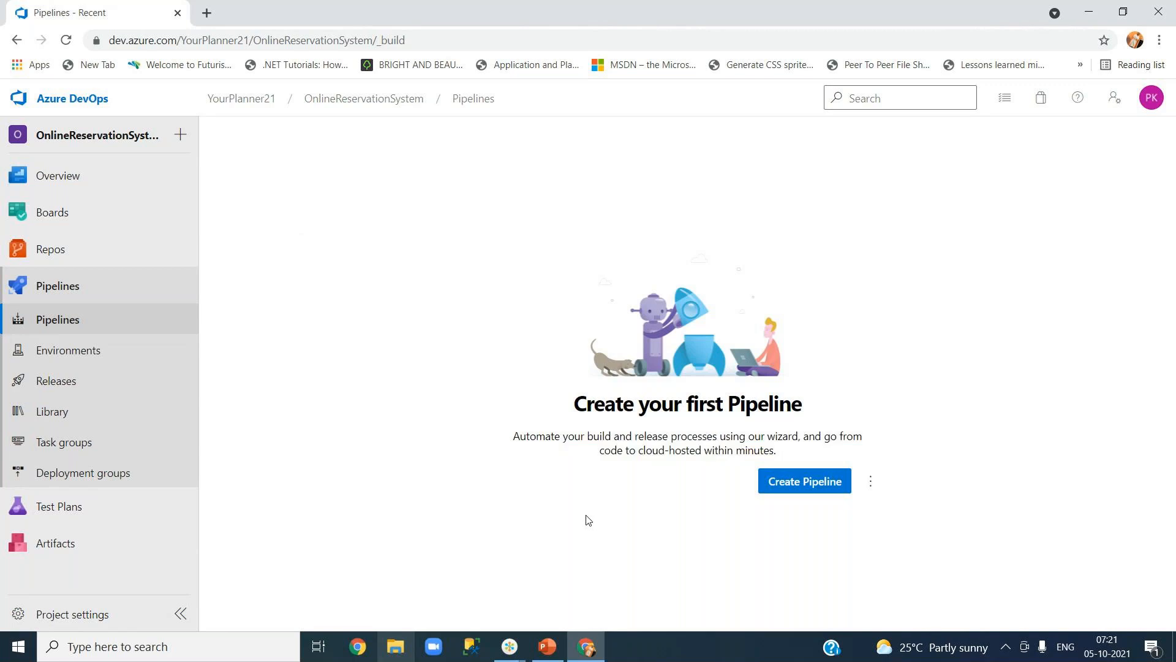
pyautogui.moveTo(644, 451); pyautogui.dragTo(709, 452)
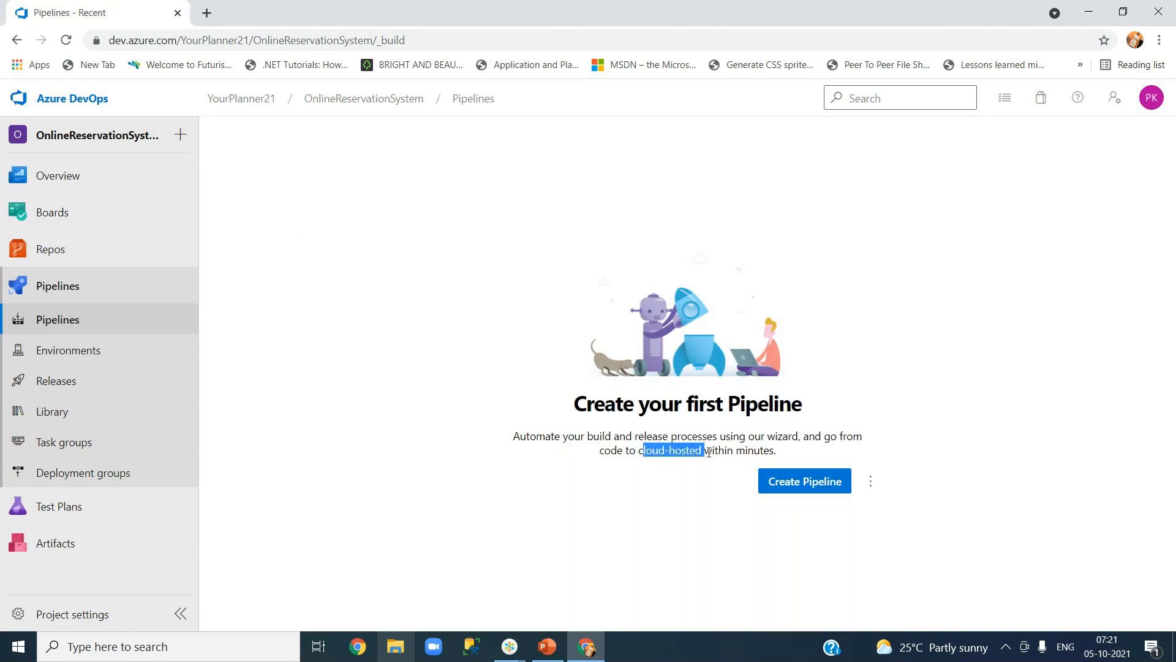
pyautogui.click(670, 525)
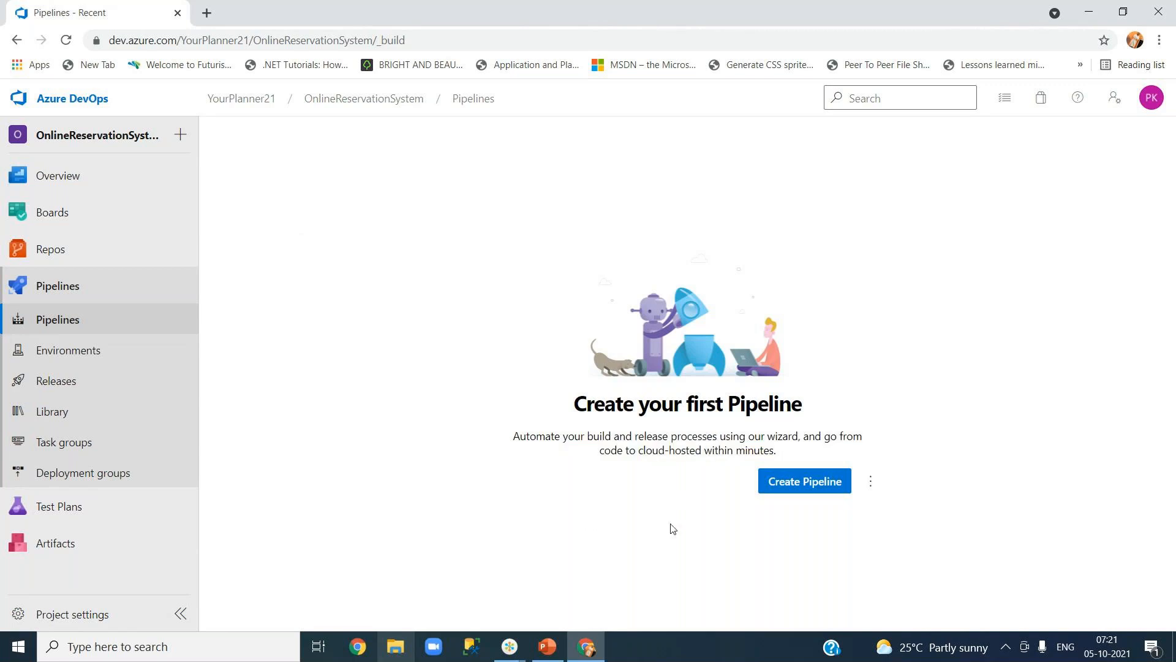
pyautogui.click(791, 487)
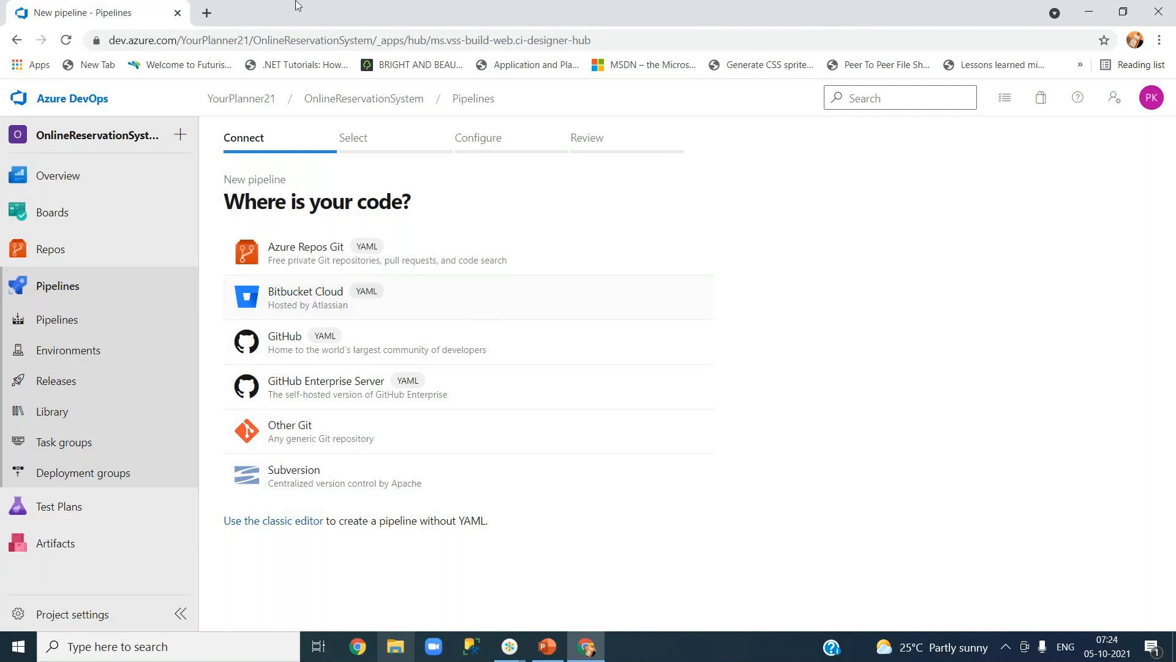
# Open a new browser tab beside the pipeline wizard.
pyautogui.click(207, 13)
# Load google.co.in and search for 'pivotal cloud foundry' via the suggestion.
pyautogui.write('google.co.in')
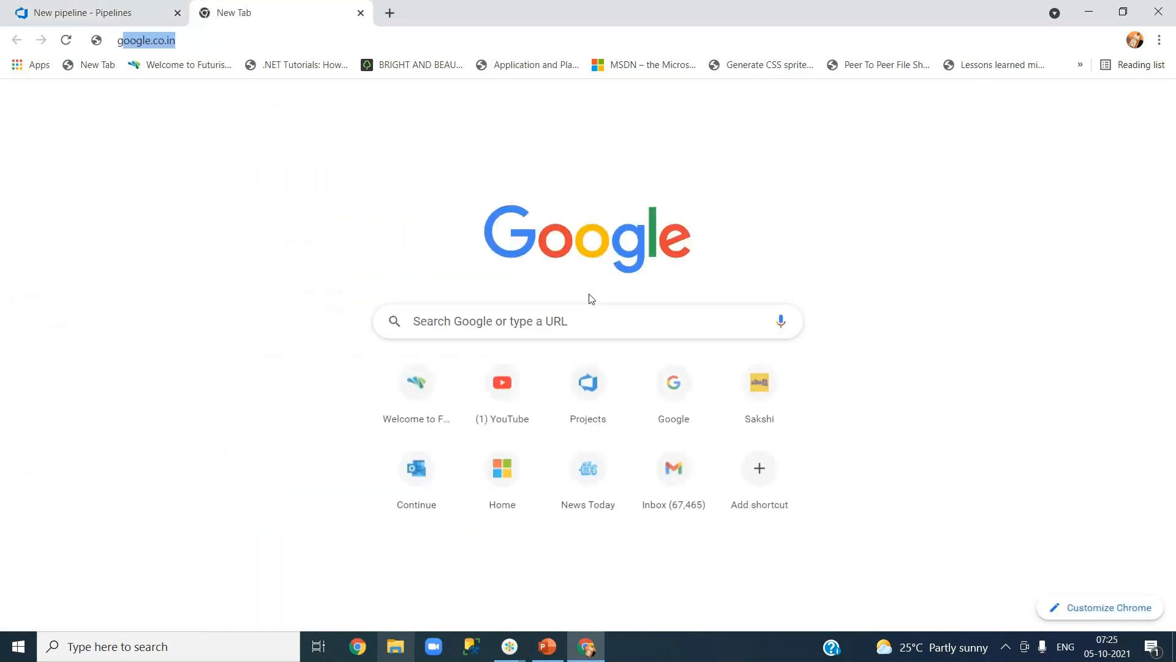
pyautogui.press('Return')
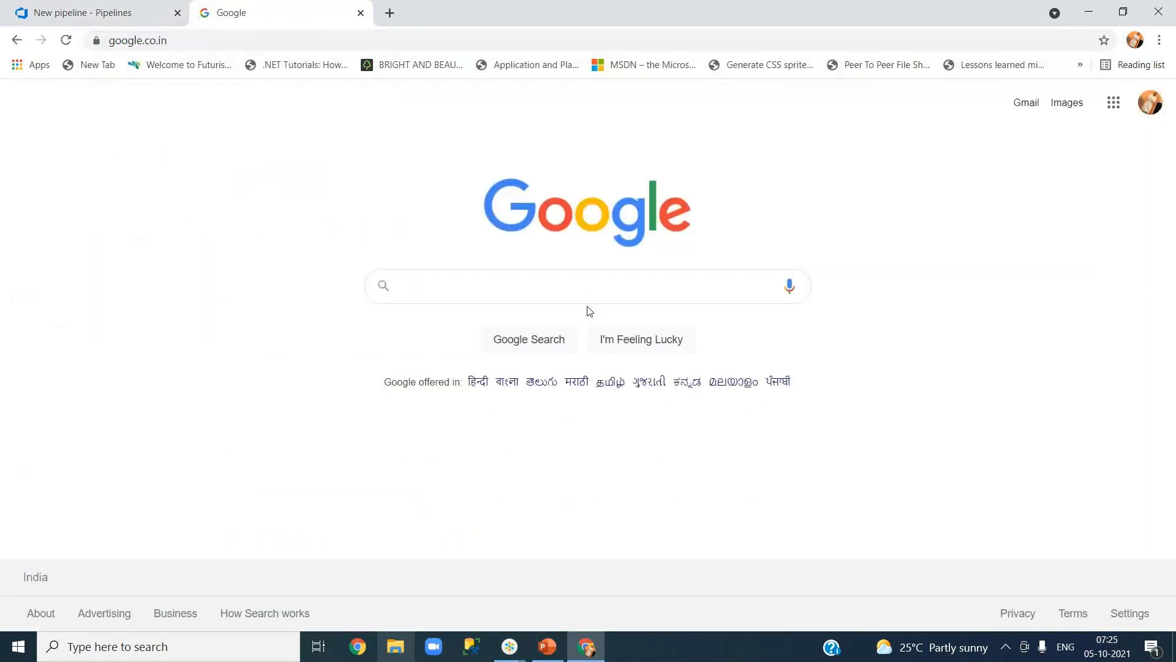
pyautogui.write('pivot')
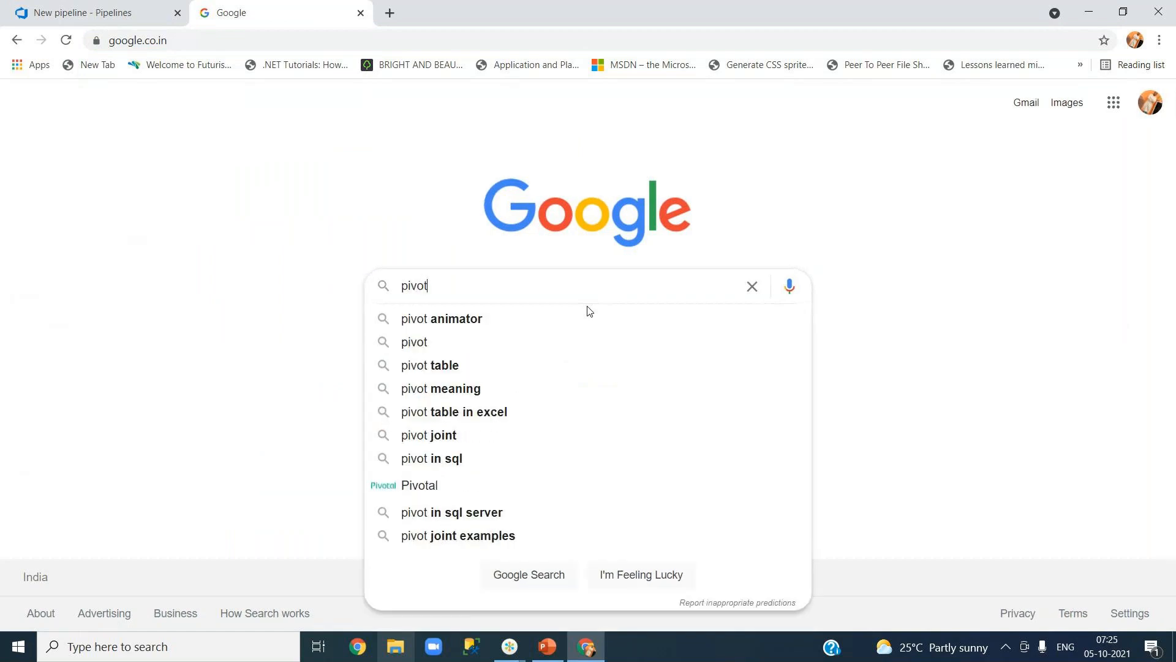
pyautogui.write('al clo')
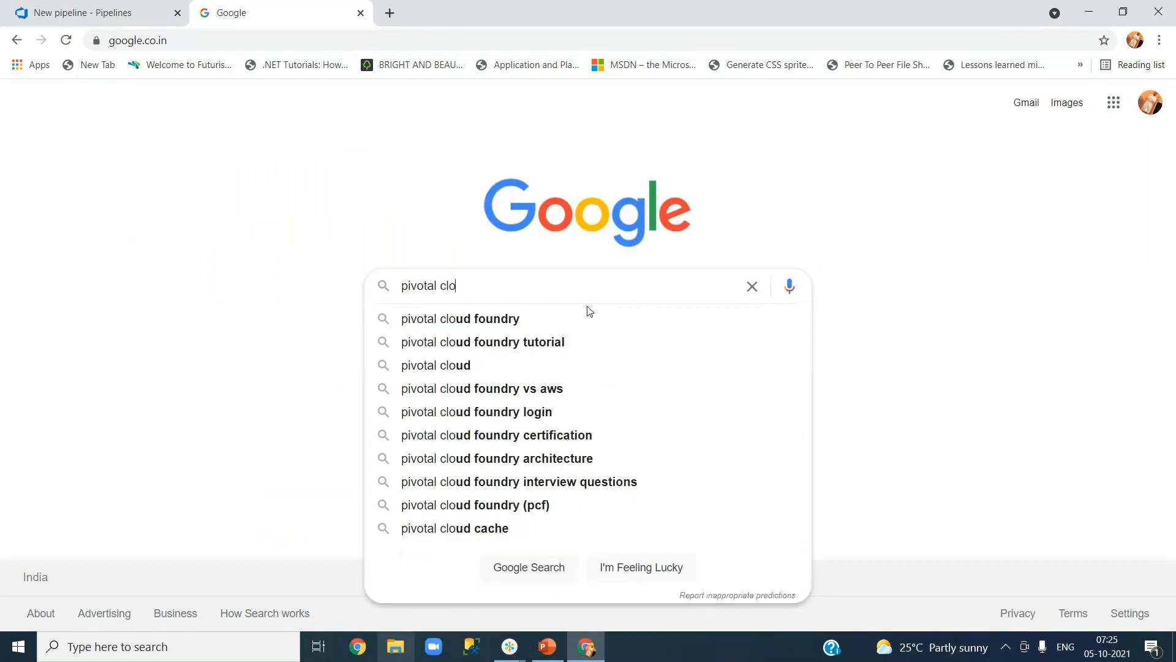
pyautogui.click(533, 318)
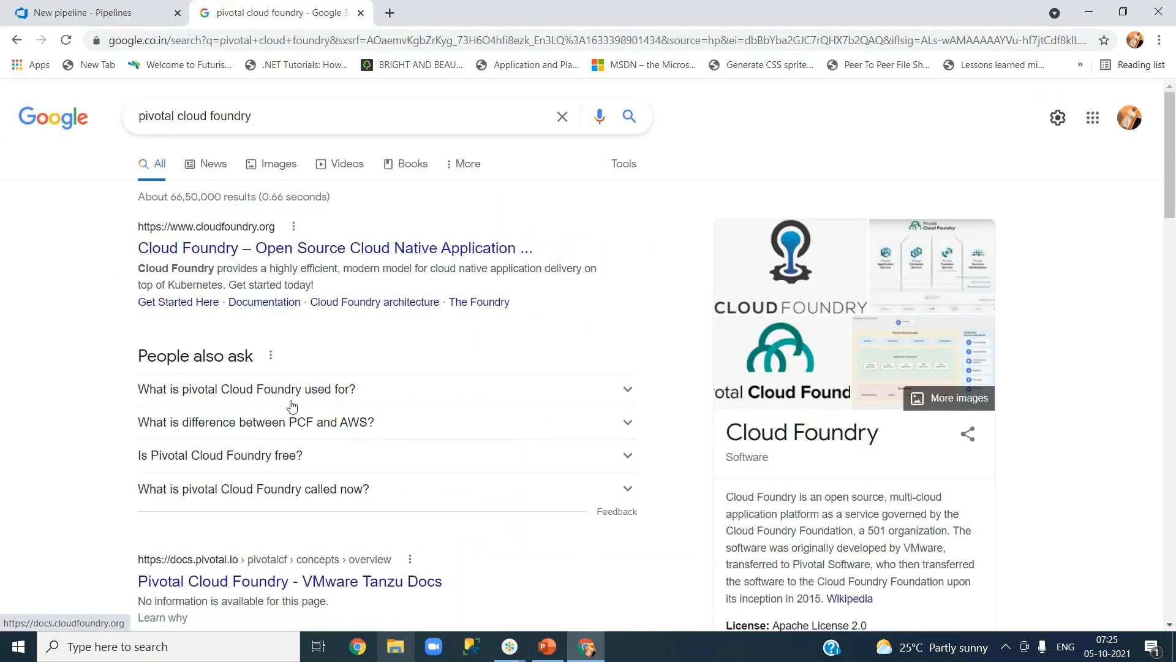
# Open the Pivotal Cloud Foundry v2.6 PAS Overview docs and scroll to the Traditional IT/IaaS/Platform diagram.
pyautogui.click(278, 581)
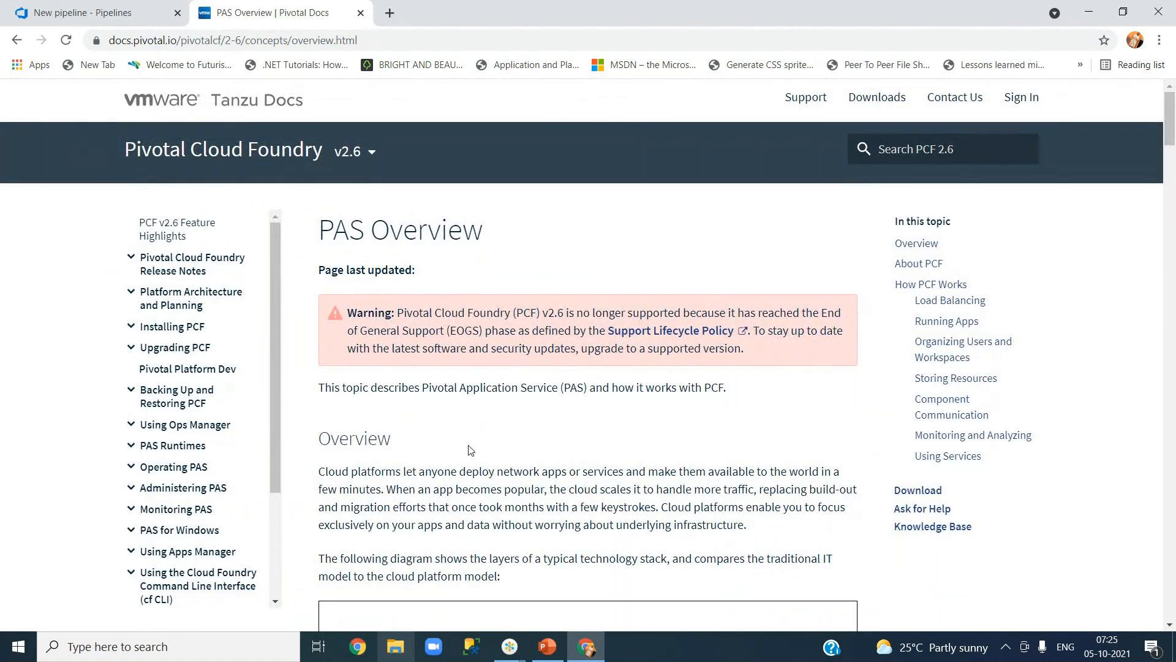
pyautogui.scroll(-10, 499, 453)
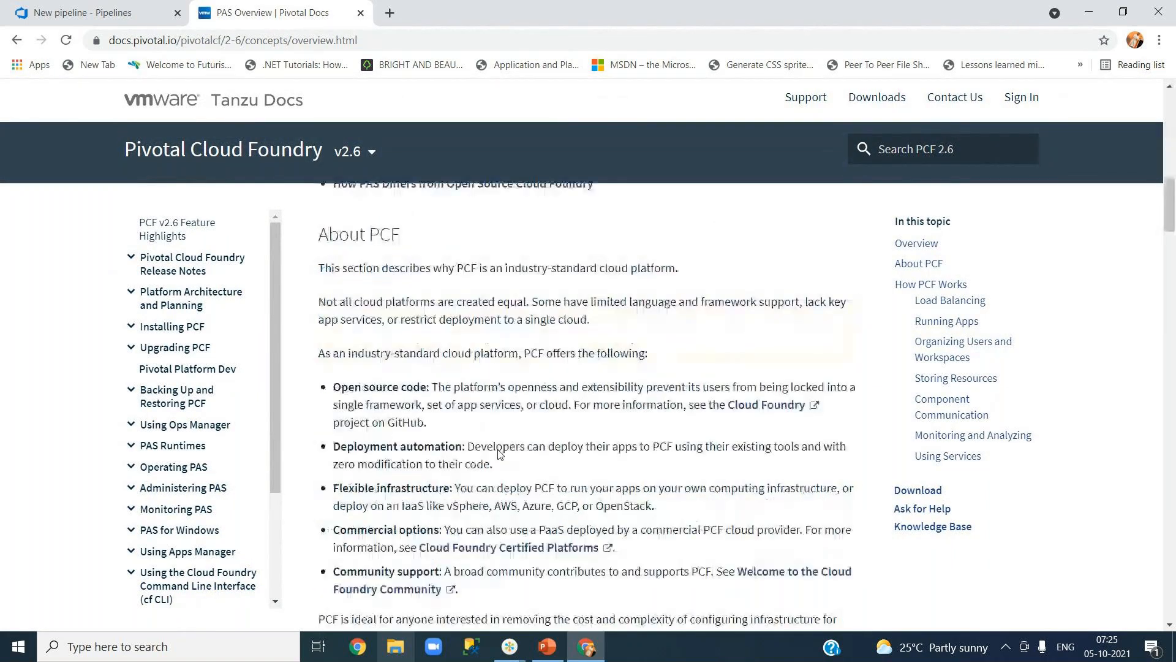
pyautogui.scroll(10, 499, 450)
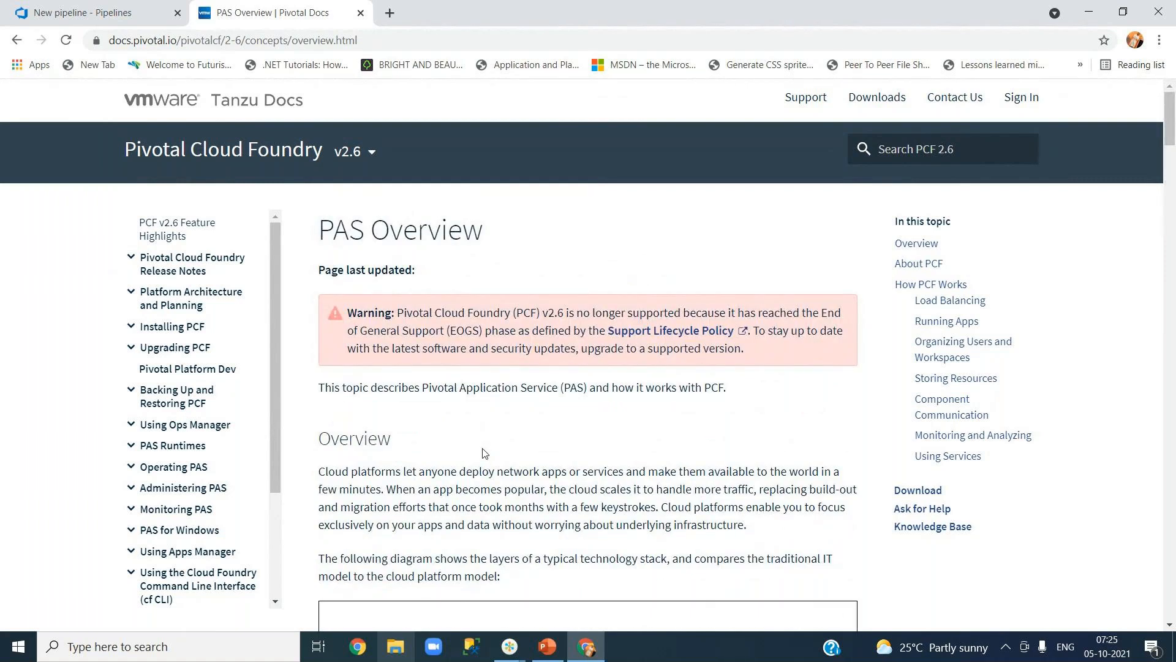
pyautogui.moveTo(1171, 131); pyautogui.dragTo(1171, 169)
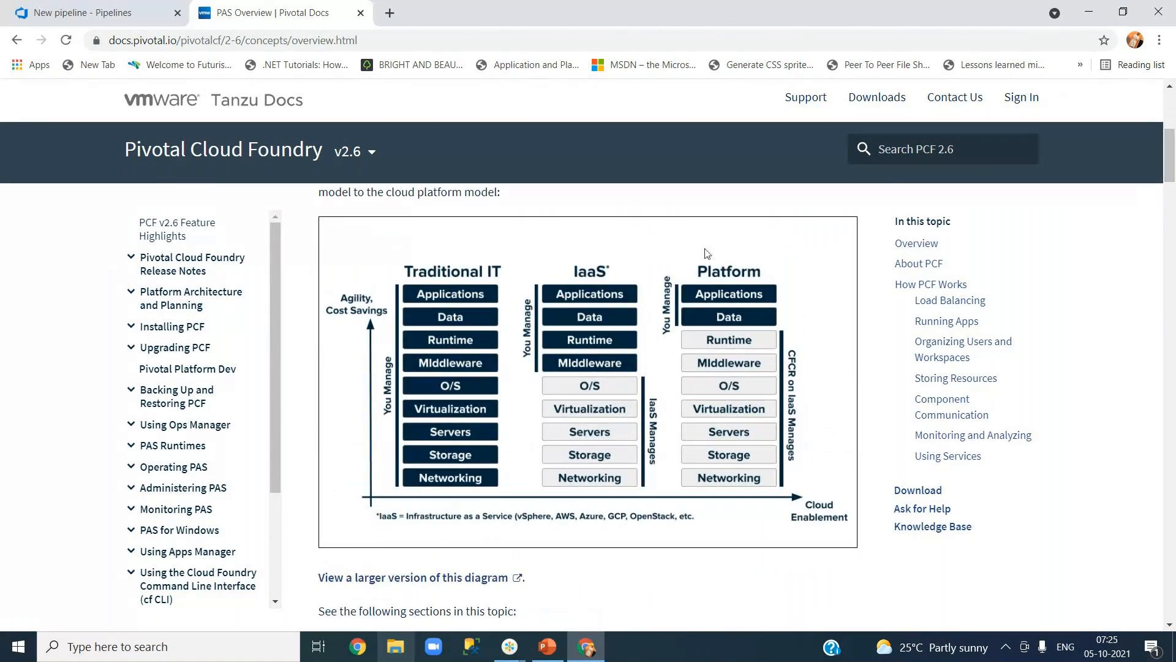
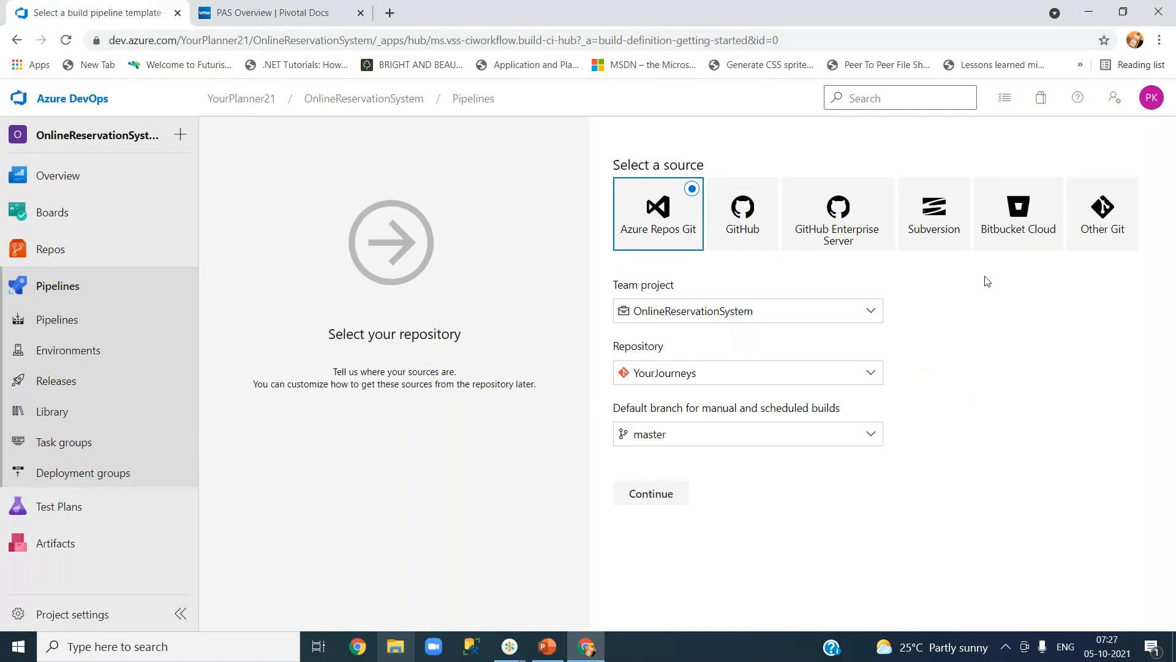
# Choose the OnlineReservationSystem team project and its repository as the pipeline source.
pyautogui.click(863, 316)
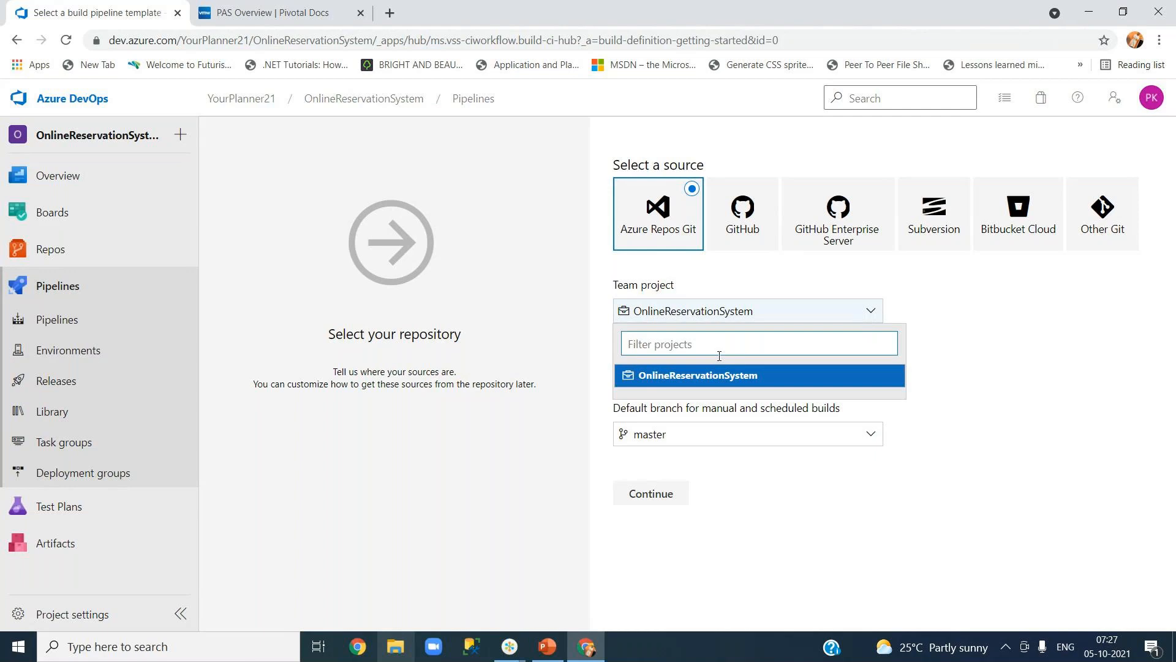
pyautogui.click(715, 377)
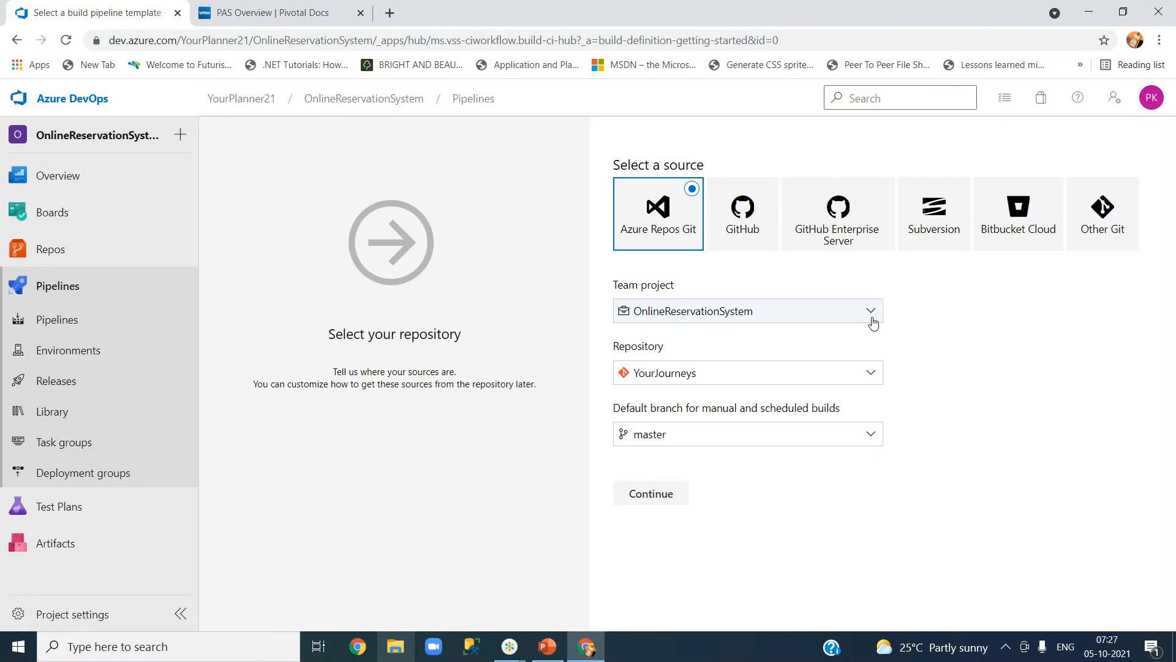
pyautogui.click(878, 377)
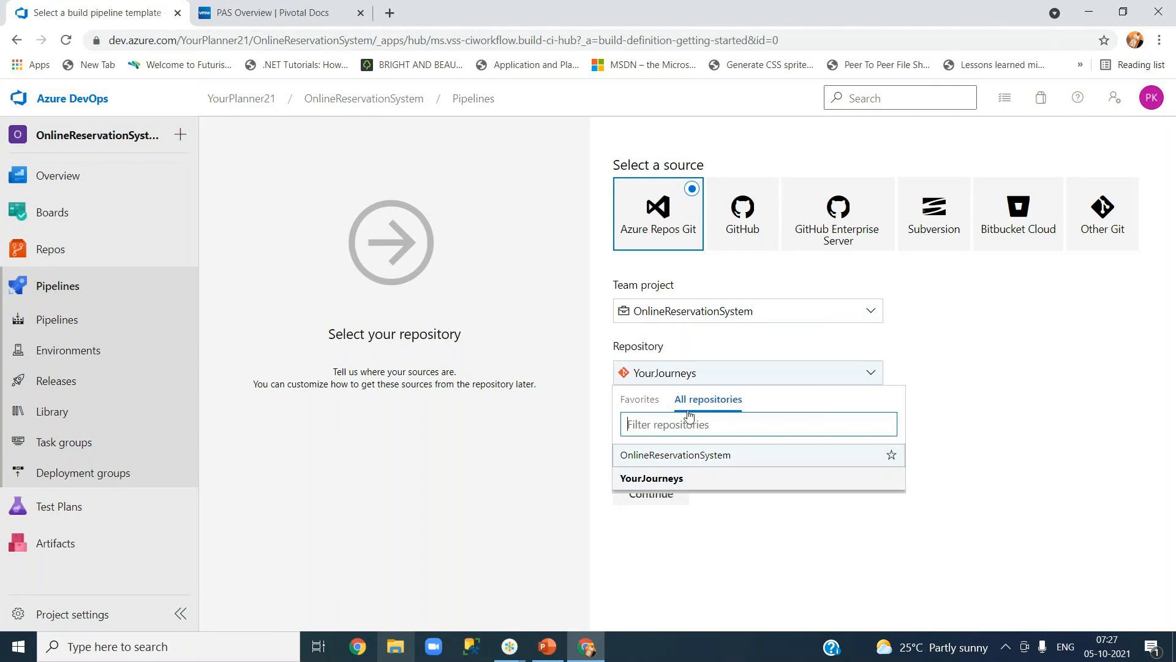
pyautogui.click(667, 484)
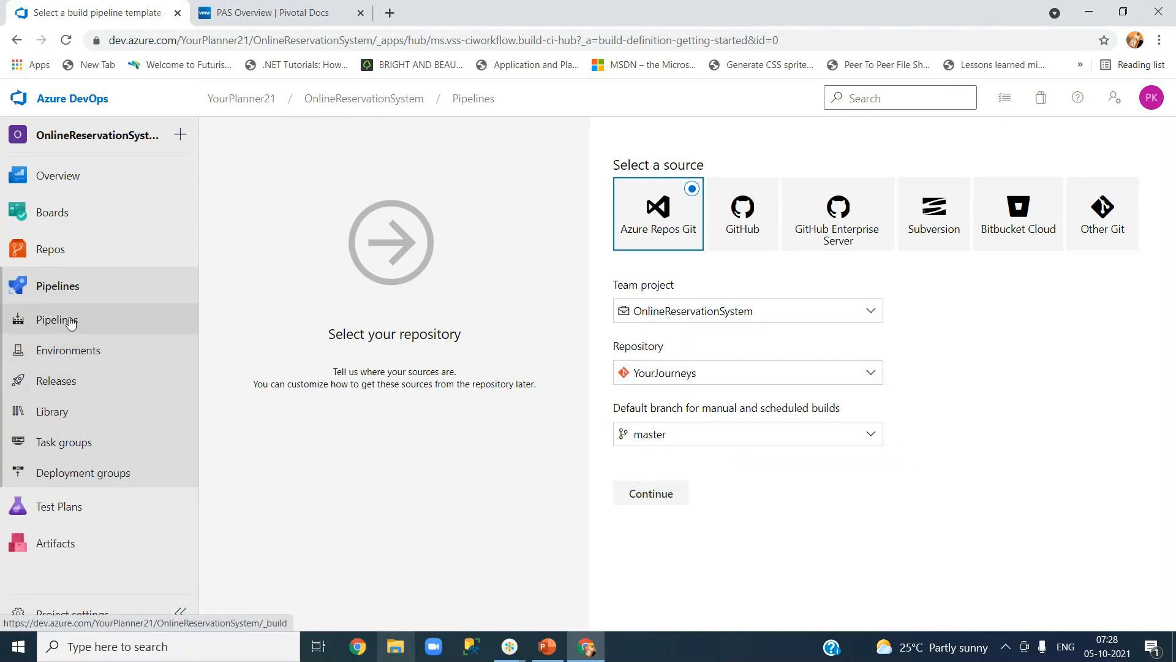
# Open Repos in a new tab, browse the YourJourneysWeb files and branches, then return to pipeline setup.
pyautogui.rightClick(67, 247)
pyautogui.click(110, 257)
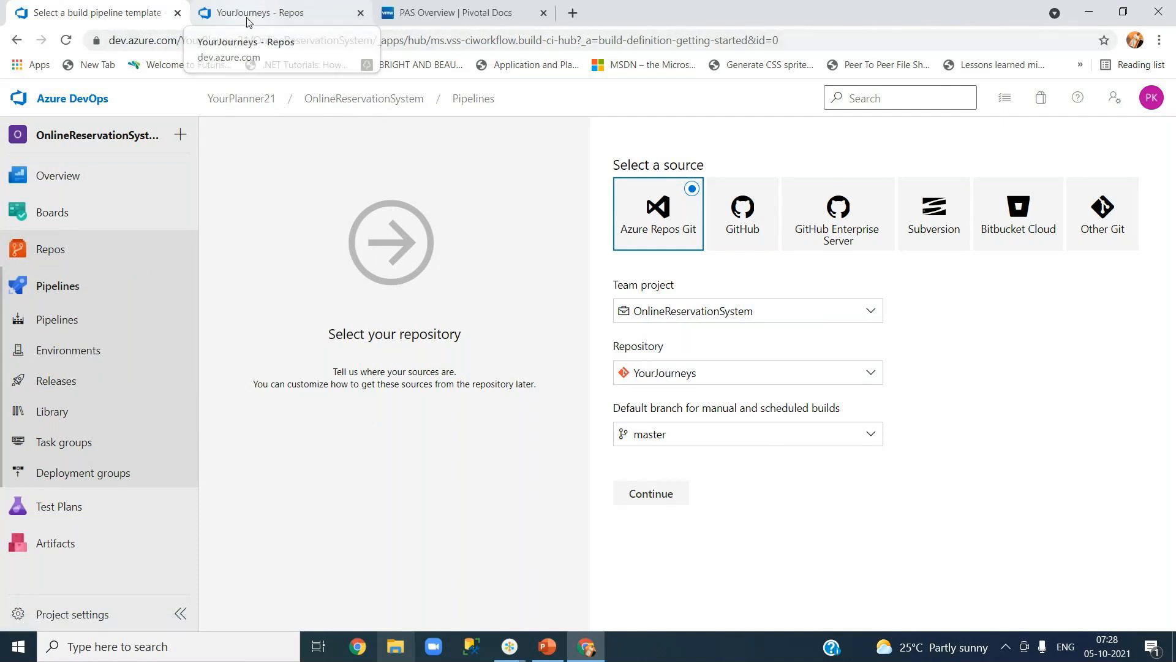
pyautogui.click(247, 22)
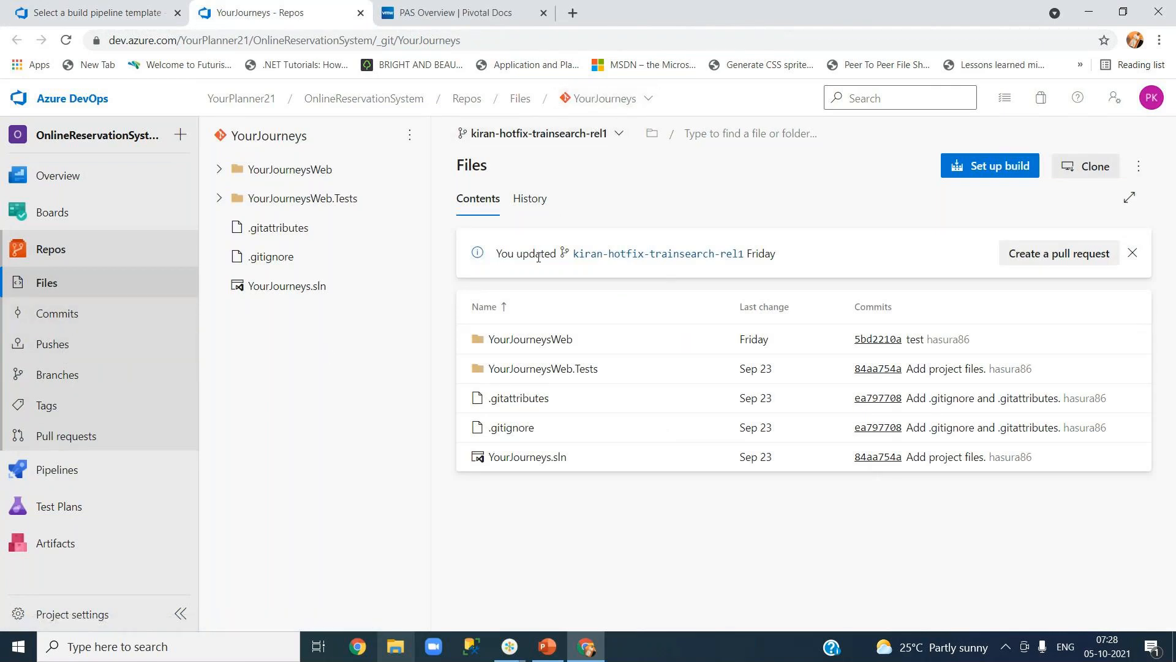
pyautogui.click(219, 171)
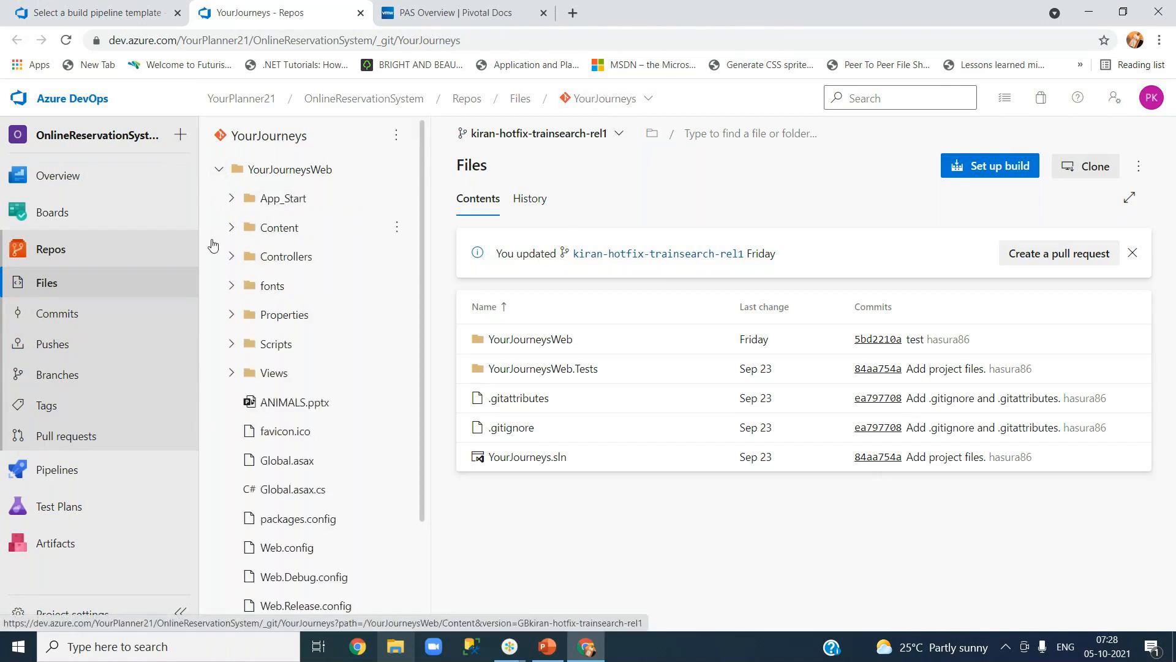
pyautogui.click(219, 170)
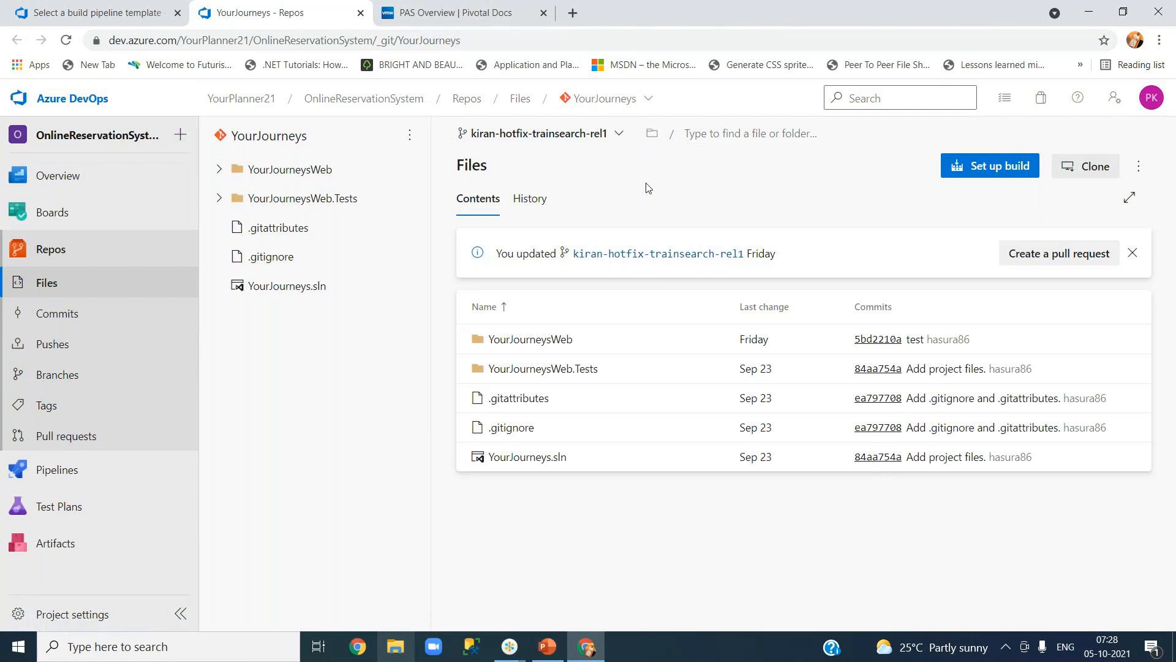
pyautogui.click(528, 102)
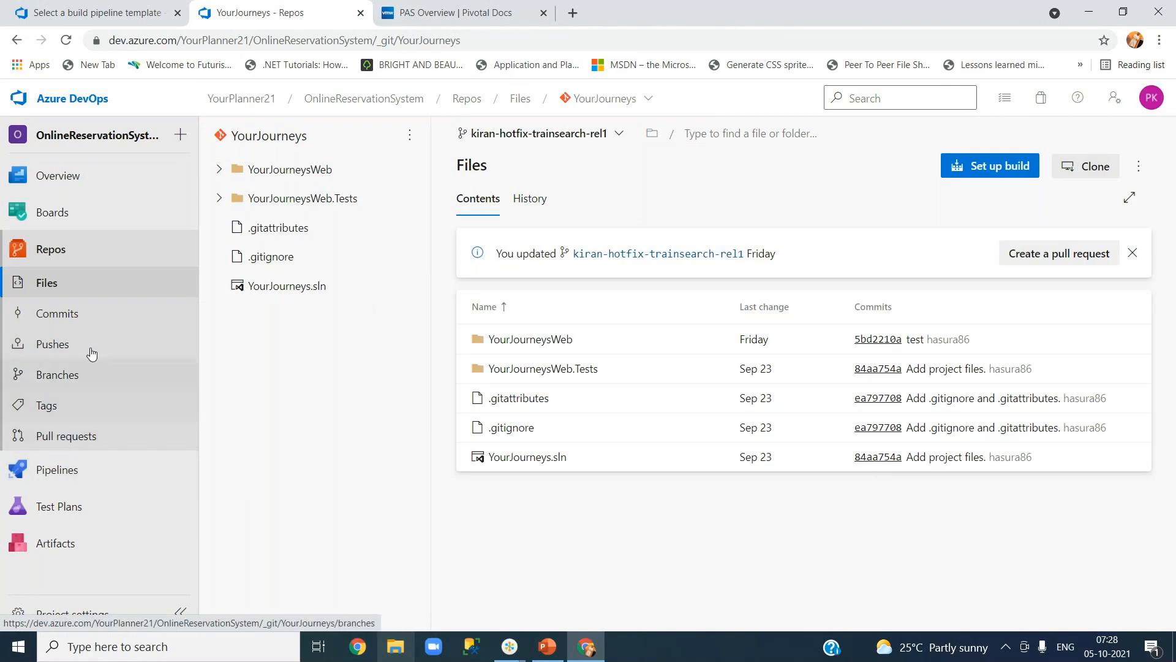
pyautogui.click(72, 379)
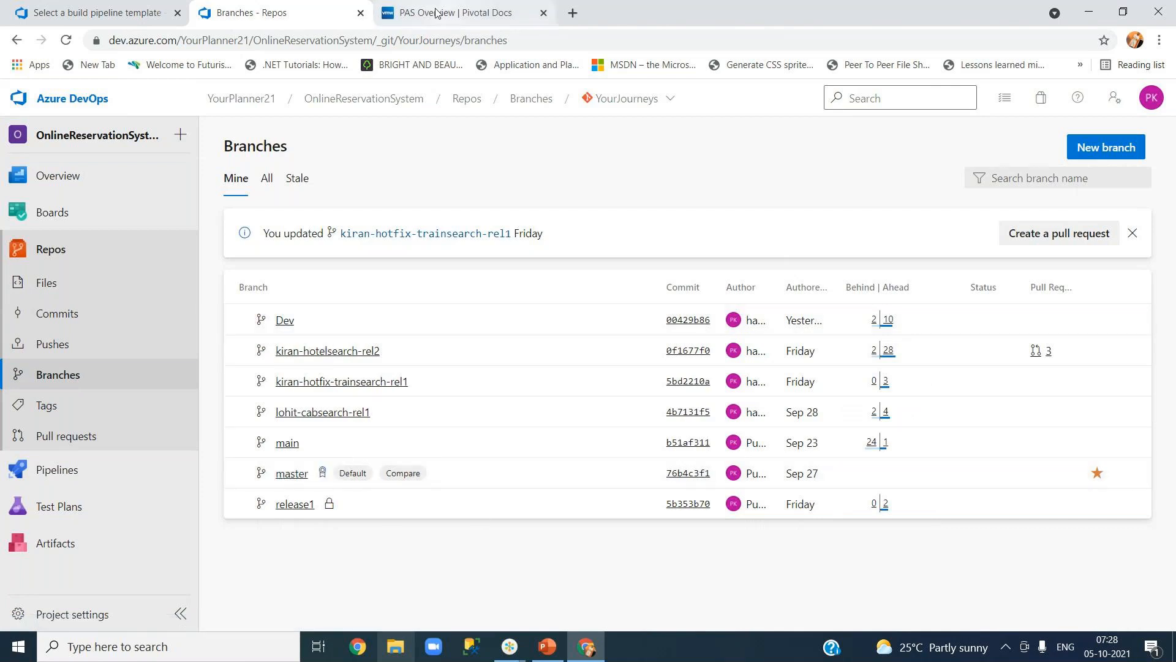
pyautogui.click(105, 13)
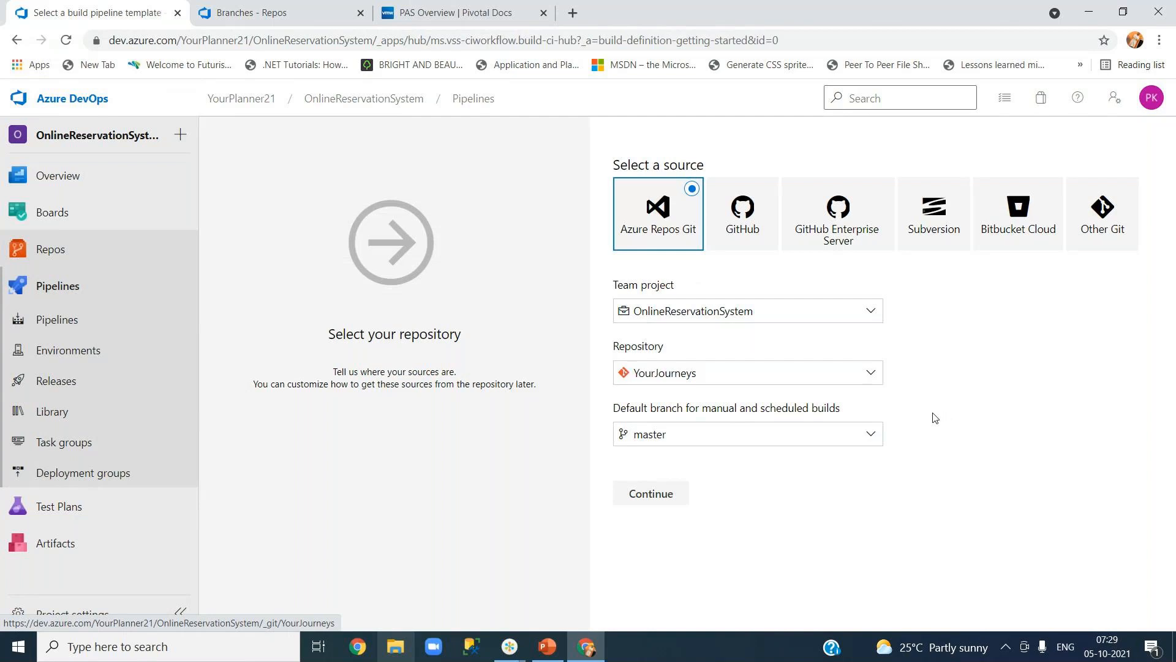
pyautogui.click(873, 436)
pyautogui.moveTo(900, 516); pyautogui.dragTo(900, 549)
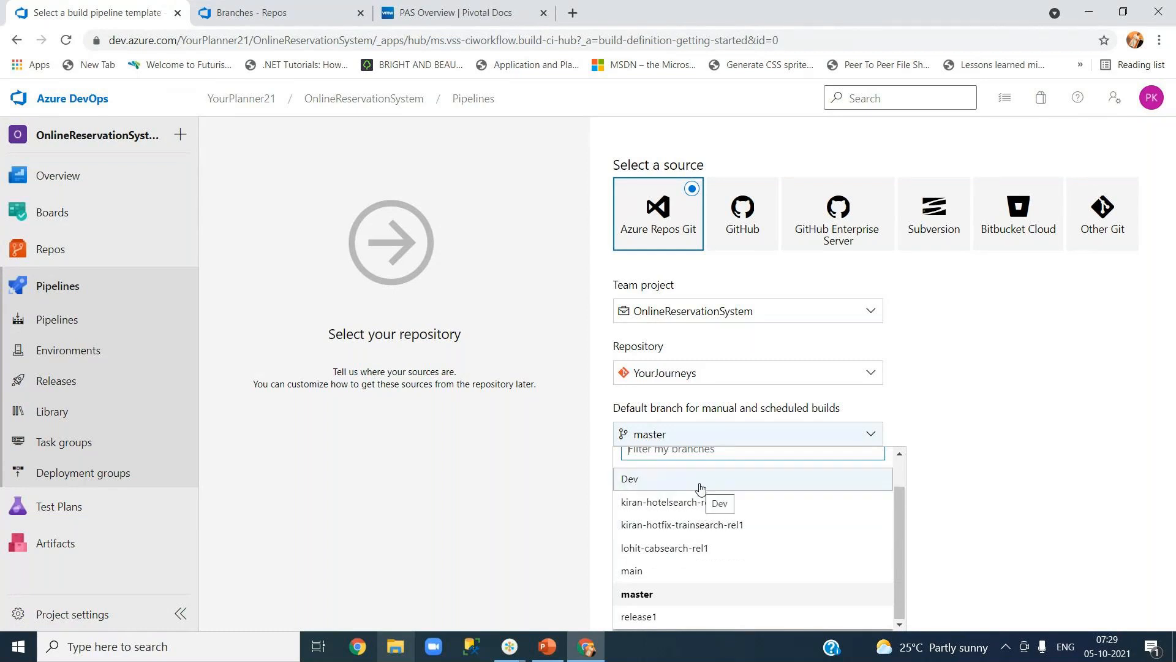
pyautogui.click(659, 598)
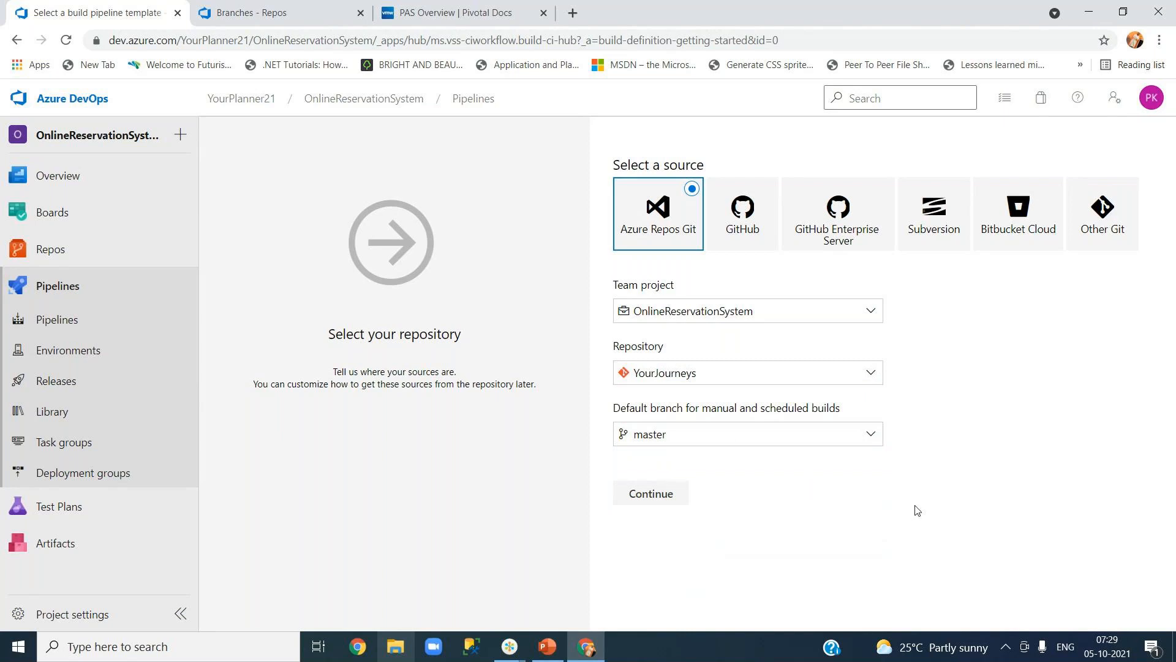
# Continue to template selection and look through the YAML, .NET Desktop, ASP.NET and other templates.
pyautogui.click(657, 497)
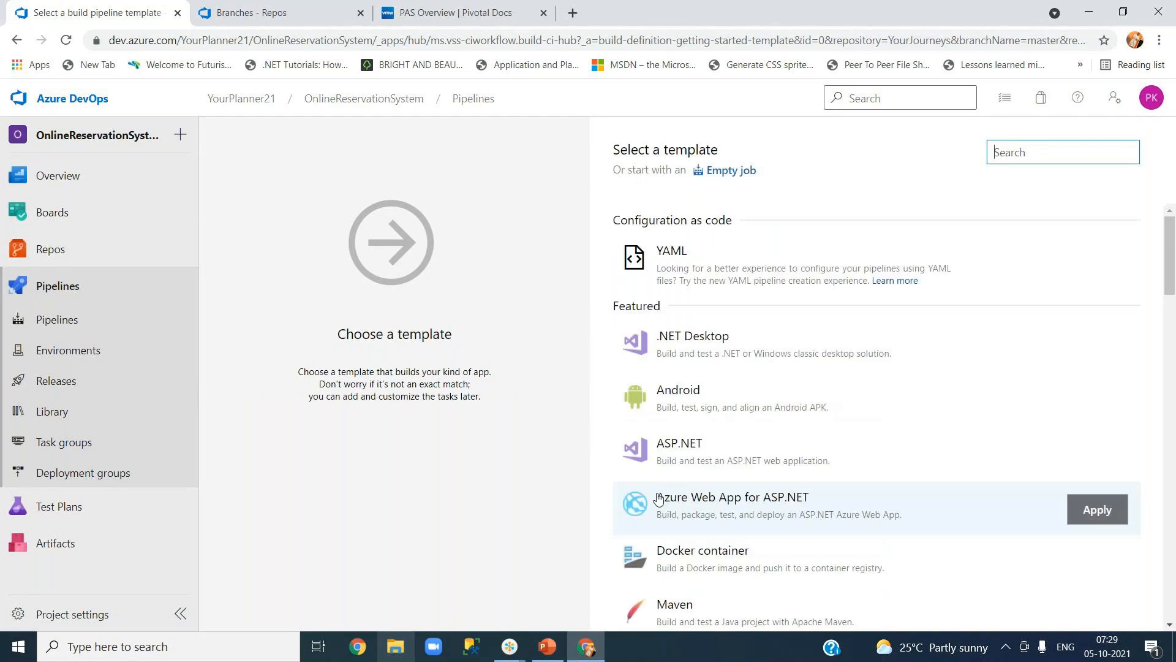
pyautogui.scroll(-2, 1168, 325)
pyautogui.scroll(-2, 1168, 324)
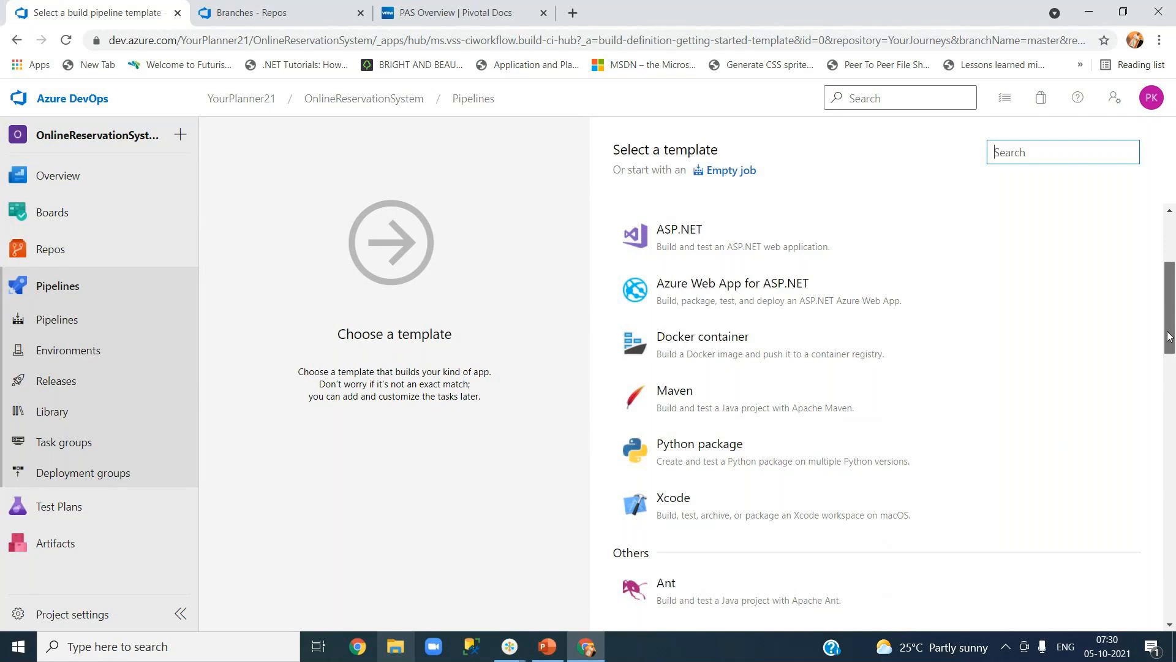
pyautogui.moveTo(1169, 335); pyautogui.dragTo(1168, 367)
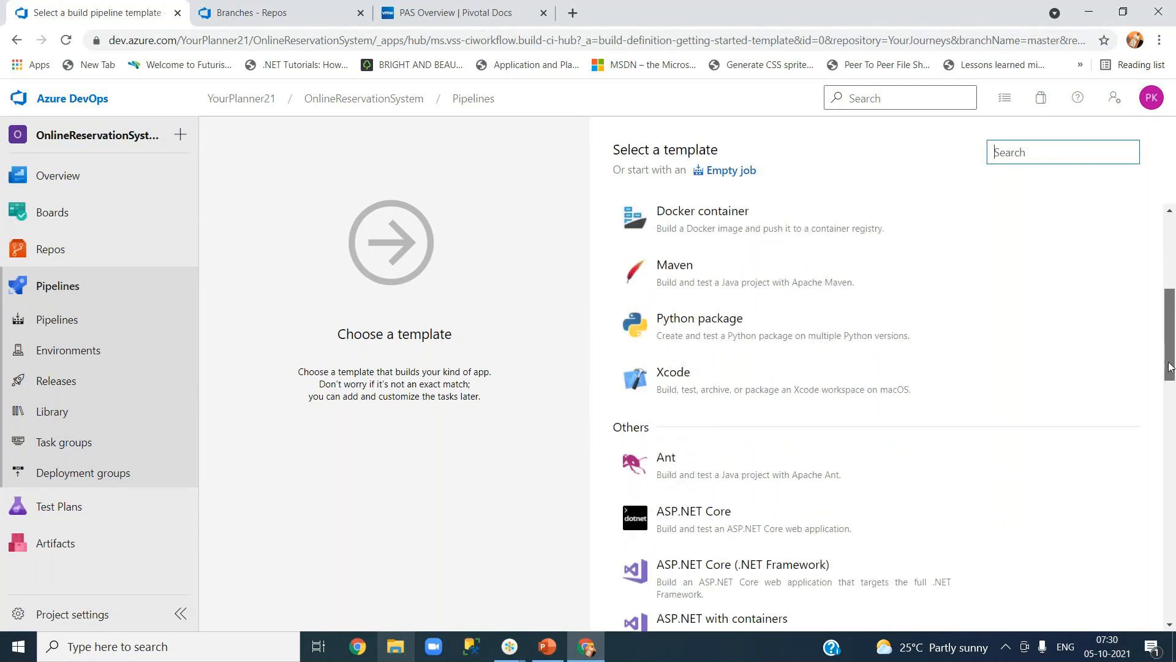
pyautogui.moveTo(1168, 366); pyautogui.dragTo(1172, 585)
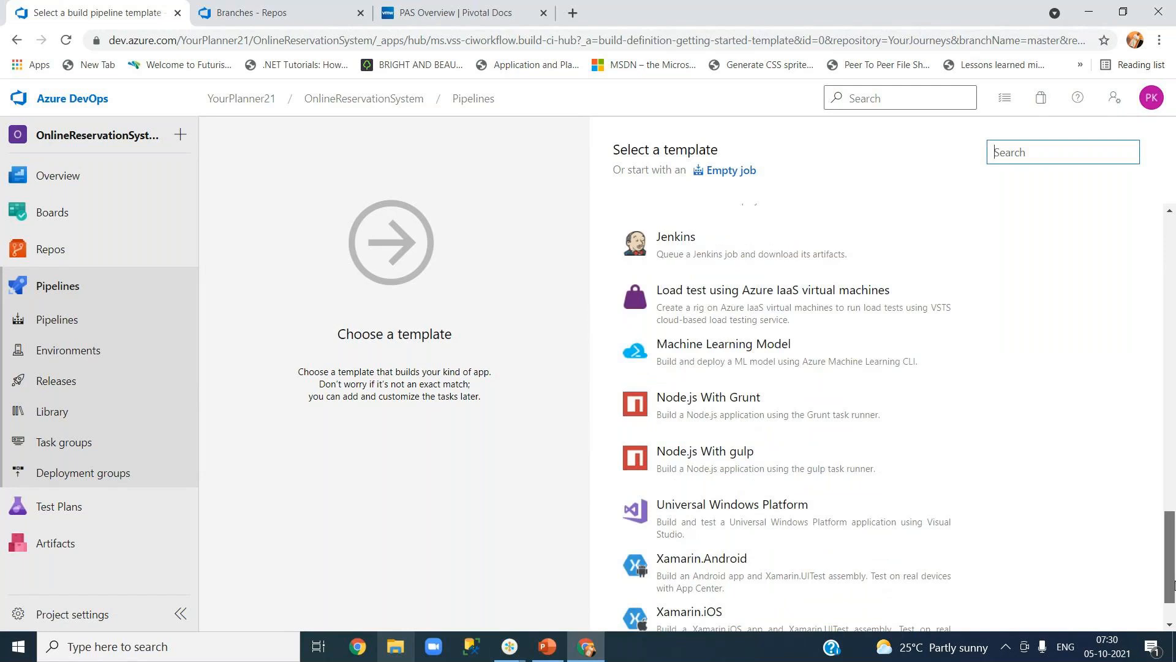
pyautogui.scroll(-1, 713, 385)
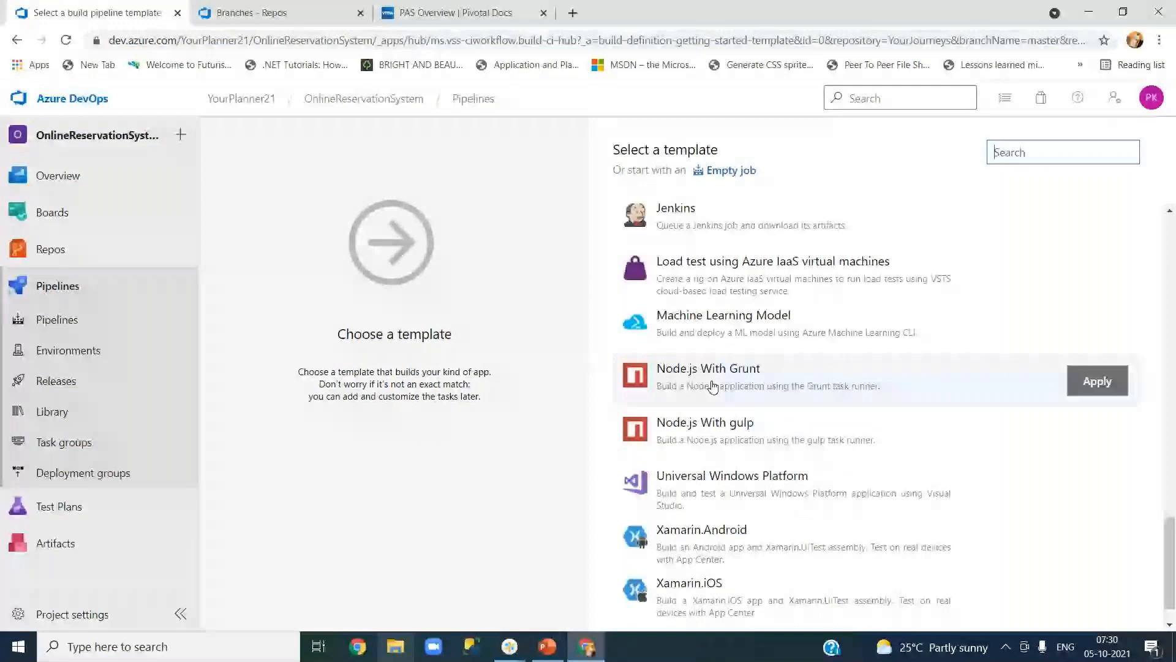
pyautogui.scroll(-1, 712, 385)
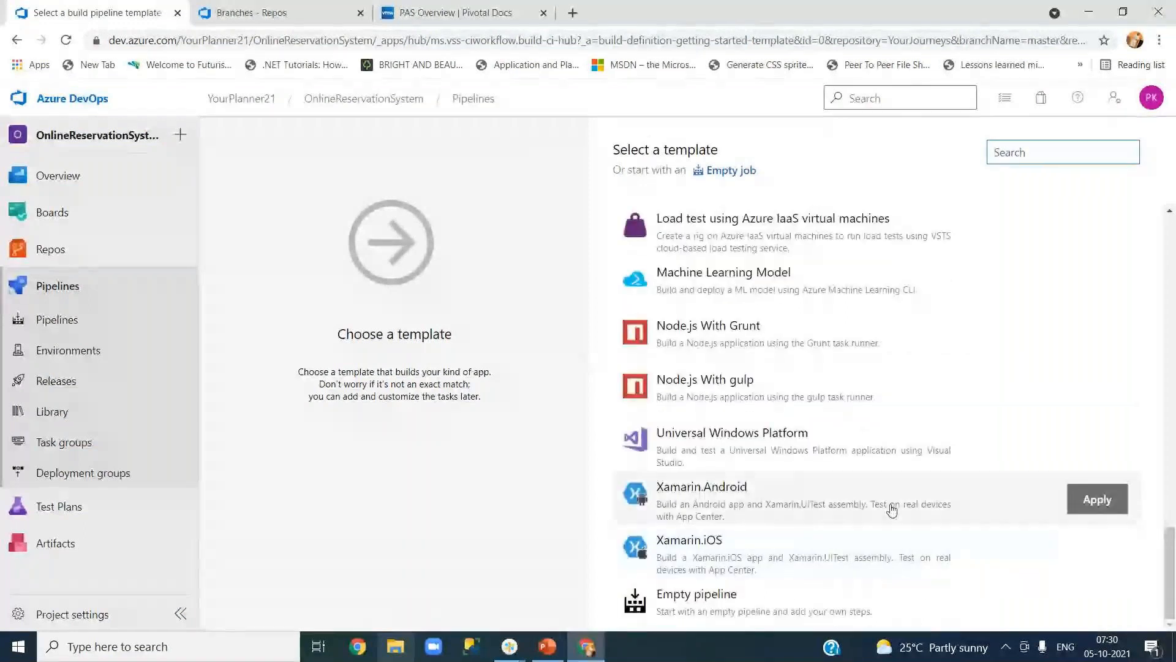
pyautogui.moveTo(1172, 557); pyautogui.dragTo(1172, 495)
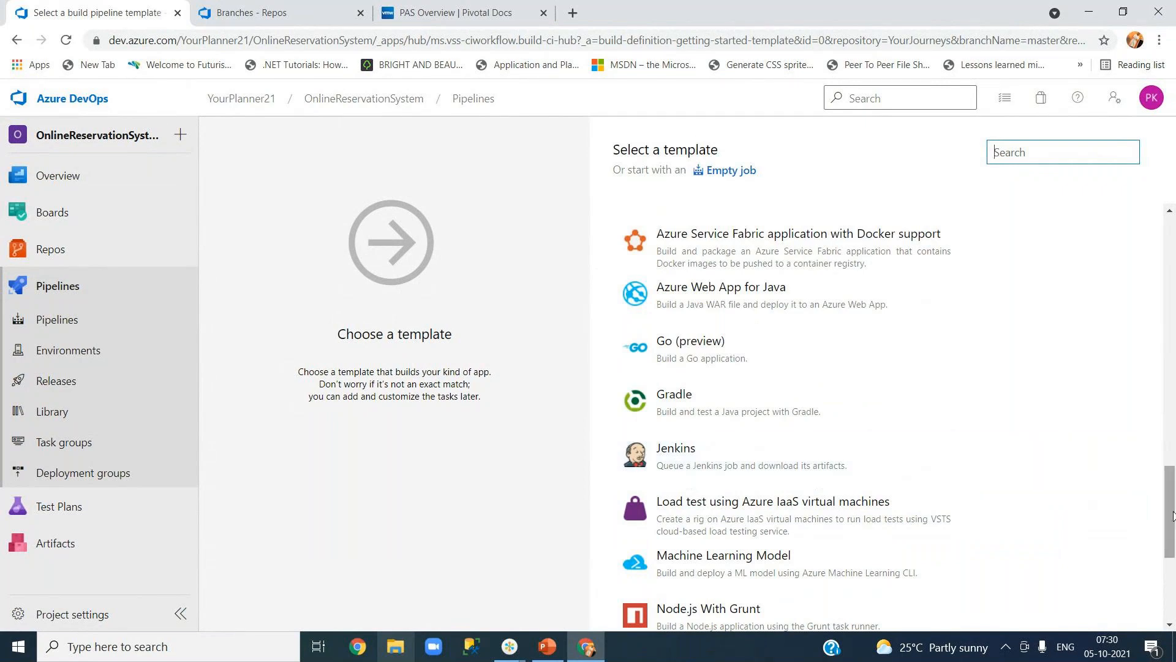
pyautogui.scroll(3, 1171, 492)
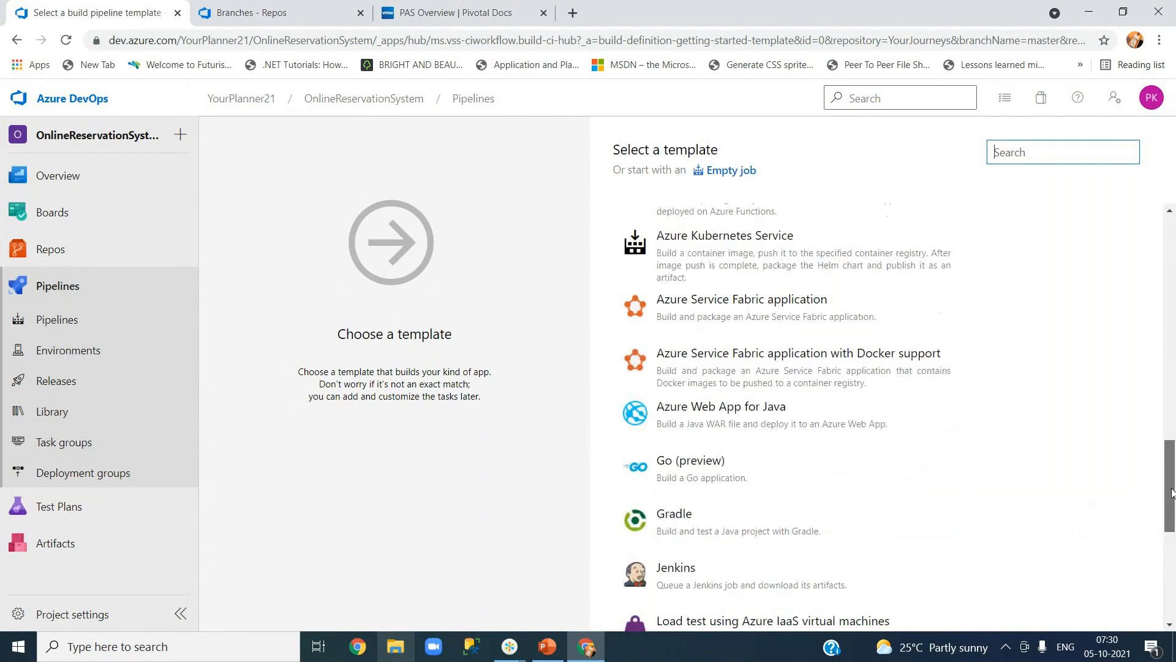
pyautogui.scroll(1, 1171, 492)
pyautogui.scroll(2, 1172, 490)
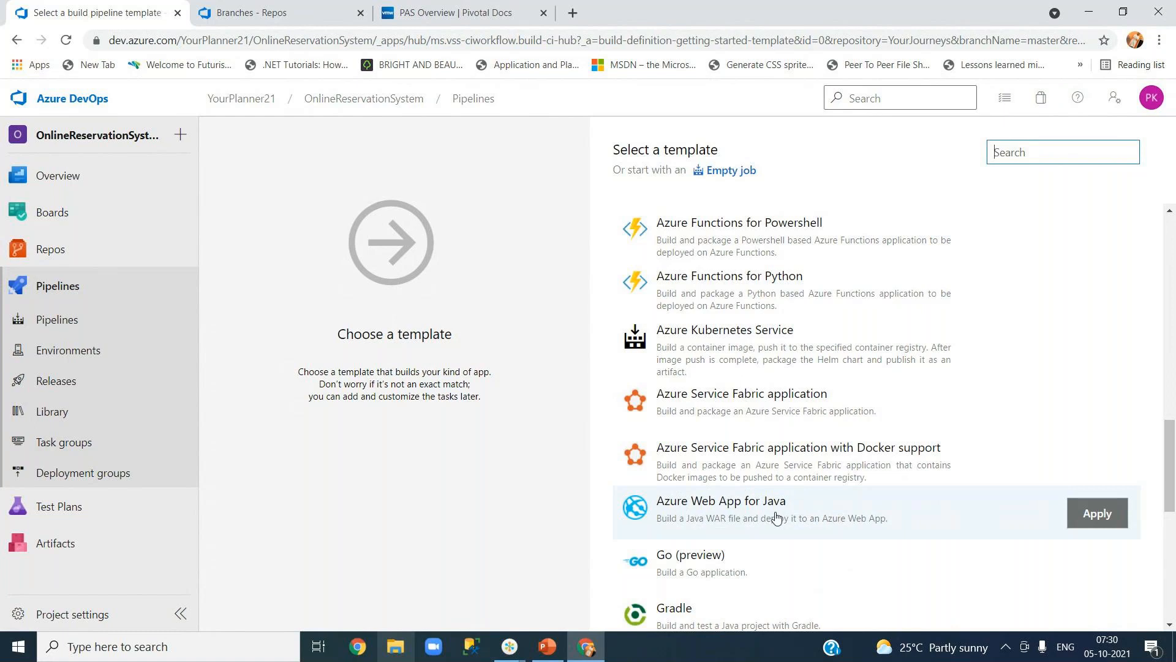
pyautogui.moveTo(1171, 503); pyautogui.dragTo(1171, 416)
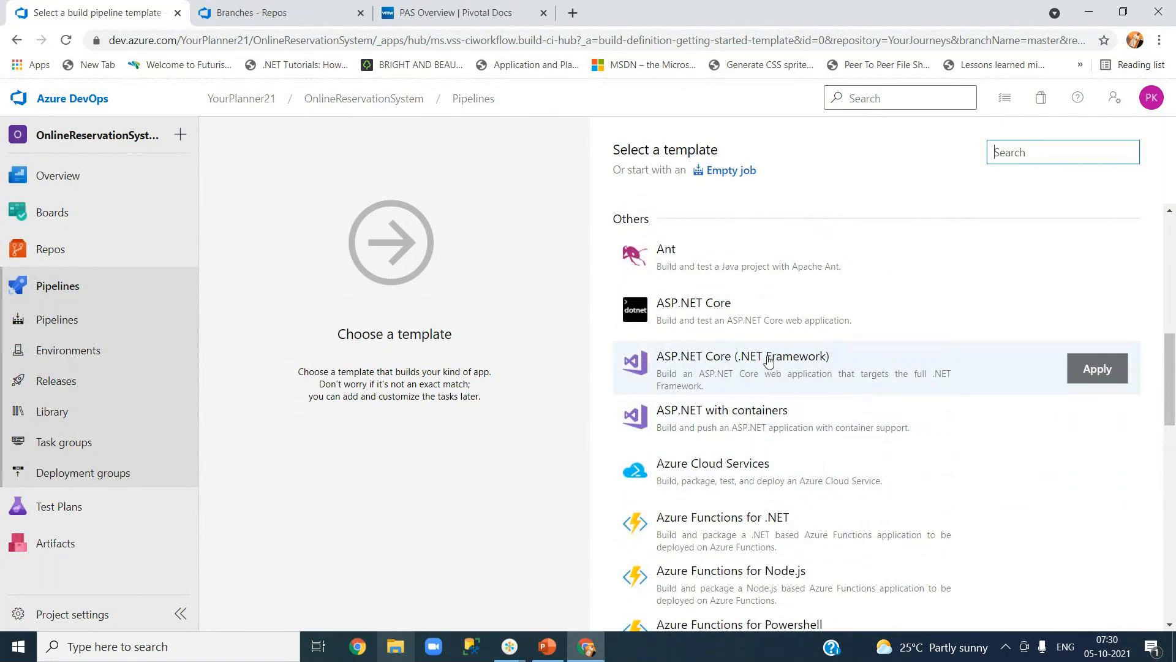
pyautogui.moveTo(1170, 369); pyautogui.dragTo(1169, 295)
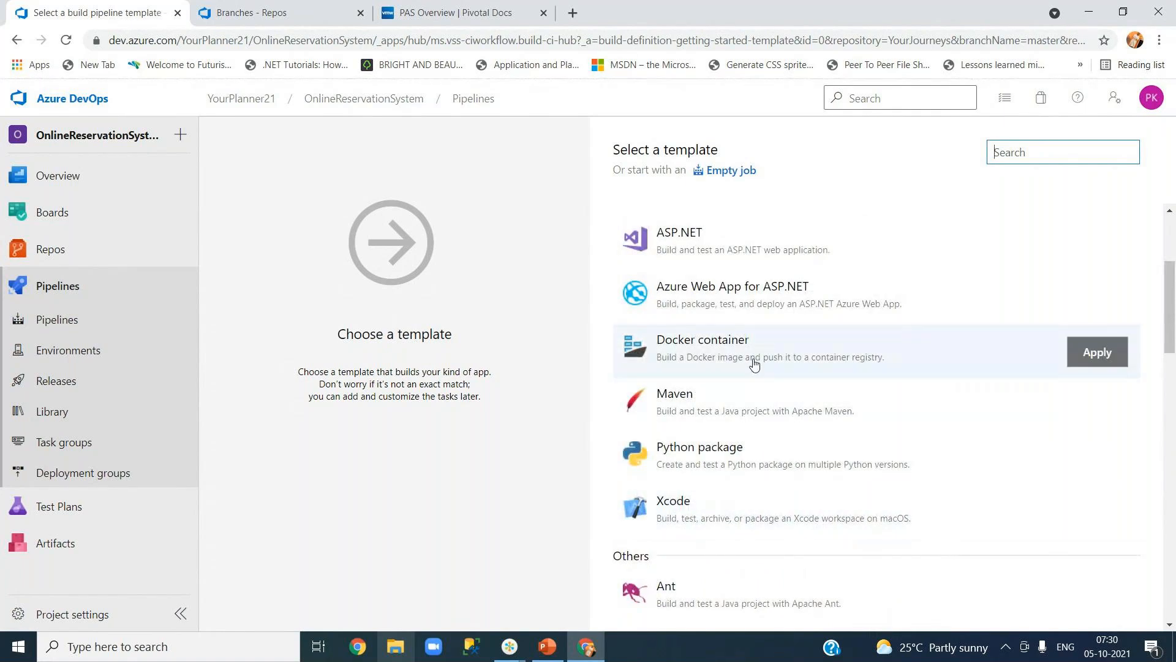
pyautogui.moveTo(1170, 335); pyautogui.dragTo(1172, 291)
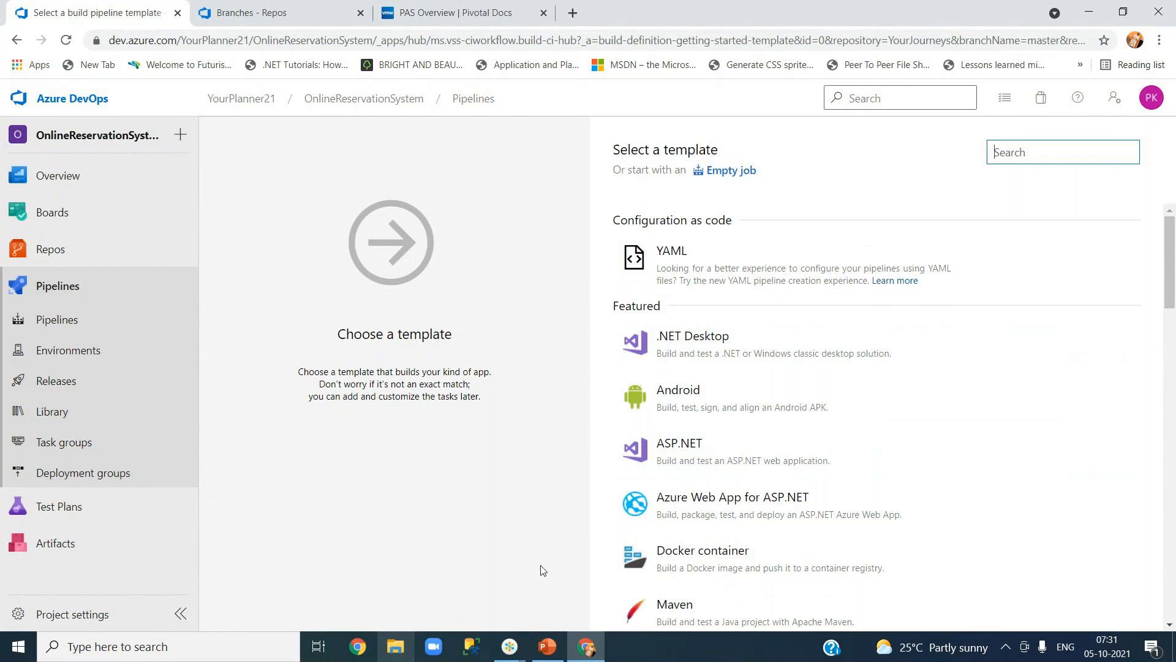
# Apply the ASP.NET template to create the OnlineReservationSystem-ASP.NET-CI pipeline.
pyautogui.moveTo(697, 464)
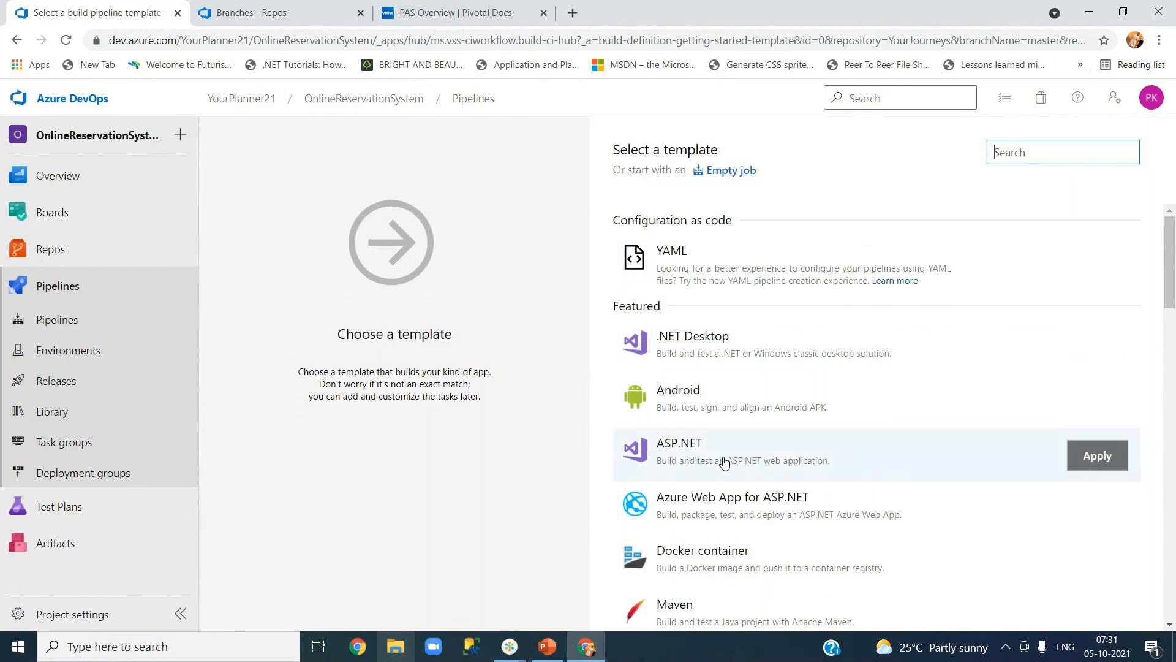
pyautogui.click(724, 463)
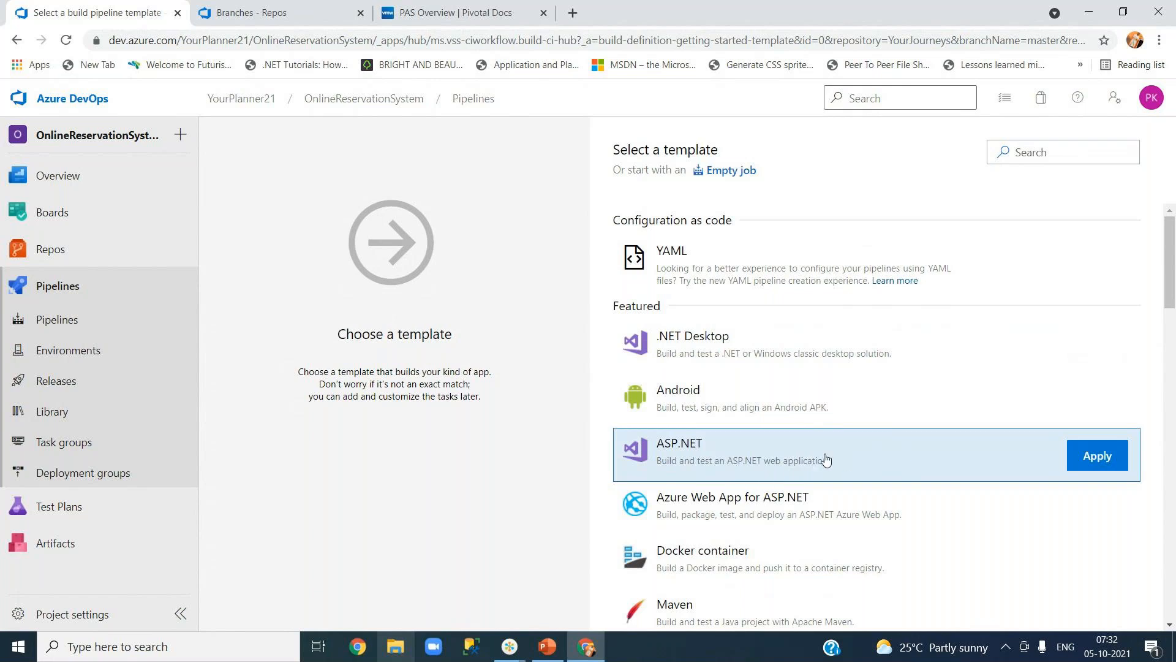
pyautogui.click(1097, 457)
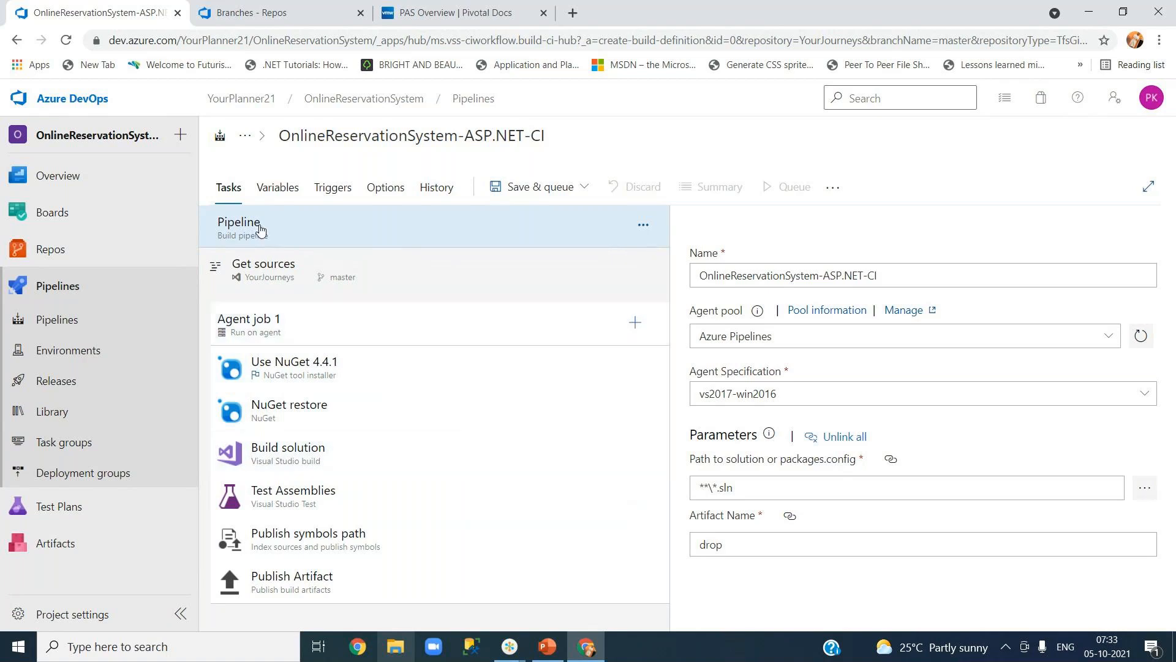
pyautogui.click(363, 136)
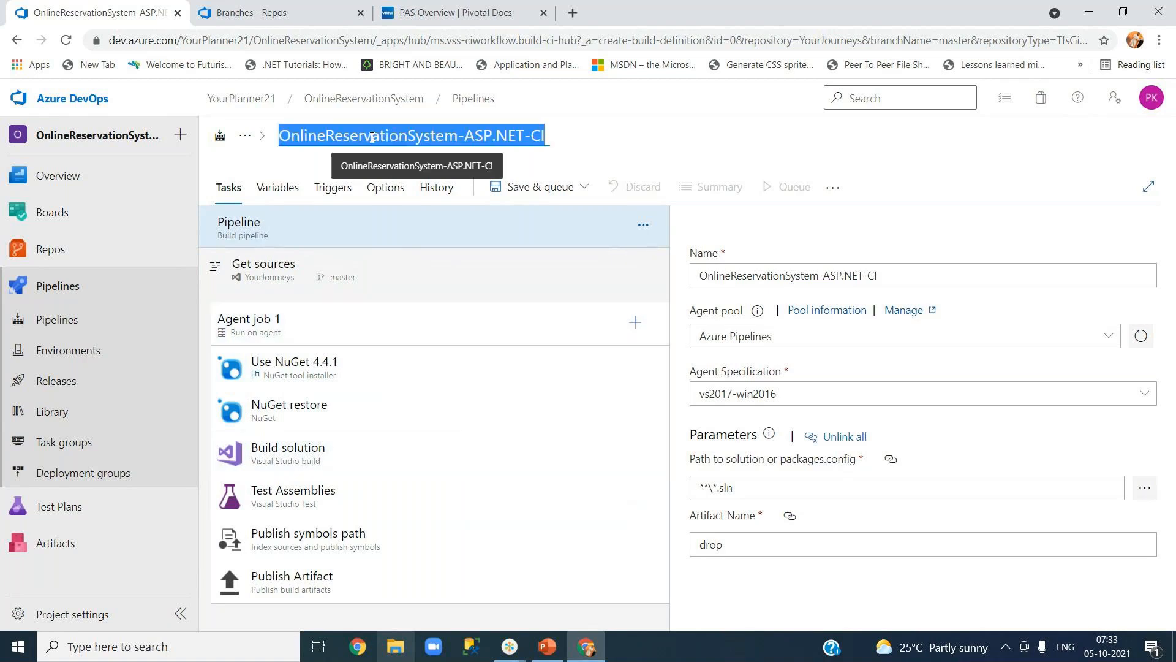
pyautogui.click(368, 136)
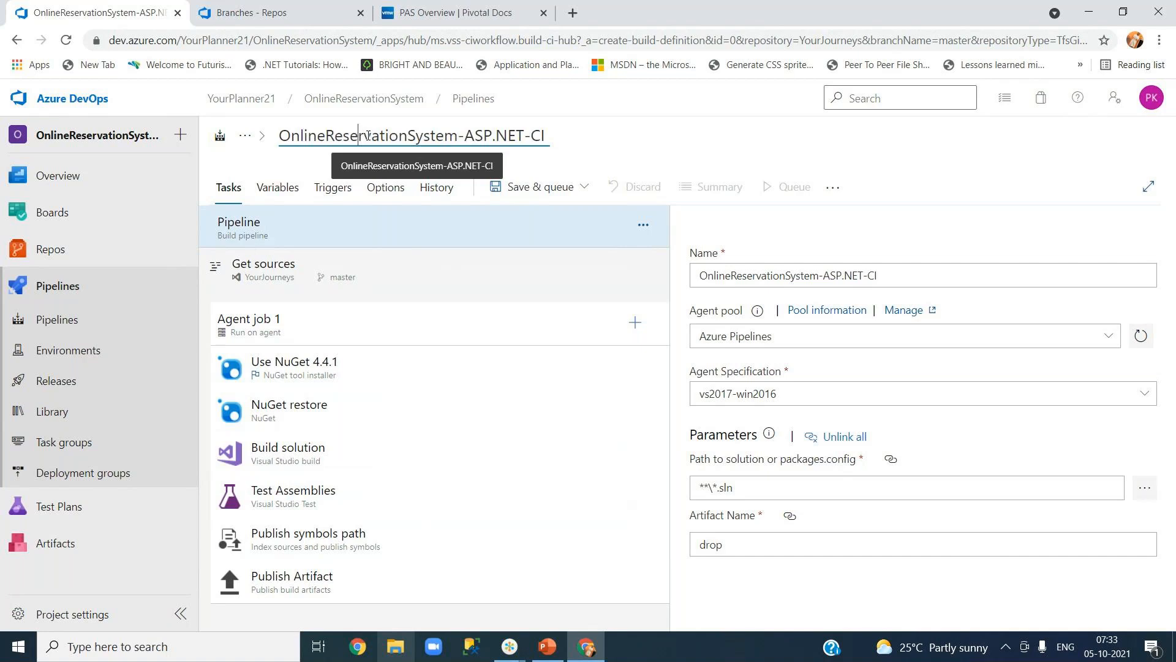
pyautogui.moveTo(465, 135); pyautogui.dragTo(524, 137)
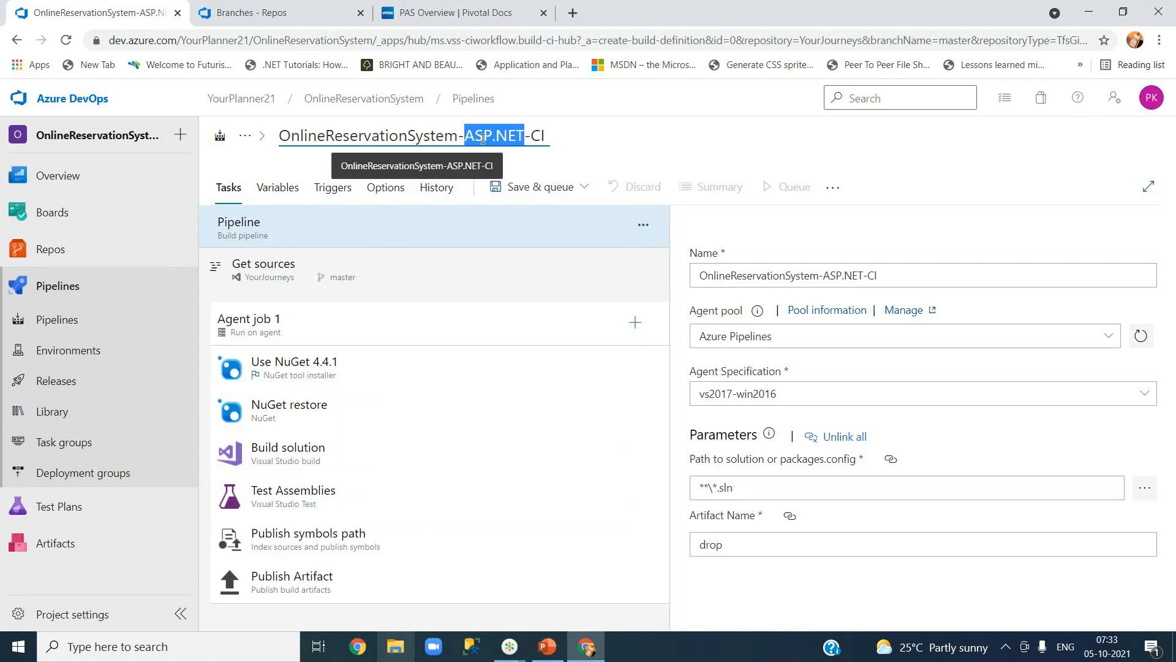
pyautogui.doubleClick(432, 135)
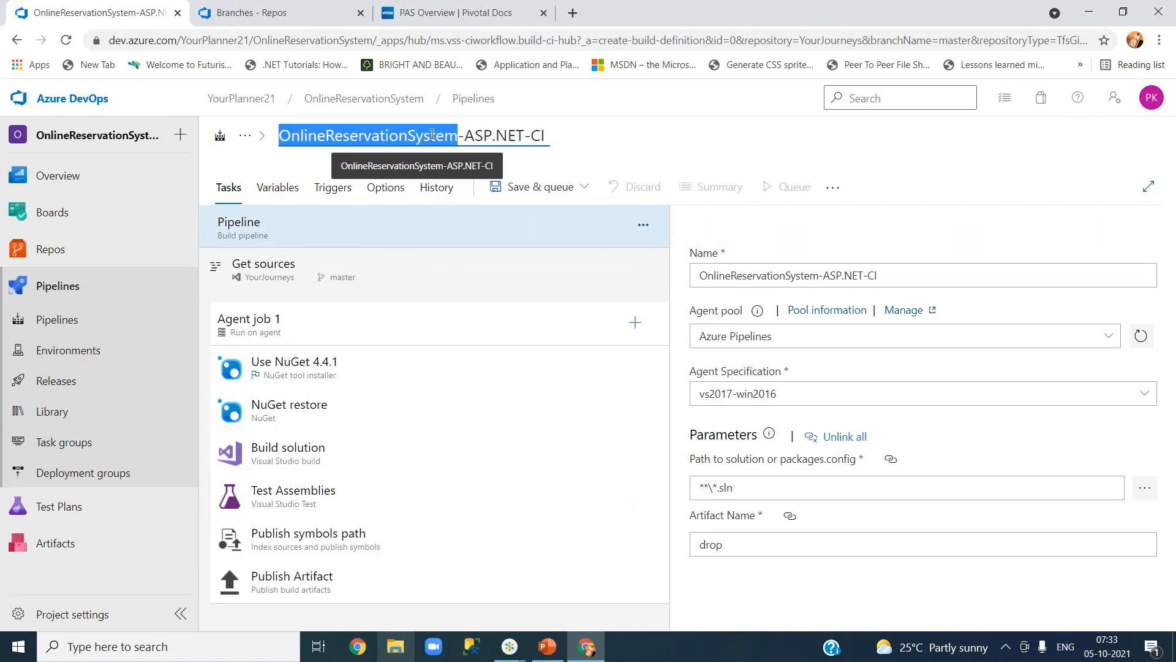
pyautogui.doubleClick(484, 135)
pyautogui.click(531, 135)
pyautogui.doubleClick(531, 135)
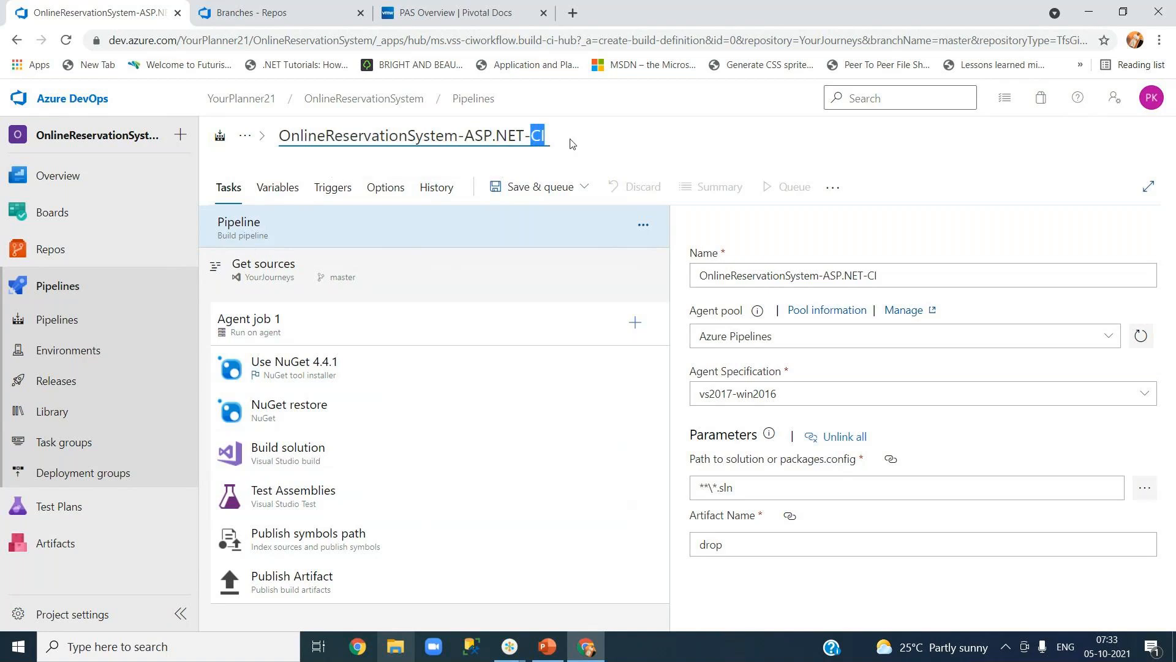
pyautogui.click(573, 144)
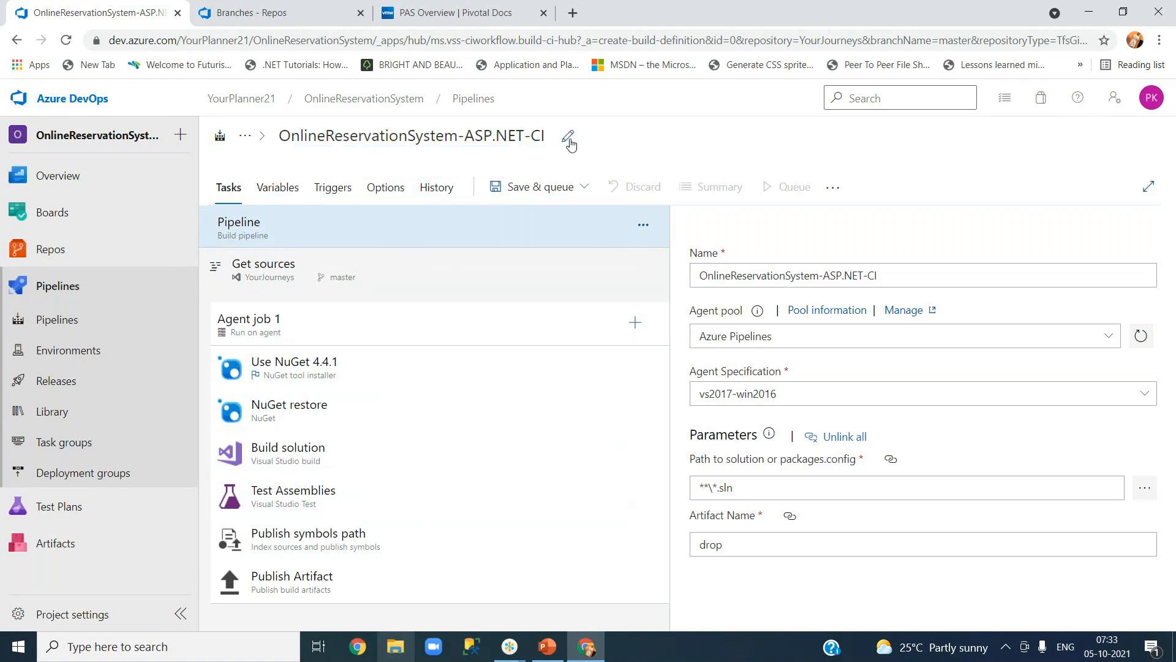
pyautogui.click(569, 140)
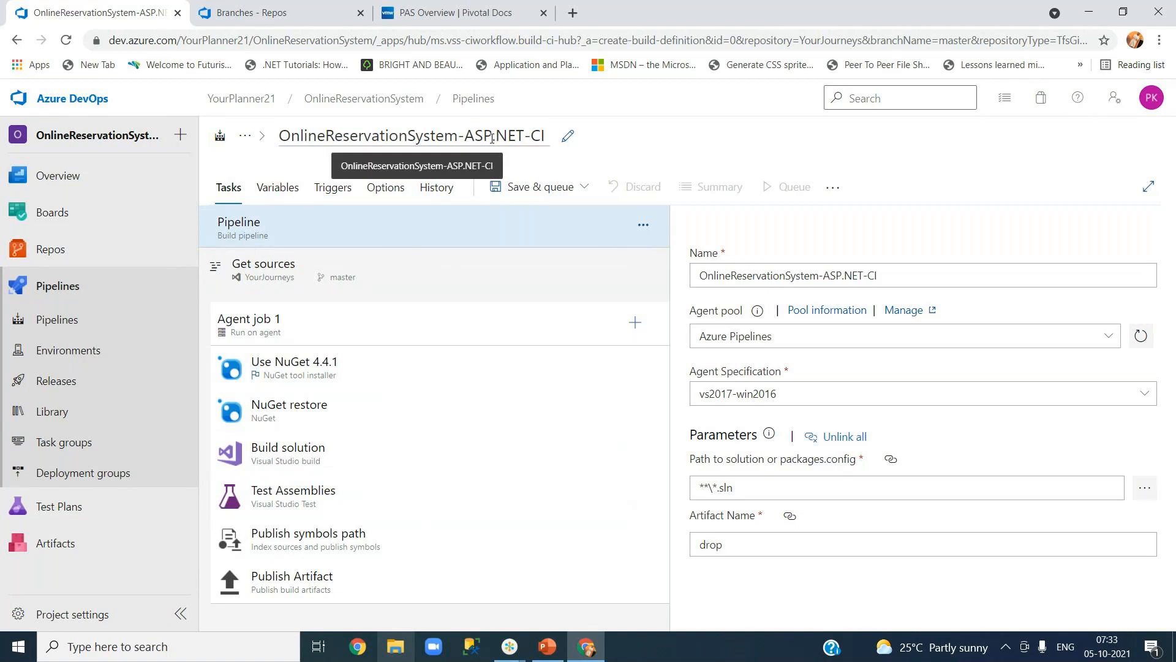
pyautogui.click(491, 139)
pyautogui.click(475, 136)
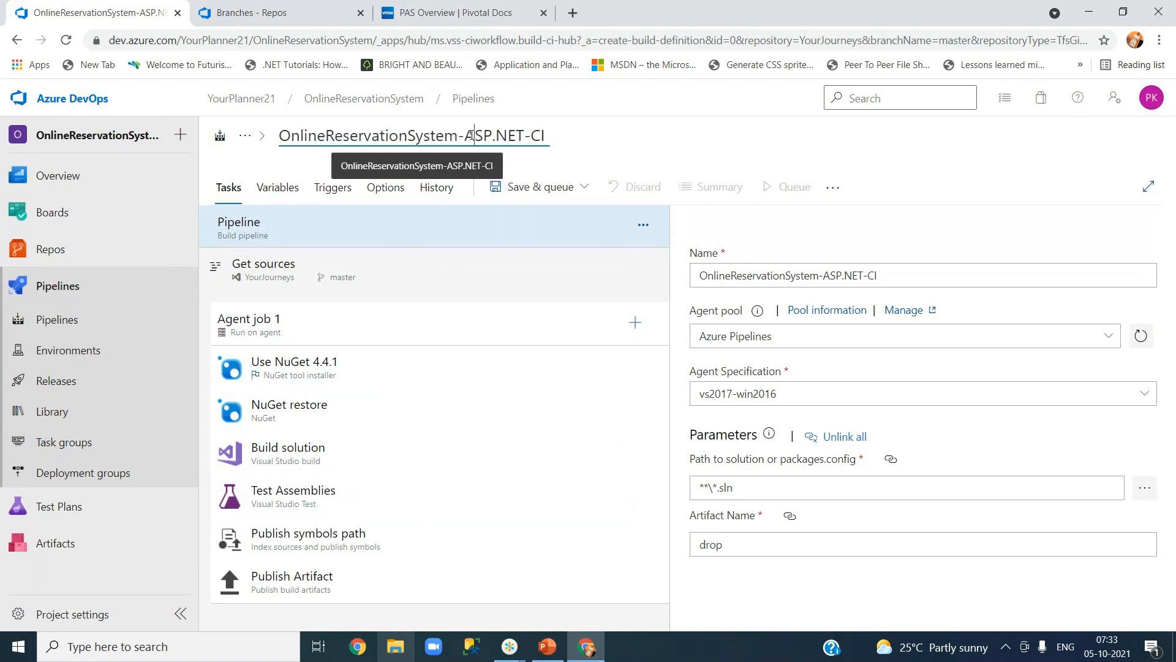
pyautogui.click(571, 140)
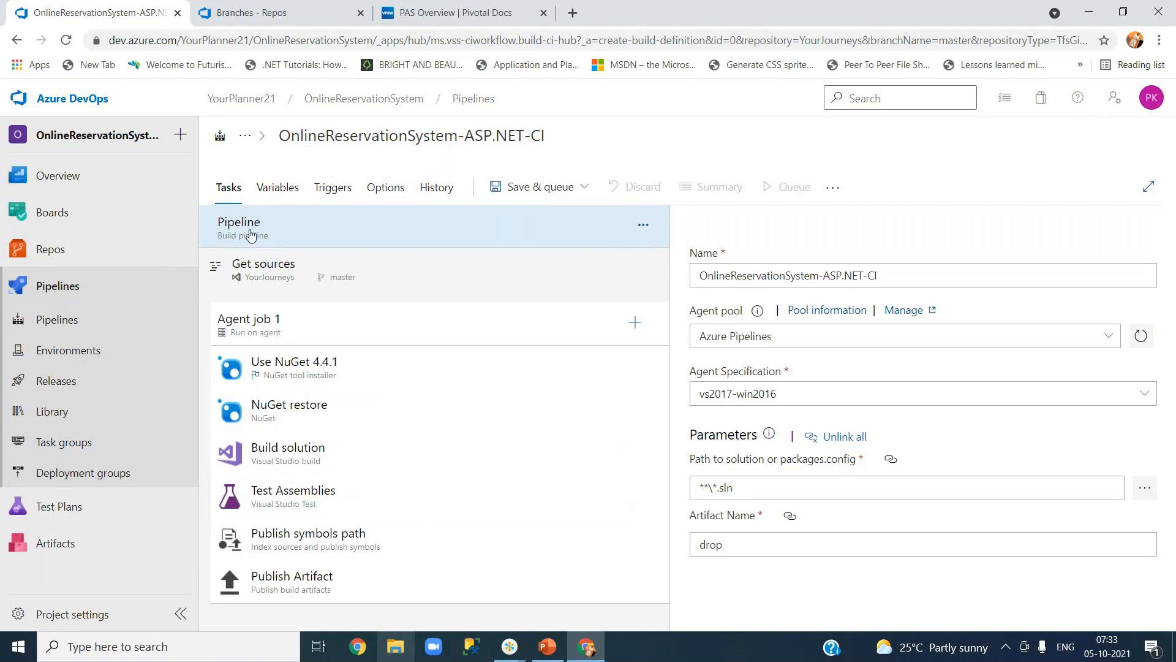
pyautogui.click(340, 292)
pyautogui.click(298, 240)
pyautogui.click(733, 276)
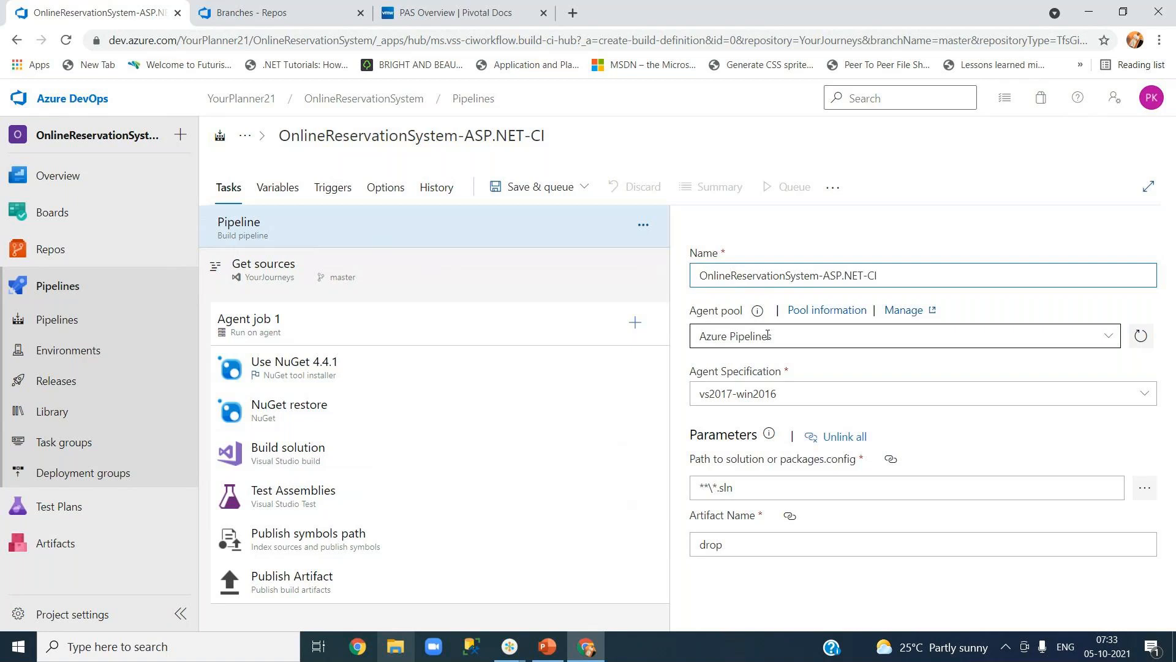
pyautogui.click(1110, 338)
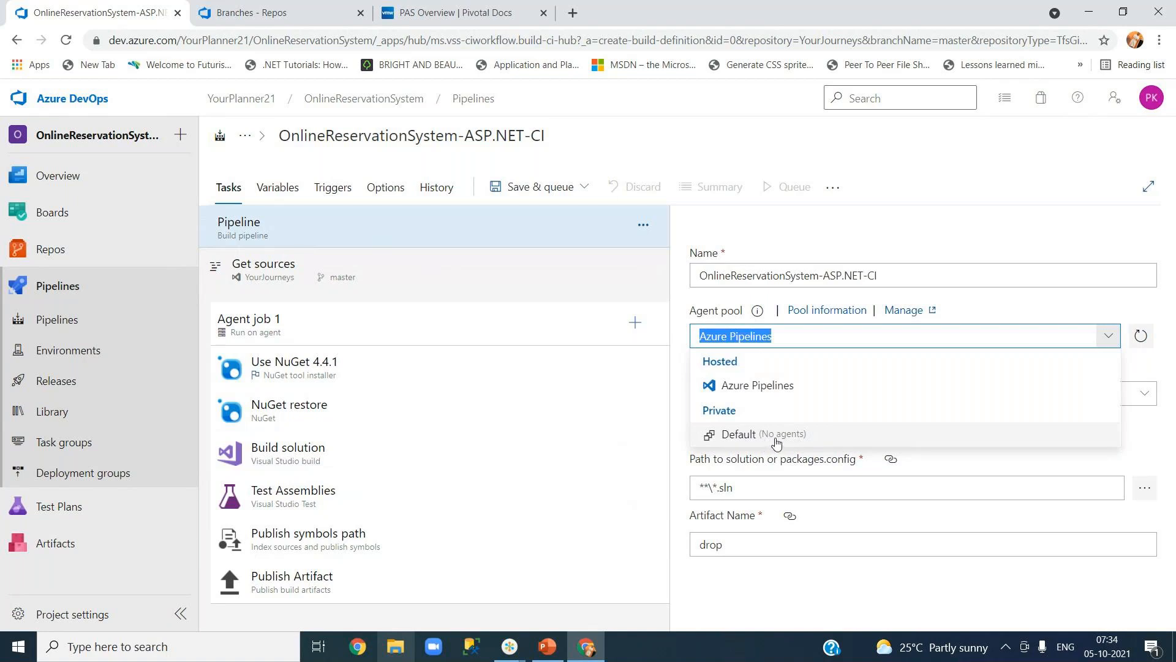
pyautogui.click(753, 390)
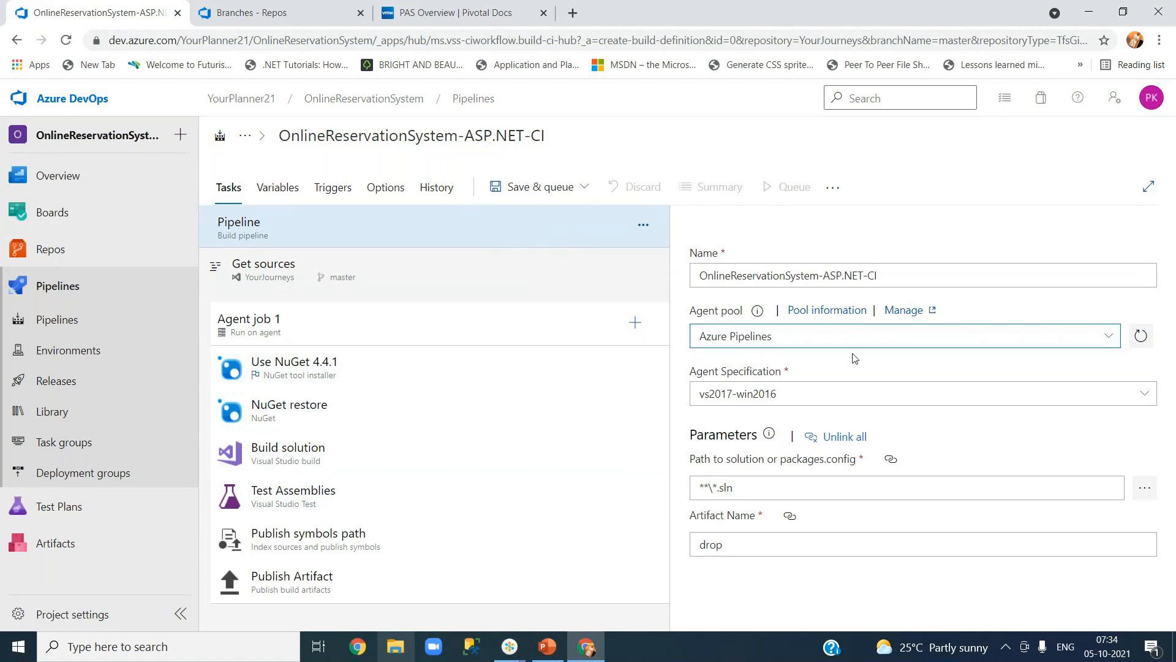
# Change the agent specification from vs2017-win2016 to windows-2019.
pyautogui.click(856, 368)
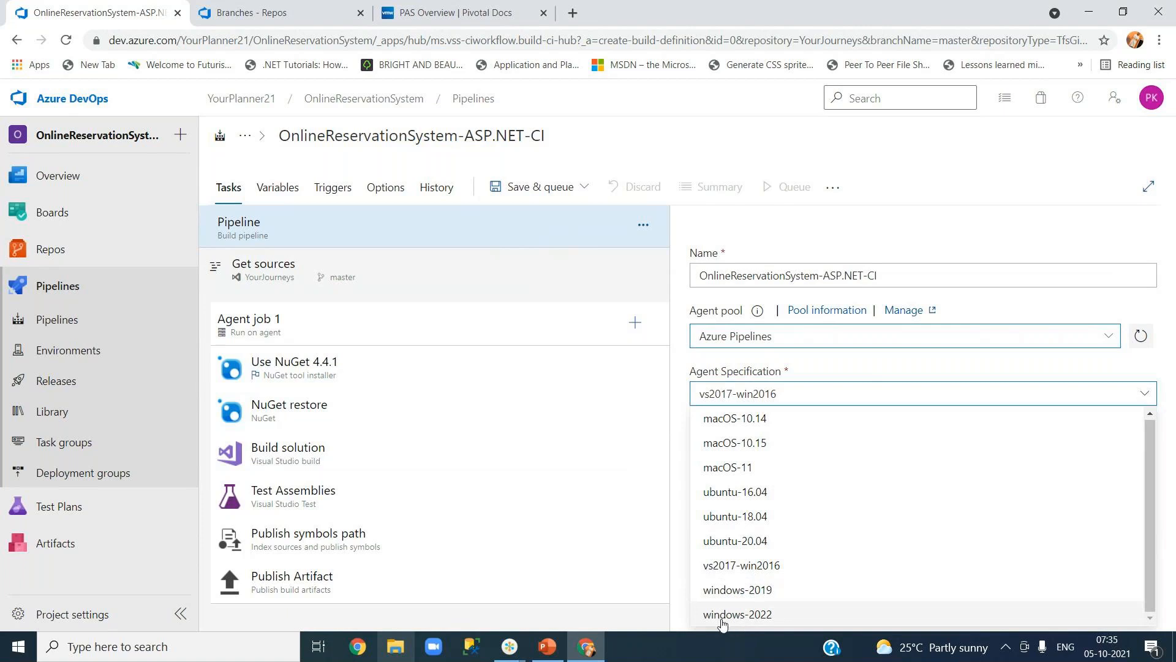
pyautogui.click(742, 593)
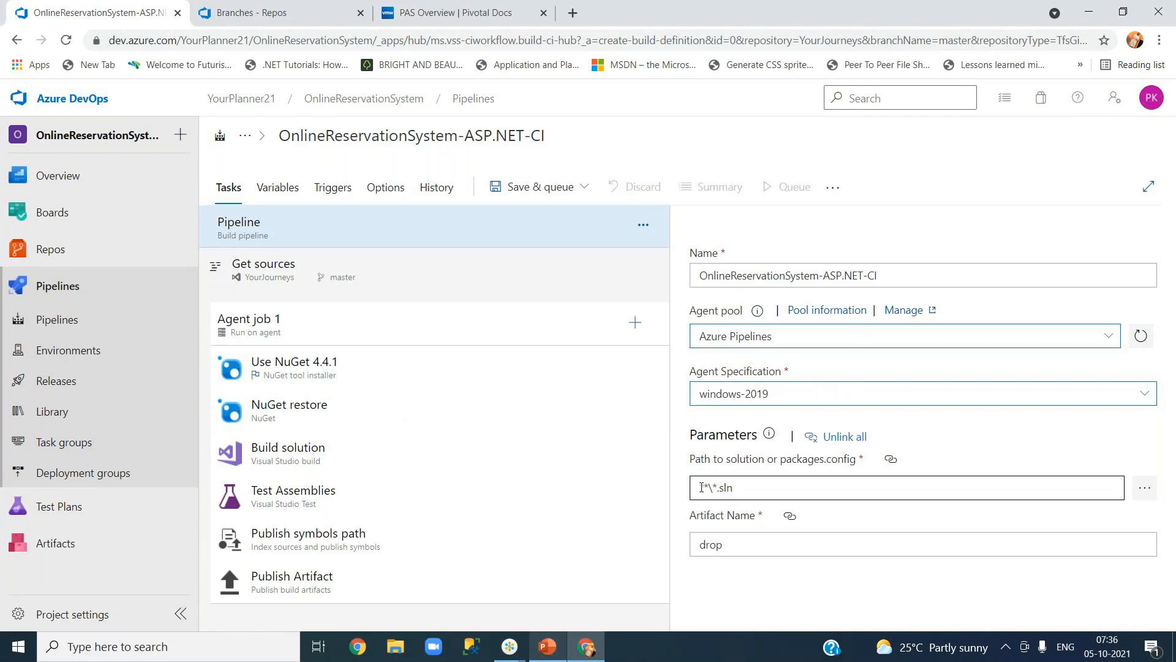
# Replace the **\*.sln solution path with YourJourneys.sln picked in the Select path dialog.
pyautogui.moveTo(701, 487); pyautogui.dragTo(709, 487)
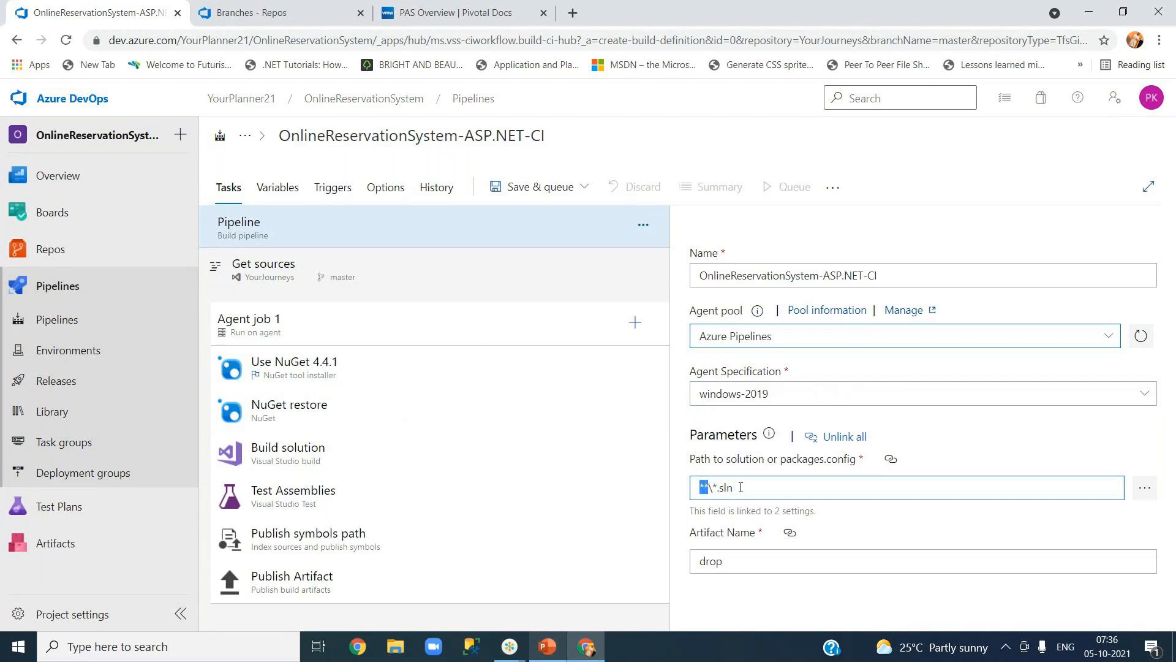
pyautogui.click(980, 442)
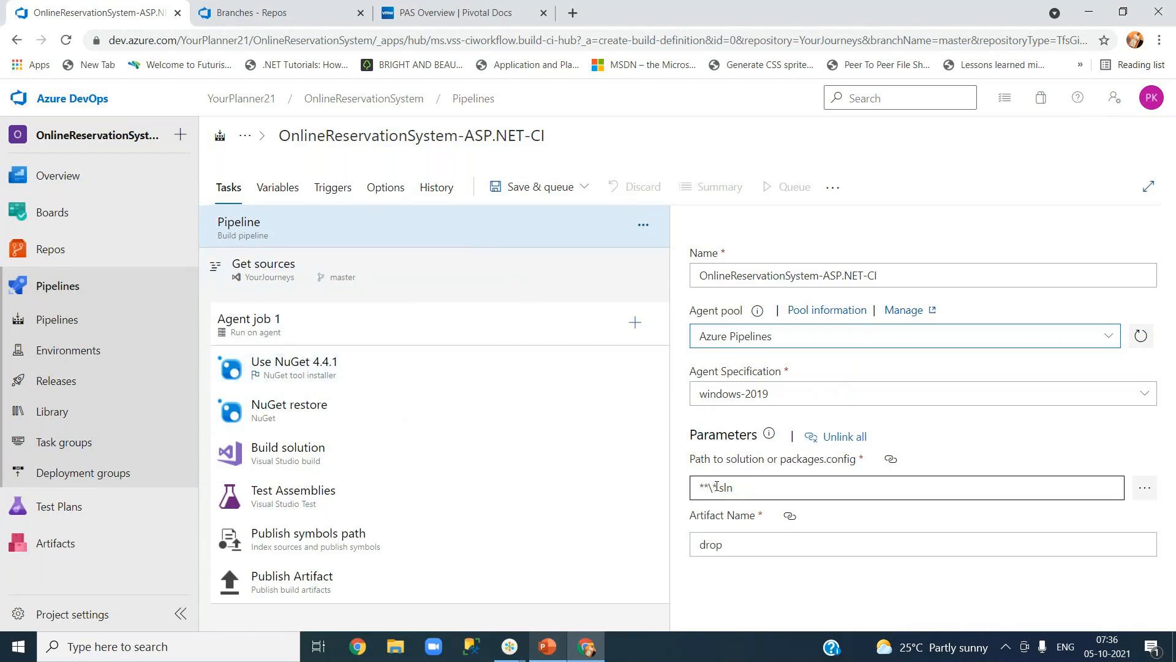
pyautogui.moveTo(716, 490); pyautogui.dragTo(737, 488)
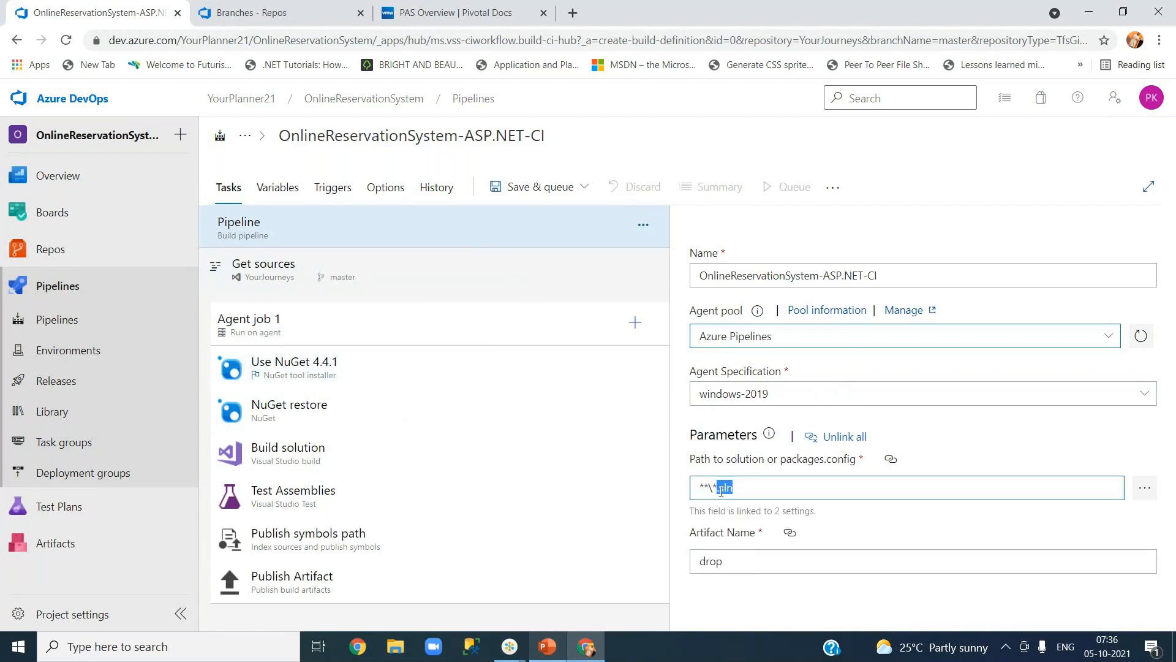
pyautogui.click(747, 486)
pyautogui.click(1141, 490)
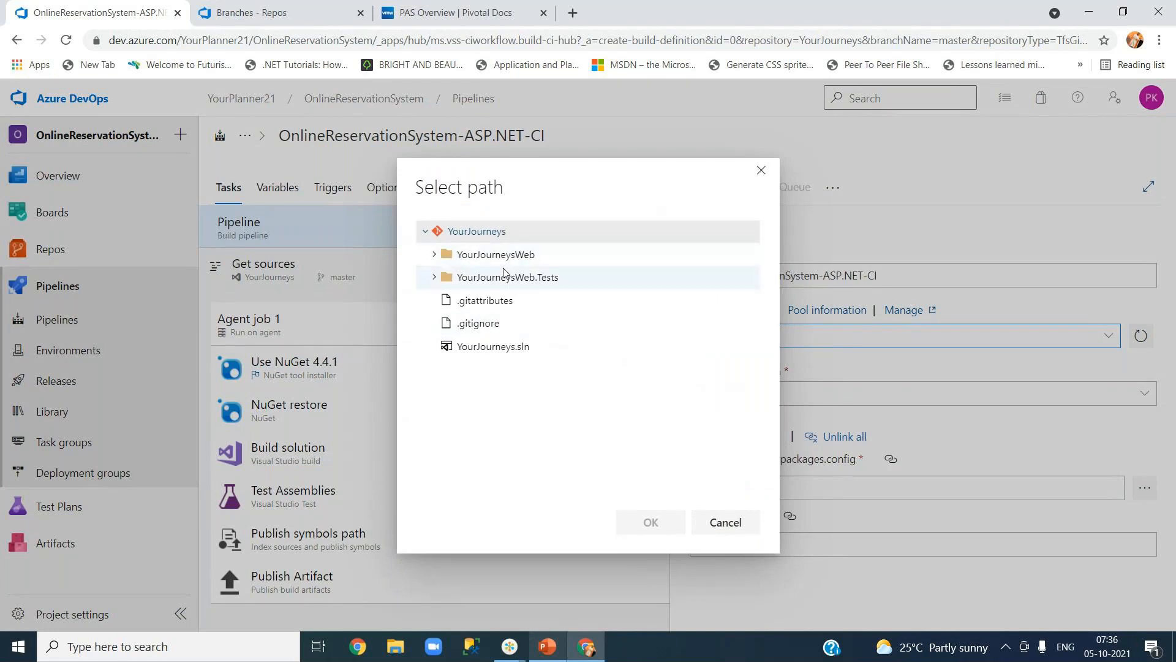
pyautogui.click(519, 349)
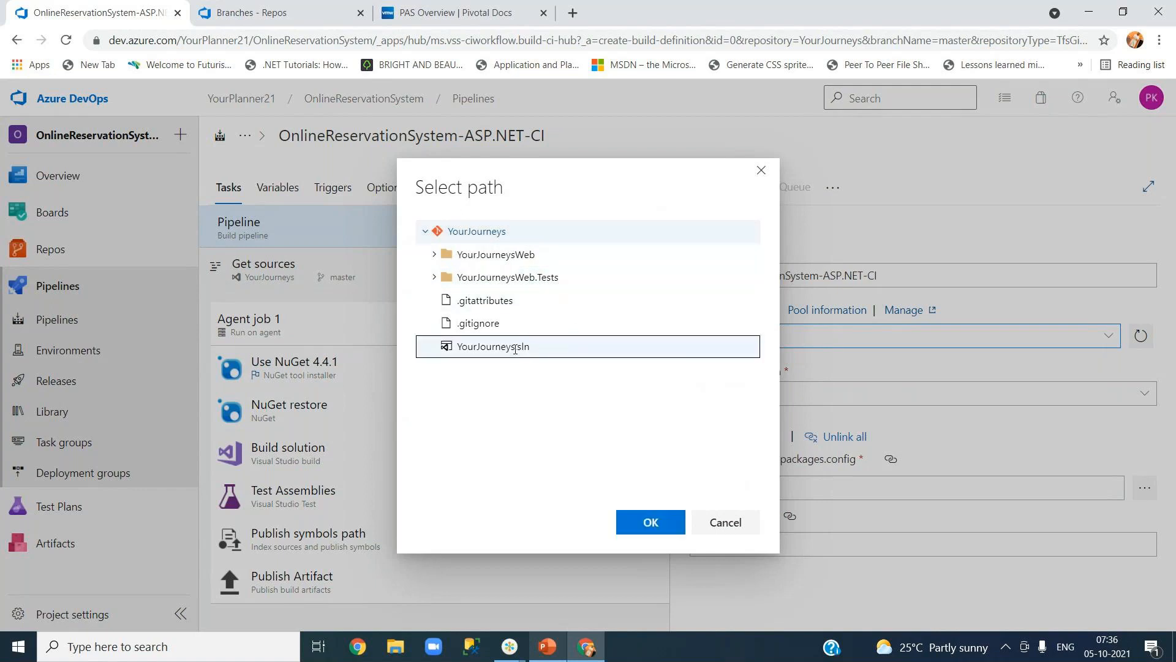
pyautogui.click(652, 523)
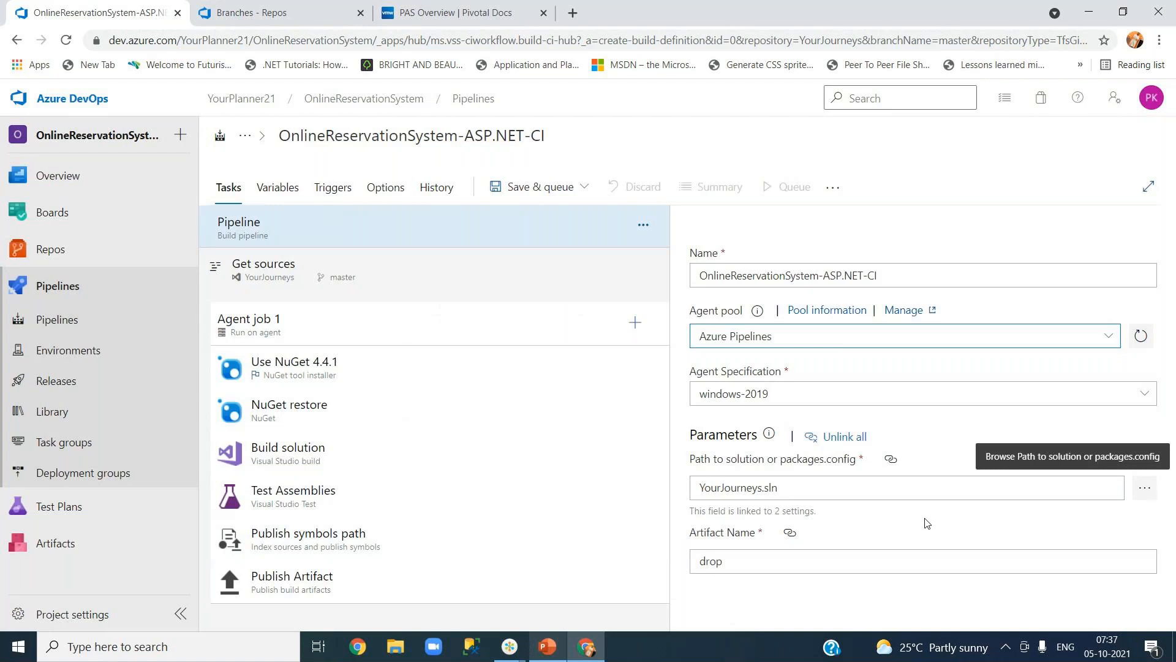
# Leave the artifact name as 'drop' and open the Get sources repository settings.
pyautogui.click(925, 519)
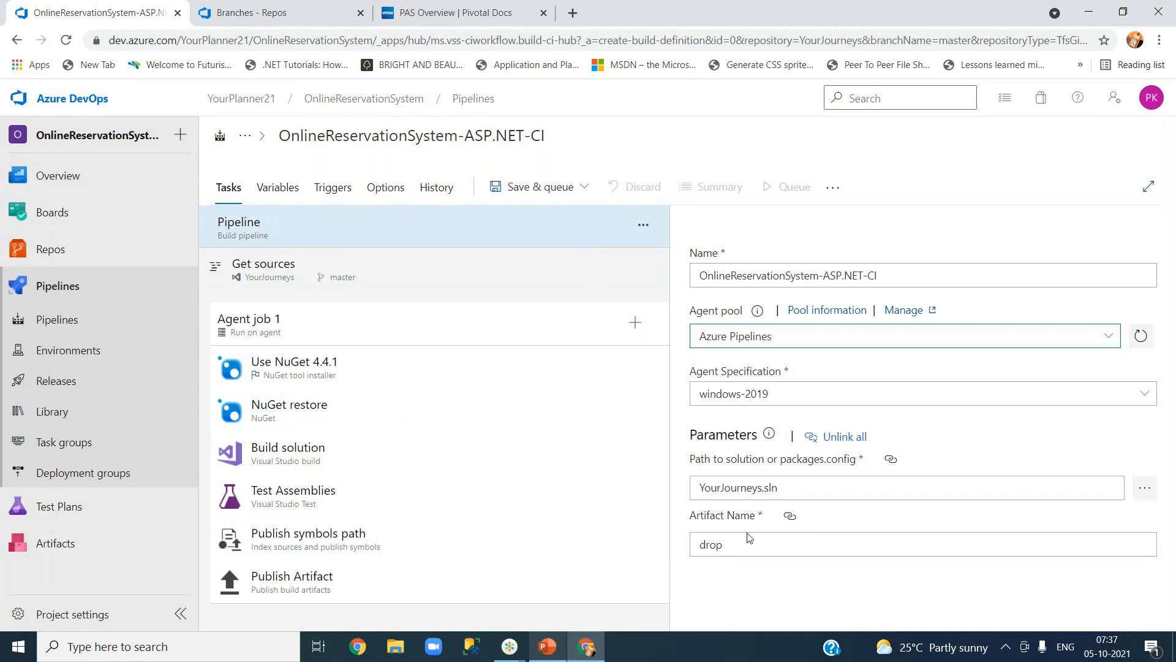
pyautogui.doubleClick(713, 545)
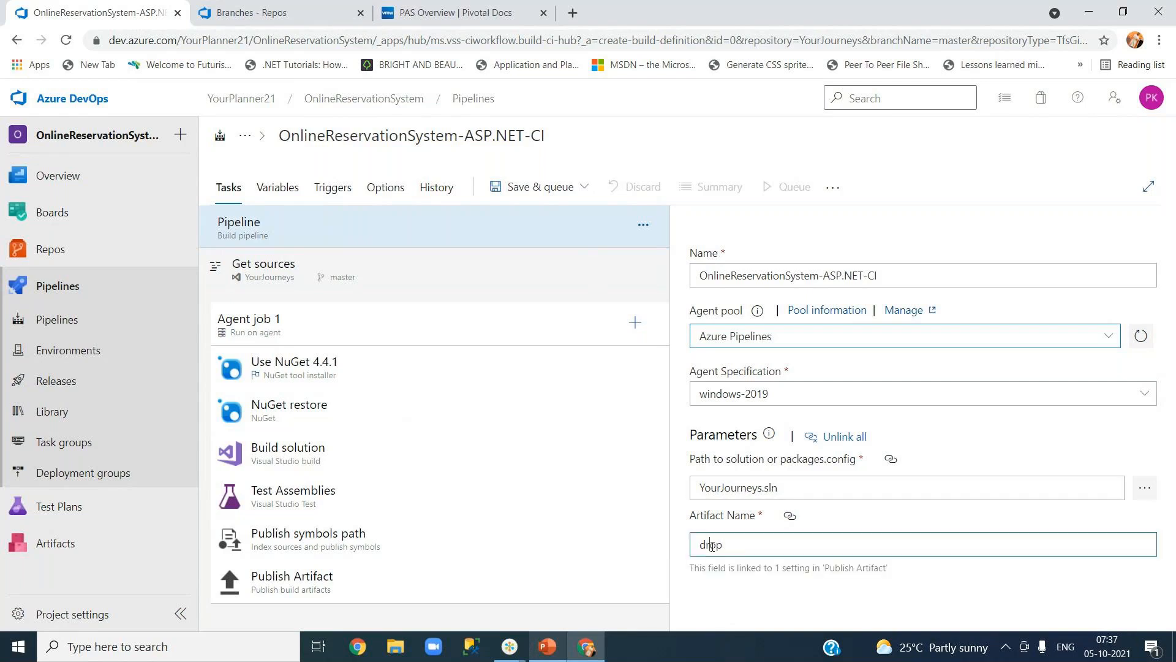
pyautogui.click(756, 549)
pyautogui.click(858, 527)
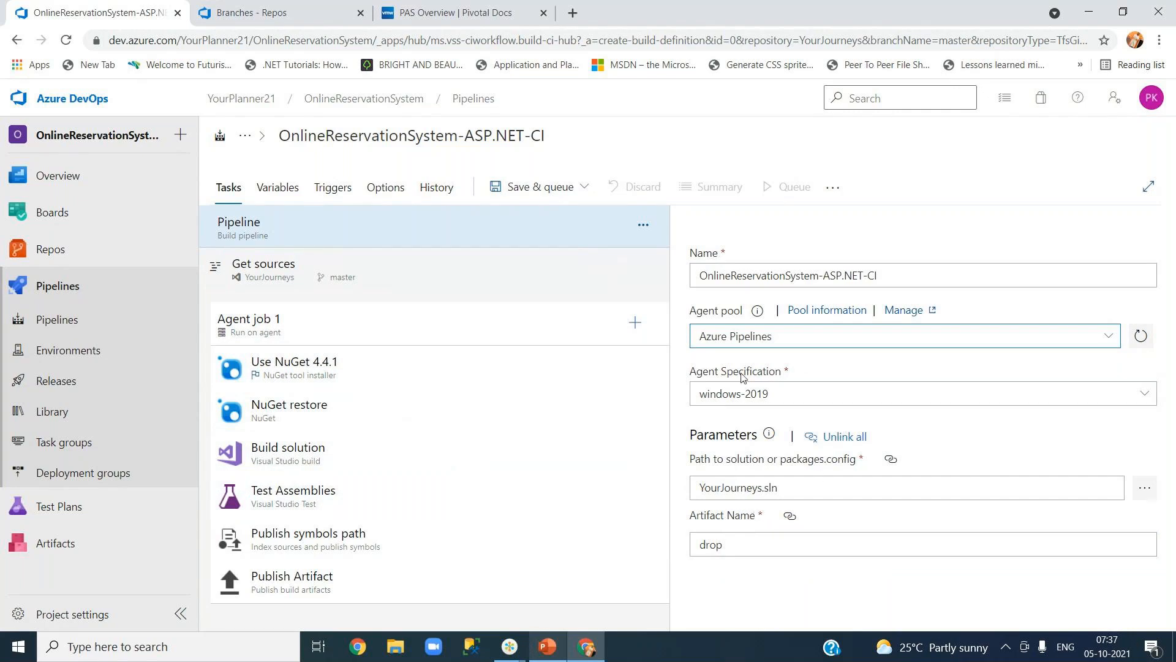
pyautogui.click(729, 544)
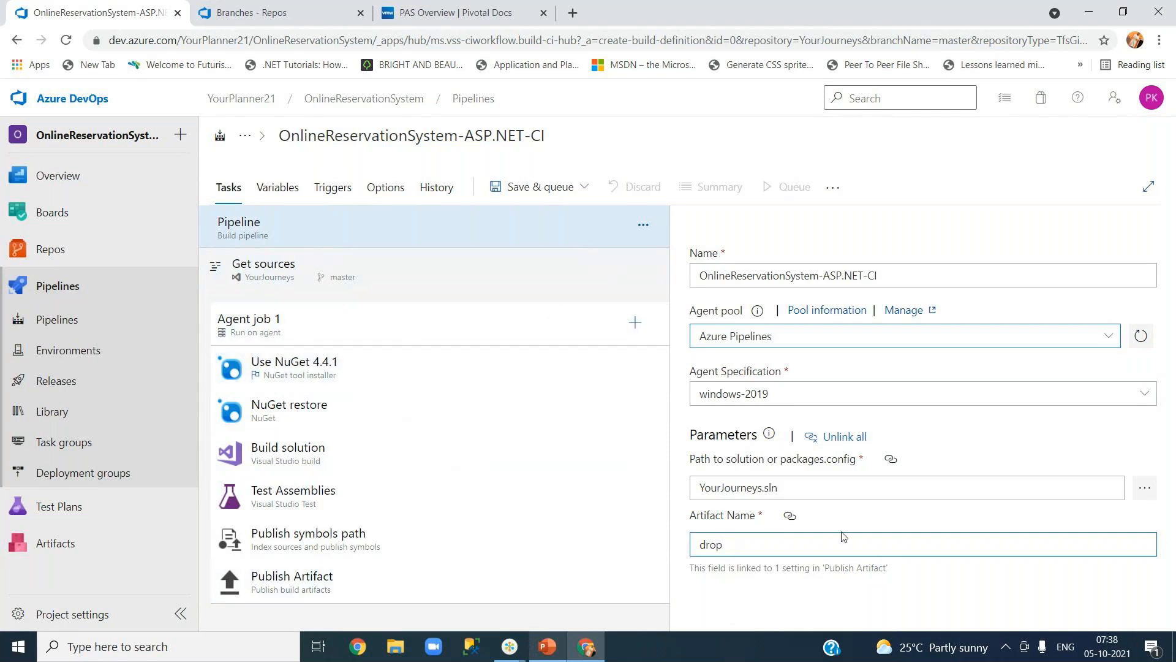
pyautogui.click(862, 525)
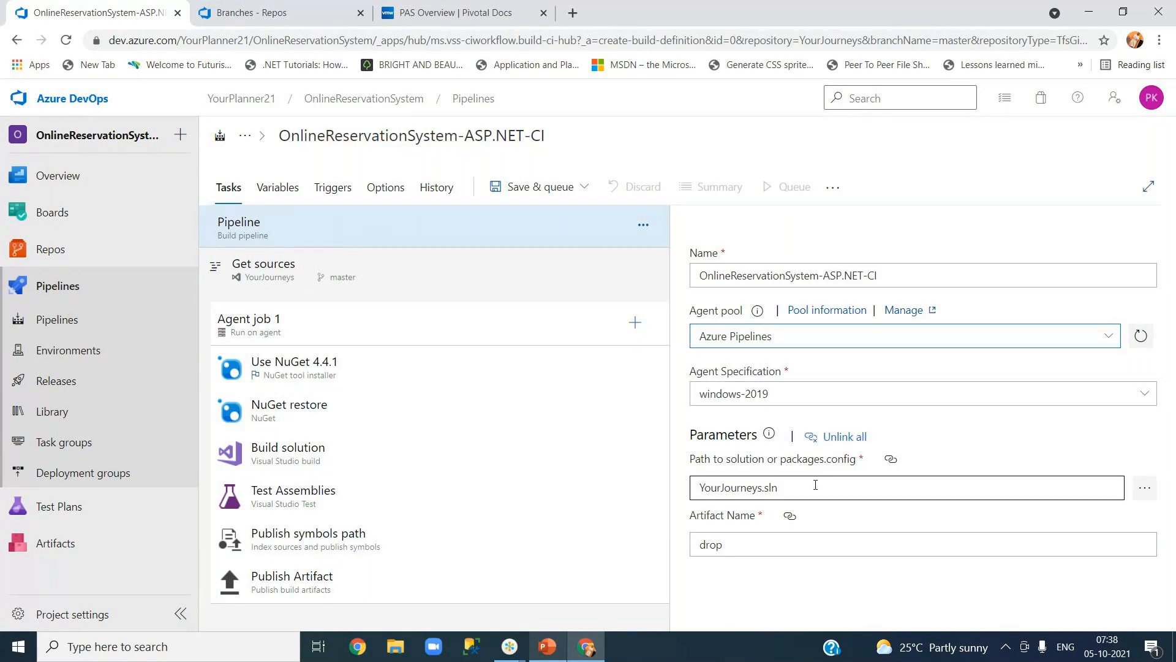
pyautogui.click(277, 282)
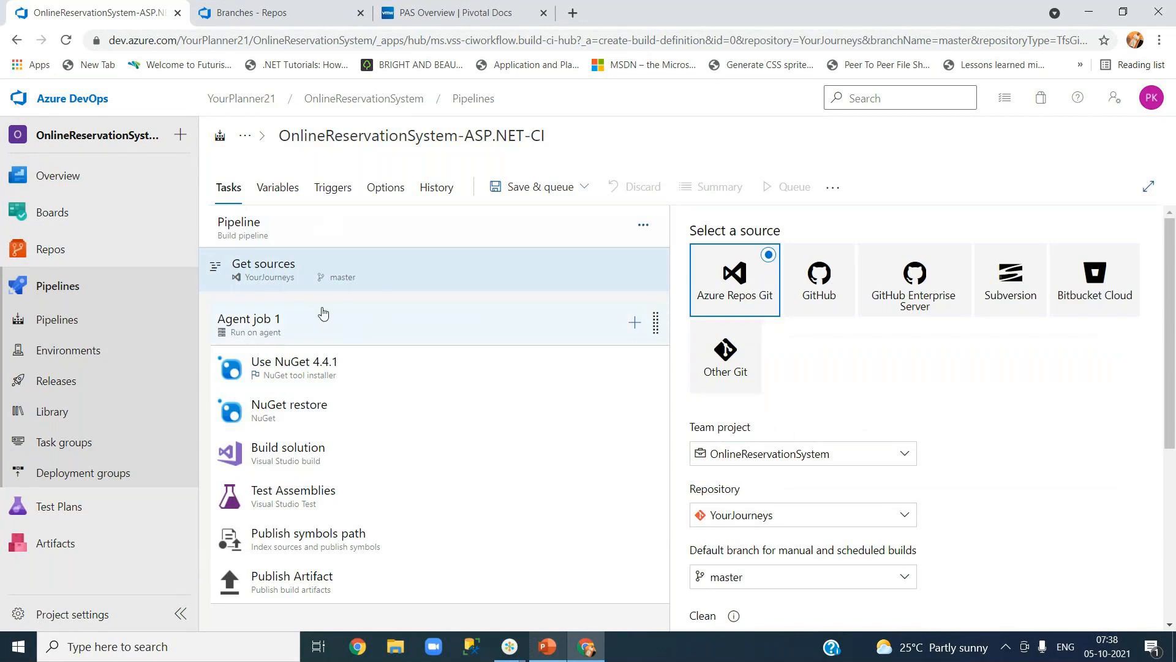
# Set Clean to true with Sources as the clean option.
pyautogui.moveTo(1172, 414); pyautogui.dragTo(1173, 431)
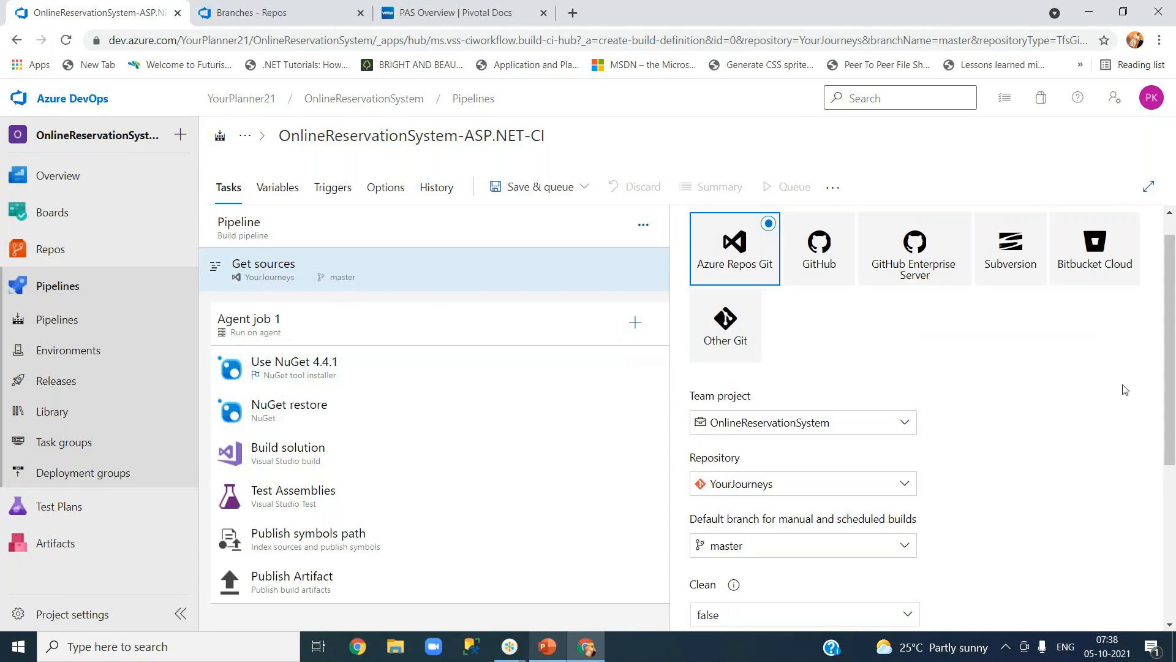
pyautogui.moveTo(1172, 402); pyautogui.dragTo(1173, 496)
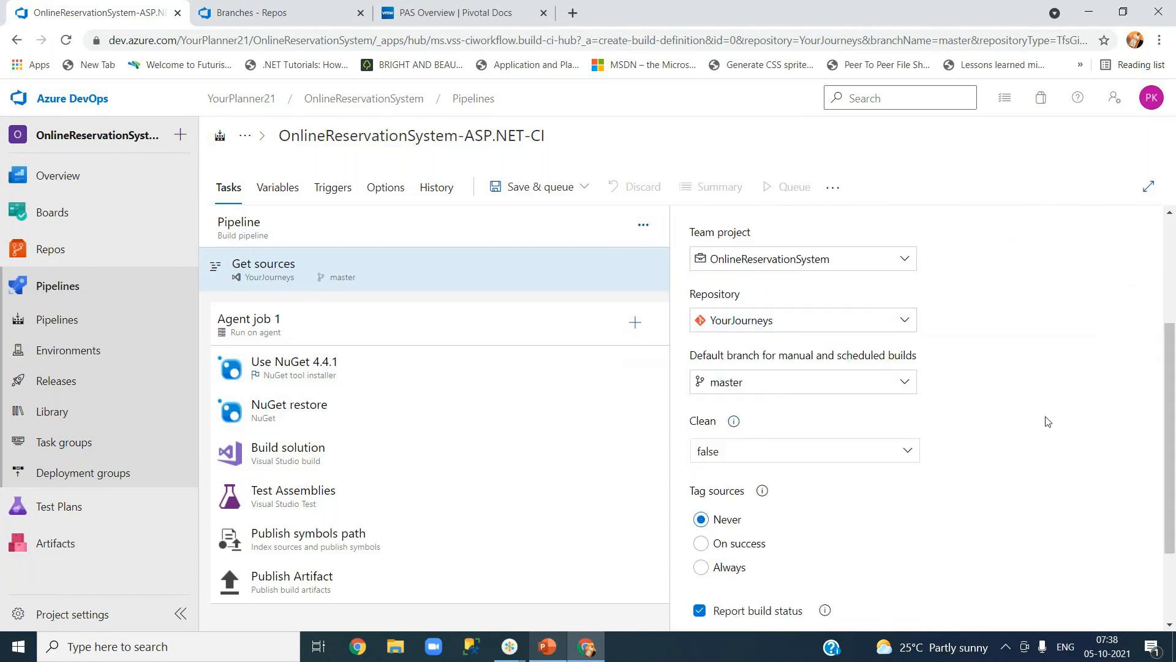
pyautogui.moveTo(1170, 443); pyautogui.dragTo(1171, 502)
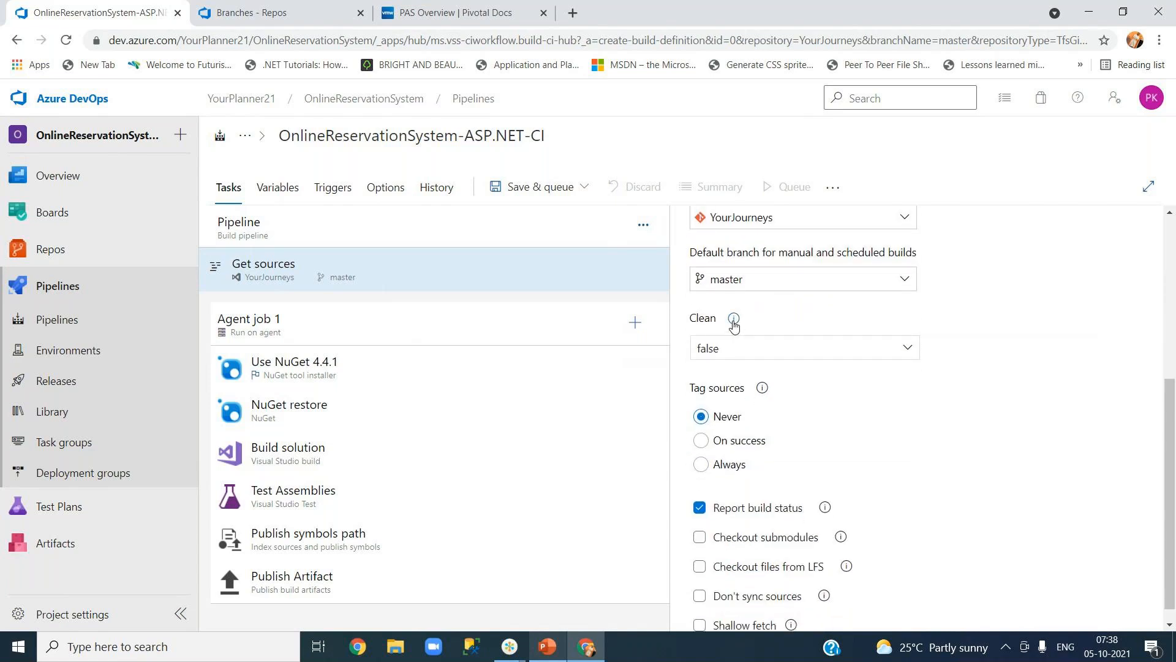
pyautogui.click(909, 350)
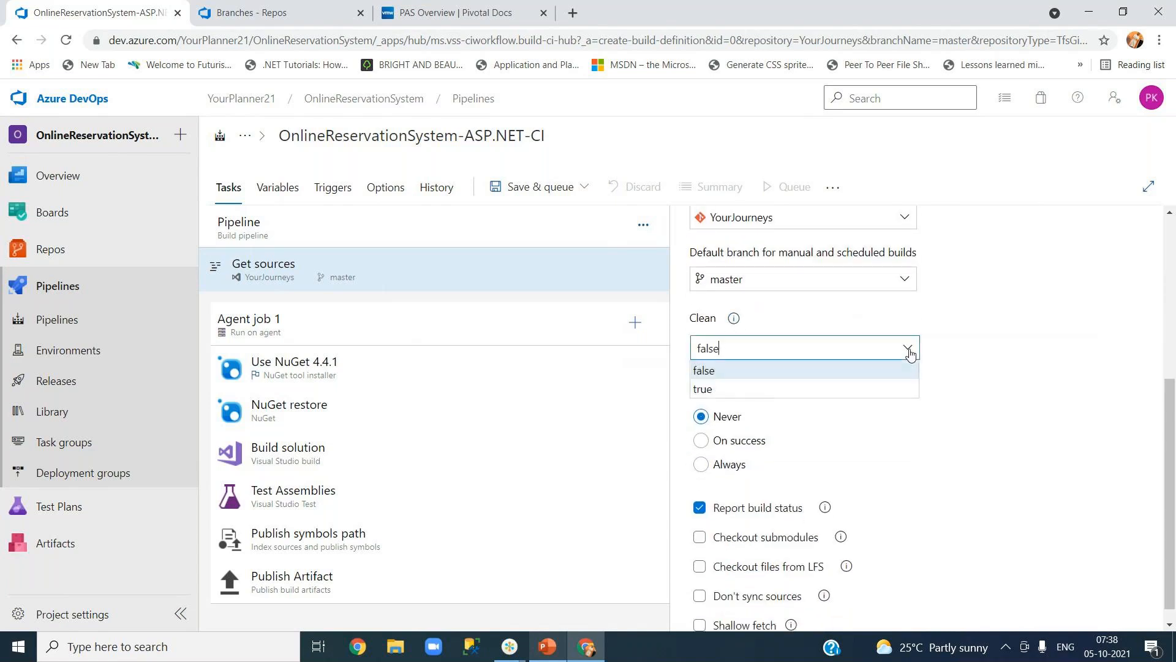
pyautogui.click(966, 344)
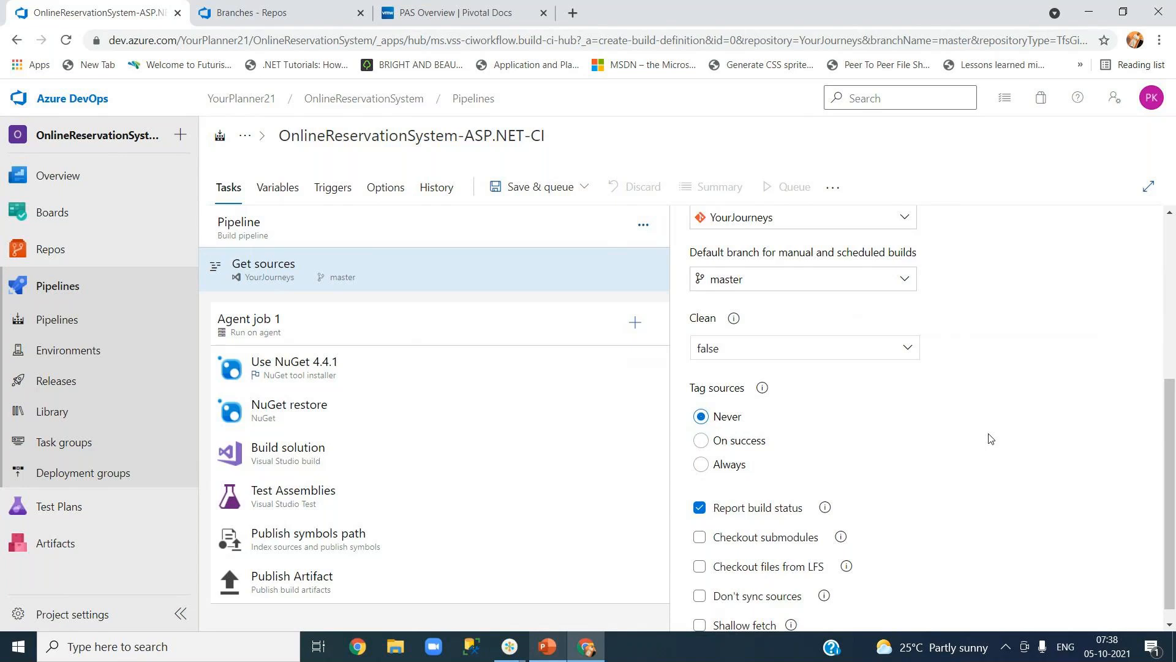
pyautogui.click(909, 351)
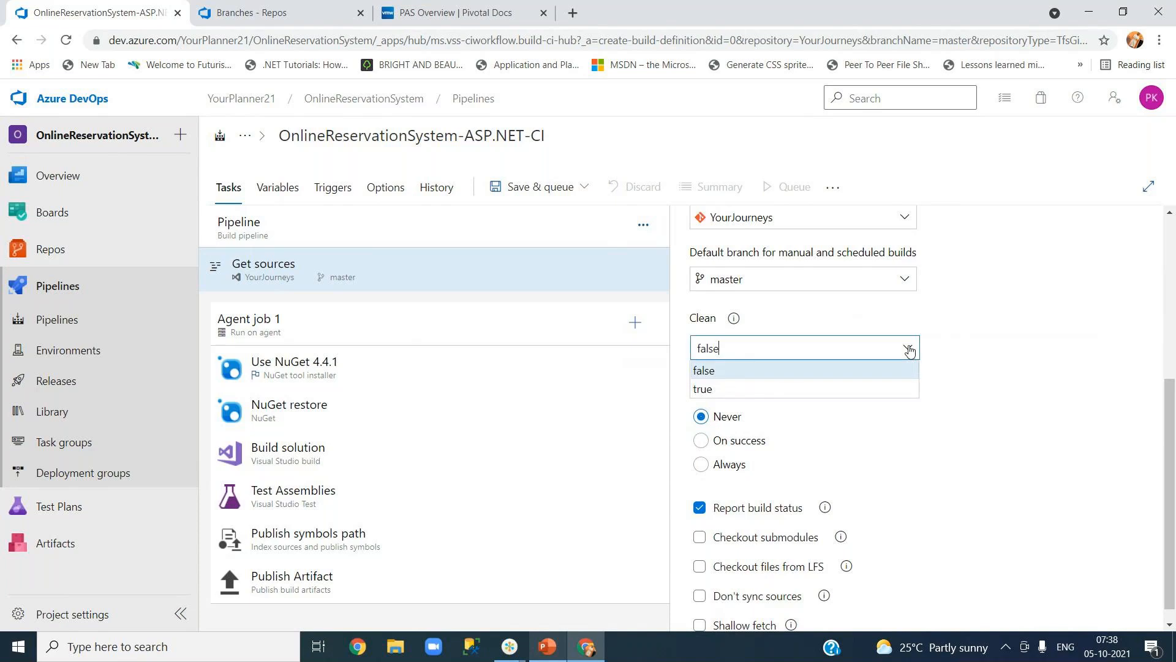
pyautogui.click(892, 390)
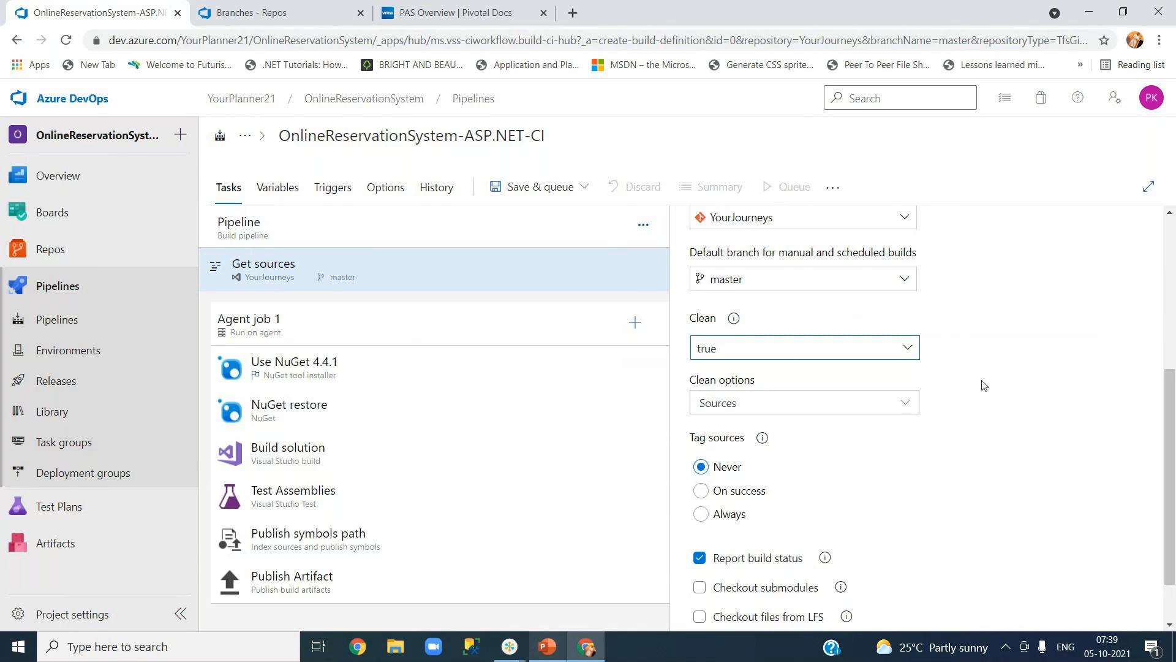
pyautogui.click(910, 407)
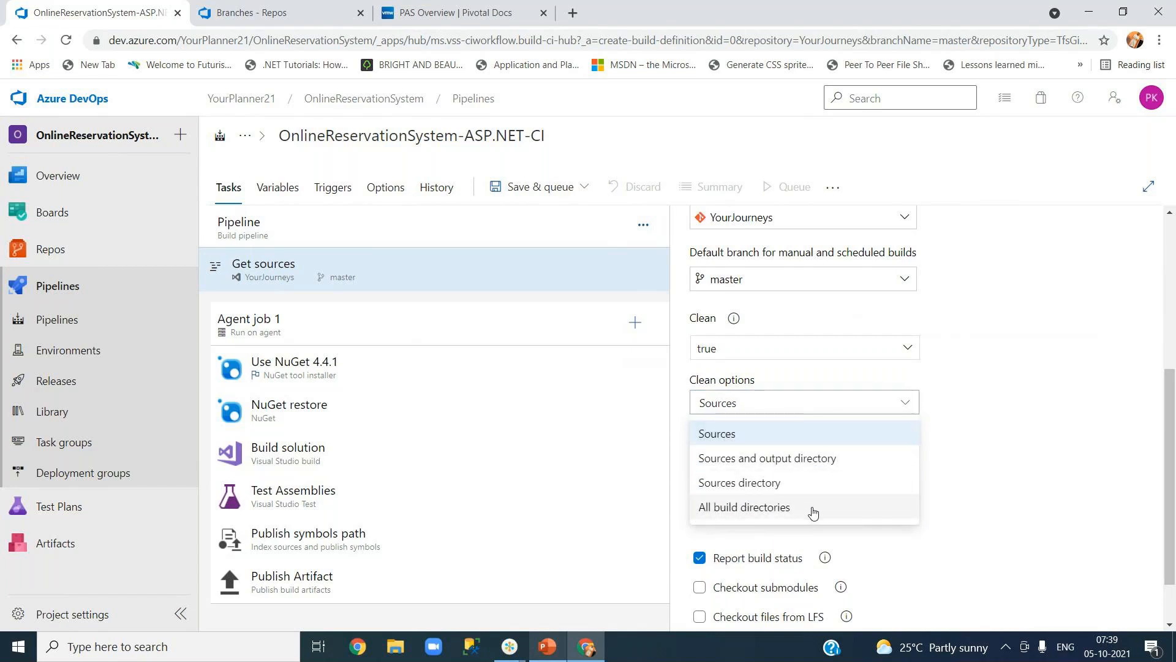
pyautogui.click(814, 442)
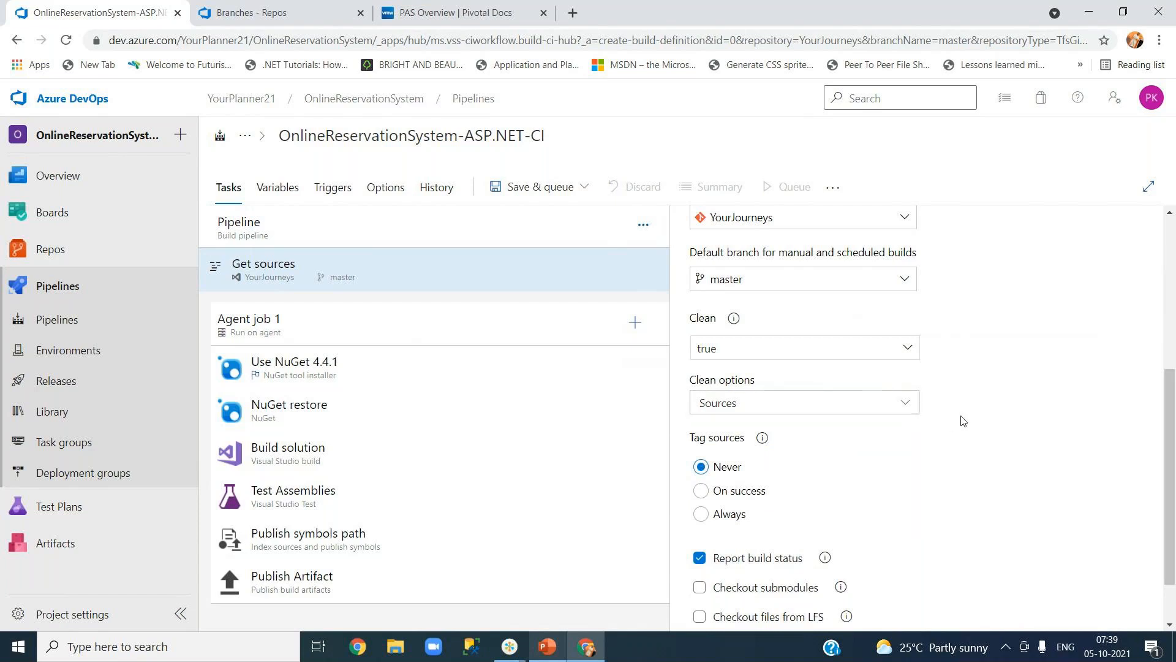
# Read the Tag sources explanation, then switch to the repository's Branches page.
pyautogui.click(761, 441)
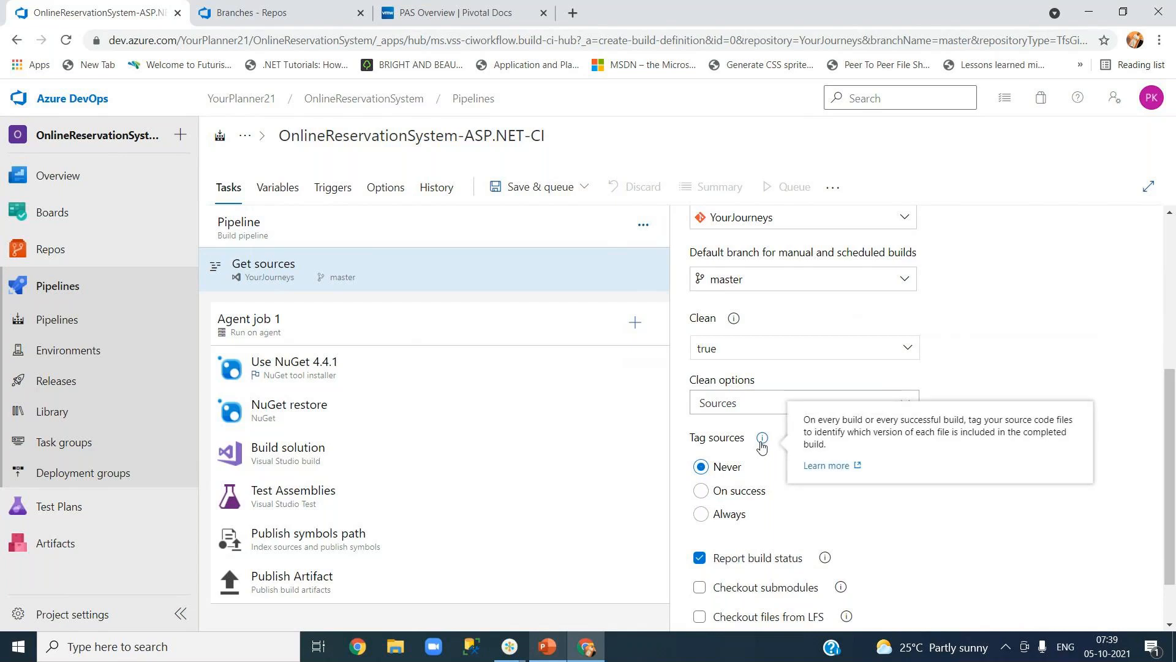
pyautogui.click(914, 503)
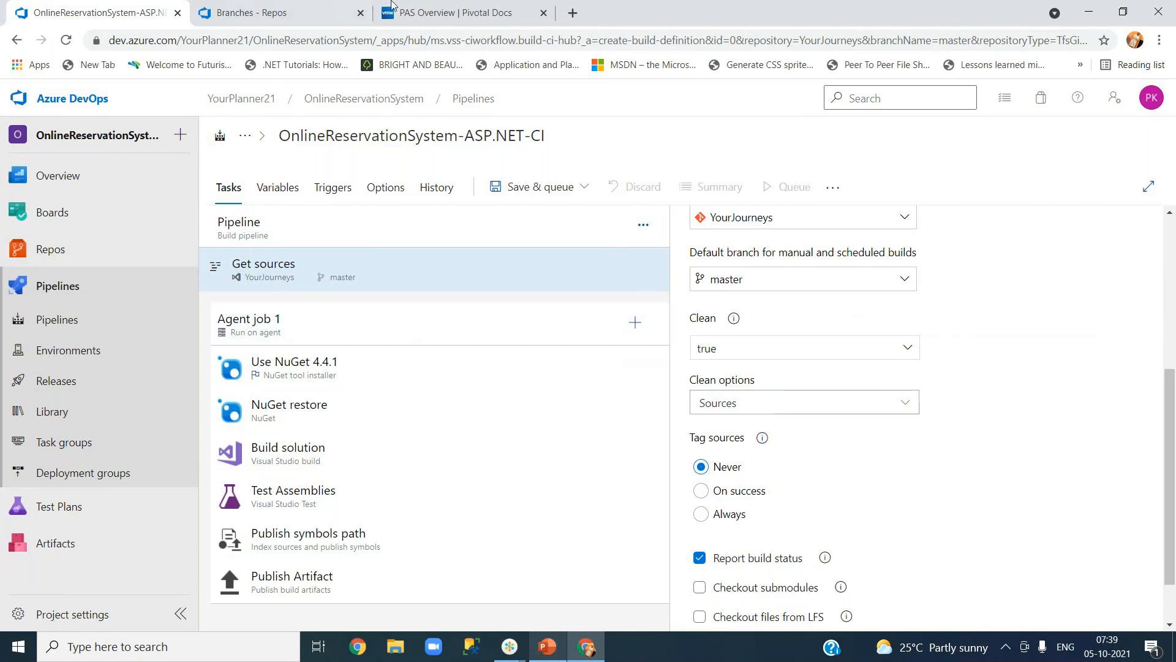
pyautogui.click(354, 12)
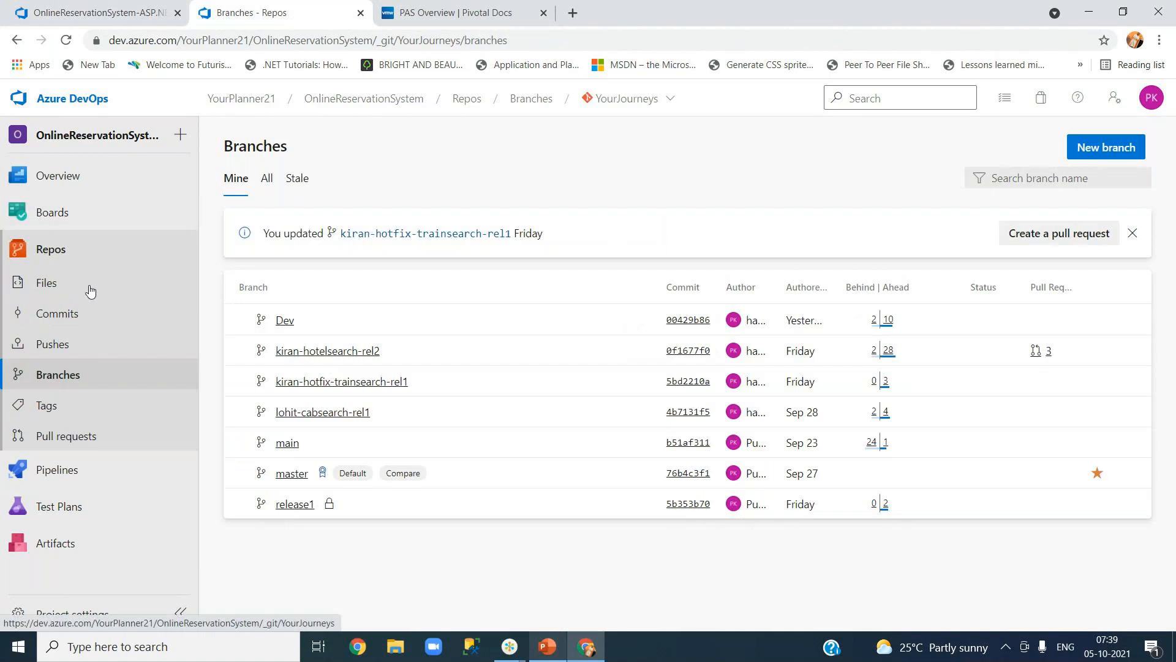
# Open the Search for Hotels work item from Boards, read its details, and return to Work items.
pyautogui.moveTo(61, 215)
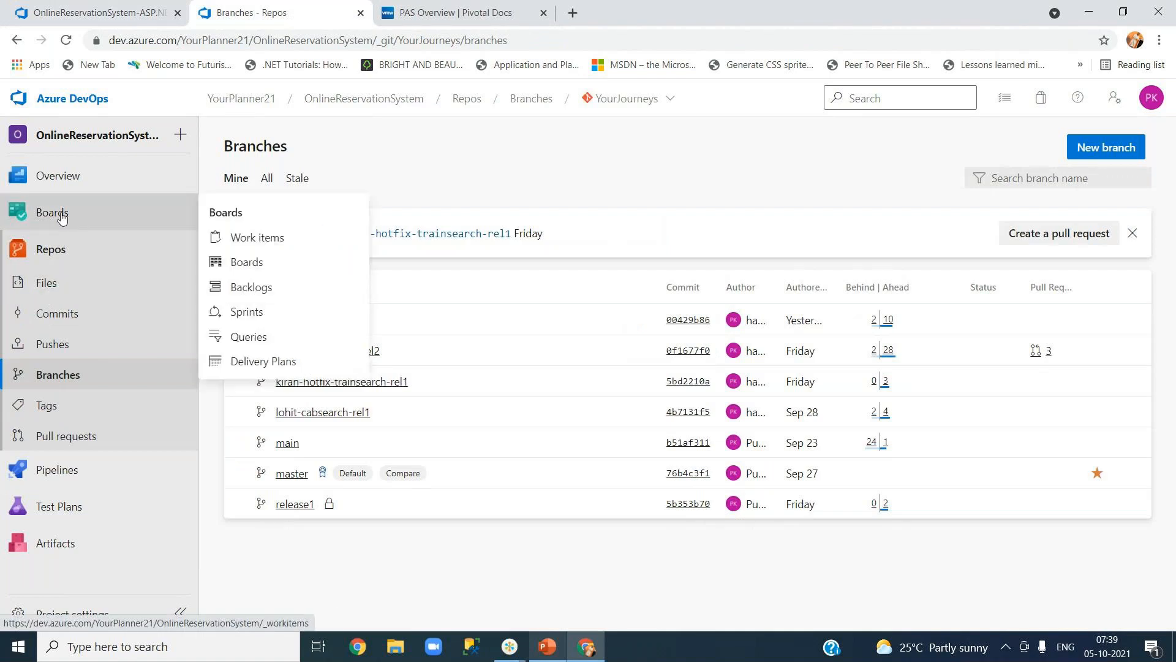
pyautogui.click(274, 241)
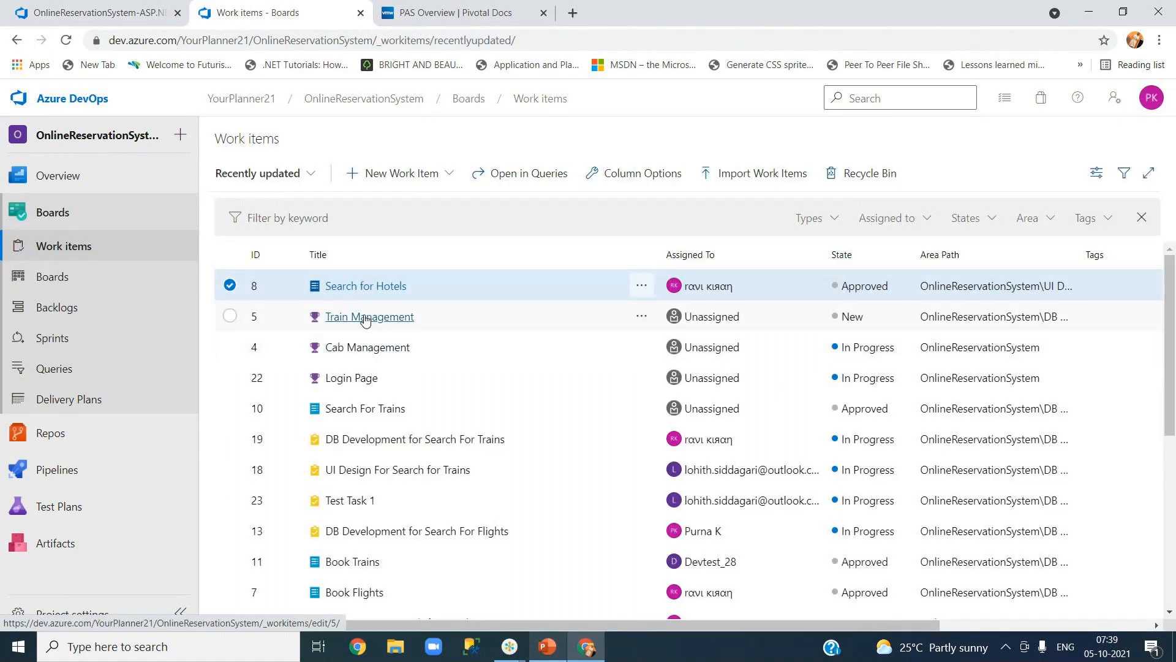
pyautogui.click(366, 286)
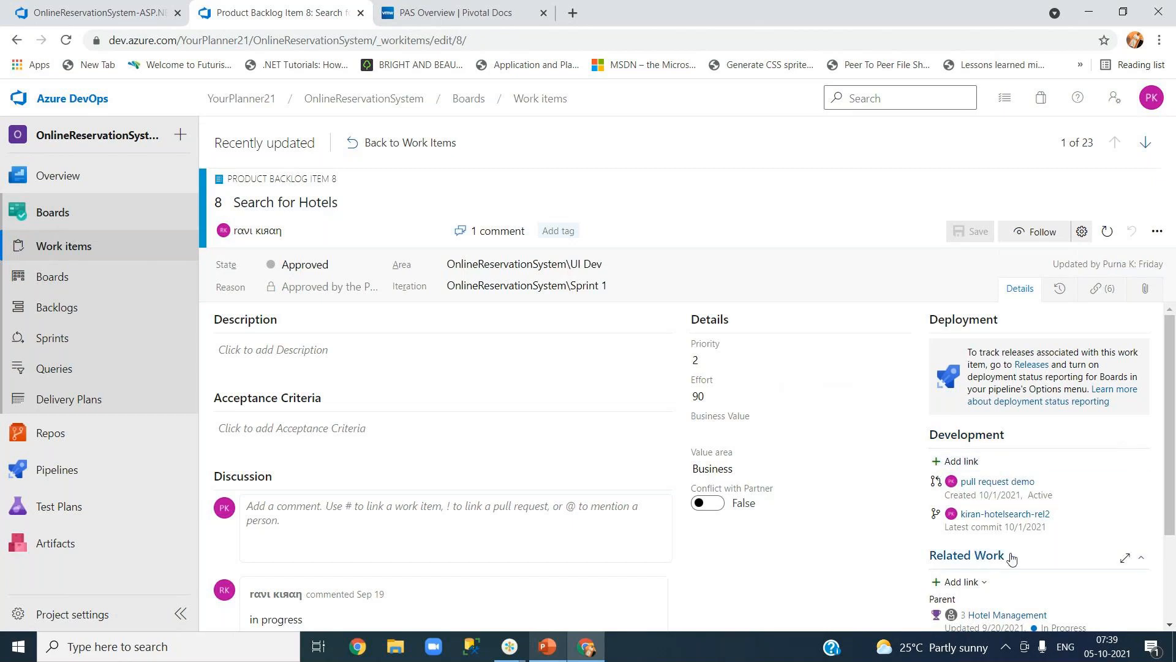
pyautogui.scroll(-2, 1012, 558)
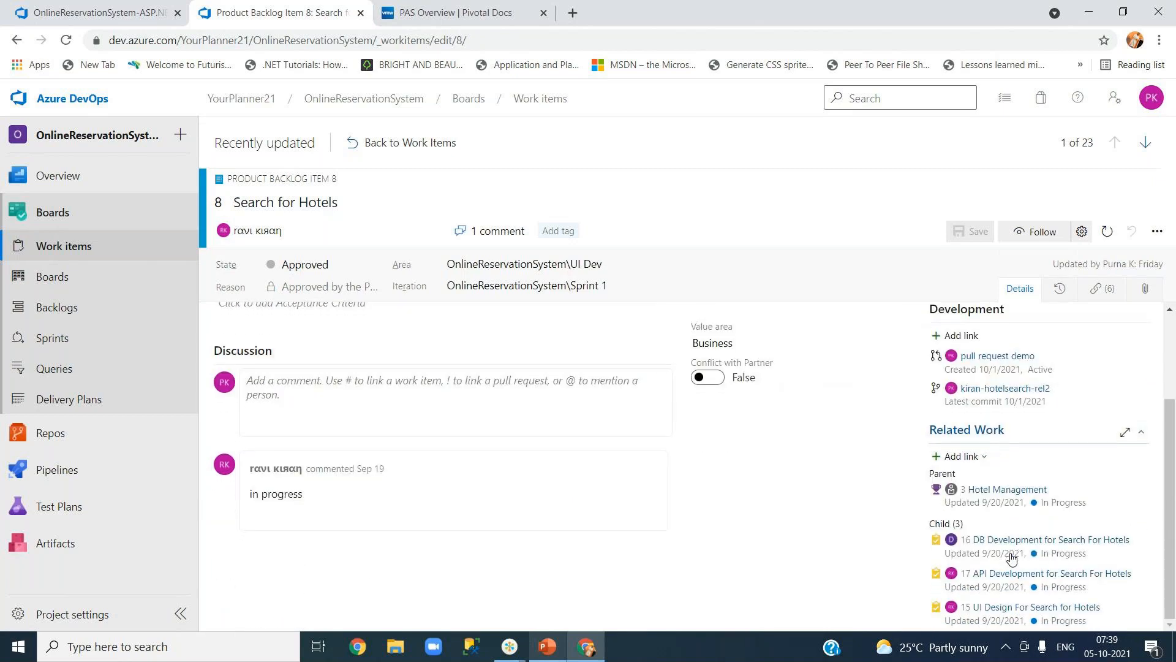
pyautogui.scroll(2, 974, 564)
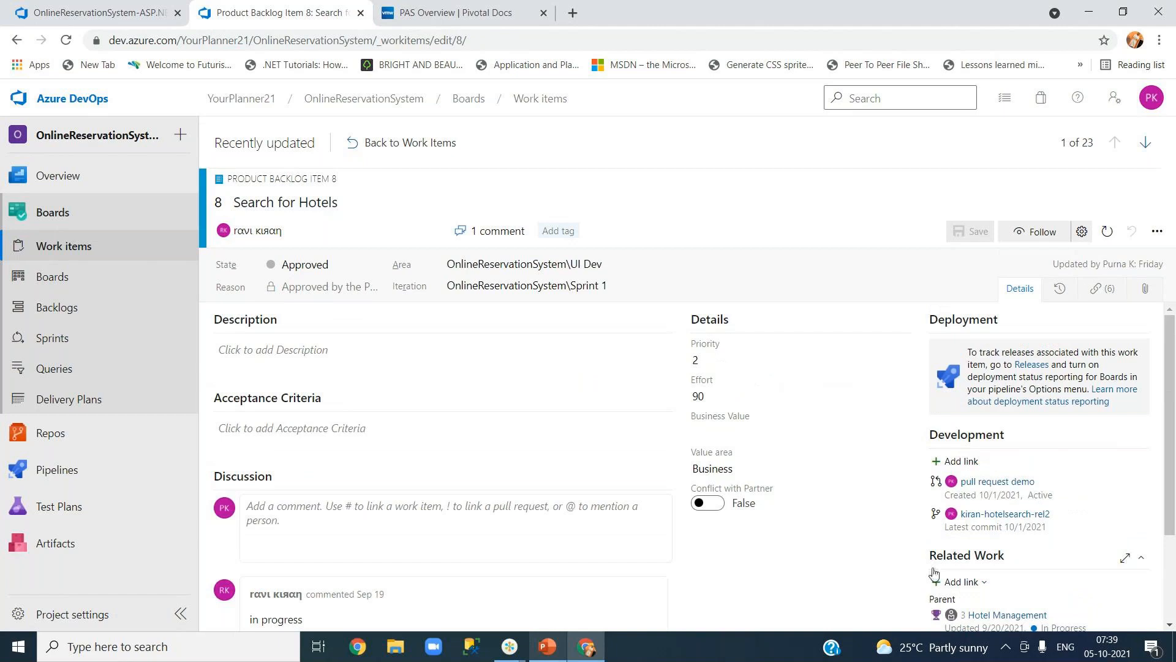
pyautogui.moveTo(969, 353); pyautogui.dragTo(1084, 389)
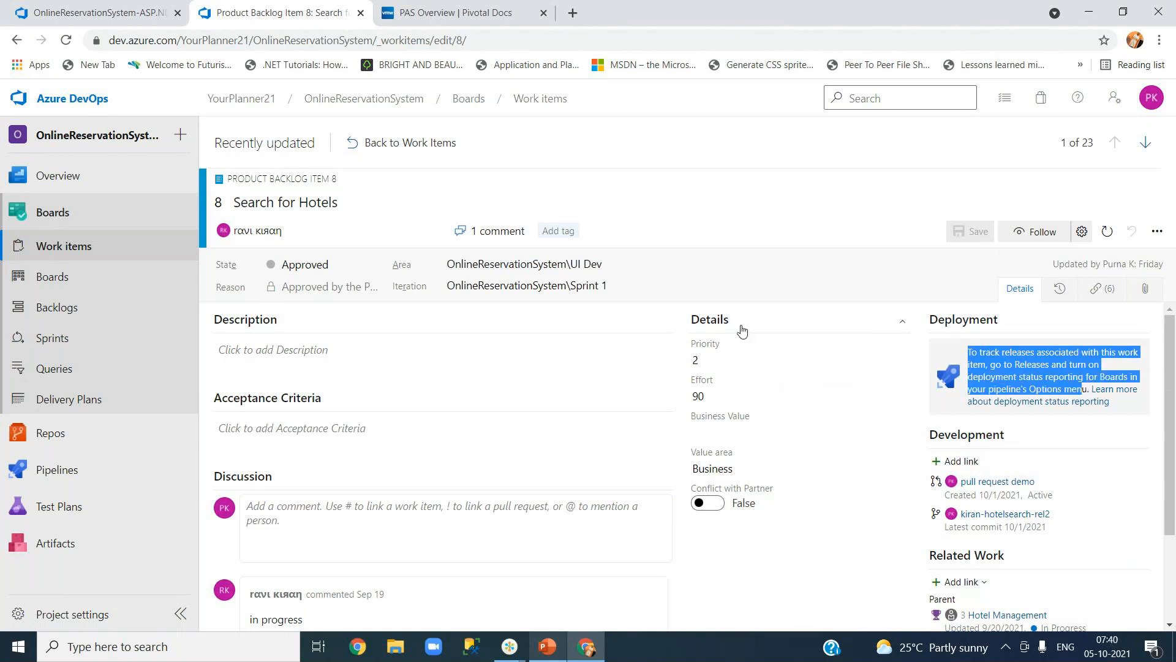
pyautogui.click(62, 13)
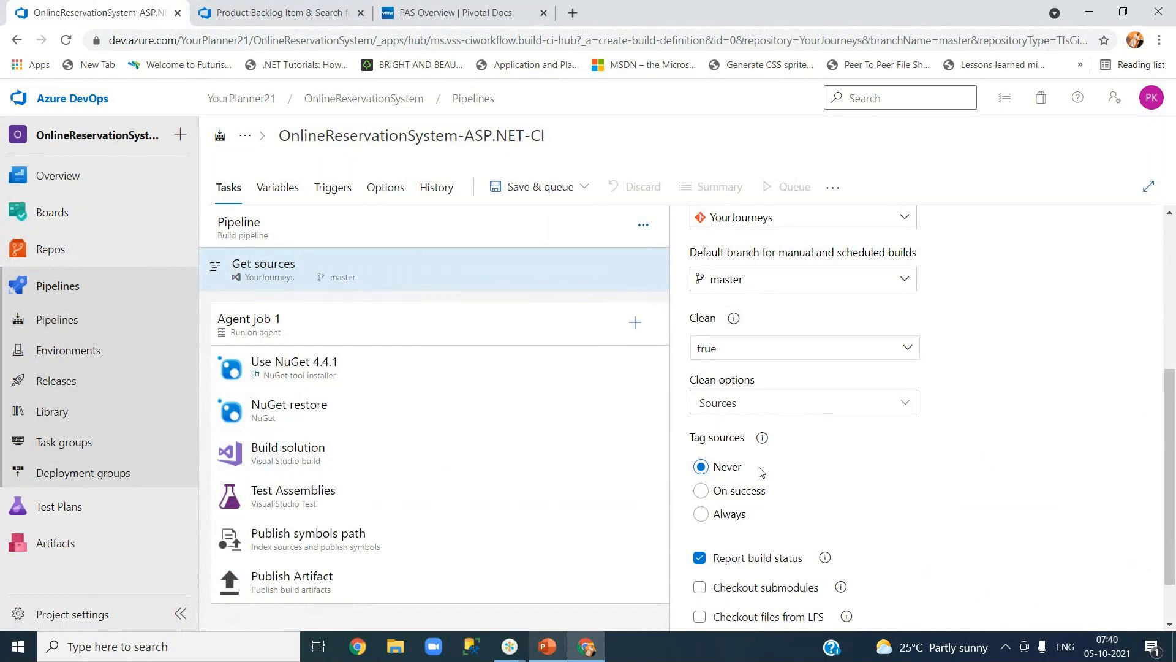
pyautogui.click(302, 18)
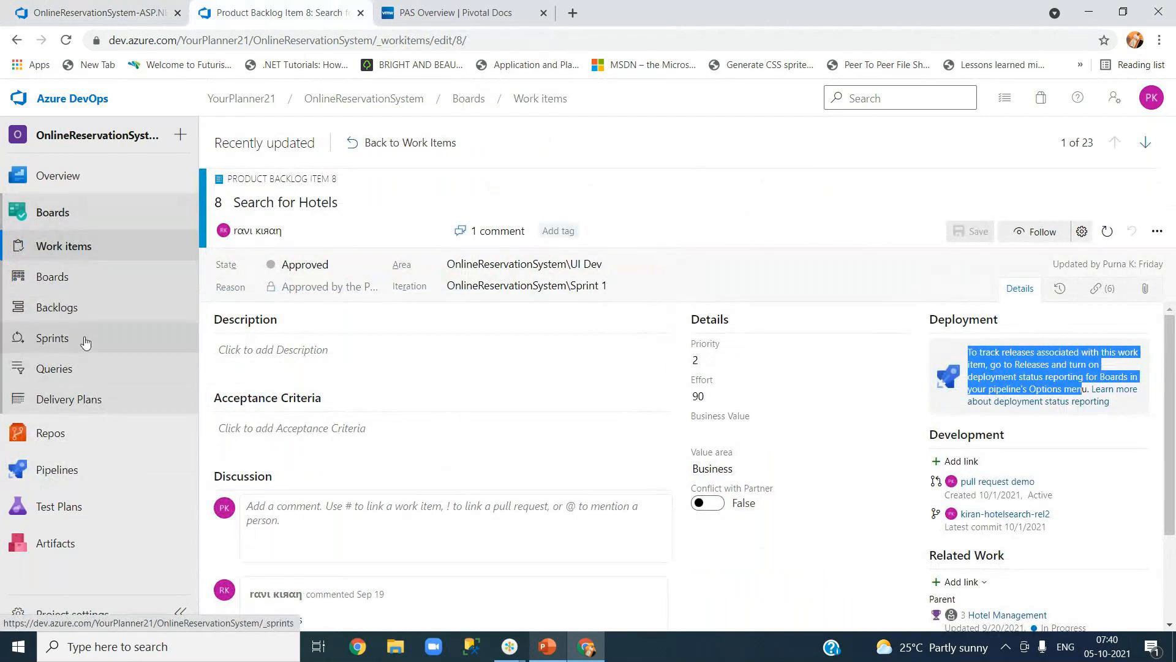
pyautogui.moveTo(64, 438)
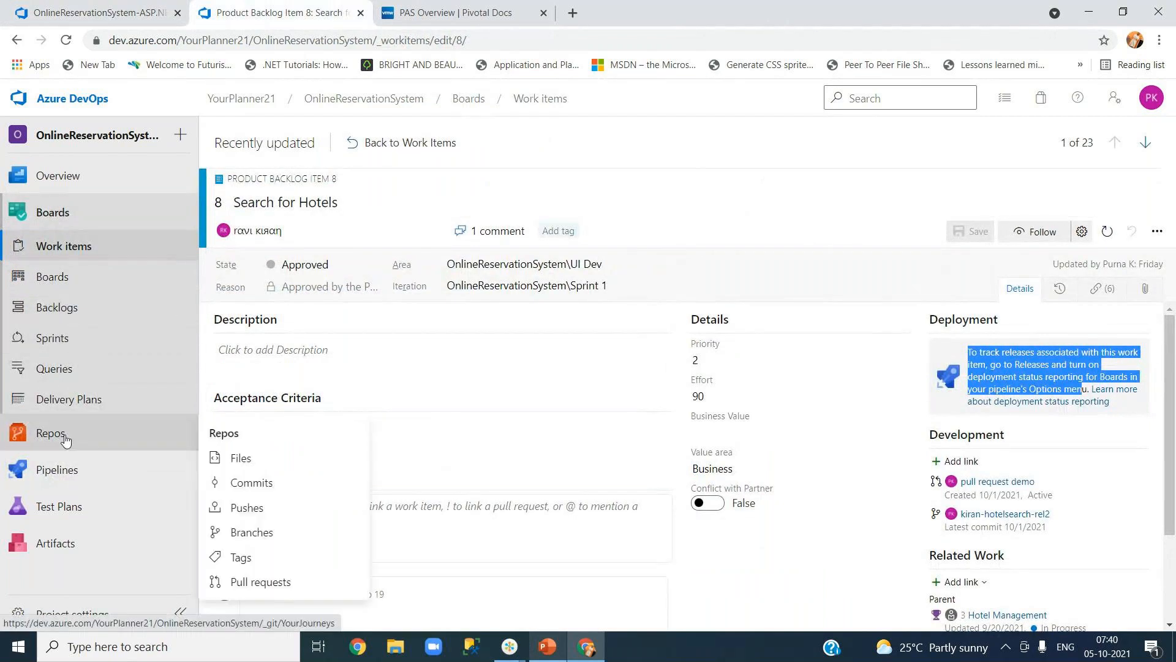
pyautogui.click(407, 146)
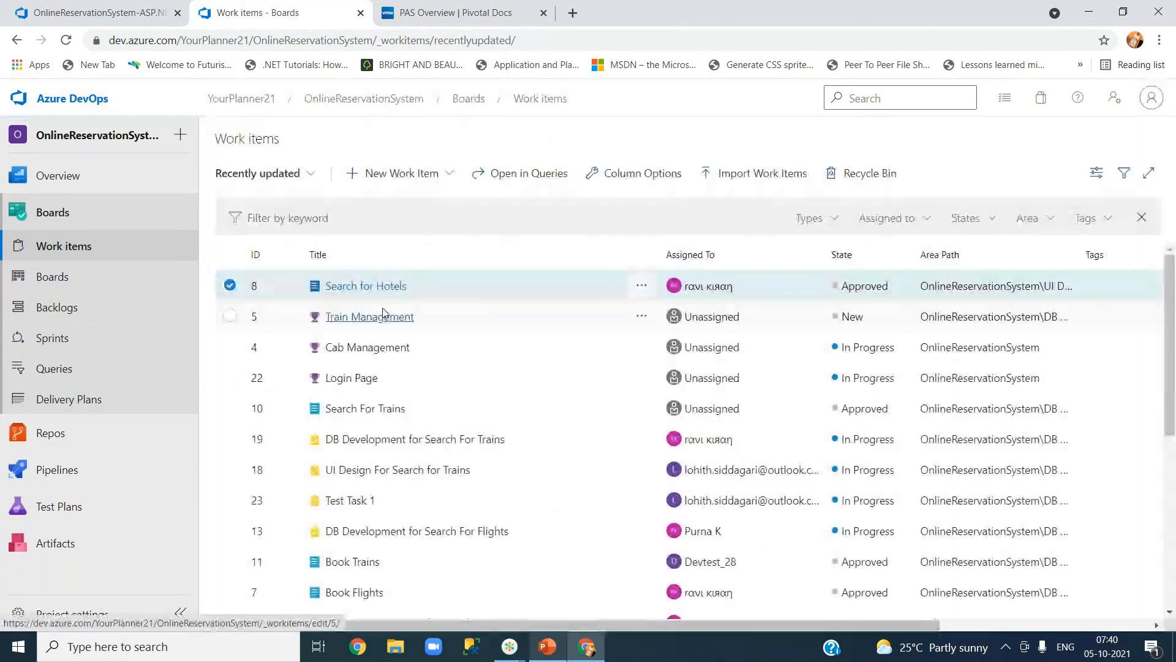
# Look through the Cab Management feature, then return to the pipeline's Get sources settings.
pyautogui.click(367, 346)
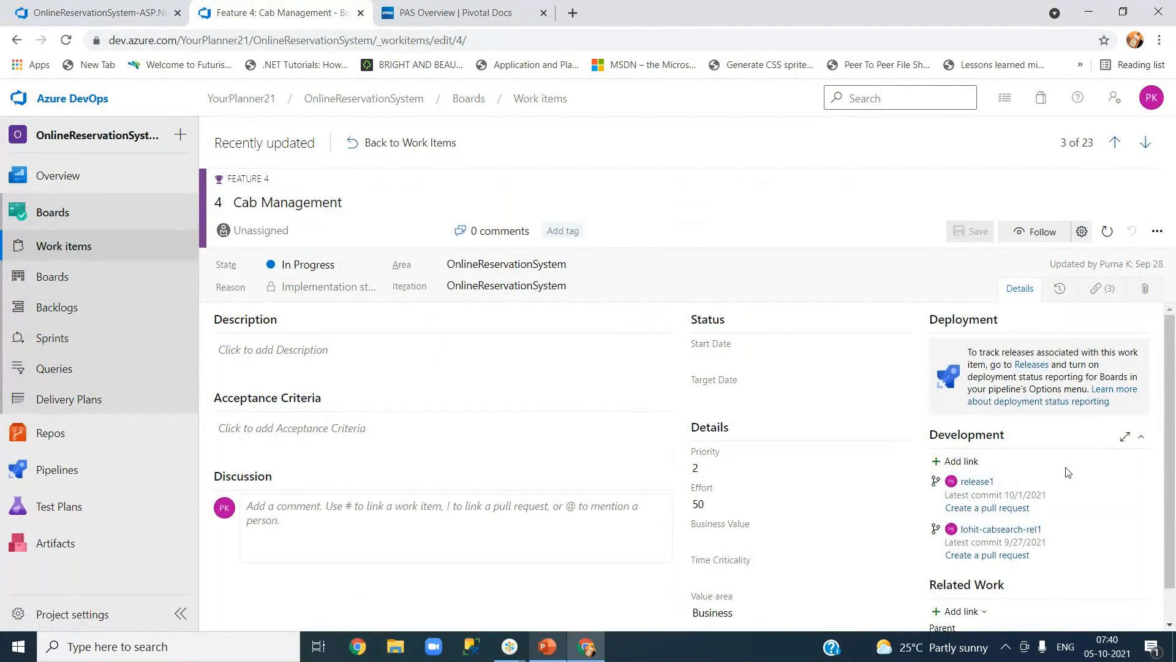
pyautogui.scroll(-1, 1068, 472)
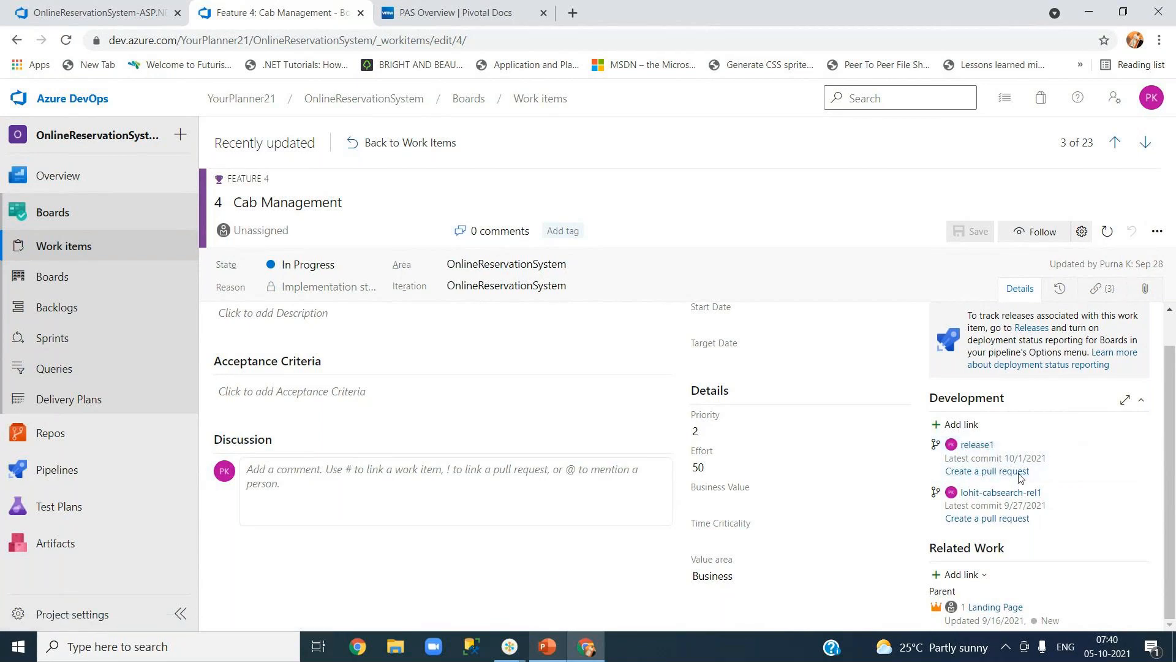
pyautogui.scroll(1, 1031, 423)
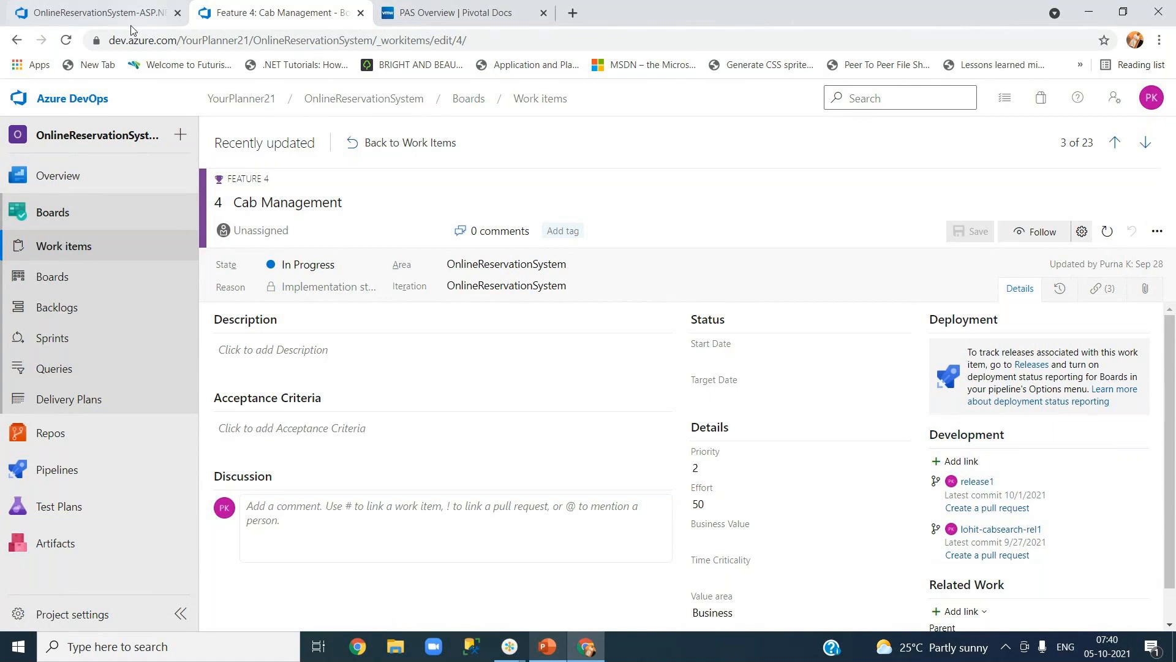
pyautogui.click(104, 19)
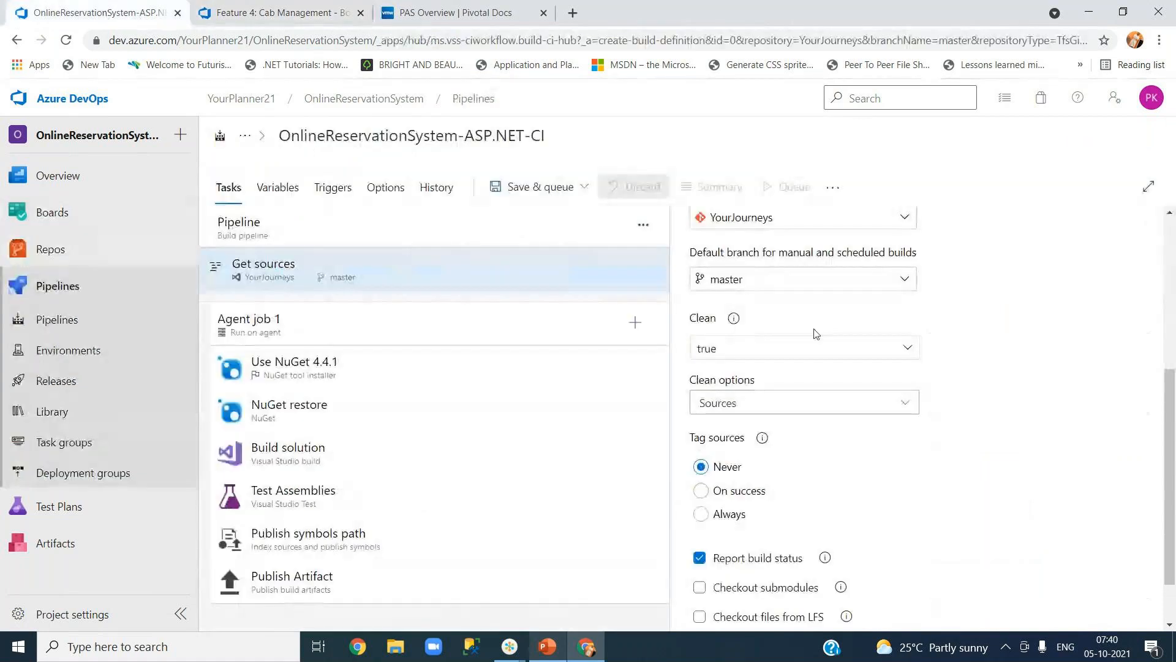
# Set Tag sources to 'On success', leaving the tag format as $(build.buildNumber).
pyautogui.click(702, 492)
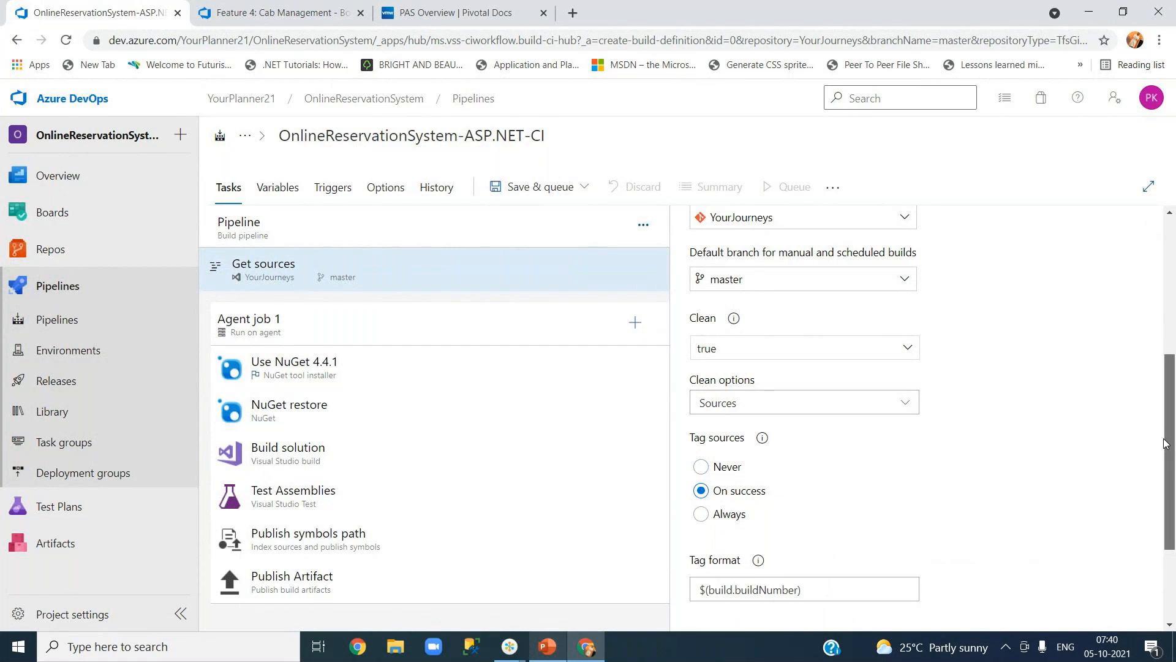
pyautogui.moveTo(1167, 440); pyautogui.dragTo(1166, 451)
pyautogui.scroll(-2, 720, 313)
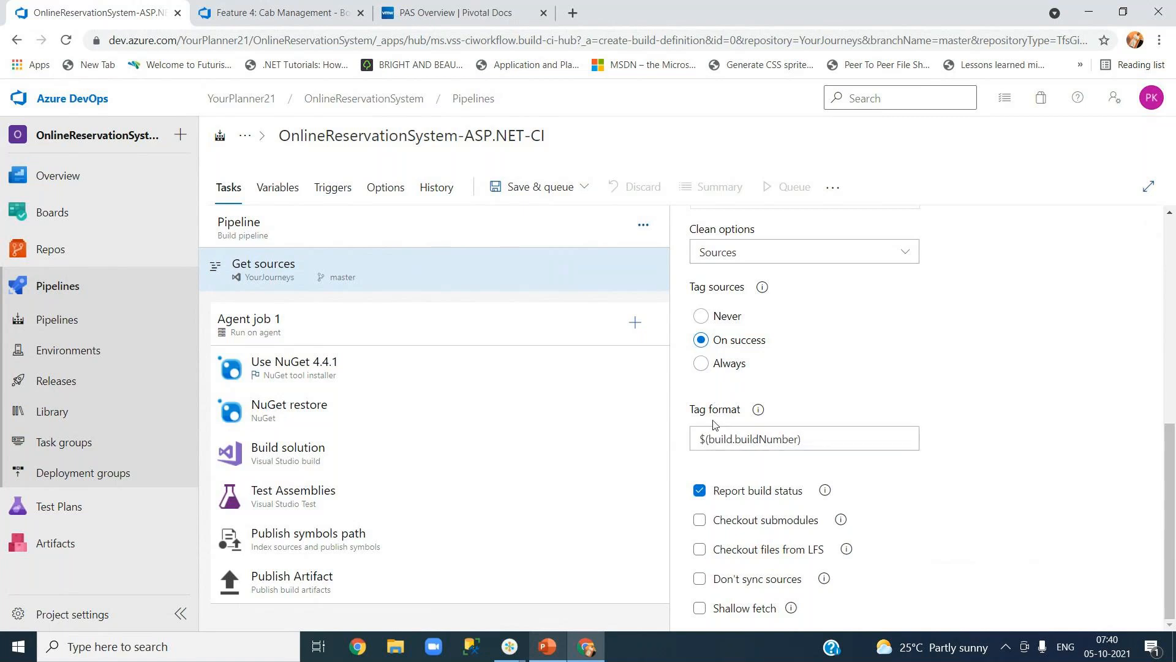
pyautogui.moveTo(706, 439)
pyautogui.mouseDown()
pyautogui.moveTo(800, 441)
pyautogui.moveTo(691, 441)
pyautogui.mouseUp()
pyautogui.click(833, 441)
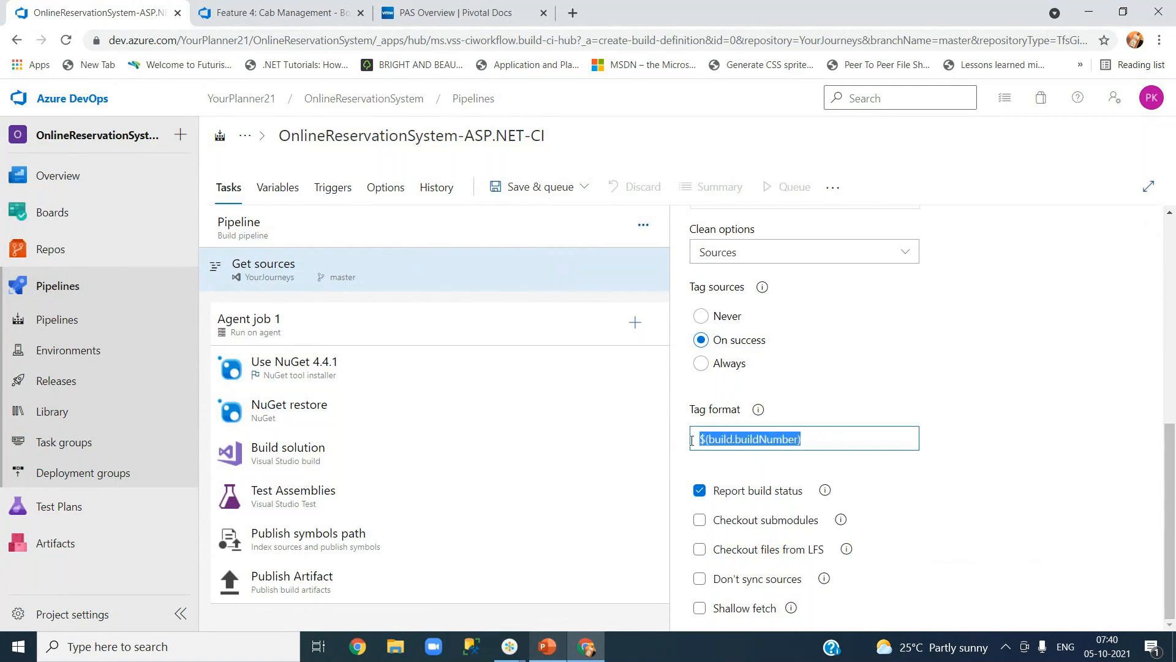
pyautogui.click(733, 440)
pyautogui.moveTo(814, 438); pyautogui.dragTo(694, 441)
pyautogui.click(860, 438)
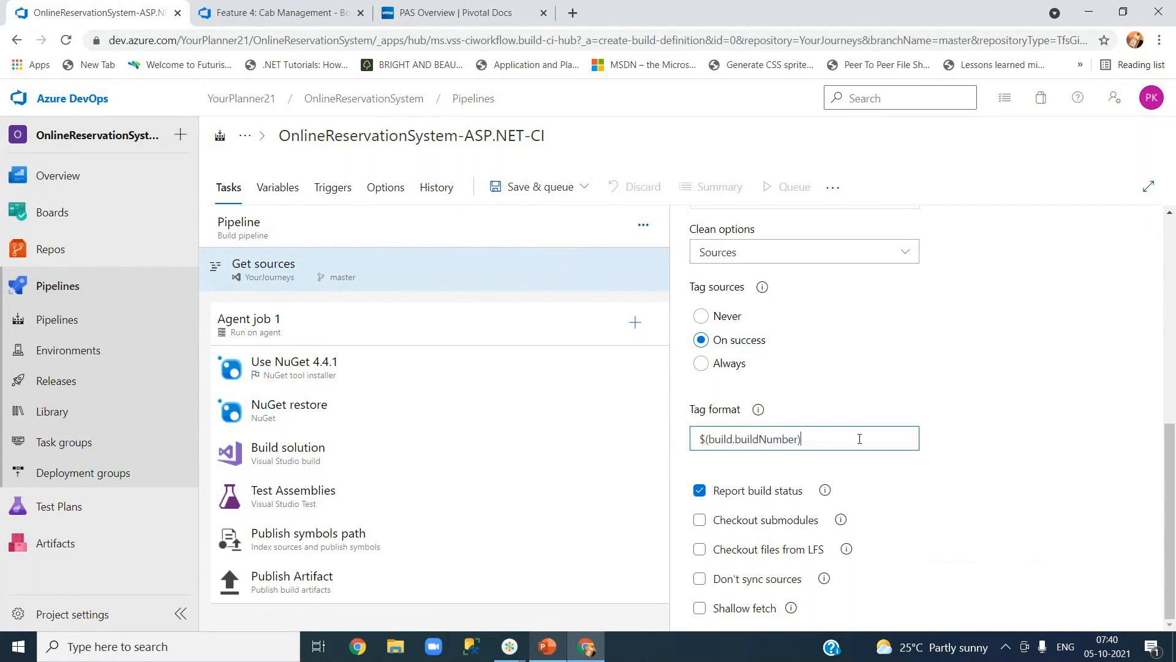
pyautogui.moveTo(699, 438); pyautogui.dragTo(706, 437)
pyautogui.moveTo(705, 439); pyautogui.dragTo(750, 439)
pyautogui.hotkey('ctrl', 'z')
pyautogui.click(763, 438)
pyautogui.moveTo(802, 443); pyautogui.dragTo(700, 441)
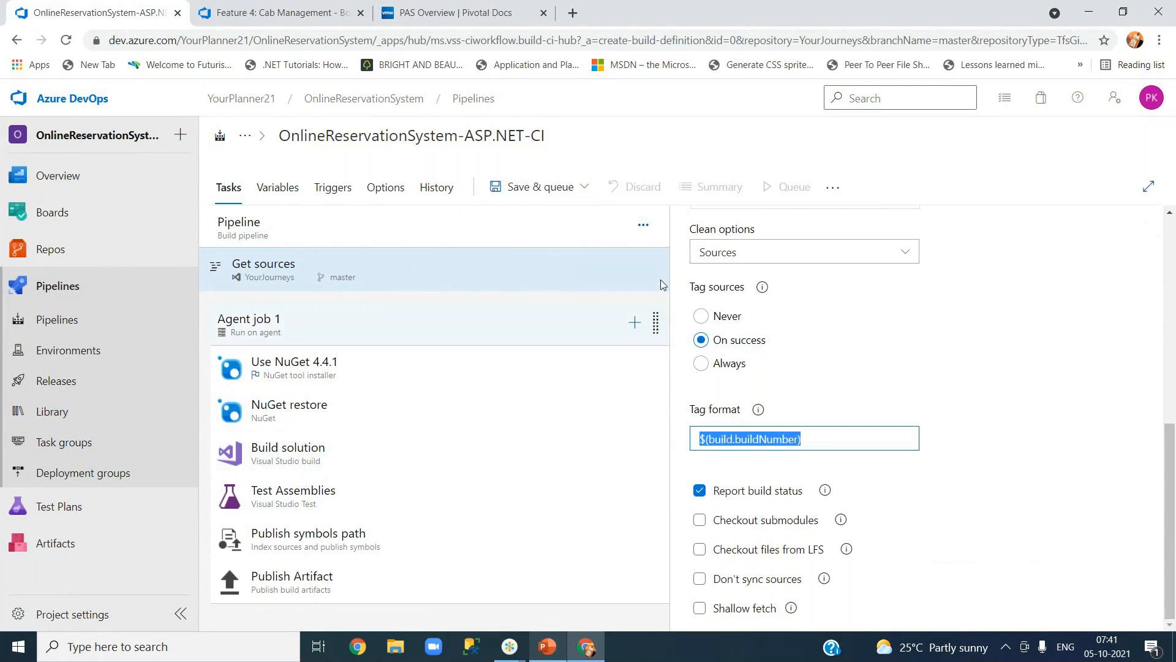
# Check the buildNumber tag format text without changing it, then bring up Agent job 1's settings.
pyautogui.click(712, 440)
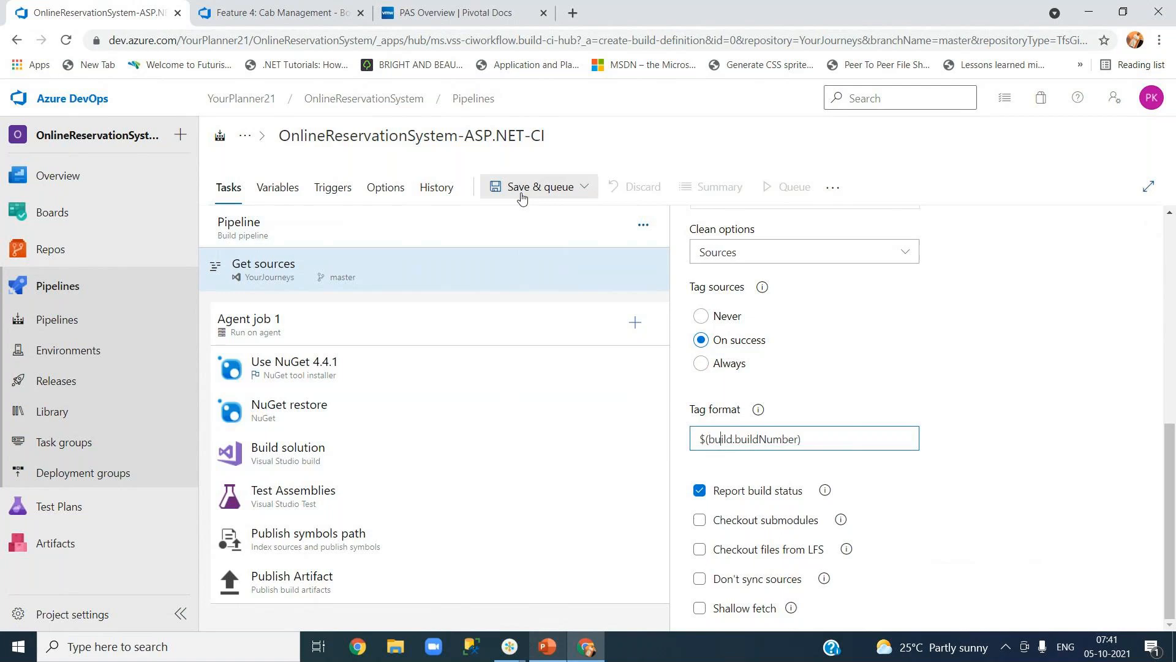
pyautogui.doubleClick(768, 439)
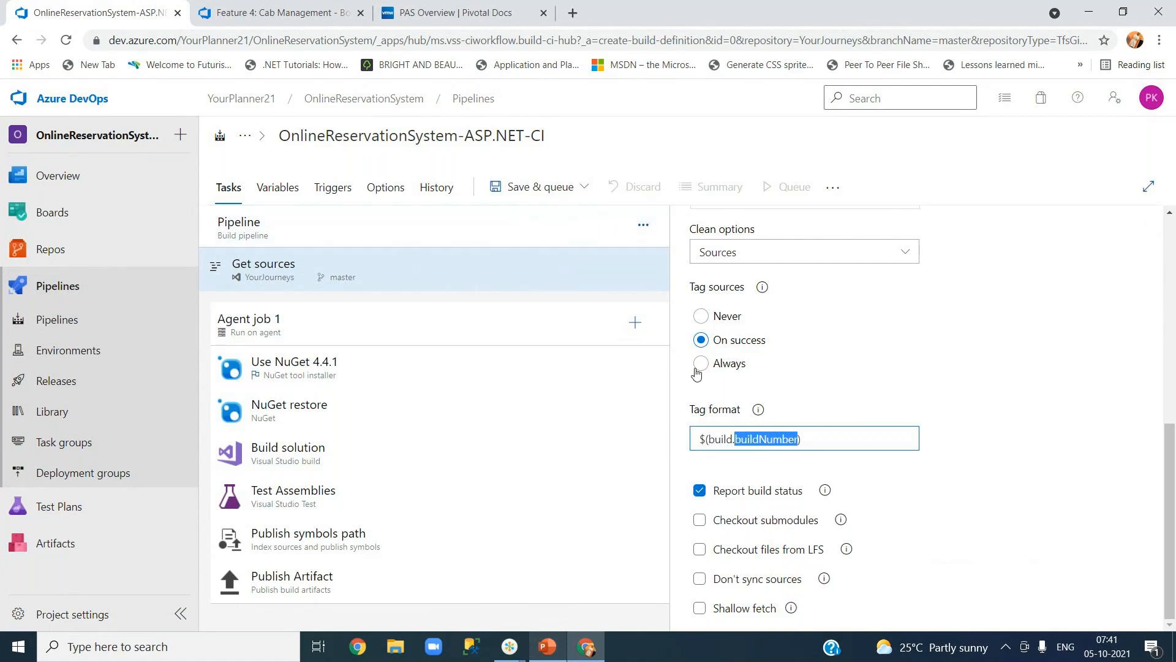
pyautogui.click(722, 440)
pyautogui.doubleClick(722, 441)
pyautogui.click(803, 439)
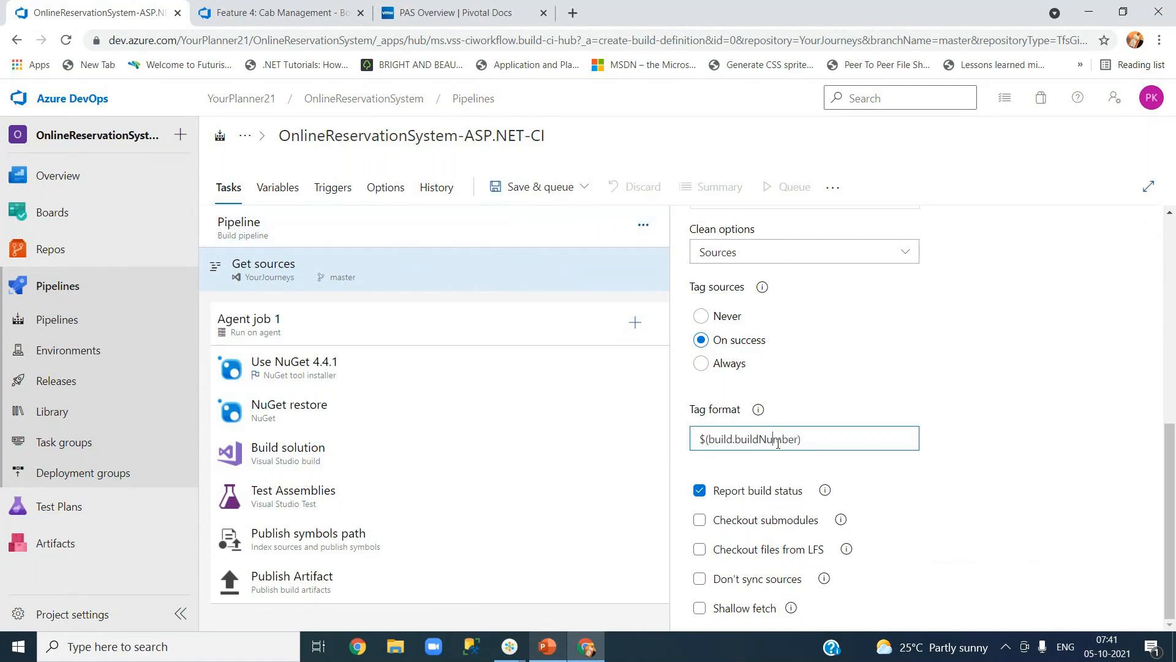
pyautogui.moveTo(806, 438); pyautogui.dragTo(699, 439)
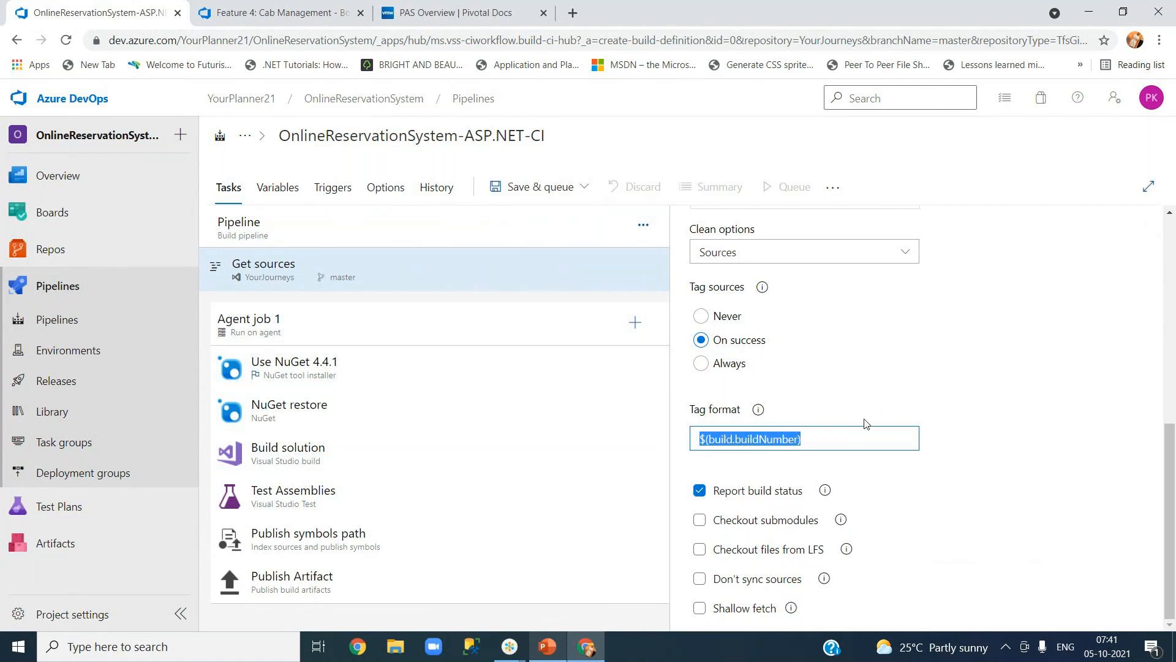
pyautogui.click(1014, 437)
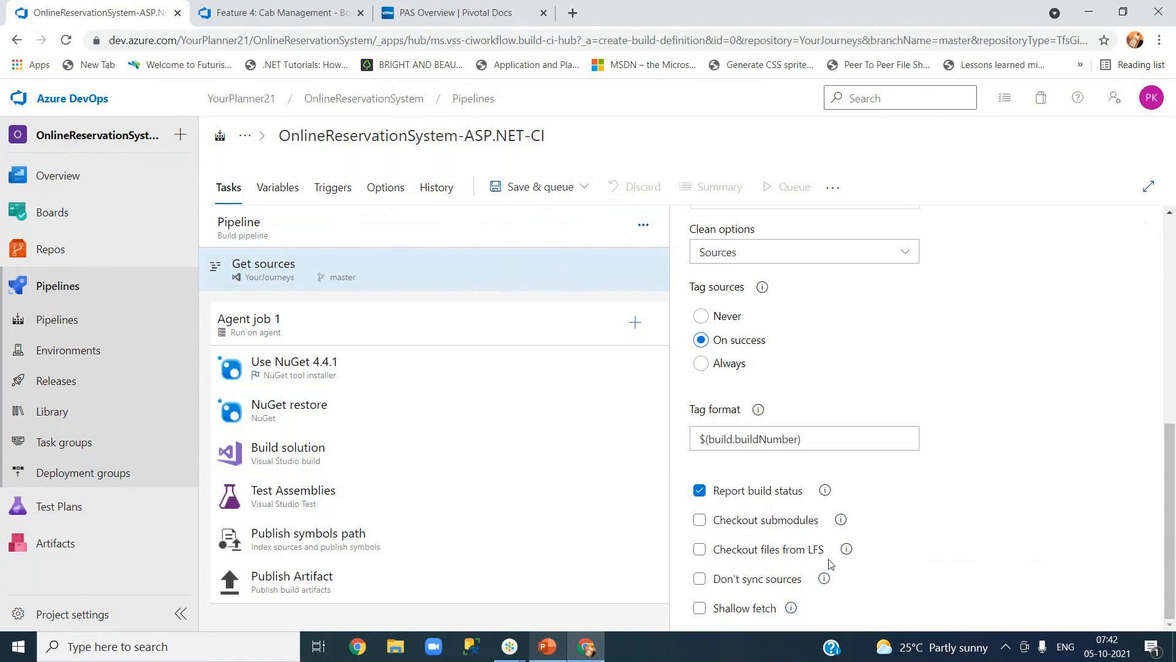
pyautogui.click(787, 439)
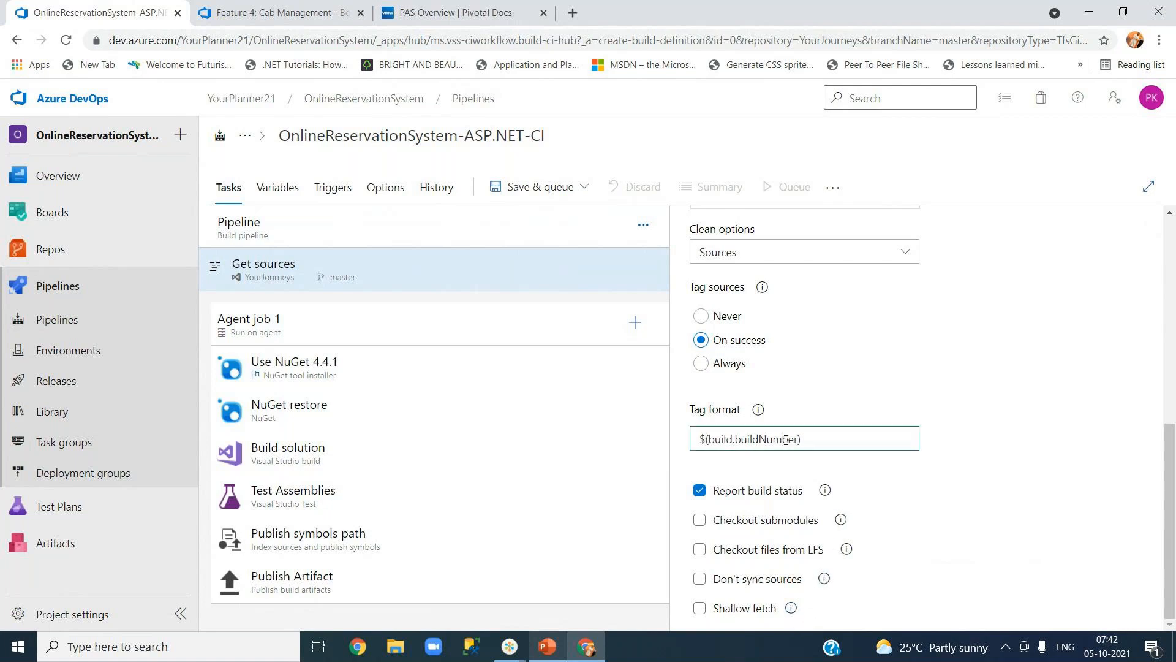
pyautogui.click(363, 330)
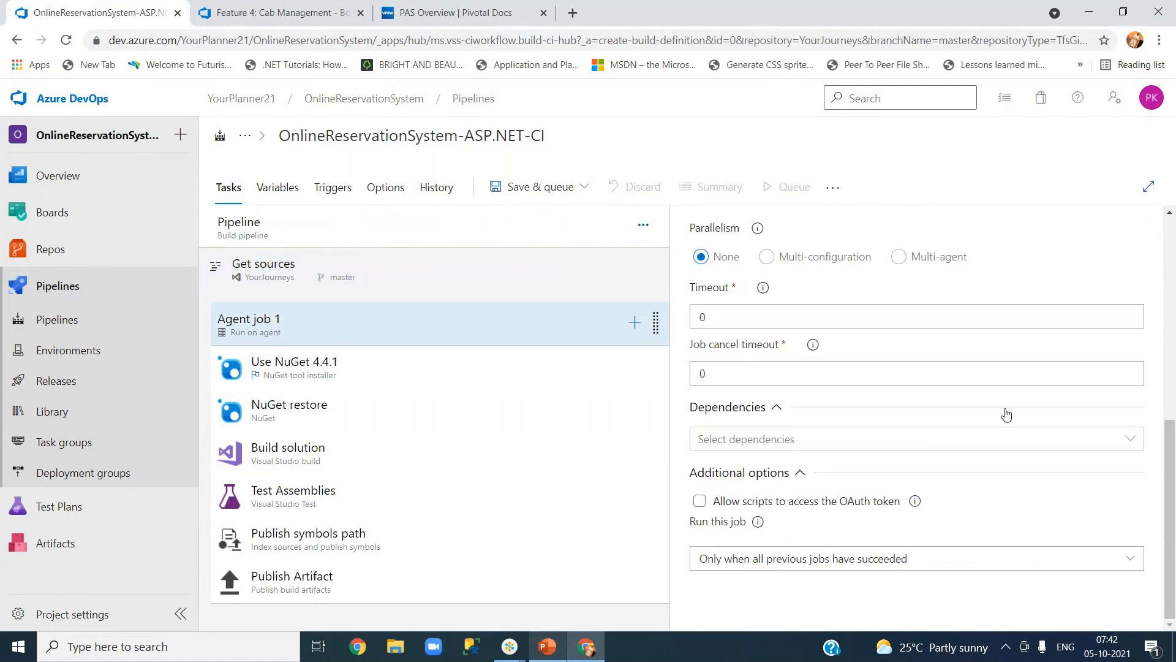
# Rename the first agent job to 'Web' and return to the Pipeline's own properties.
pyautogui.moveTo(1170, 470); pyautogui.dragTo(1168, 265)
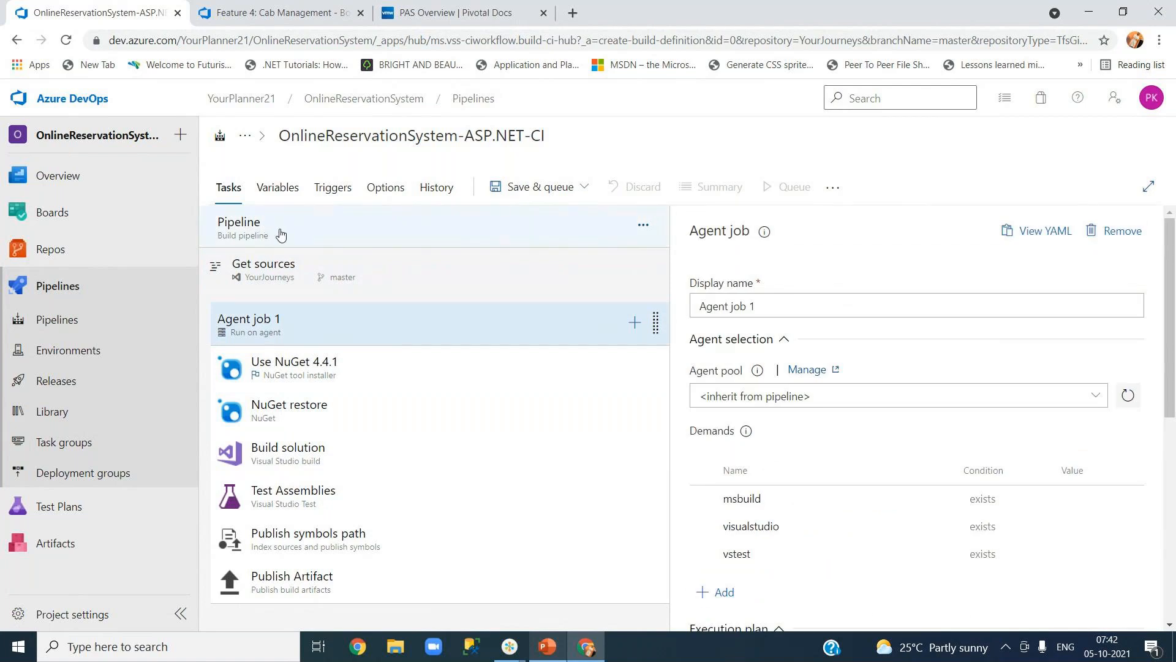
pyautogui.click(795, 302)
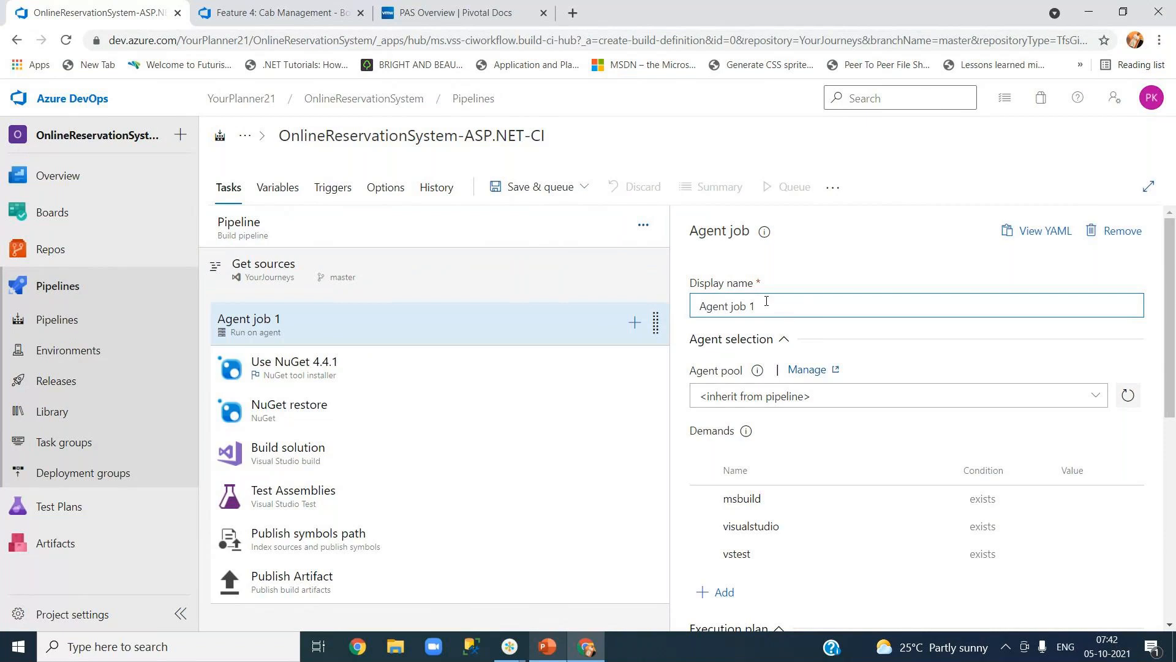
pyautogui.hotkey('ctrl', 'a')
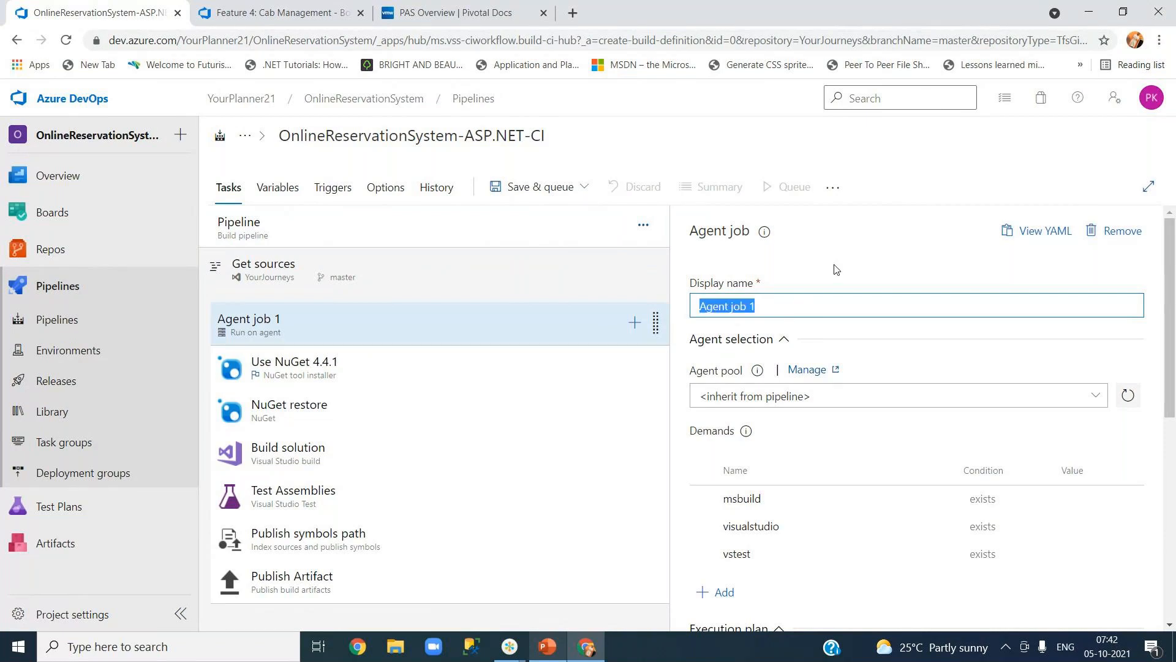
pyautogui.write('Web')
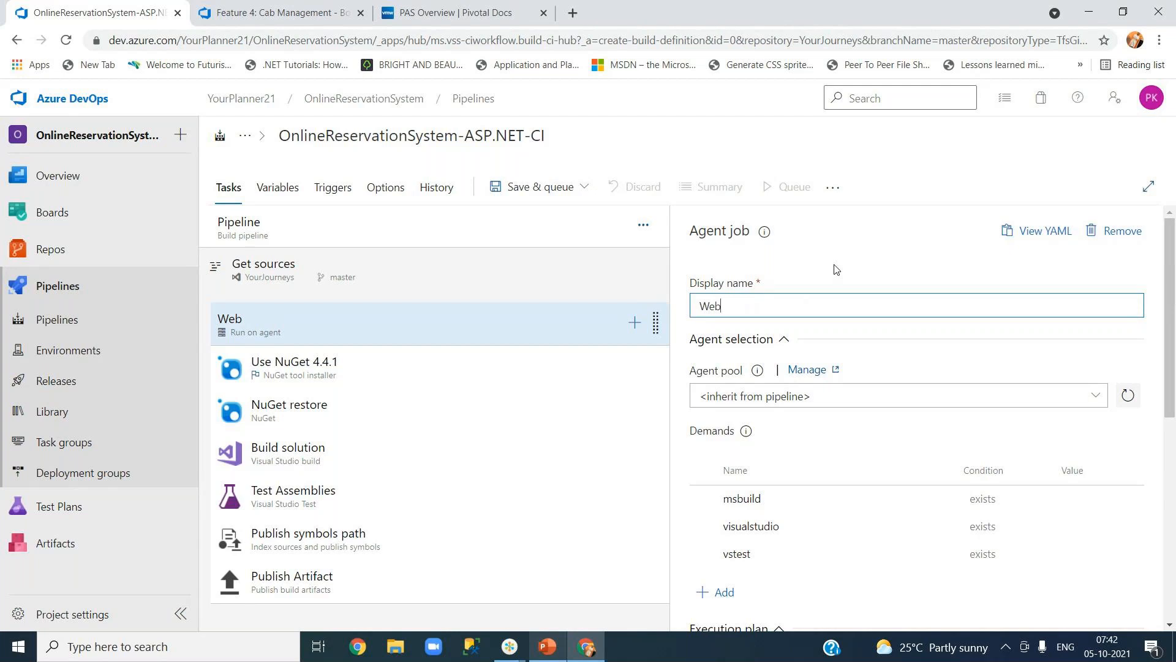
pyautogui.click(836, 269)
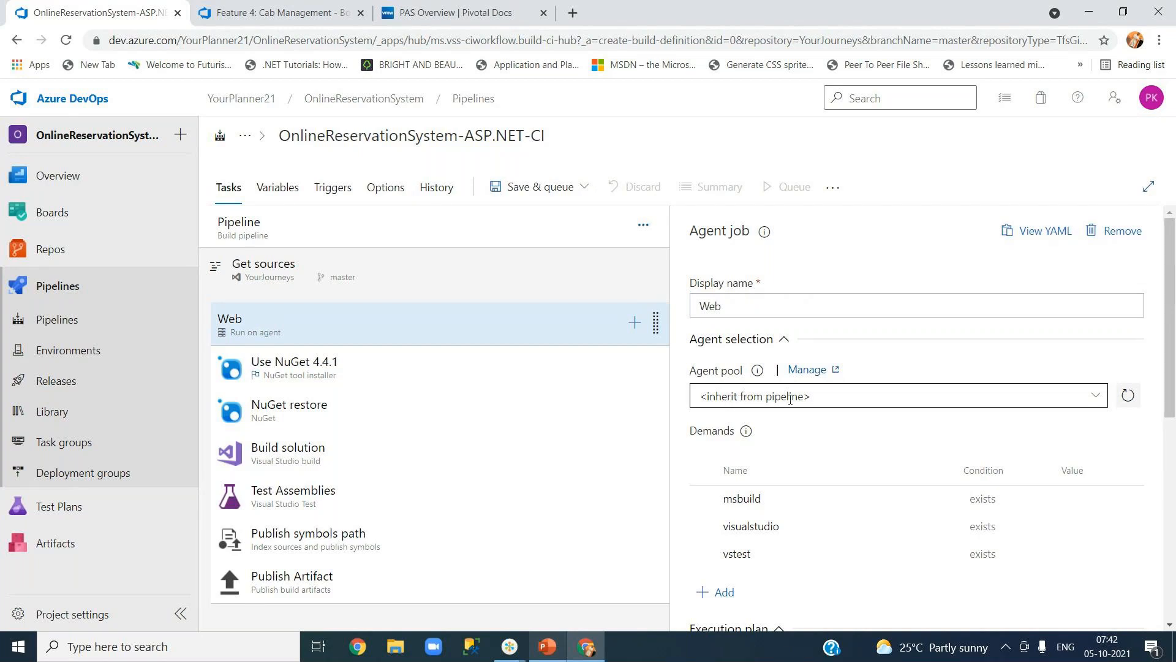
pyautogui.click(319, 236)
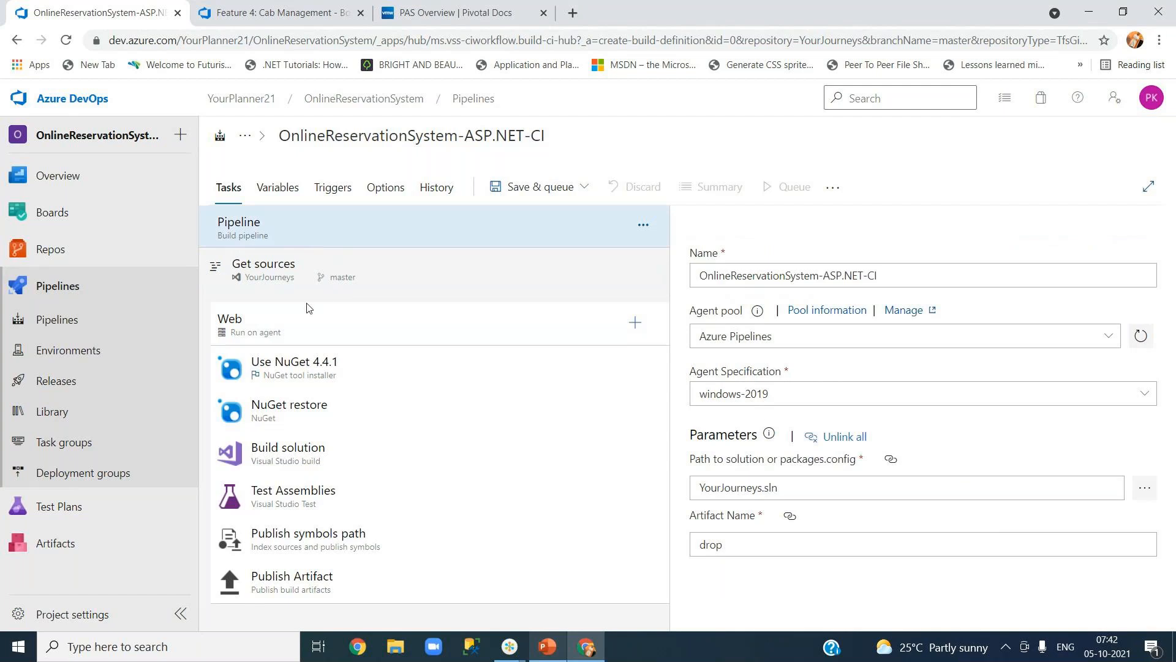
# Reselect the Web job and scroll to its Execution plan and Additional options (parallelism None, timeouts 0).
pyautogui.click(304, 333)
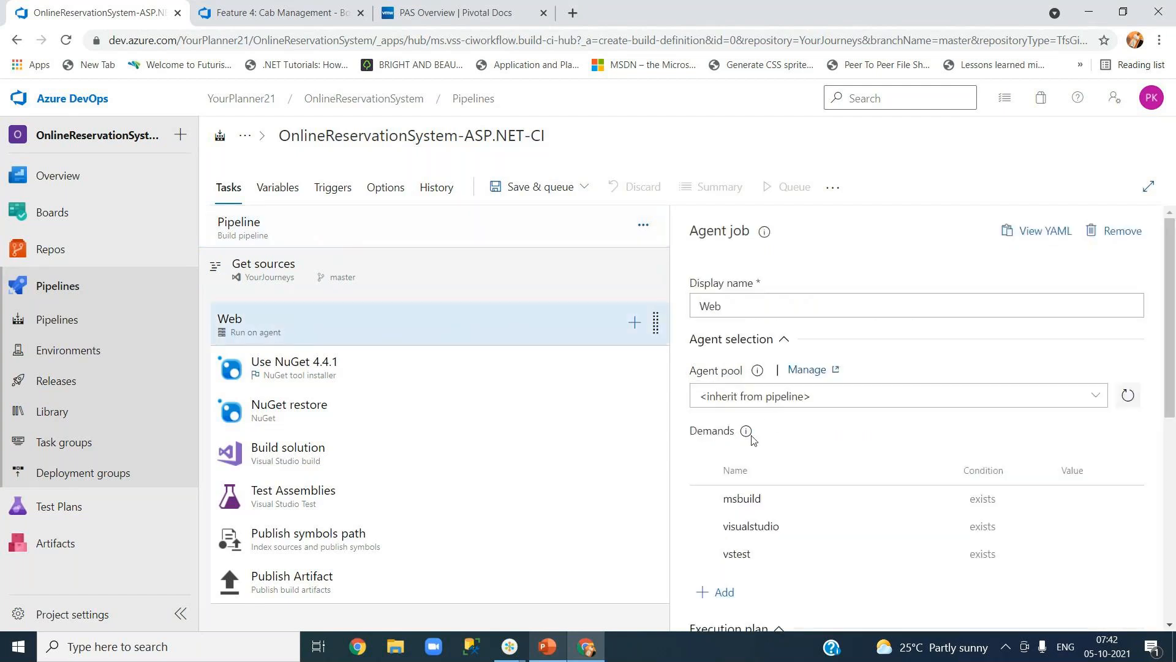
pyautogui.moveTo(1170, 413); pyautogui.dragTo(1174, 491)
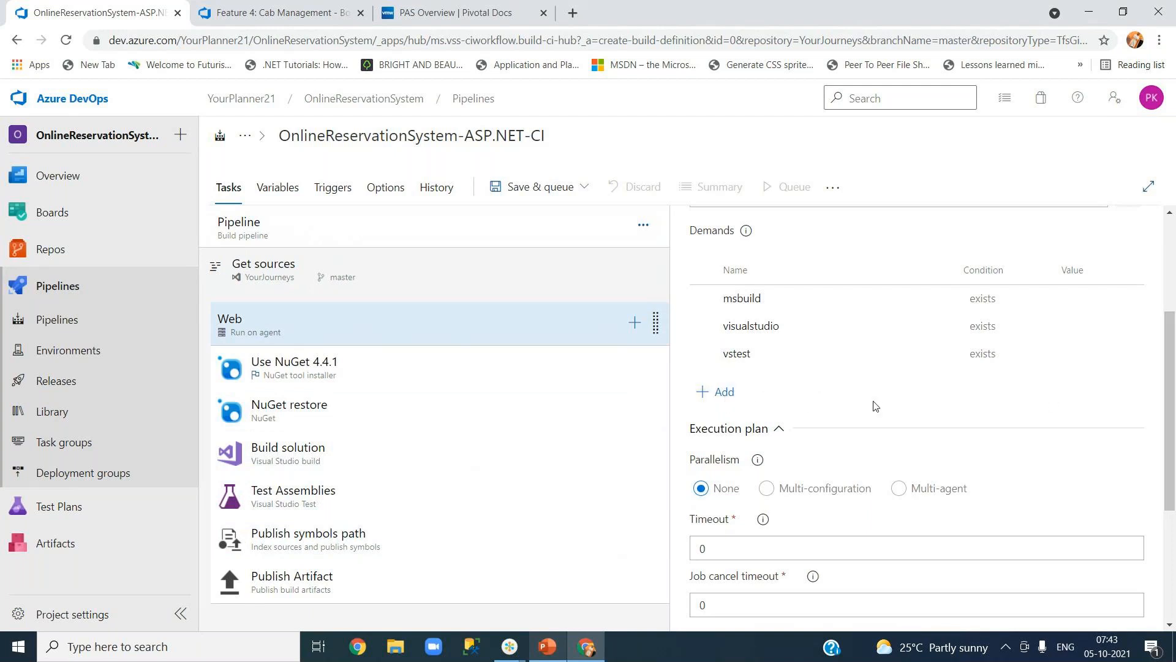
pyautogui.scroll(-1, 1171, 417)
pyautogui.scroll(-1, 1171, 428)
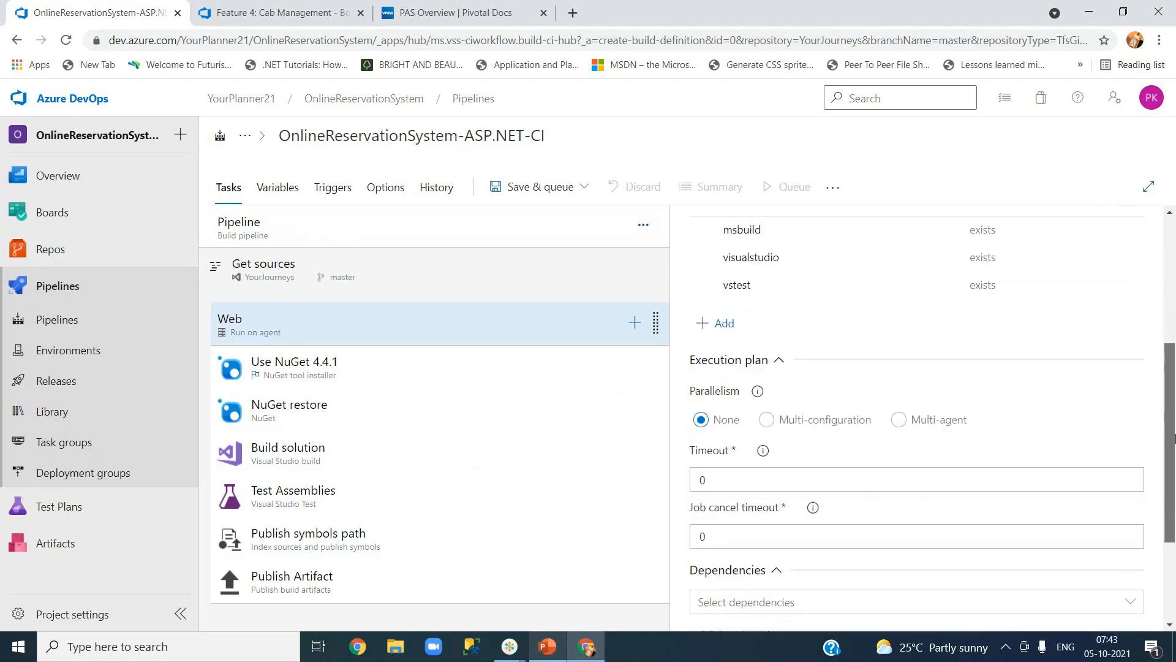
pyautogui.scroll(-3, 1173, 437)
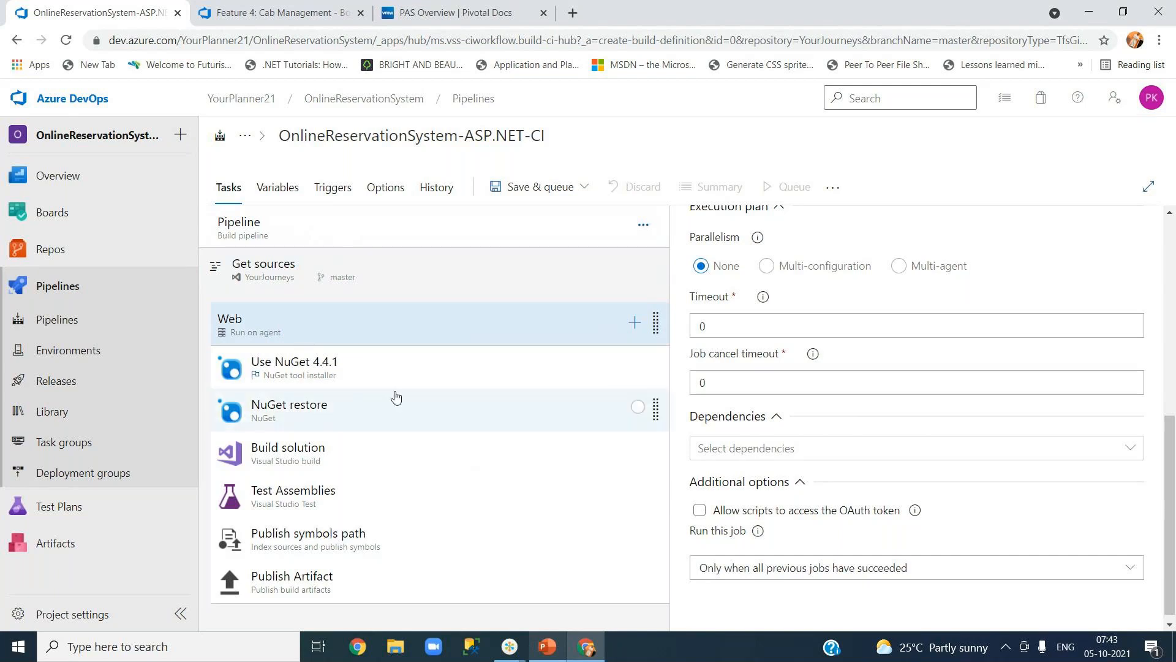
pyautogui.click(899, 267)
pyautogui.click(768, 268)
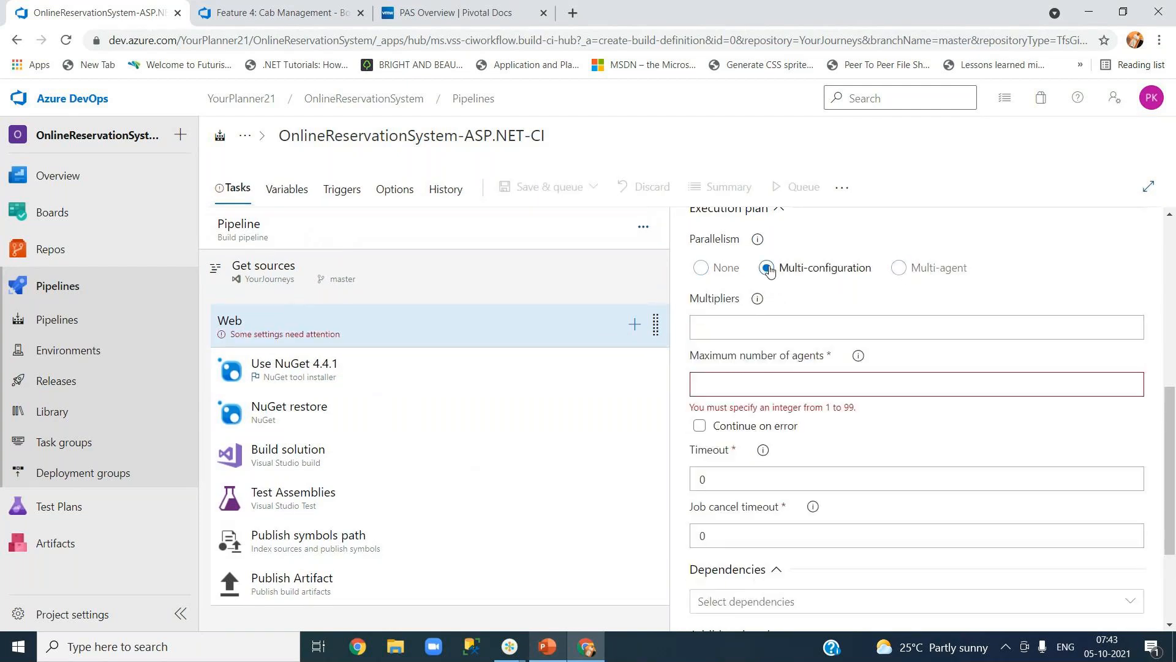
pyautogui.click(700, 268)
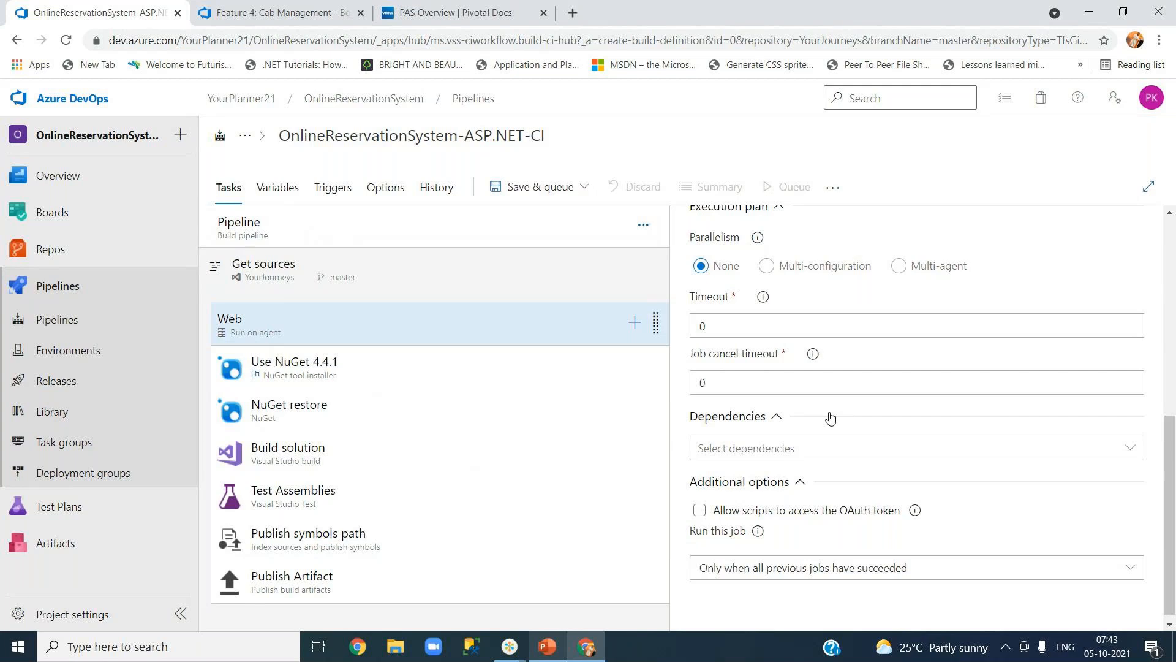
pyautogui.click(736, 328)
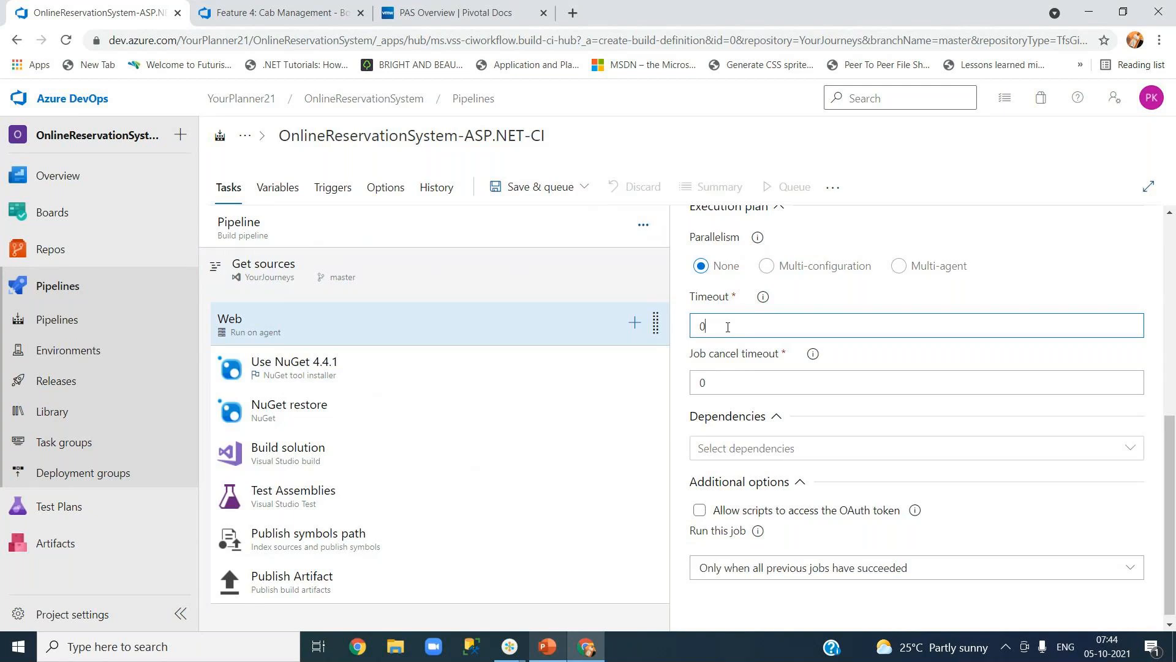
pyautogui.moveTo(715, 329); pyautogui.dragTo(698, 329)
pyautogui.click(763, 296)
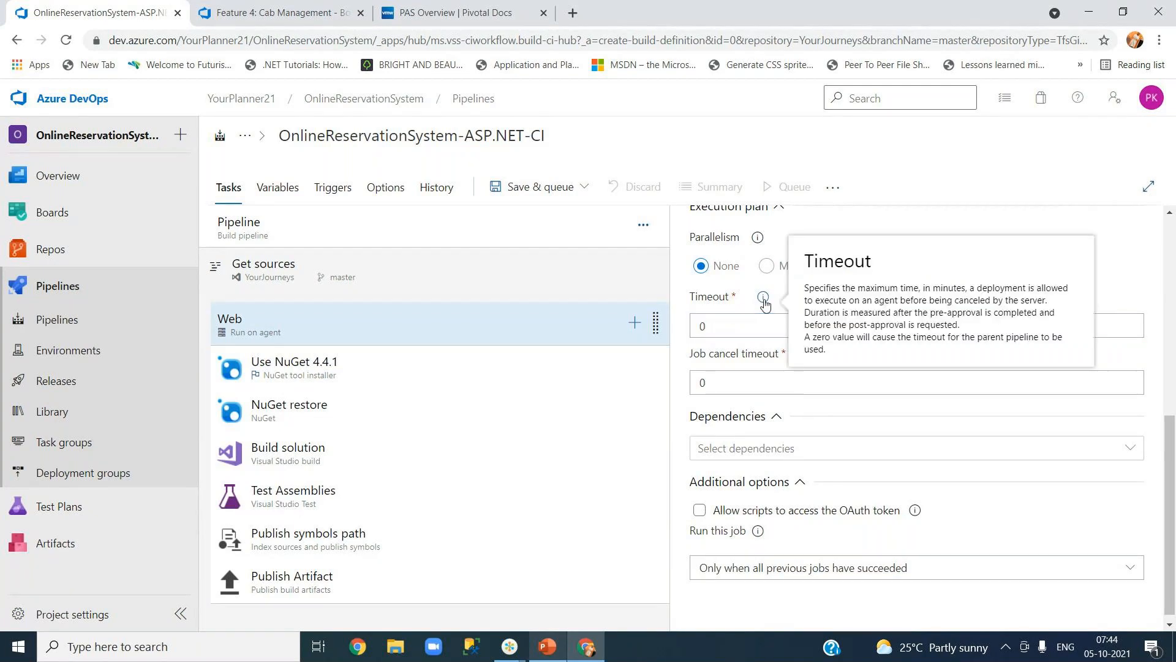
pyautogui.moveTo(833, 290); pyautogui.dragTo(959, 291)
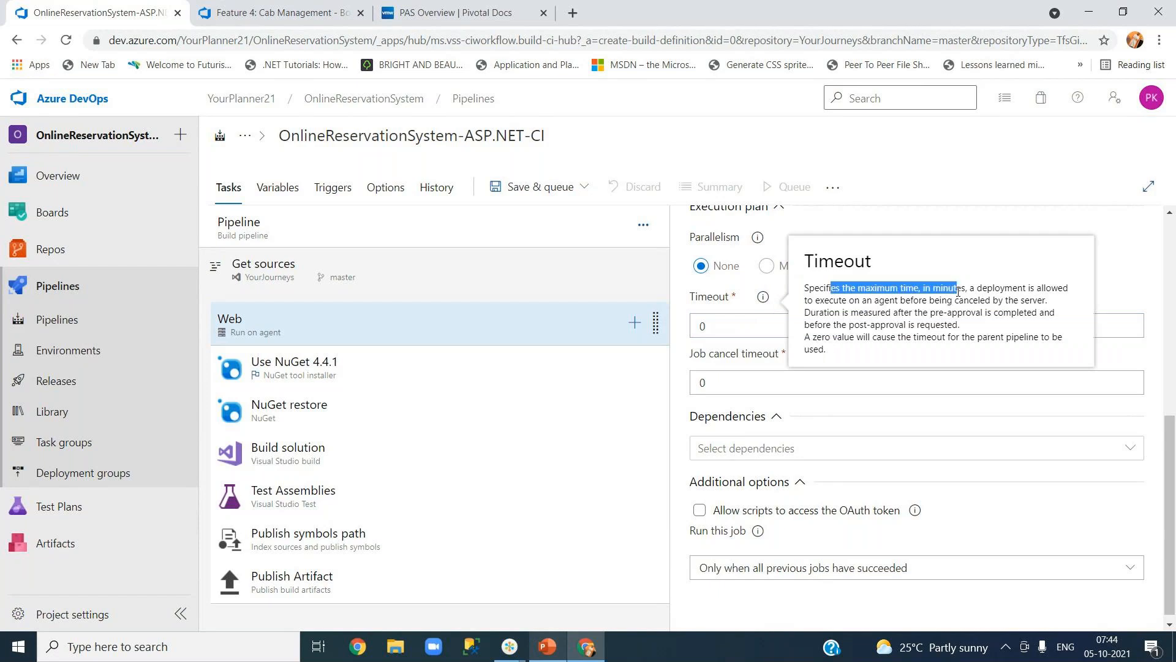
pyautogui.click(741, 384)
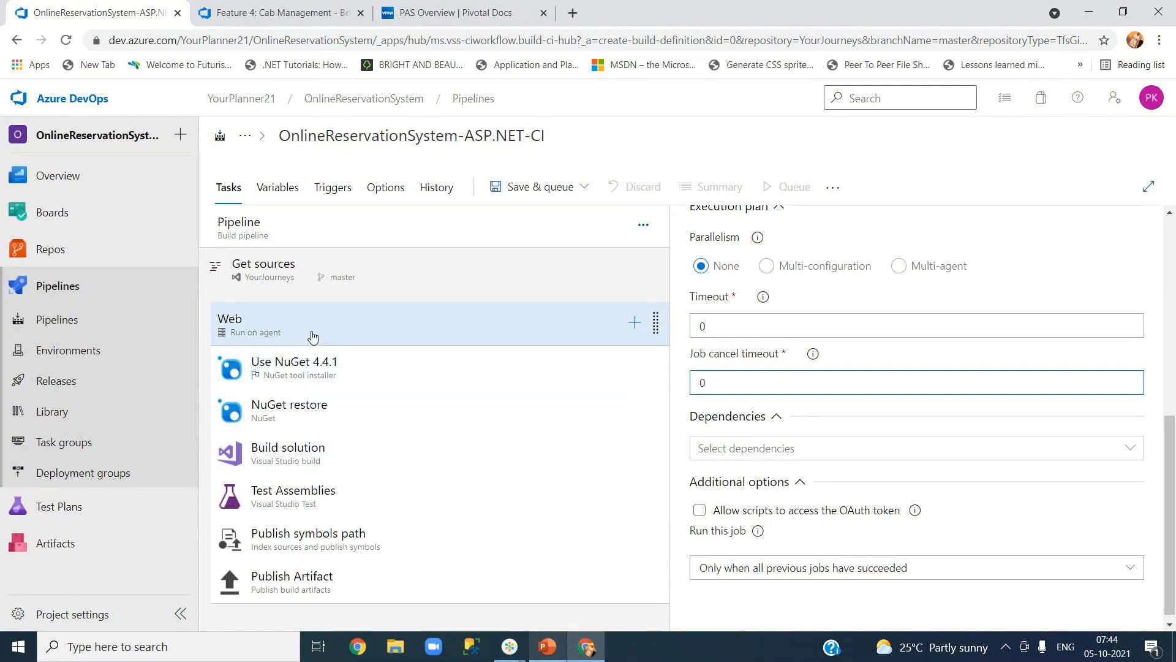
pyautogui.click(278, 339)
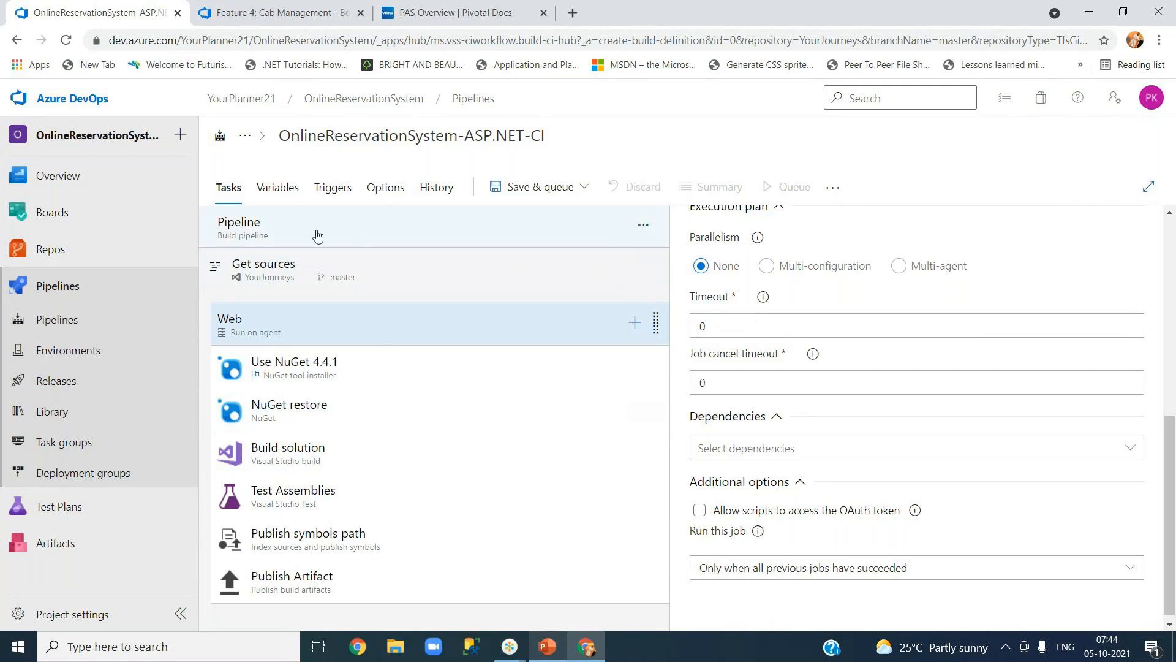
# Add a new agent job to the pipeline and give it the display name 'API'.
pyautogui.click(643, 226)
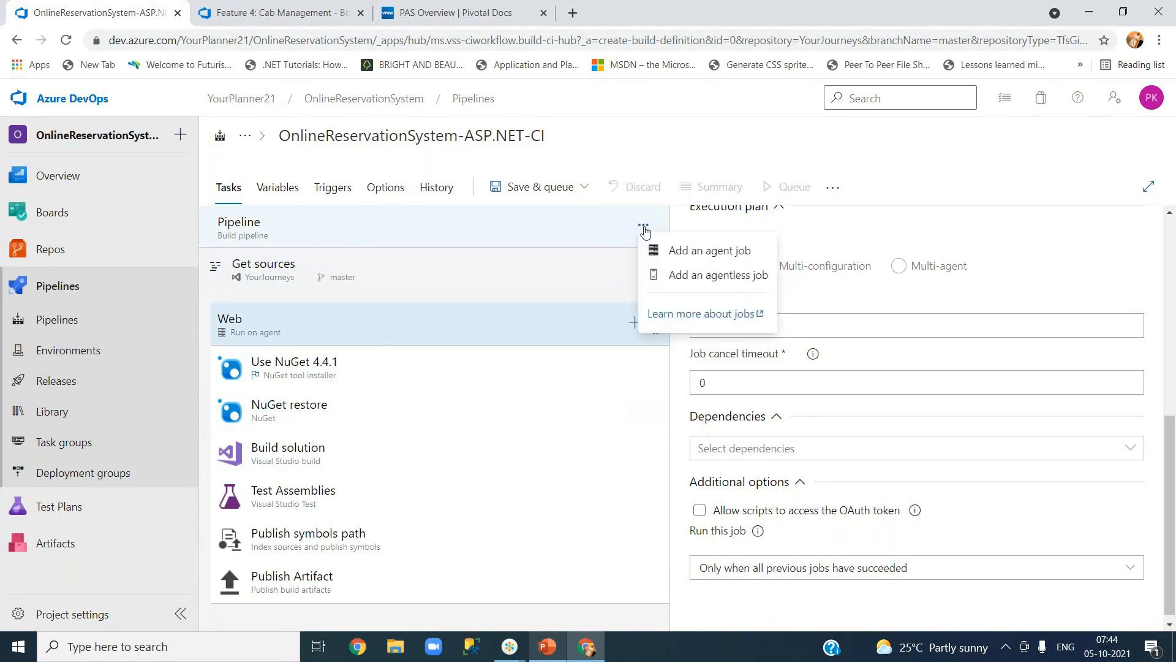
pyautogui.click(664, 253)
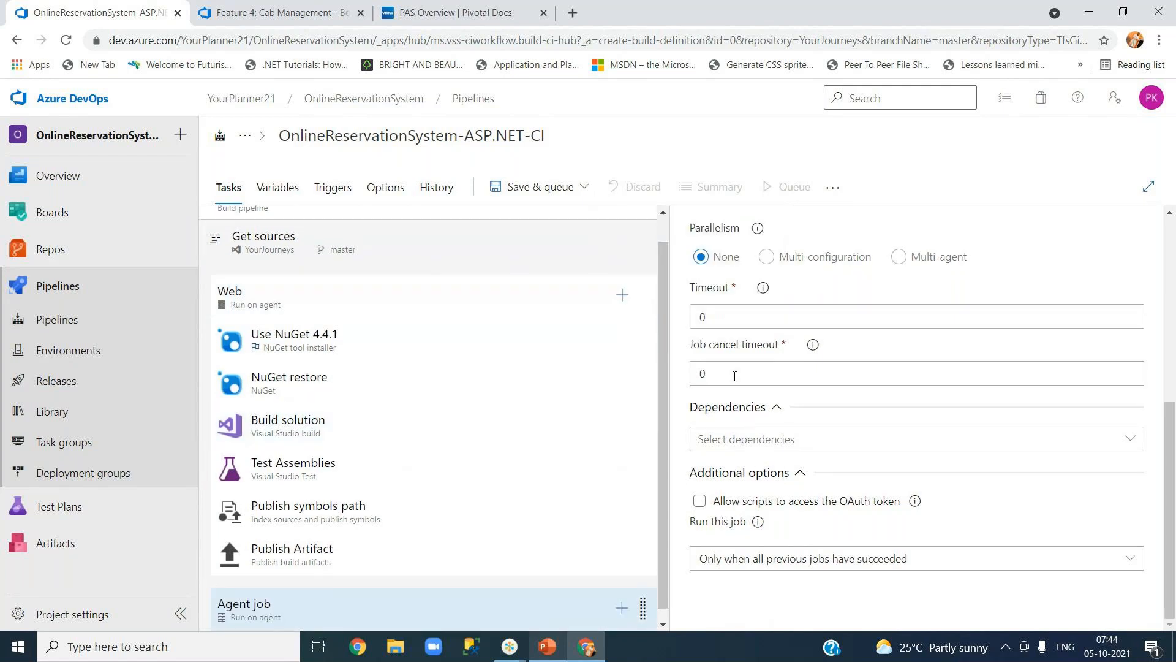
pyautogui.scroll(5, 996, 461)
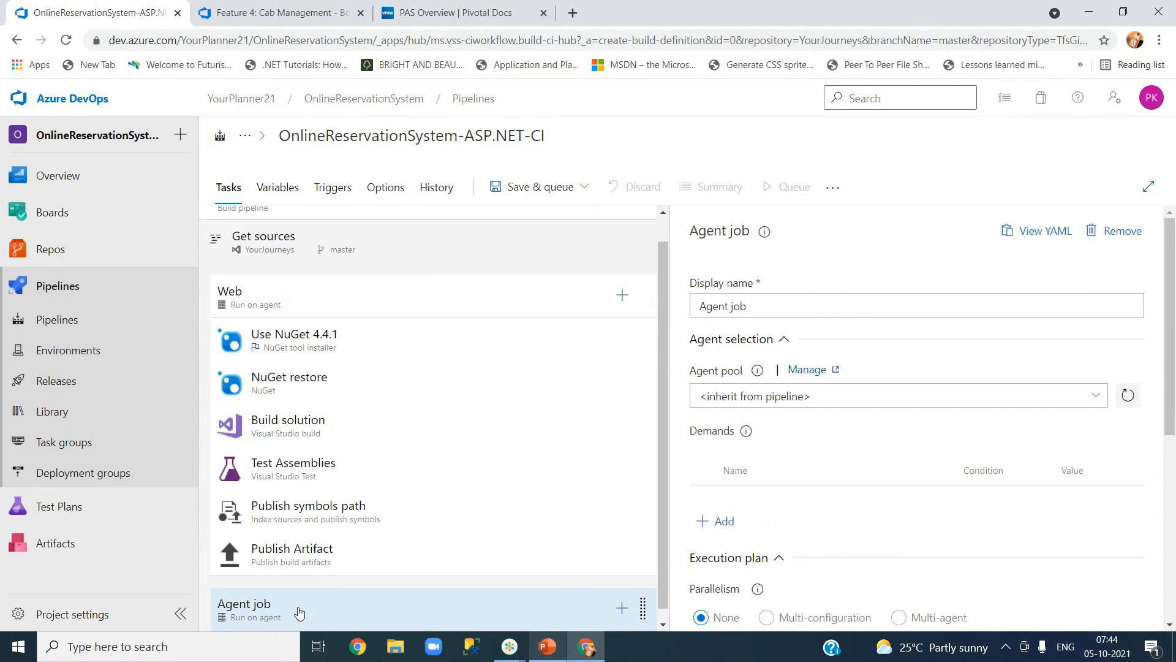
pyautogui.tripleClick(741, 311)
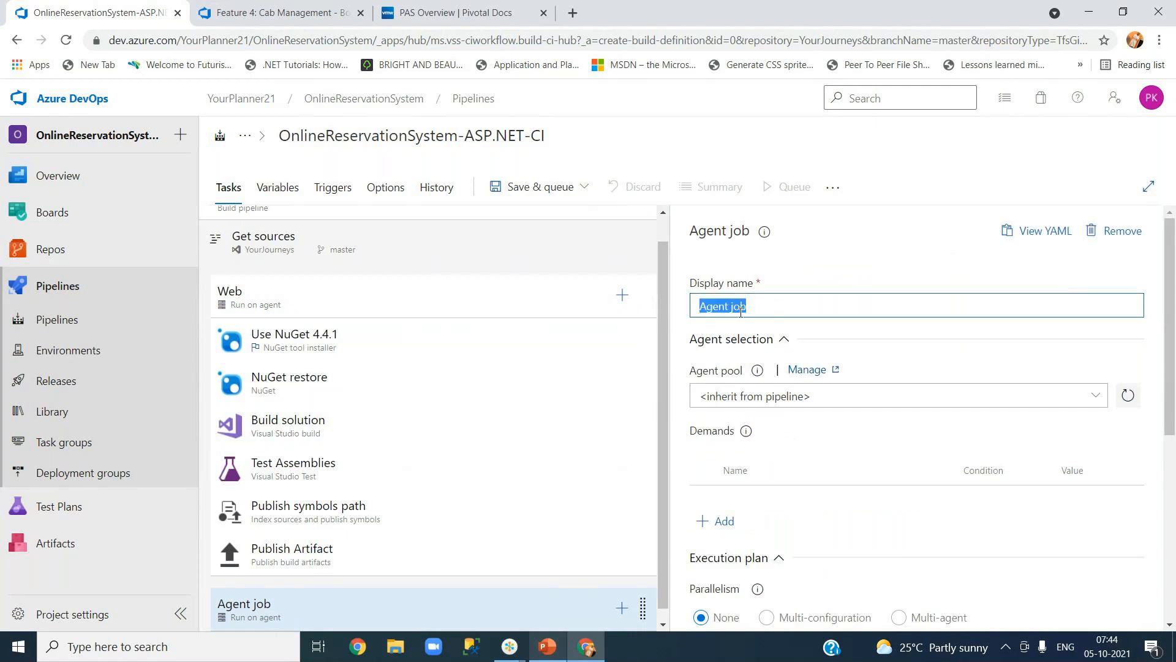
pyautogui.write('a')
pyautogui.press('BackSpace')
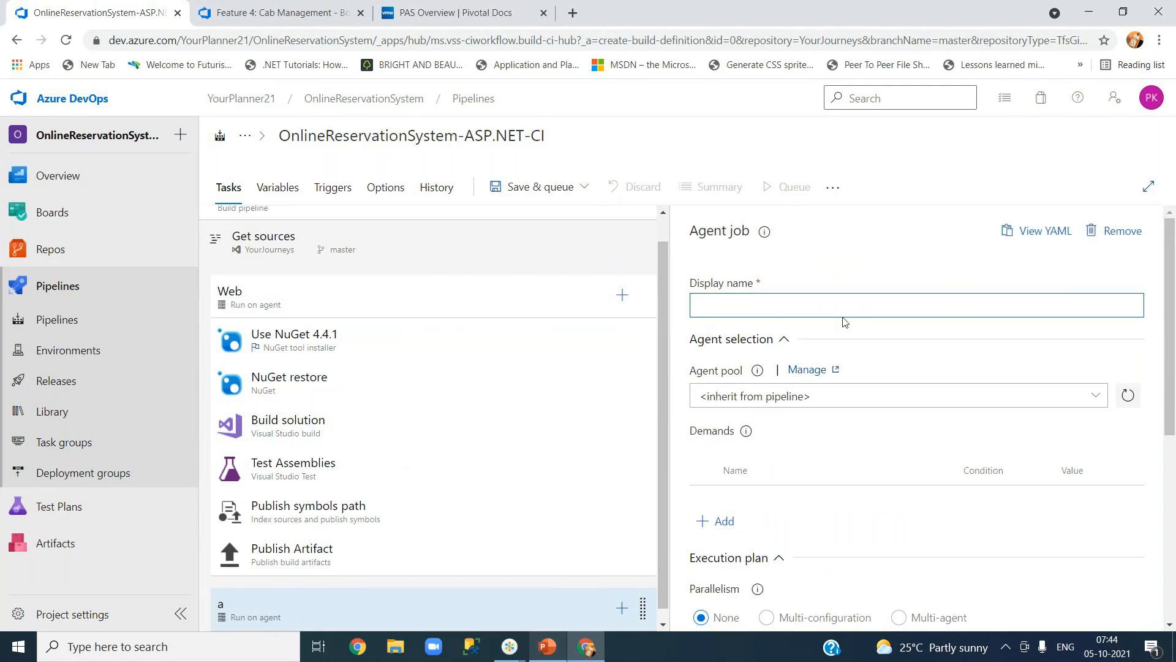
pyautogui.write('API')
pyautogui.click(845, 282)
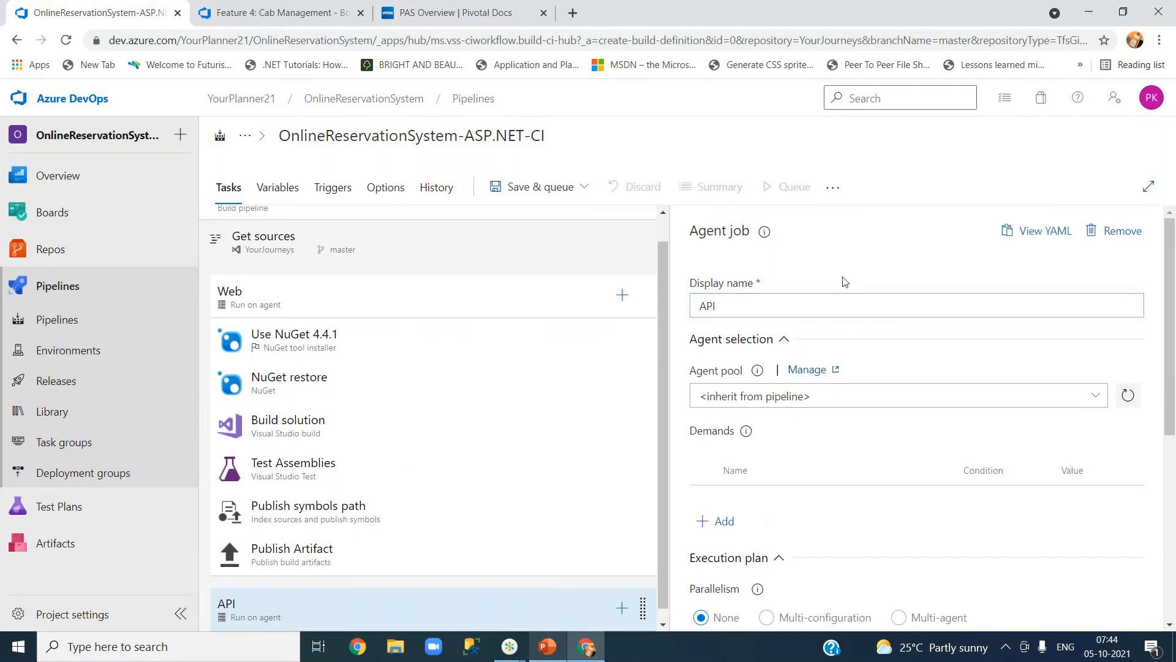
pyautogui.scroll(-3, 1174, 370)
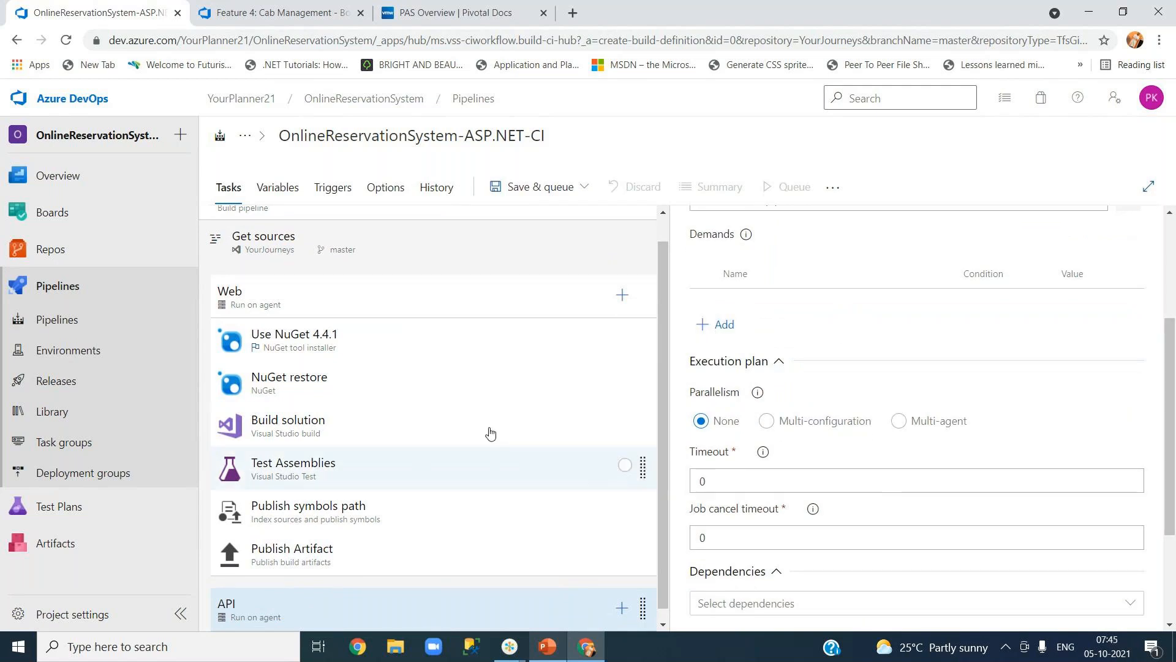
pyautogui.scroll(1, 493, 411)
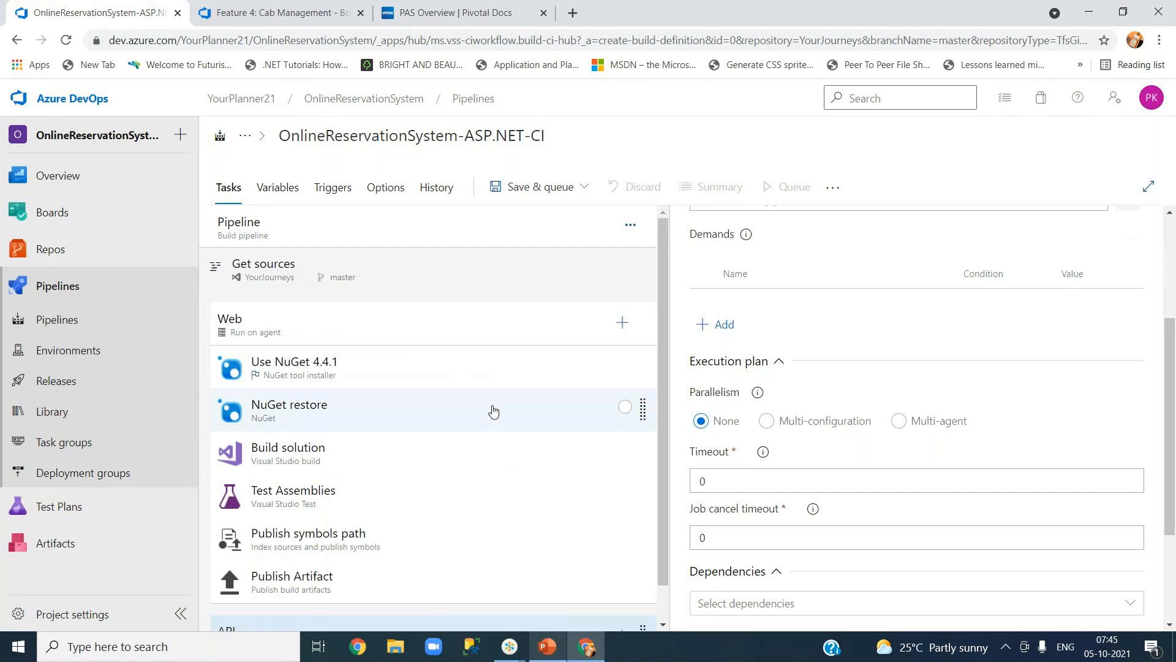
# Try making the Web job depend on API, then remove that dependency again.
pyautogui.click(395, 331)
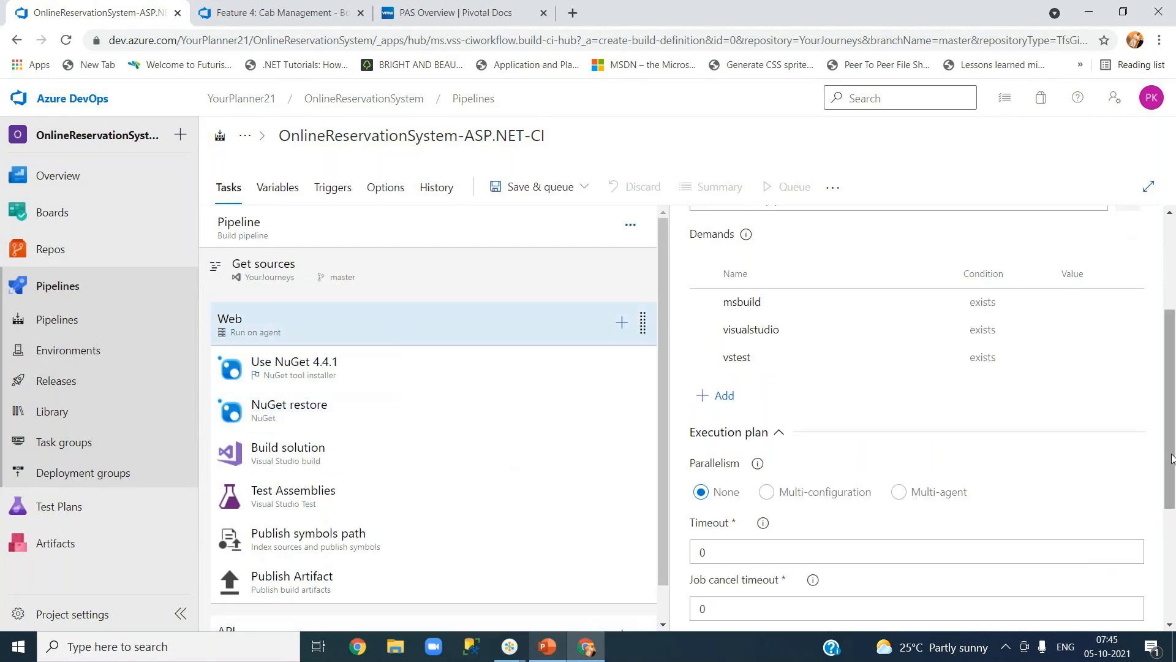
pyautogui.moveTo(1172, 458); pyautogui.dragTo(1174, 579)
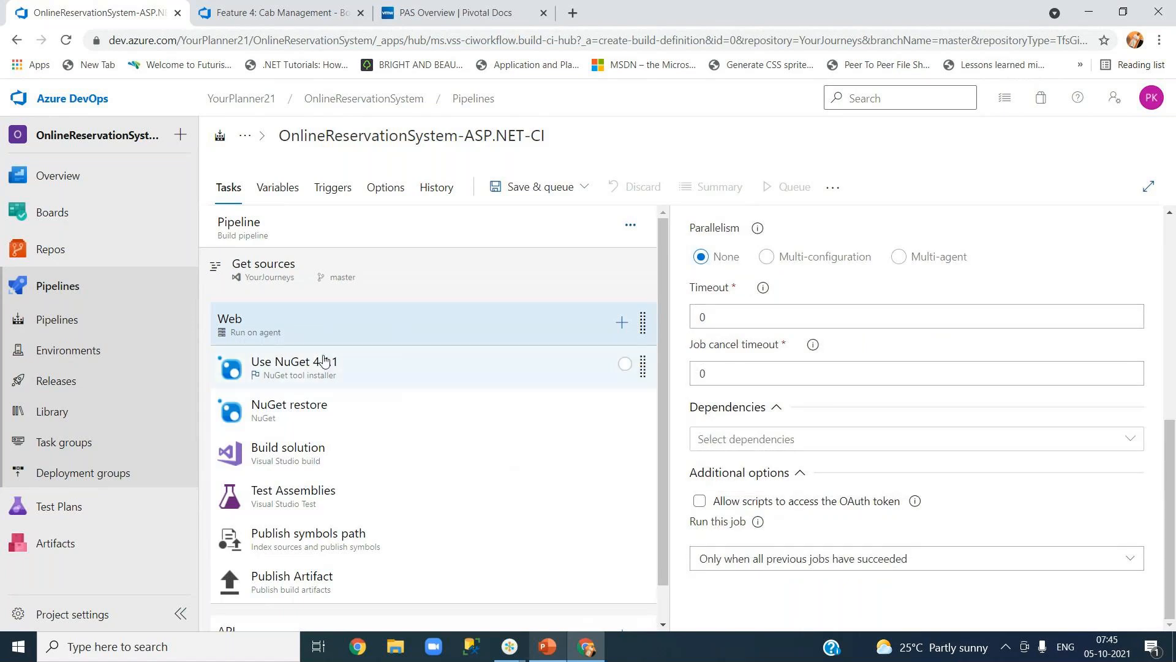
pyautogui.click(1133, 439)
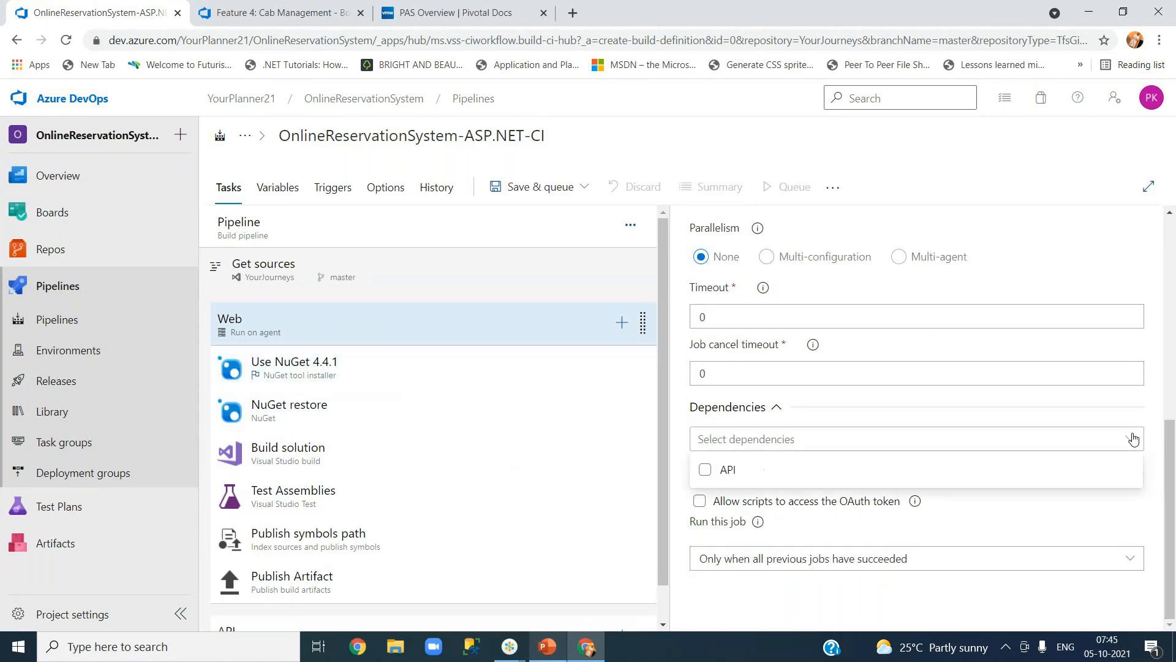
pyautogui.click(705, 473)
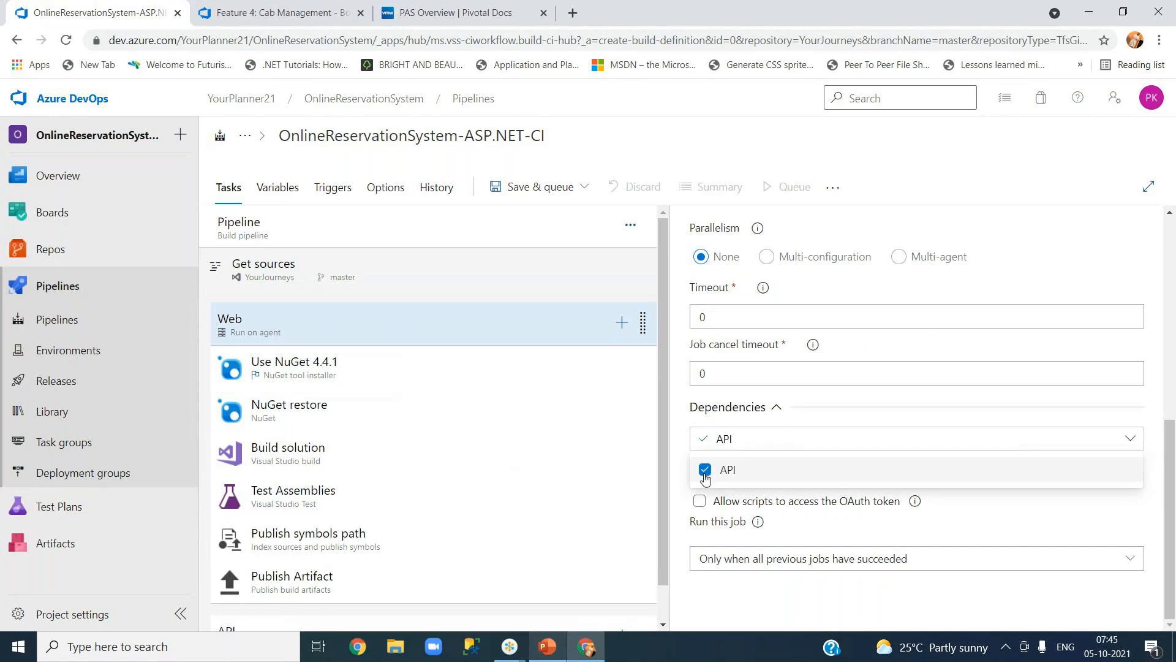
pyautogui.click(705, 472)
pyautogui.click(1154, 451)
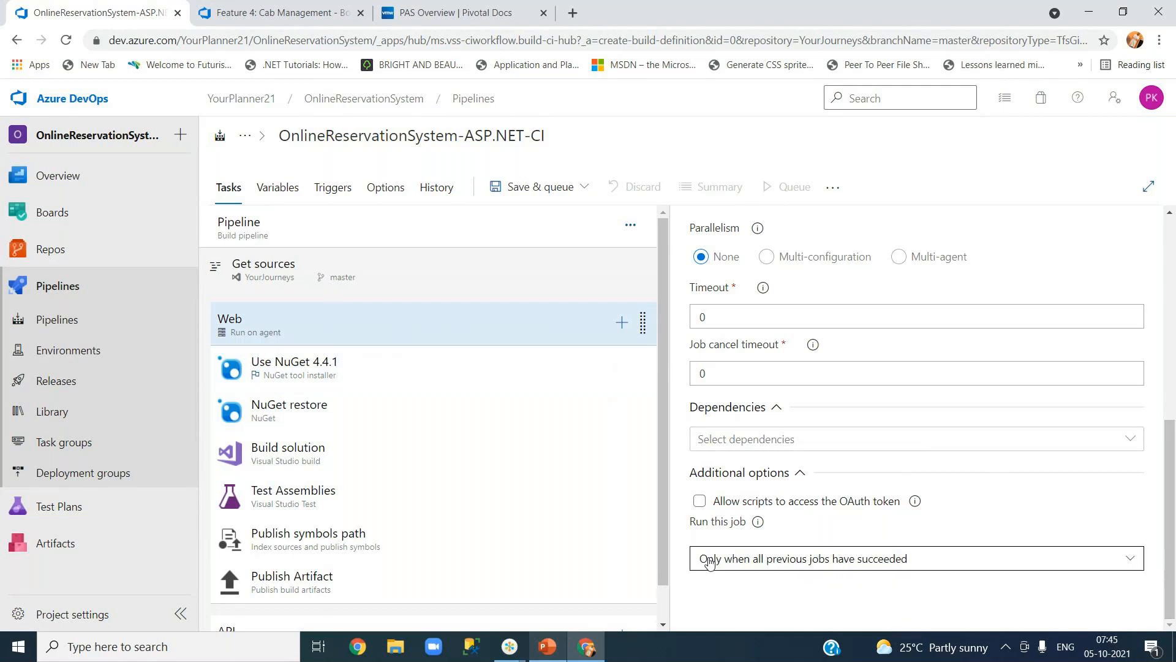
# Keep the Web job running 'Only when all previous jobs have succeeded' and select the Use NuGet 4.4.1 task.
pyautogui.click(754, 564)
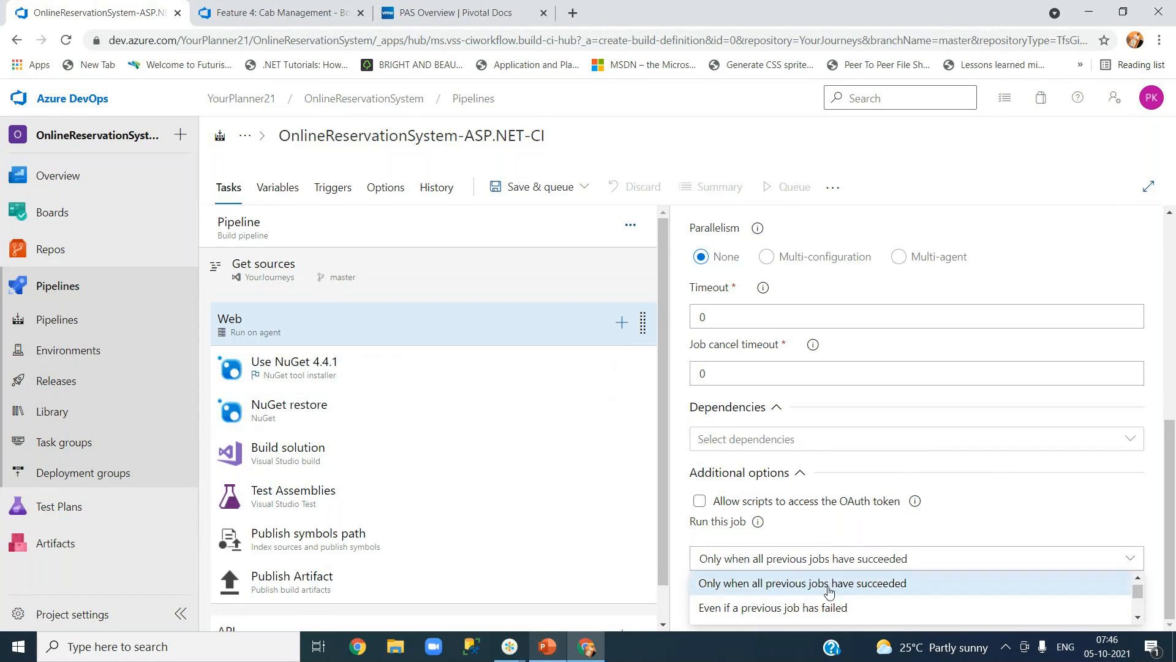
pyautogui.scroll(-2, 779, 621)
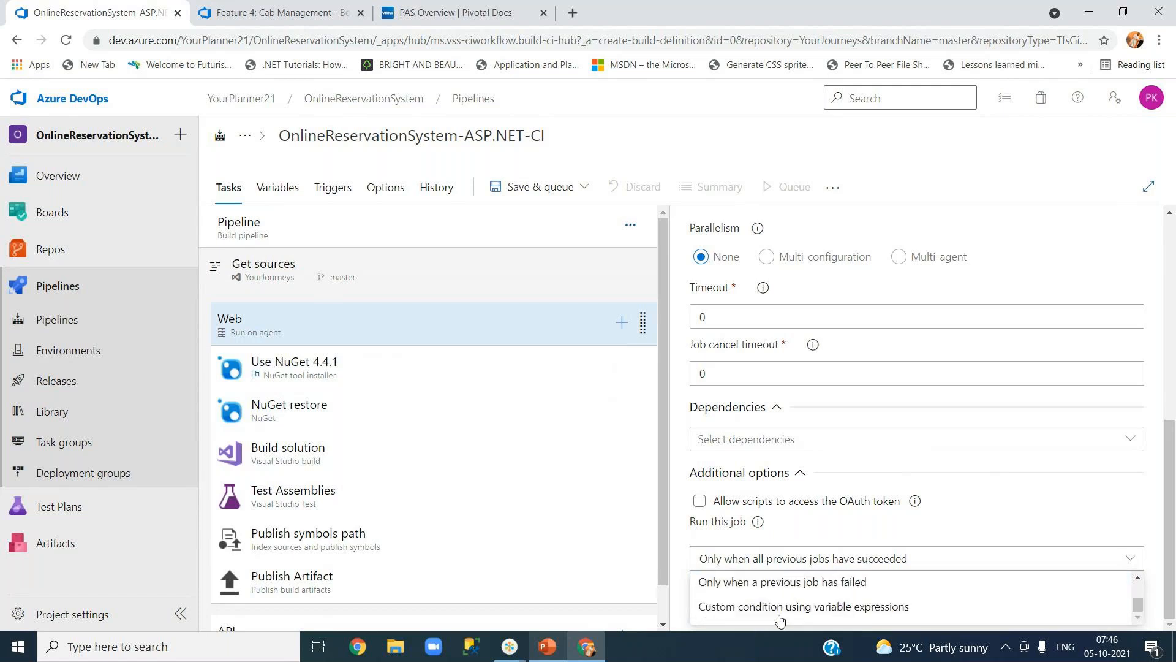
pyautogui.click(959, 531)
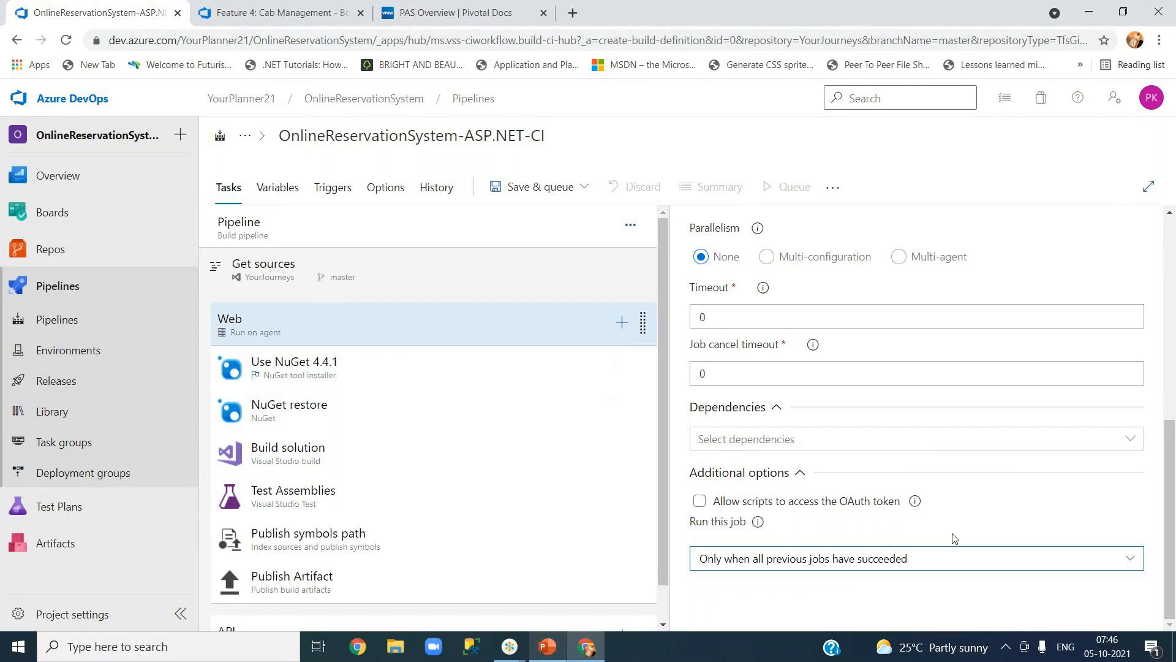
pyautogui.click(314, 380)
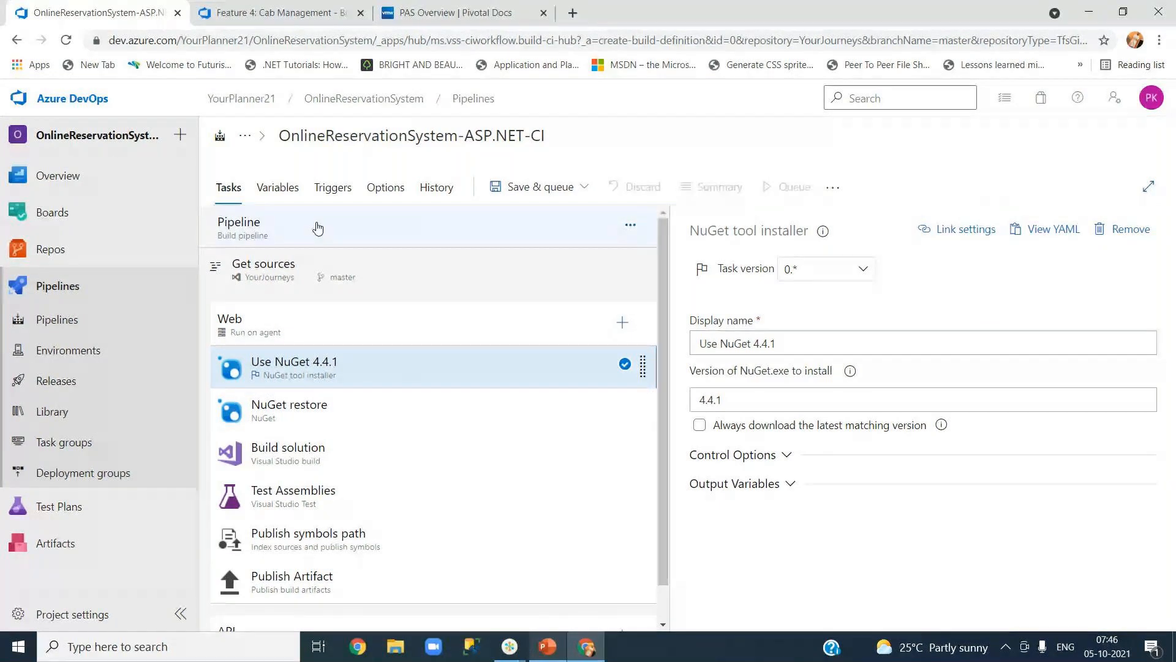
pyautogui.click(283, 332)
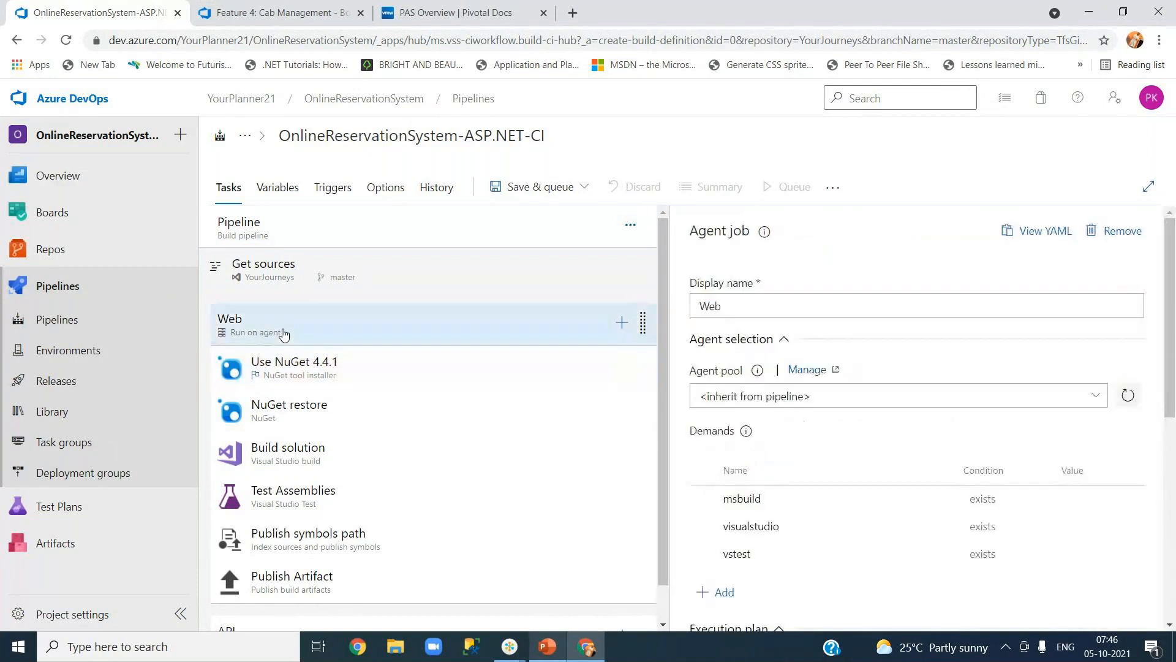
pyautogui.click(285, 371)
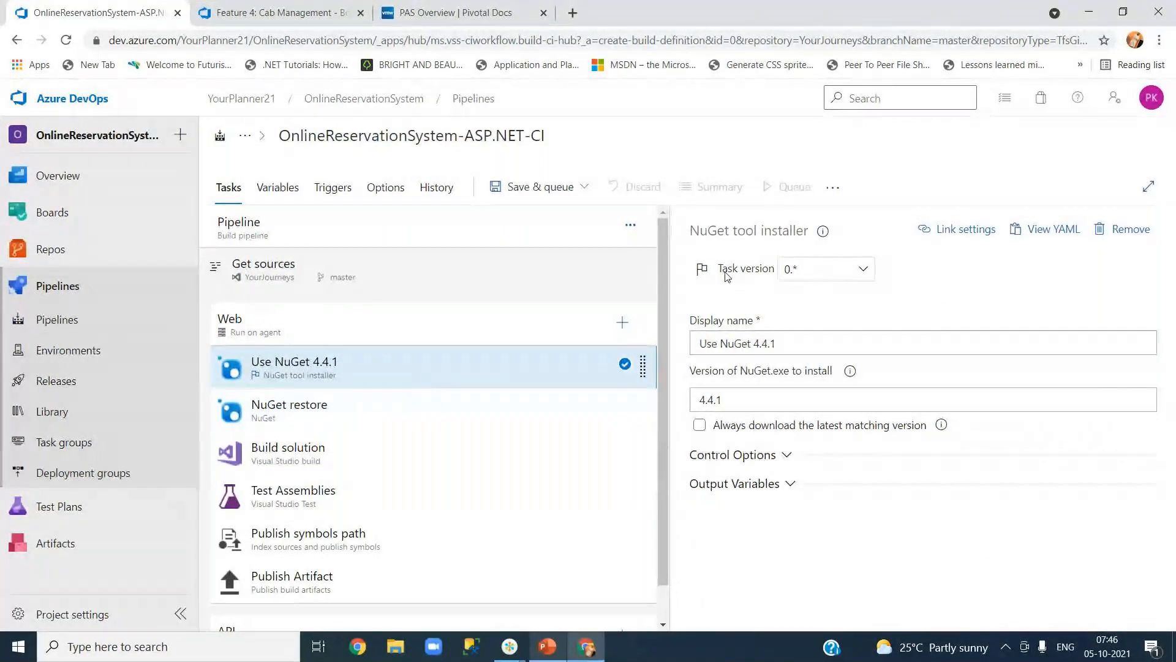
pyautogui.click(866, 274)
pyautogui.click(963, 276)
pyautogui.click(1055, 229)
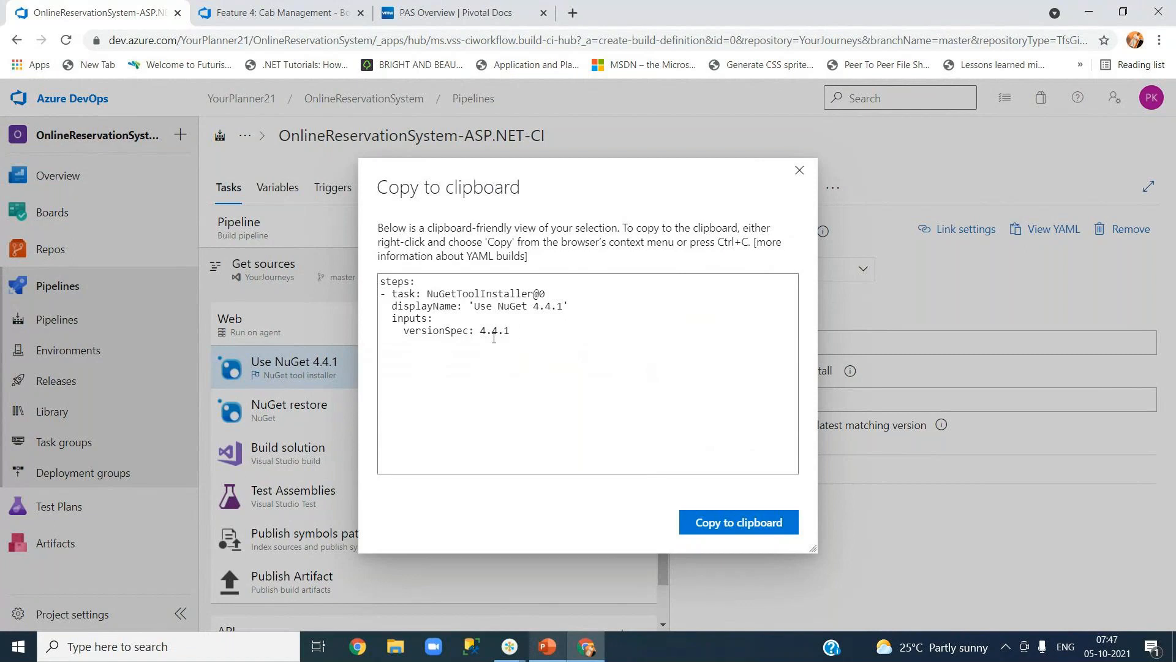
pyautogui.moveTo(511, 332); pyautogui.dragTo(379, 285)
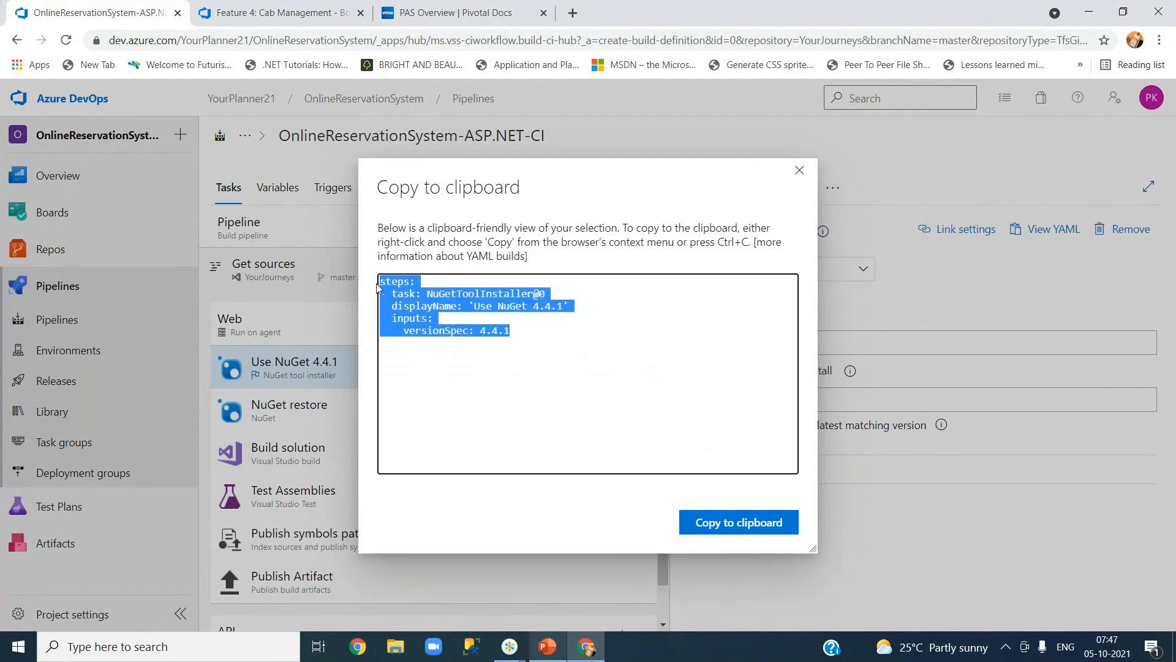
pyautogui.click(433, 308)
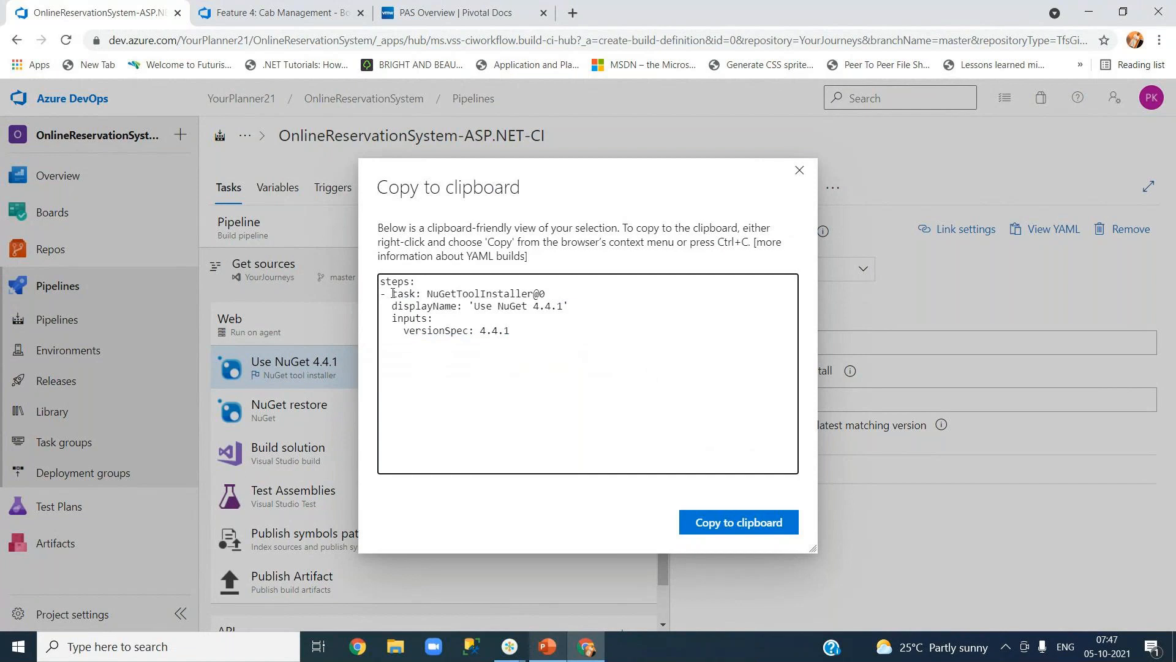
pyautogui.moveTo(393, 294); pyautogui.dragTo(548, 295)
pyautogui.click(513, 313)
pyautogui.moveTo(472, 306); pyautogui.dragTo(570, 307)
pyautogui.moveTo(415, 331); pyautogui.dragTo(517, 334)
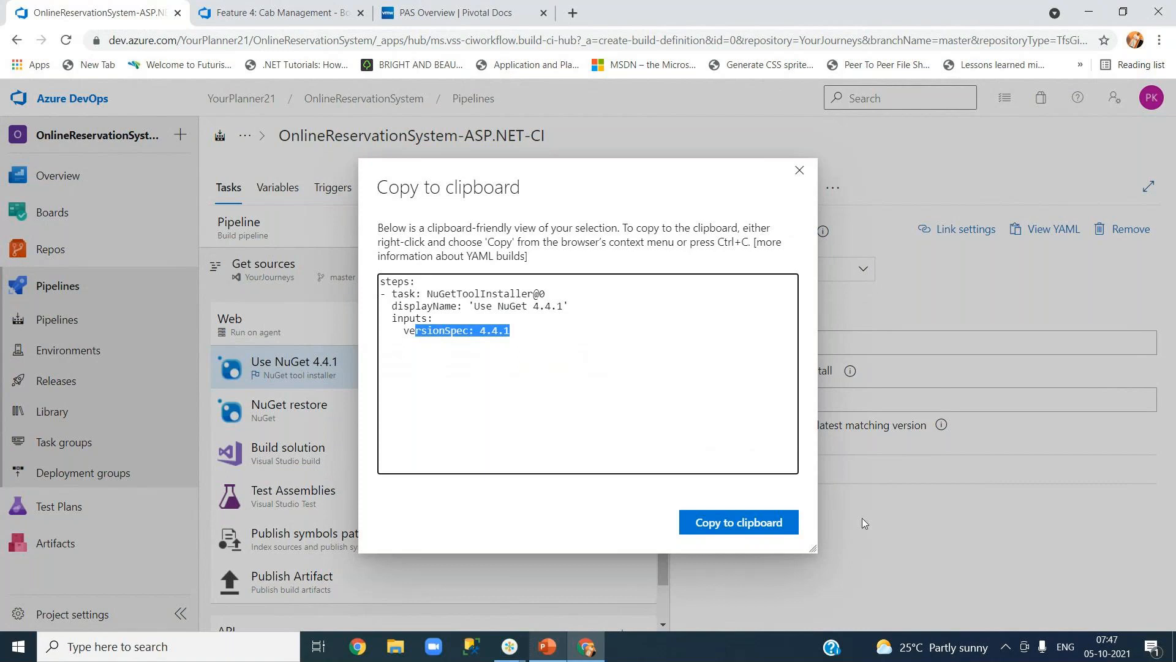
pyautogui.click(799, 170)
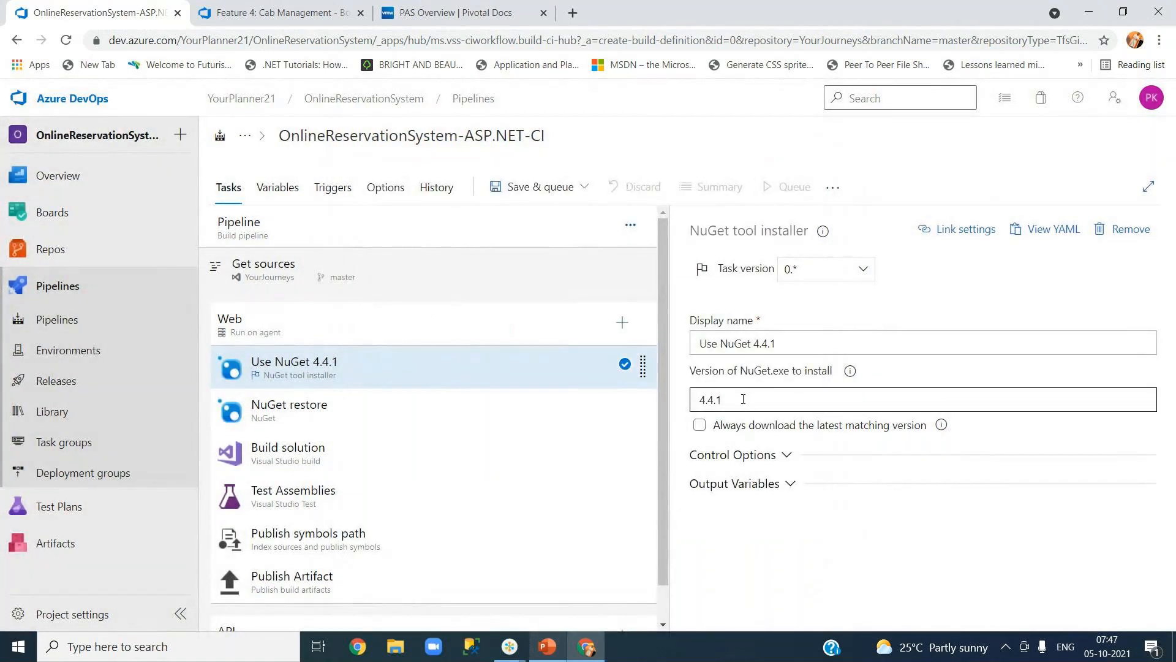
# Review the NuGet tool installer's Control Options and Output Variables, then select the NuGet restore task.
pyautogui.doubleClick(723, 343)
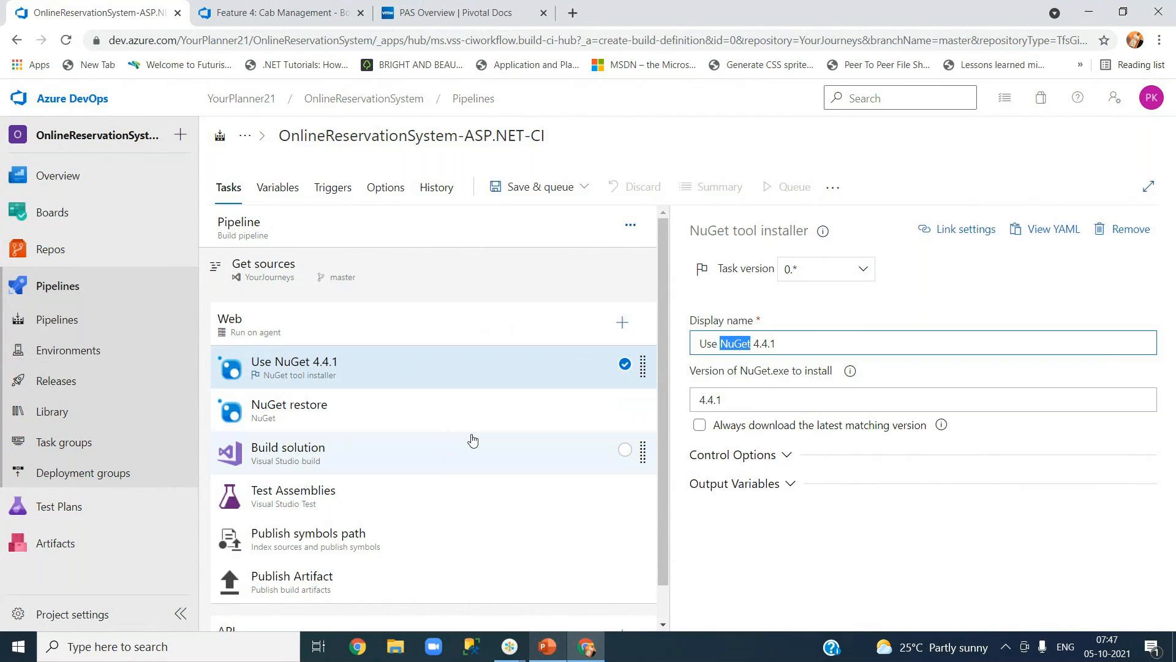
pyautogui.click(778, 401)
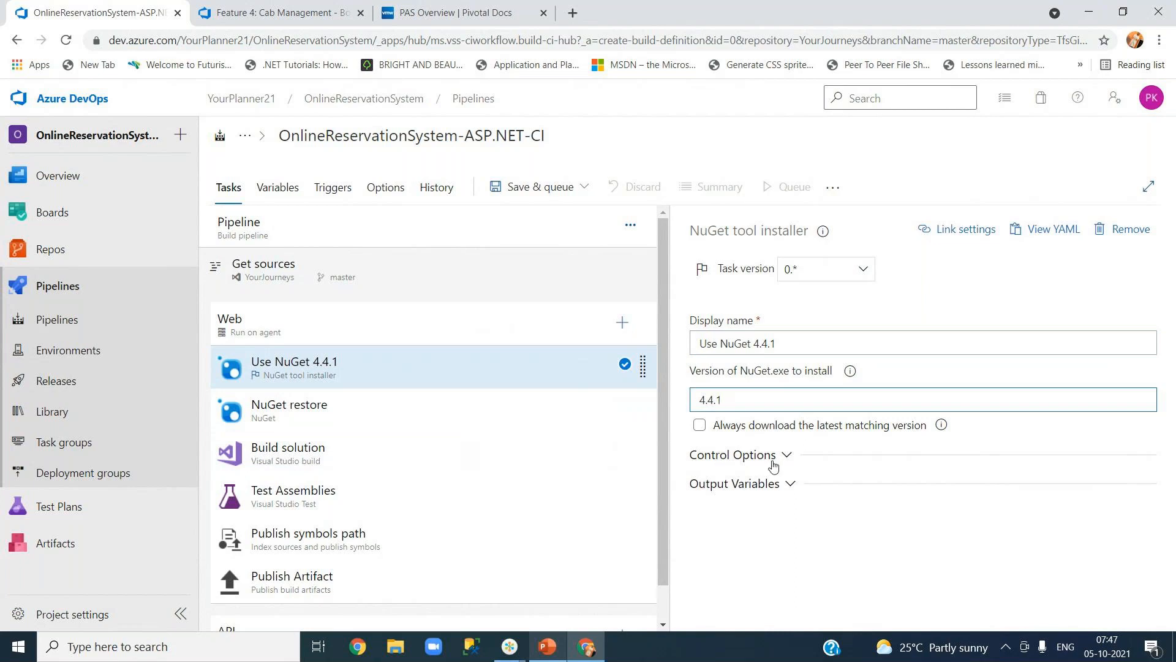
pyautogui.click(722, 456)
pyautogui.scroll(-2, 911, 514)
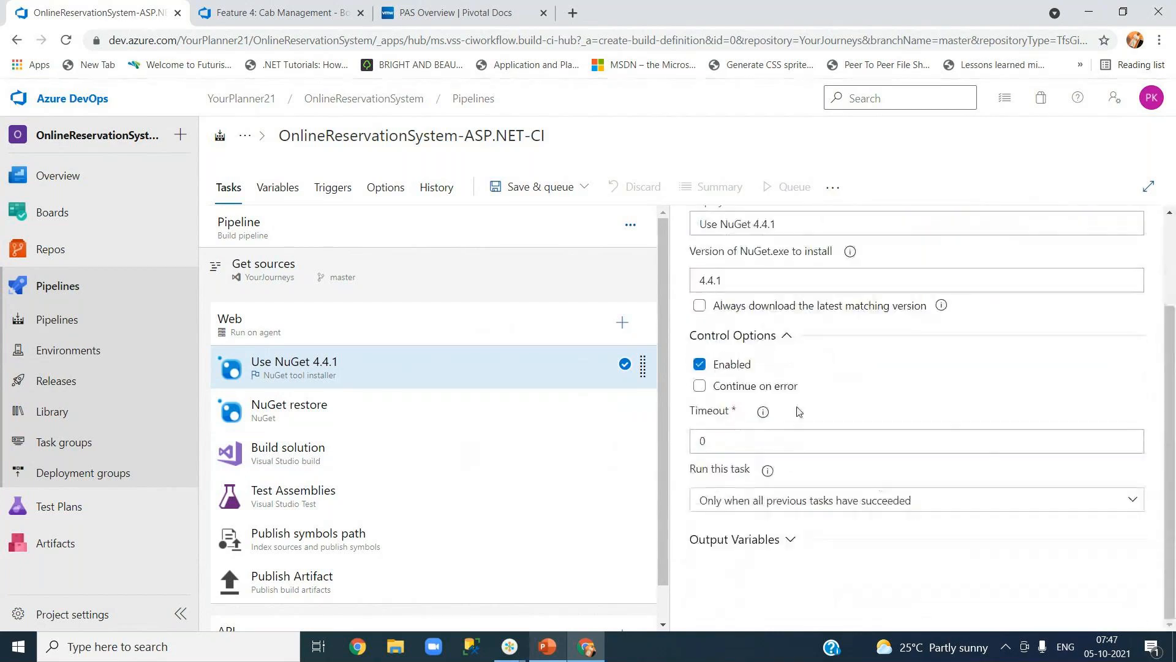
pyautogui.click(787, 343)
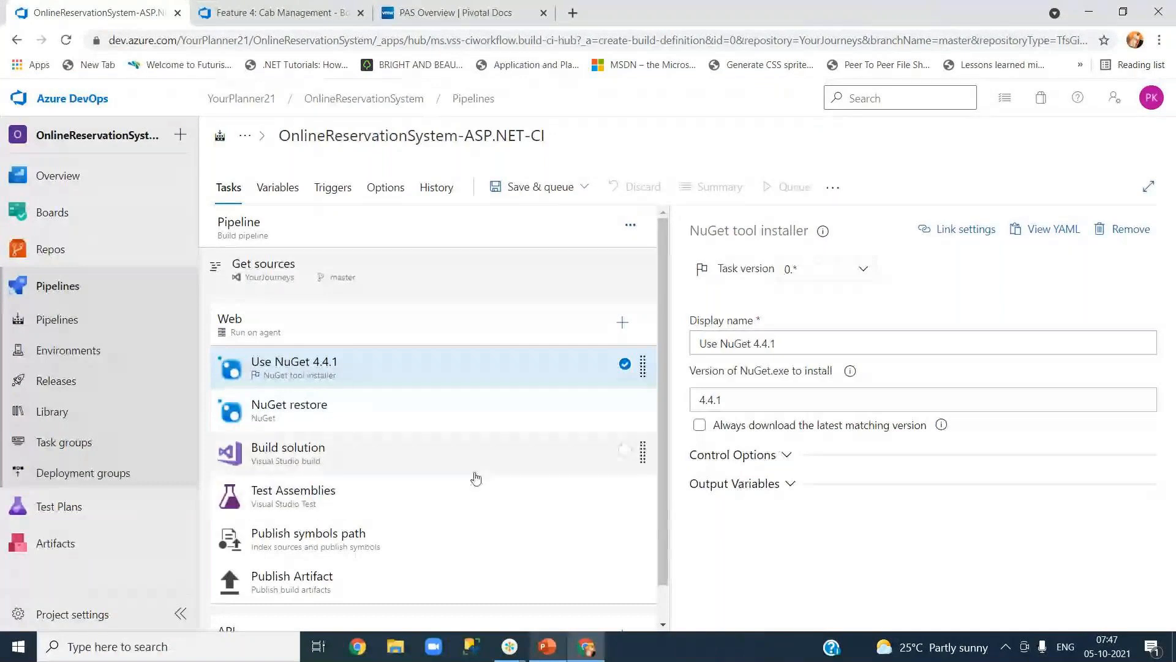
pyautogui.click(777, 454)
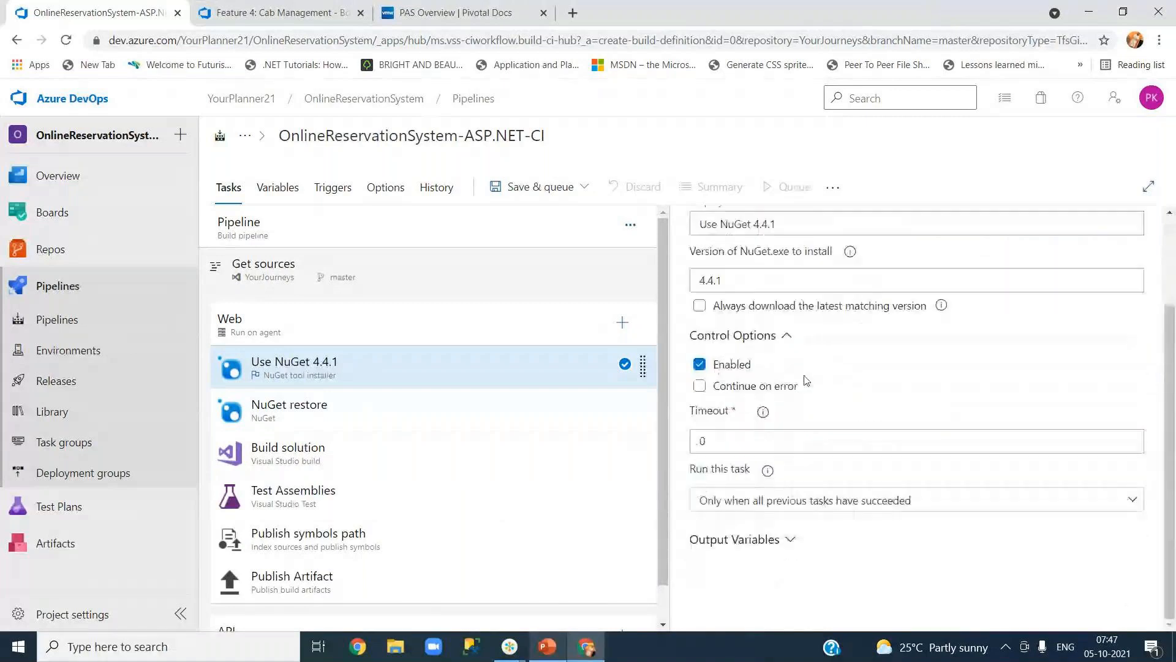
pyautogui.click(787, 336)
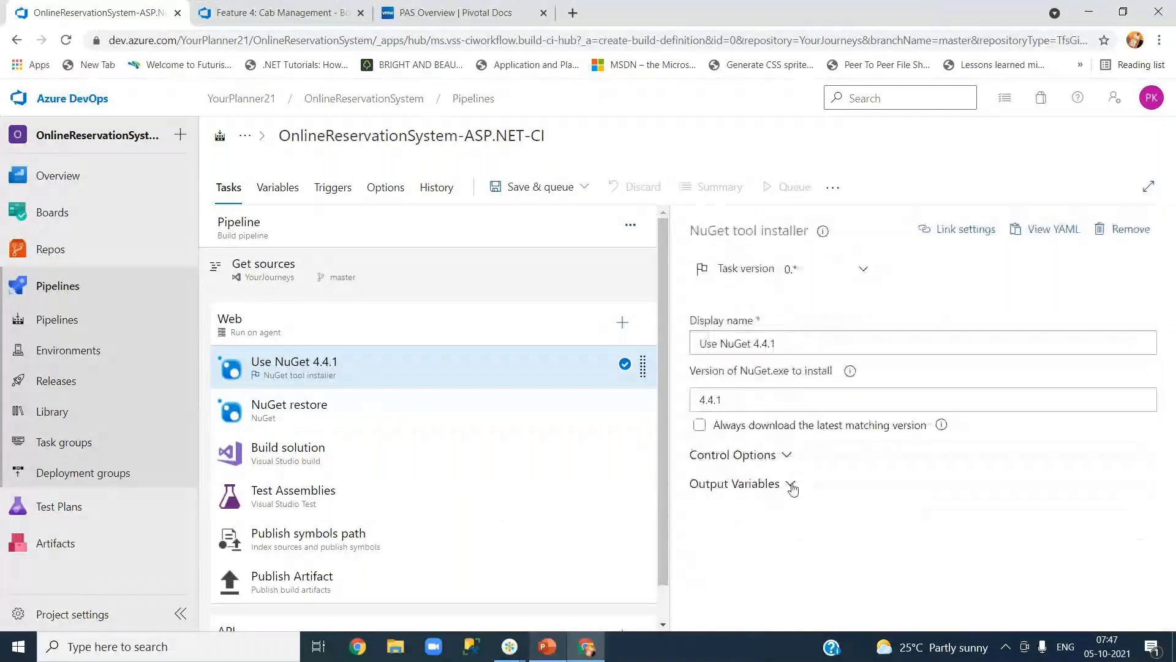
pyautogui.click(792, 487)
pyautogui.click(789, 487)
pyautogui.click(294, 423)
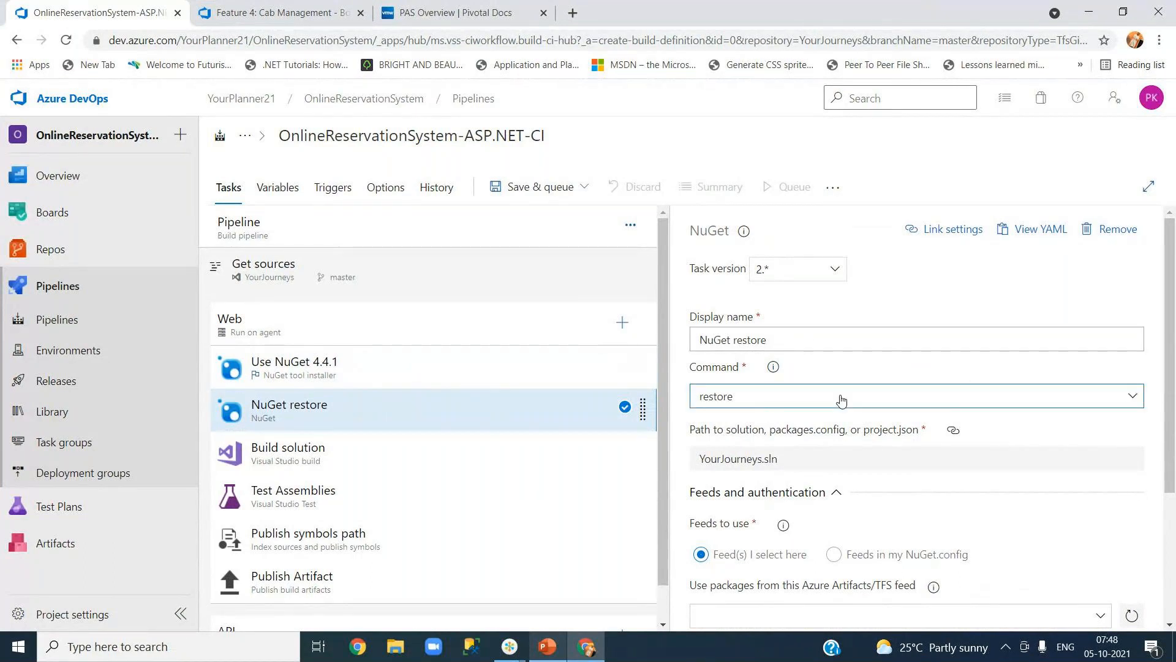
# Keep 'restore' as the NuGet restore task's command.
pyautogui.click(1094, 402)
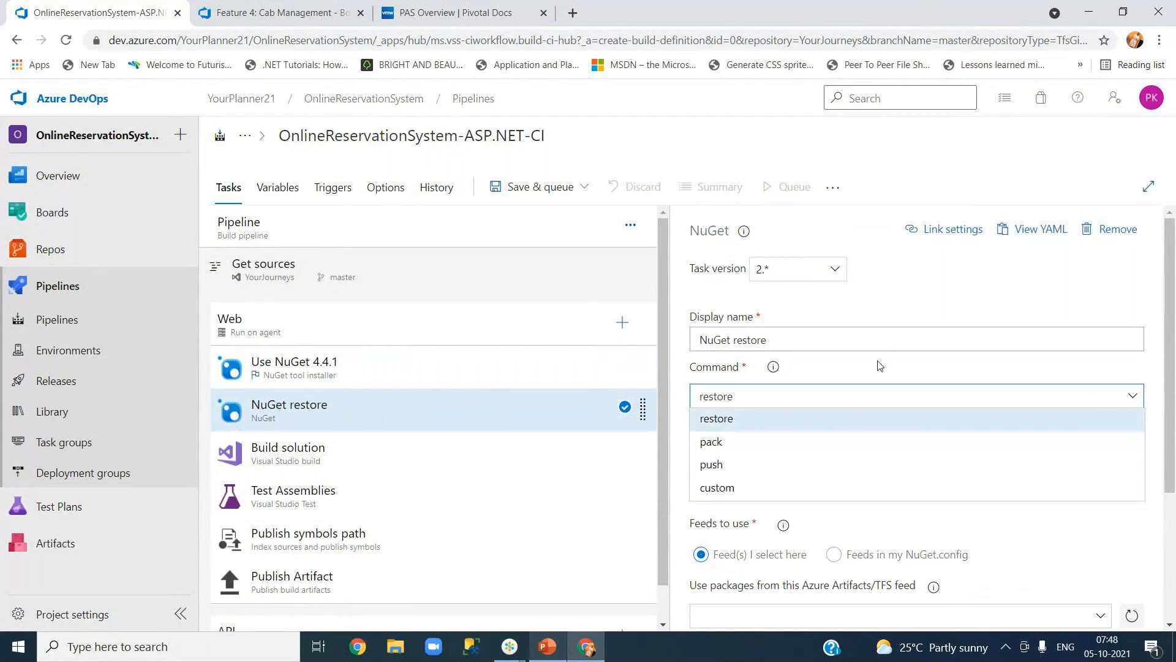
pyautogui.click(756, 416)
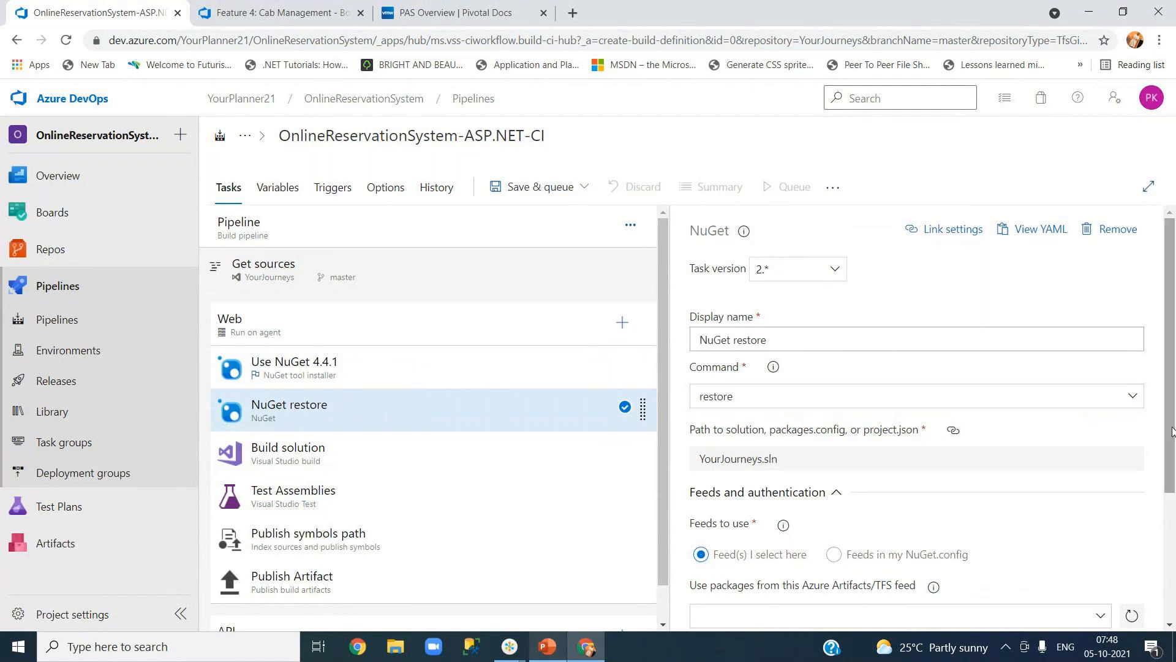
pyautogui.scroll(-1, 1171, 449)
pyautogui.moveTo(1171, 449); pyautogui.dragTo(1175, 504)
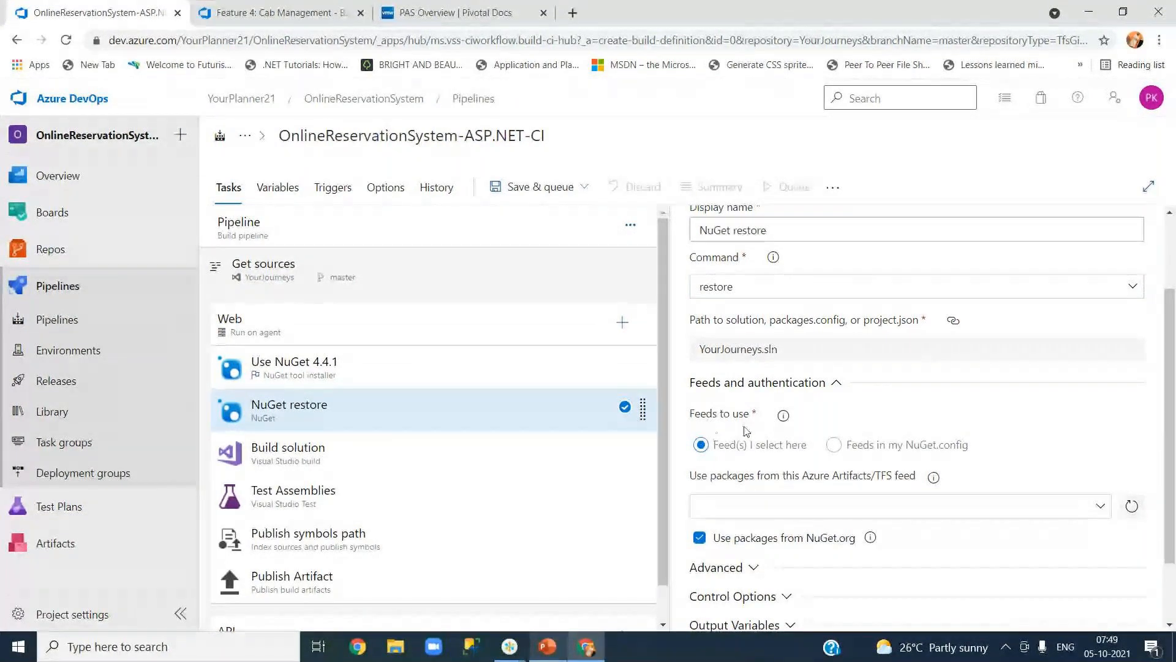
pyautogui.scroll(-2, 746, 432)
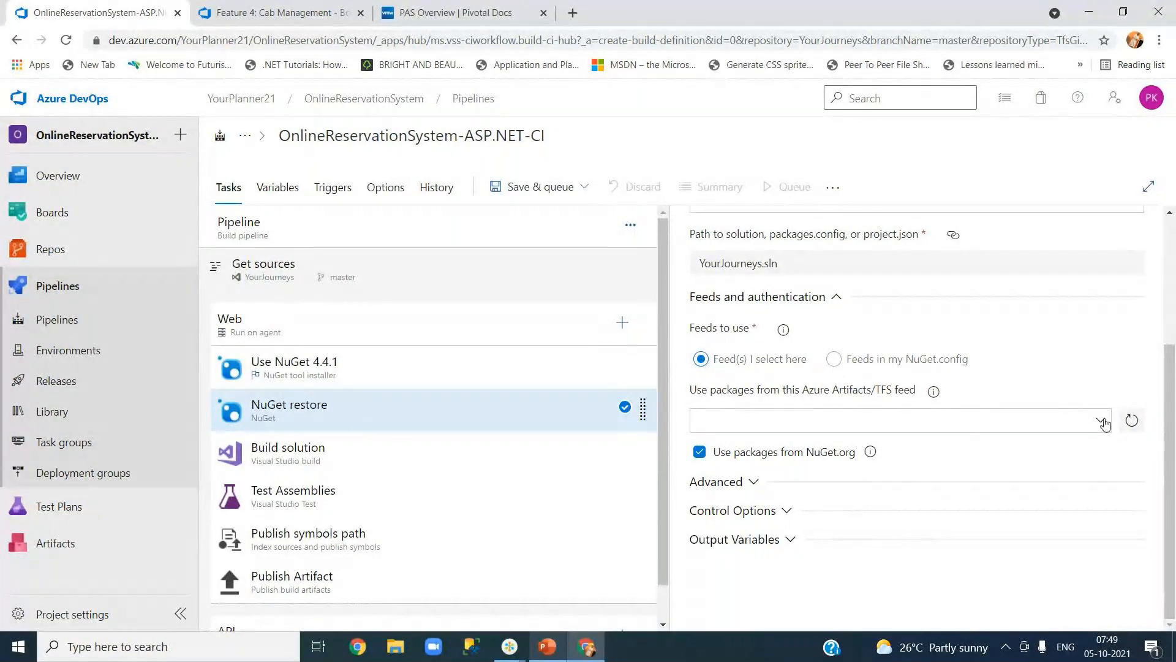
# Restore packages from the YourPlanner21 Azure Artifacts feed, briefly checking the Advanced options.
pyautogui.click(1011, 422)
pyautogui.click(965, 443)
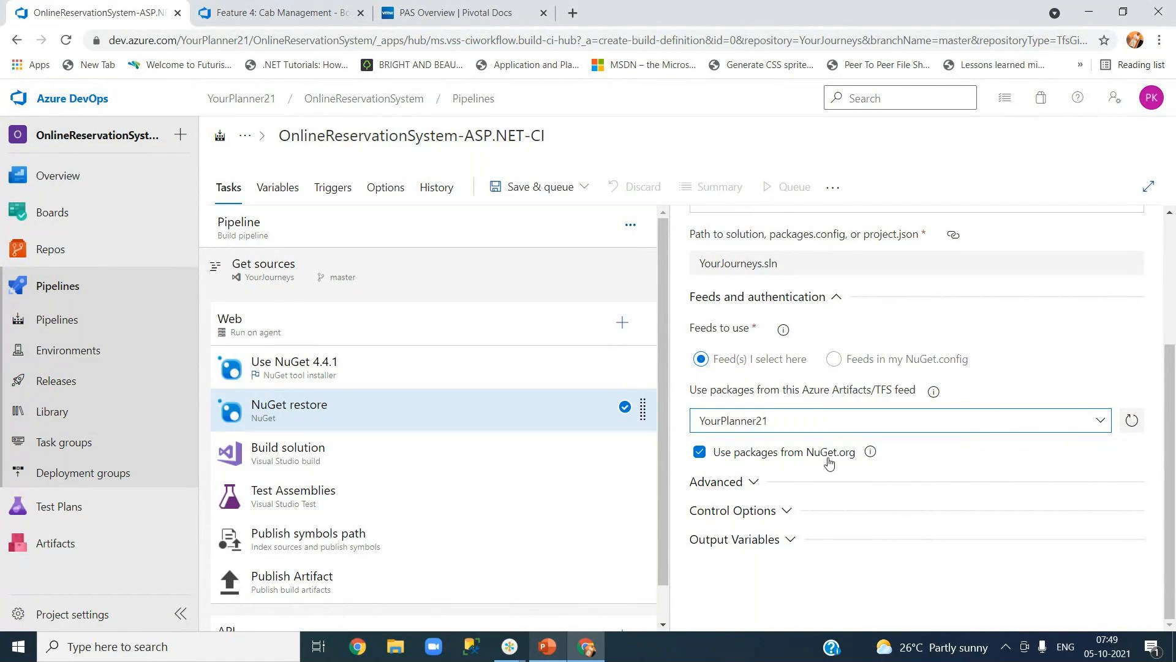
pyautogui.click(739, 484)
pyautogui.scroll(-3, 811, 497)
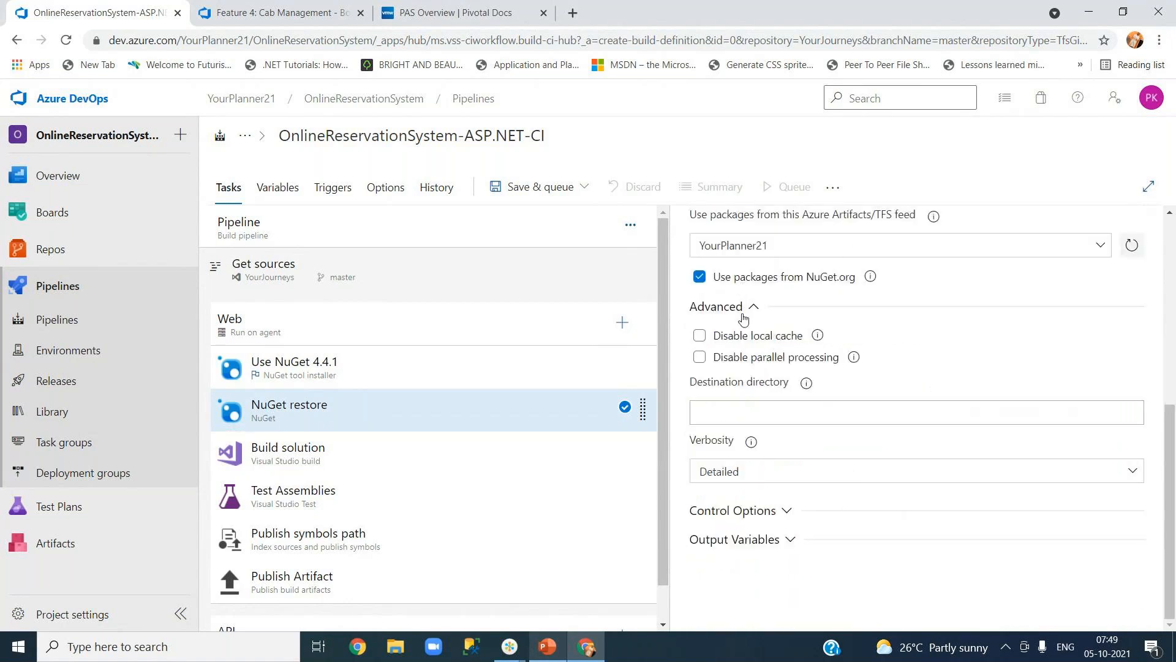
pyautogui.click(751, 314)
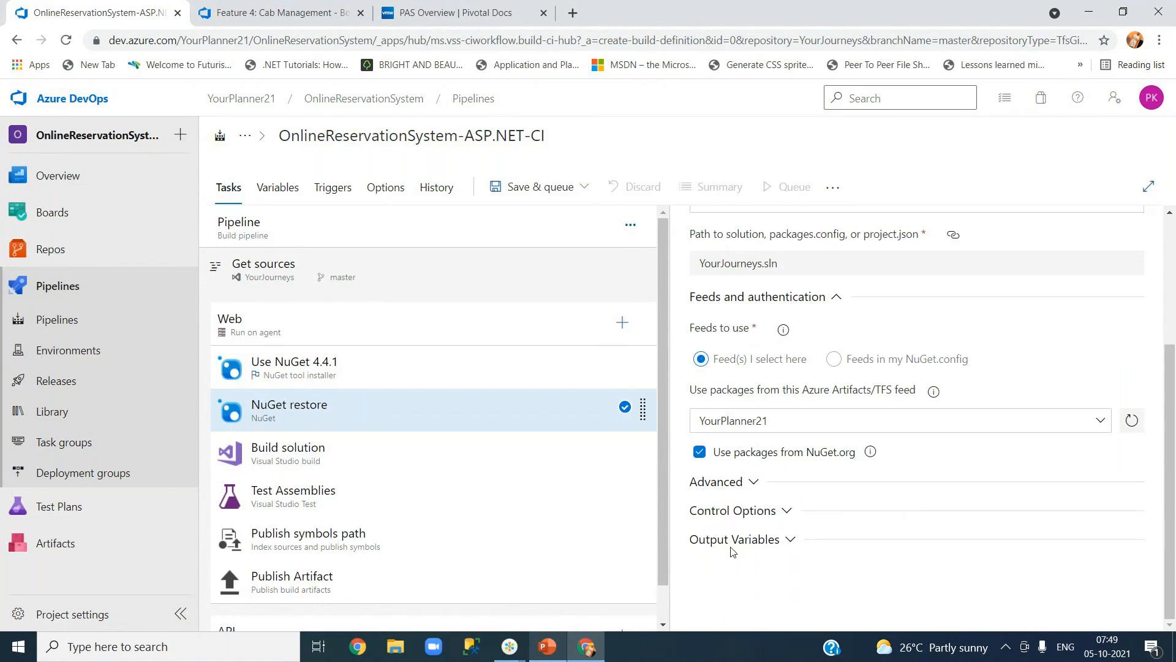
# Move from the NuGet tasks to the Build solution task and review its YourJourneys.sln build settings.
pyautogui.click(331, 362)
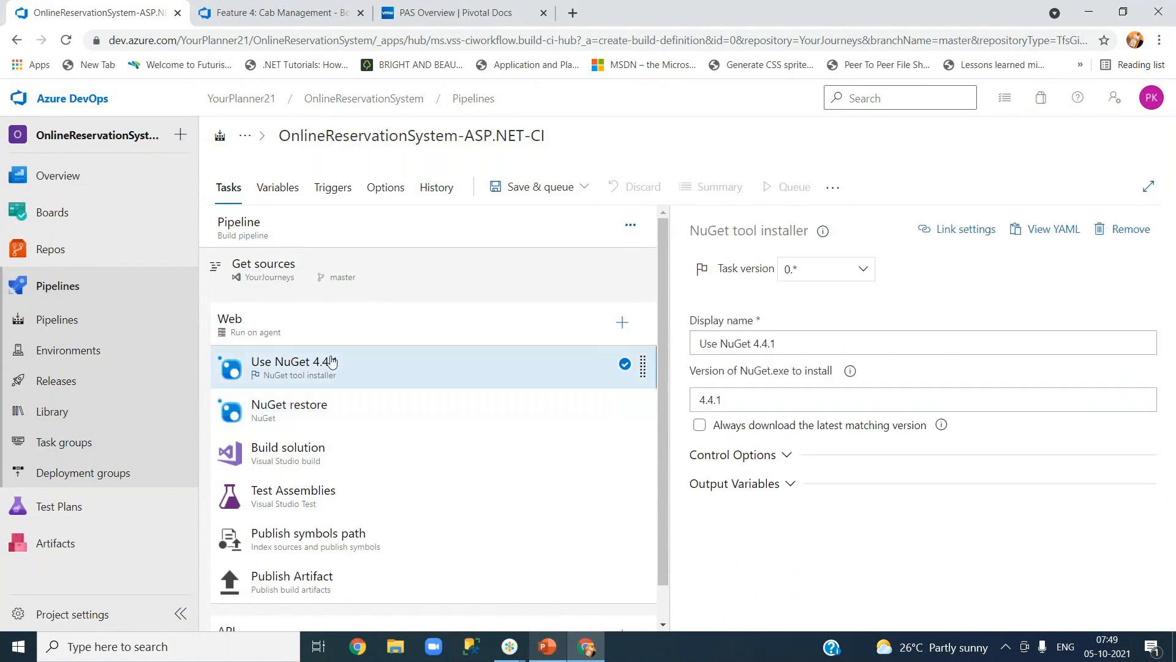
pyautogui.click(340, 411)
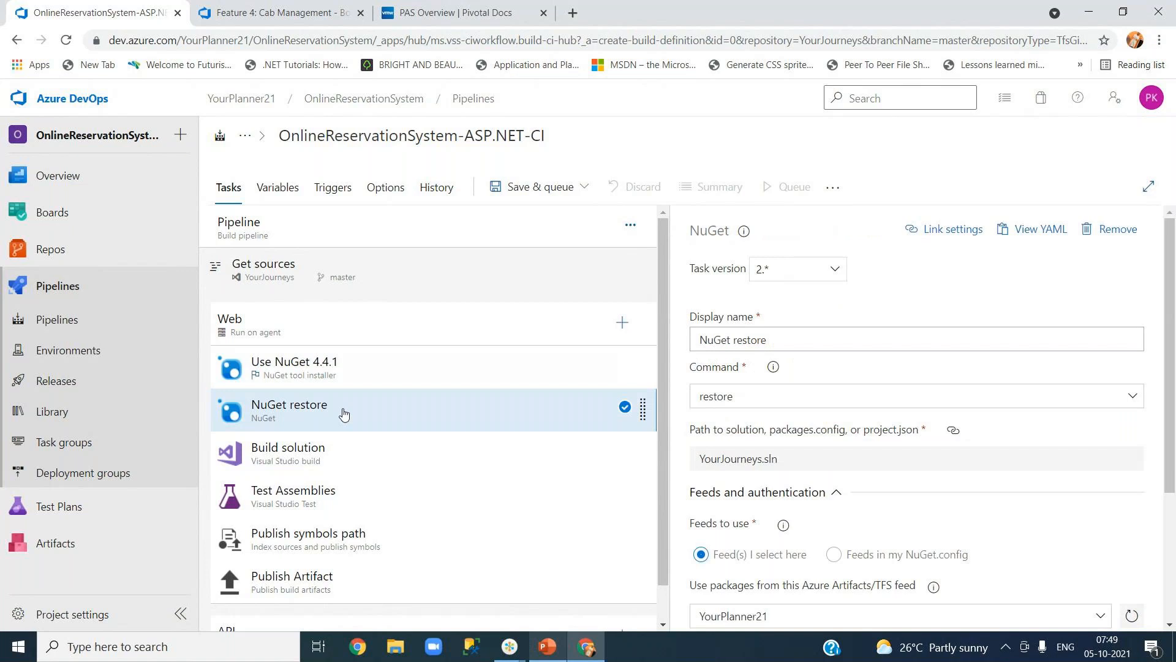
pyautogui.click(336, 464)
pyautogui.scroll(-3, 729, 578)
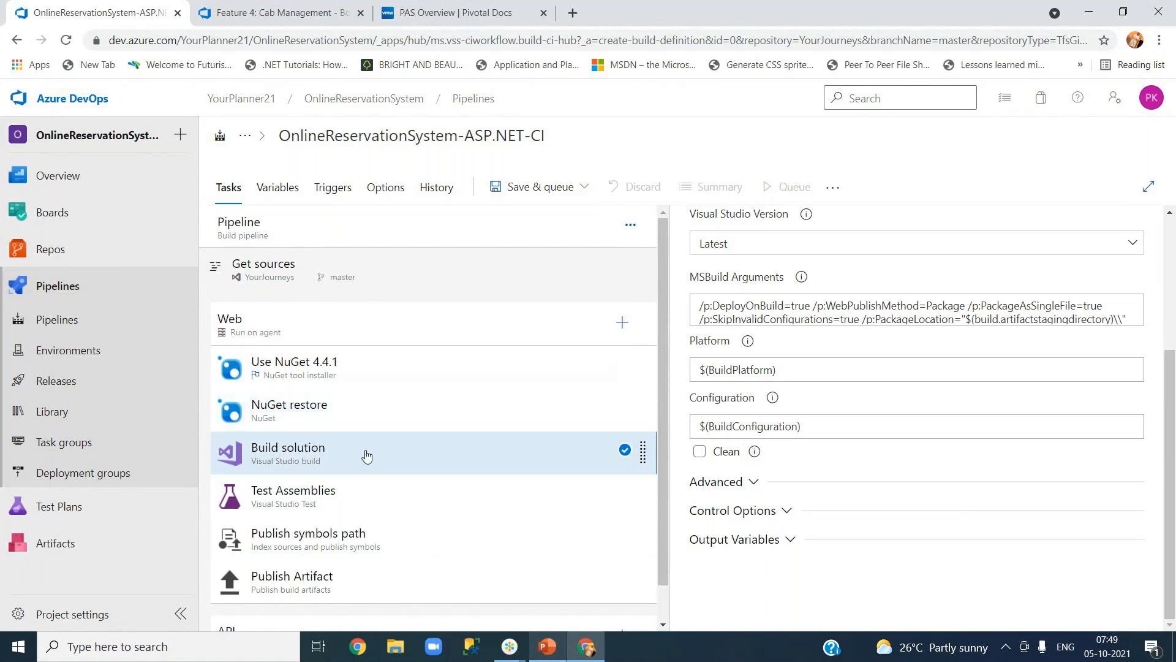
pyautogui.scroll(3, 930, 405)
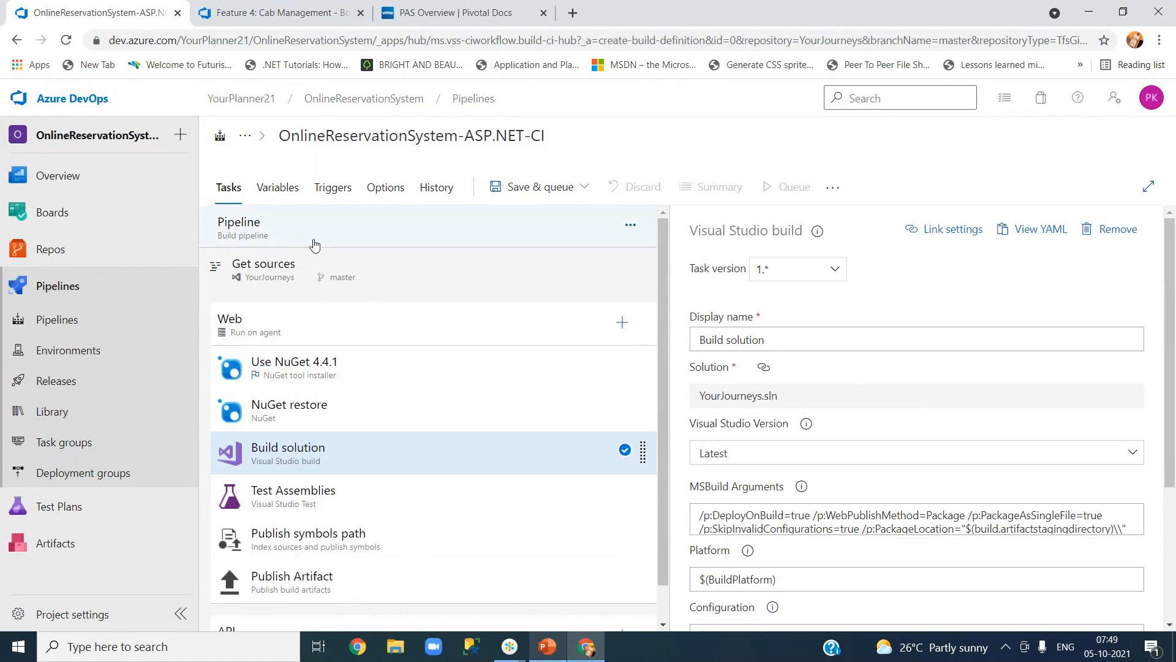
pyautogui.scroll(-2, 918, 368)
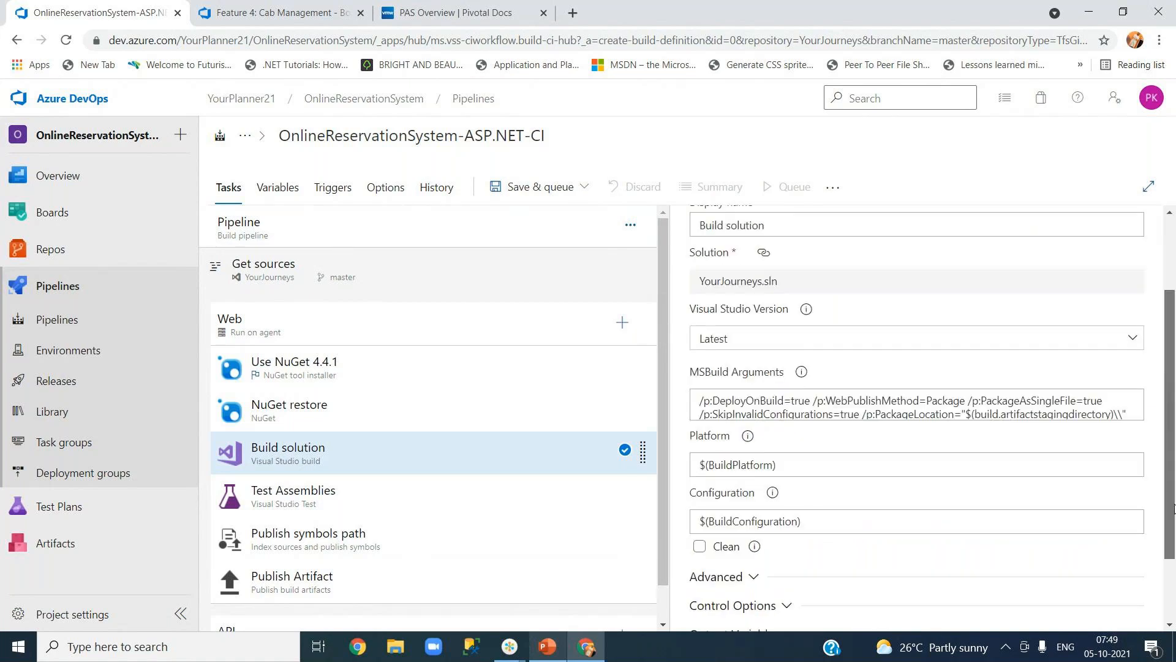
# Unlink the Solution setting from its pipeline parameter and keep Visual Studio version Latest.
pyautogui.click(764, 252)
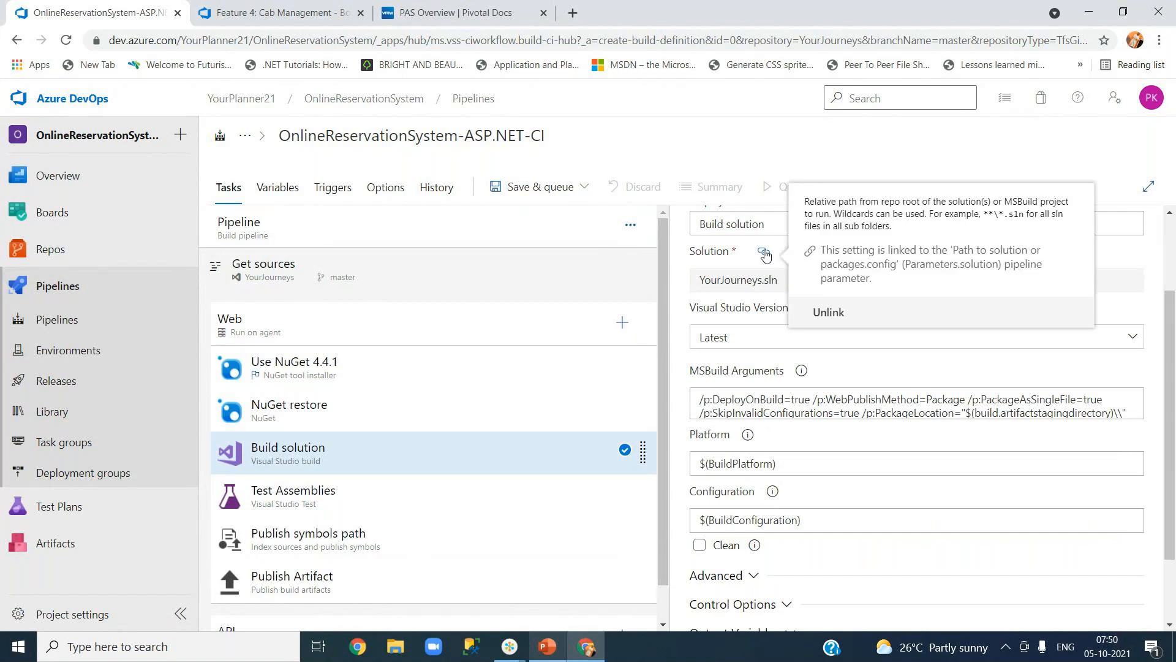
pyautogui.click(821, 312)
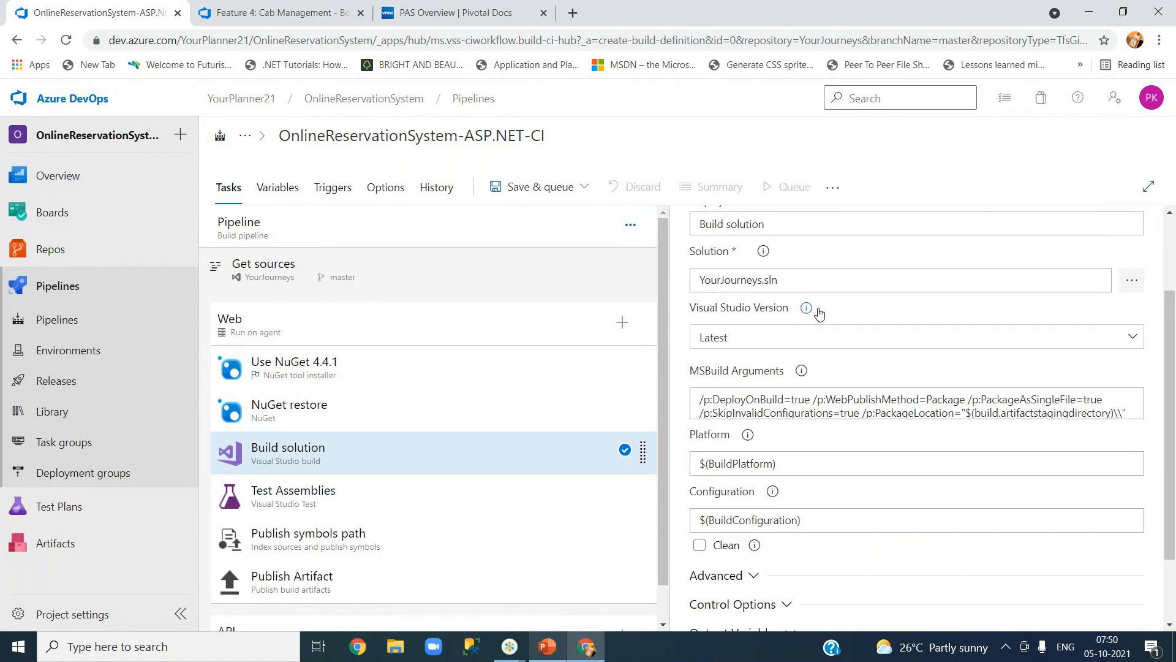
pyautogui.click(734, 340)
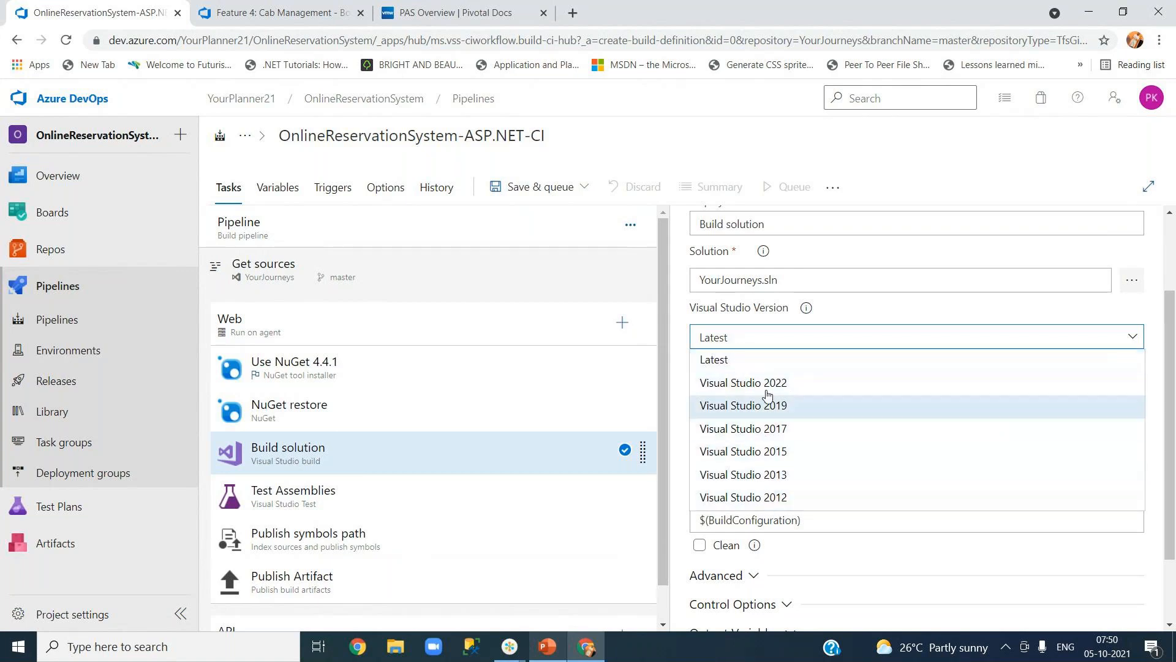
pyautogui.click(737, 366)
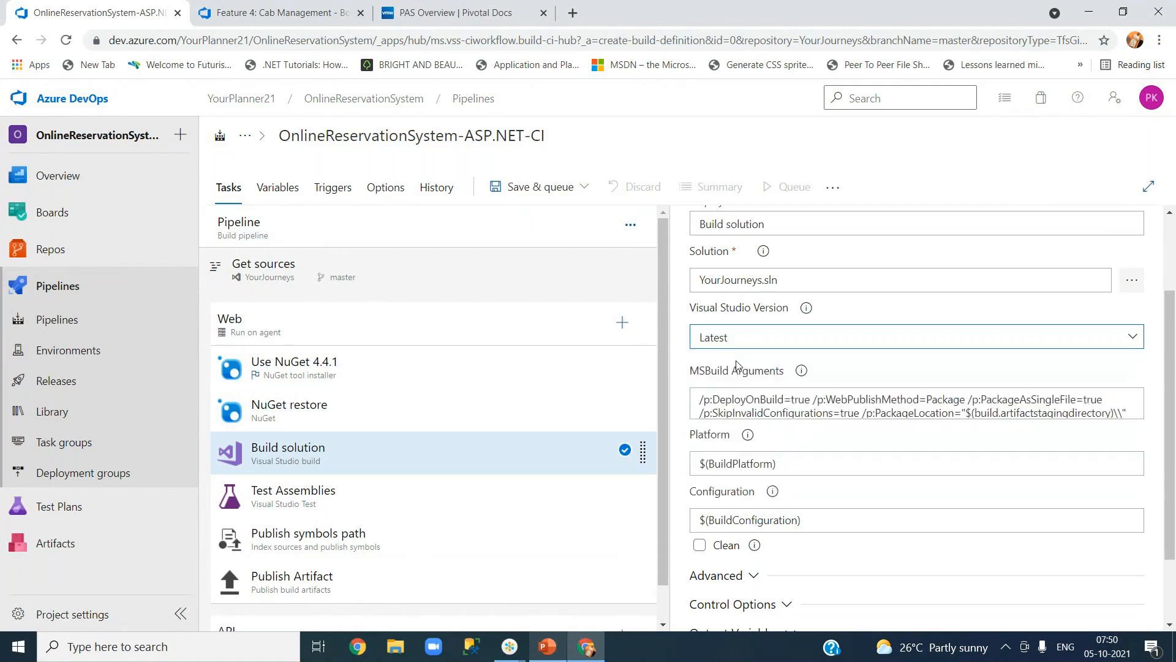
# Copy the entire MSBuild Arguments text, from /p:DeployOnBuild=true onward.
pyautogui.click(802, 408)
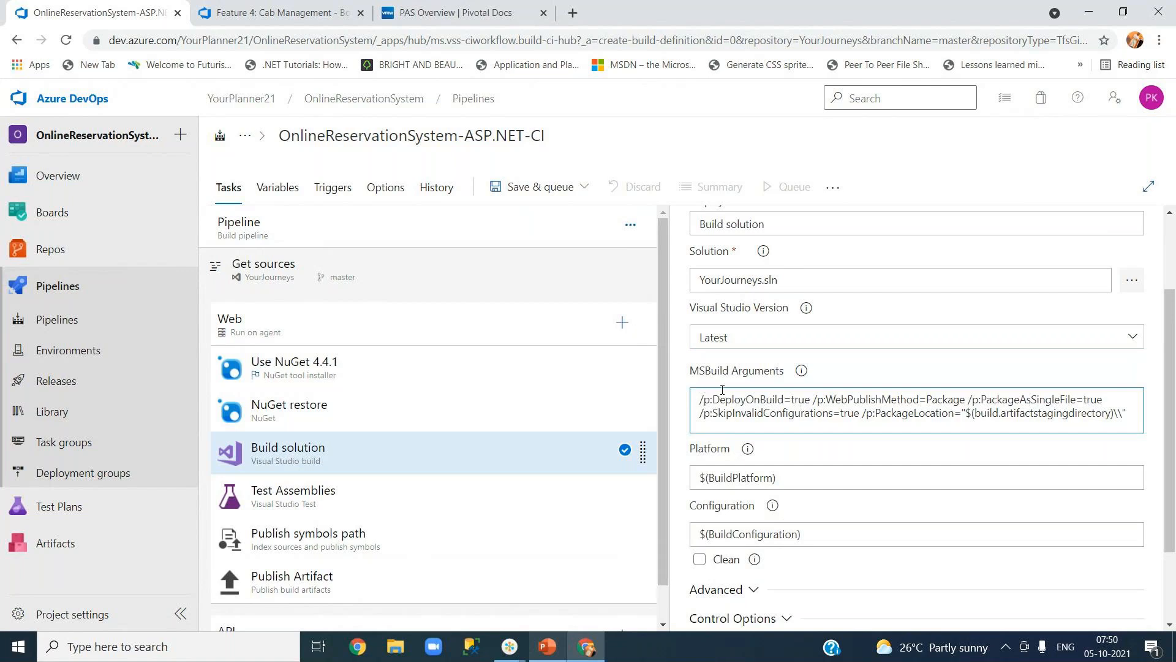
pyautogui.moveTo(699, 399); pyautogui.dragTo(1132, 423)
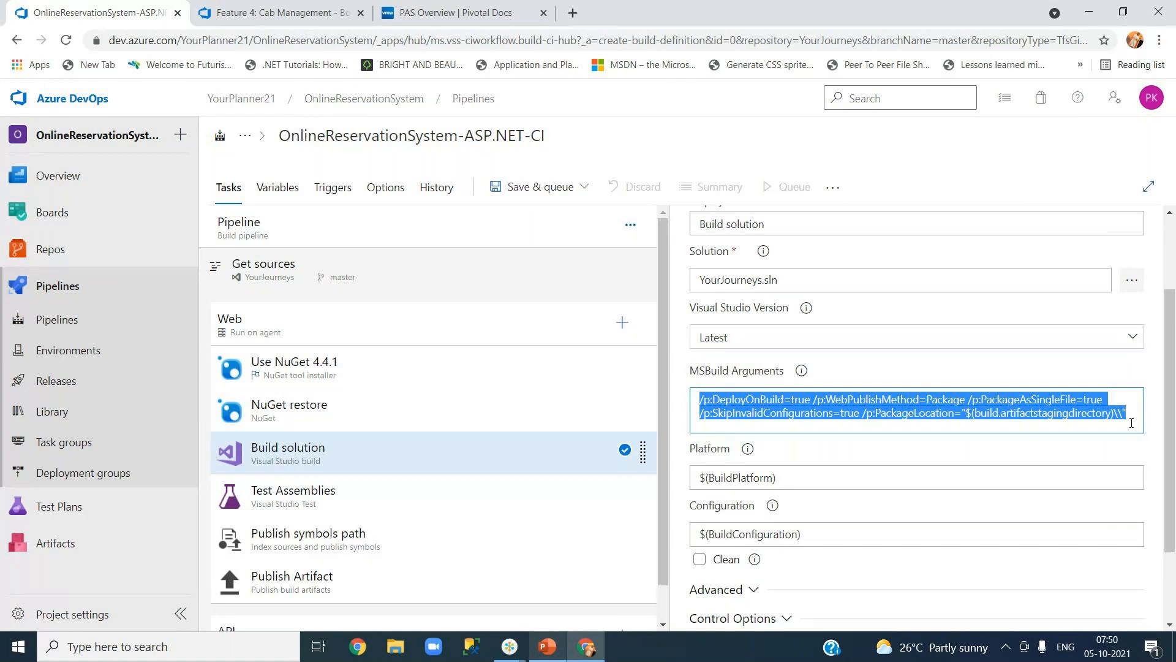
pyautogui.rightClick(923, 411)
pyautogui.click(828, 220)
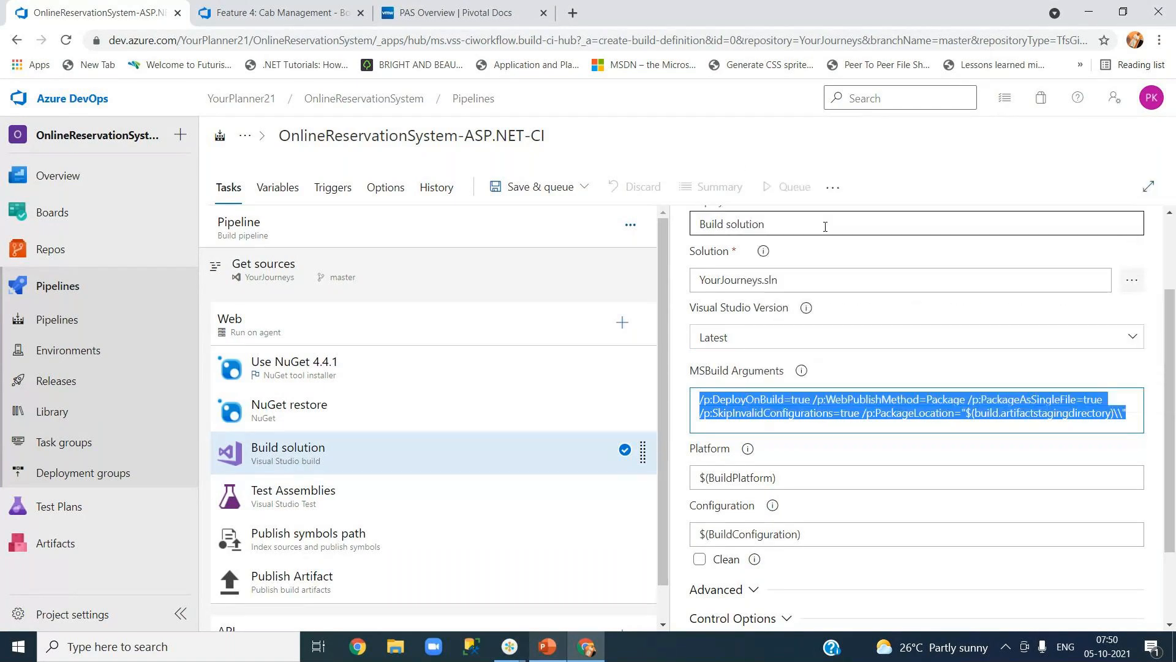
pyautogui.click(863, 364)
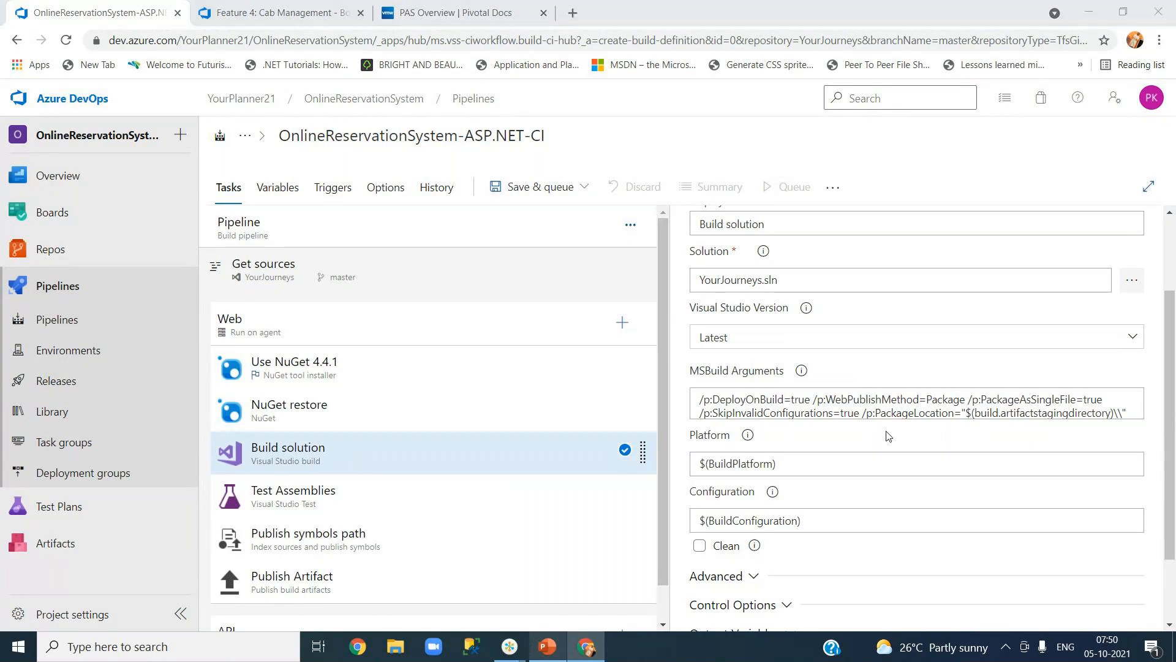
# Paste the MSBuild arguments into a new maximized Notepad window with Word Wrap on.
pyautogui.press('super+r')
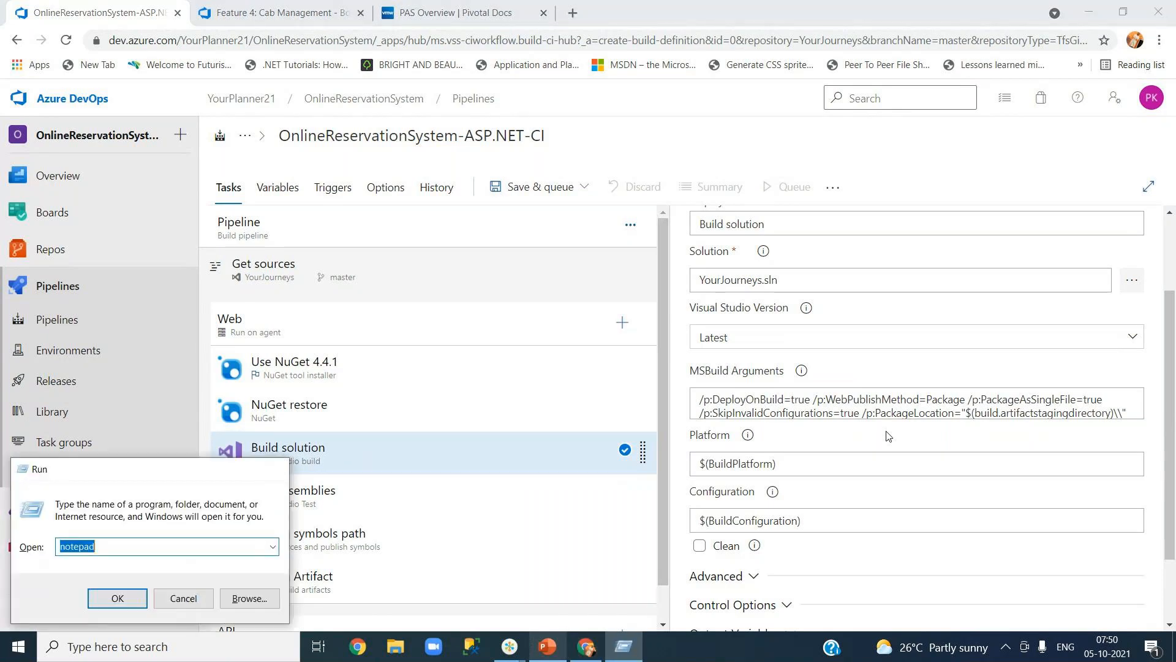
pyautogui.press('Return')
pyautogui.hotkey('ctrl', 'v')
pyautogui.click(149, 274)
pyautogui.click(178, 289)
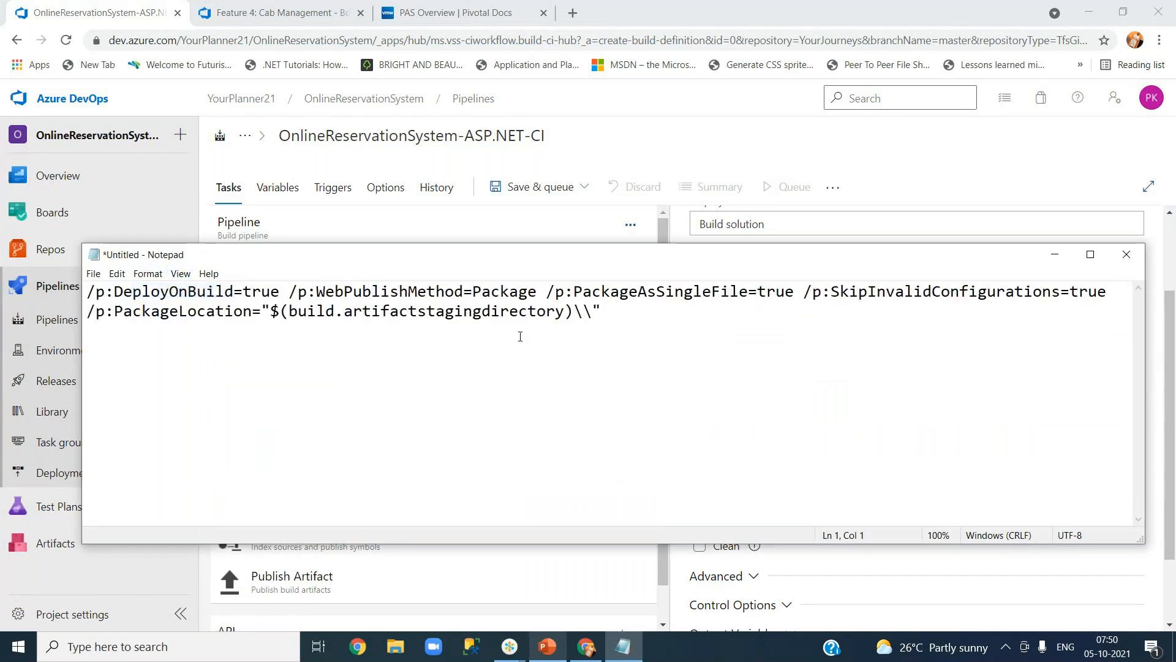
pyautogui.click(1089, 254)
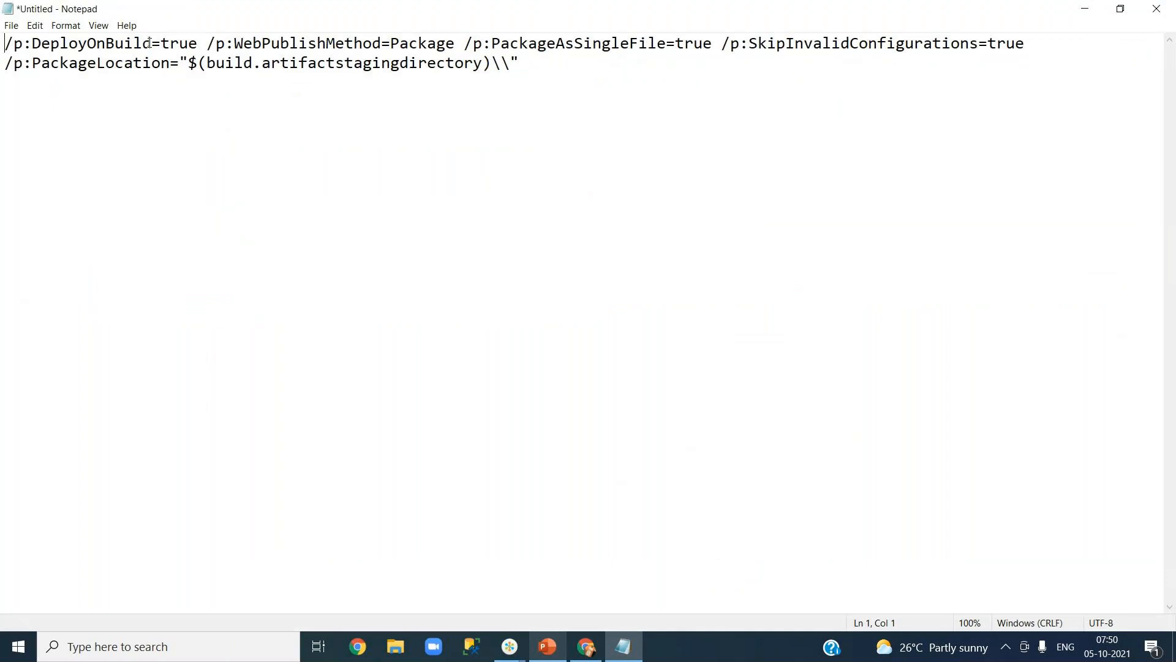
# Put /p:WebPublishMethod, /p:PackageAsSingleFile, /p:SkipInvalidConfigurations and /p:PackageLocation each on its own line.
pyautogui.moveTo(5, 44); pyautogui.dragTo(211, 42)
pyautogui.click(210, 43)
pyautogui.press('Return')
pyautogui.click(264, 62)
pyautogui.press('Return')
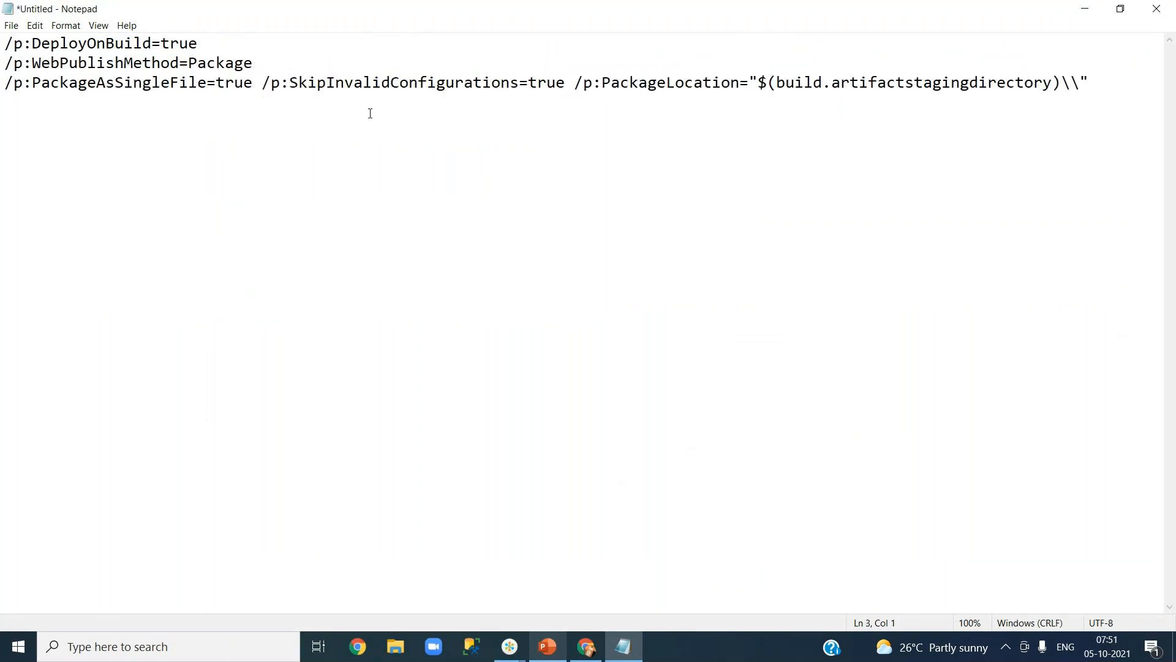
pyautogui.click(262, 84)
pyautogui.press('Return')
pyautogui.click(317, 104)
pyautogui.press('Return')
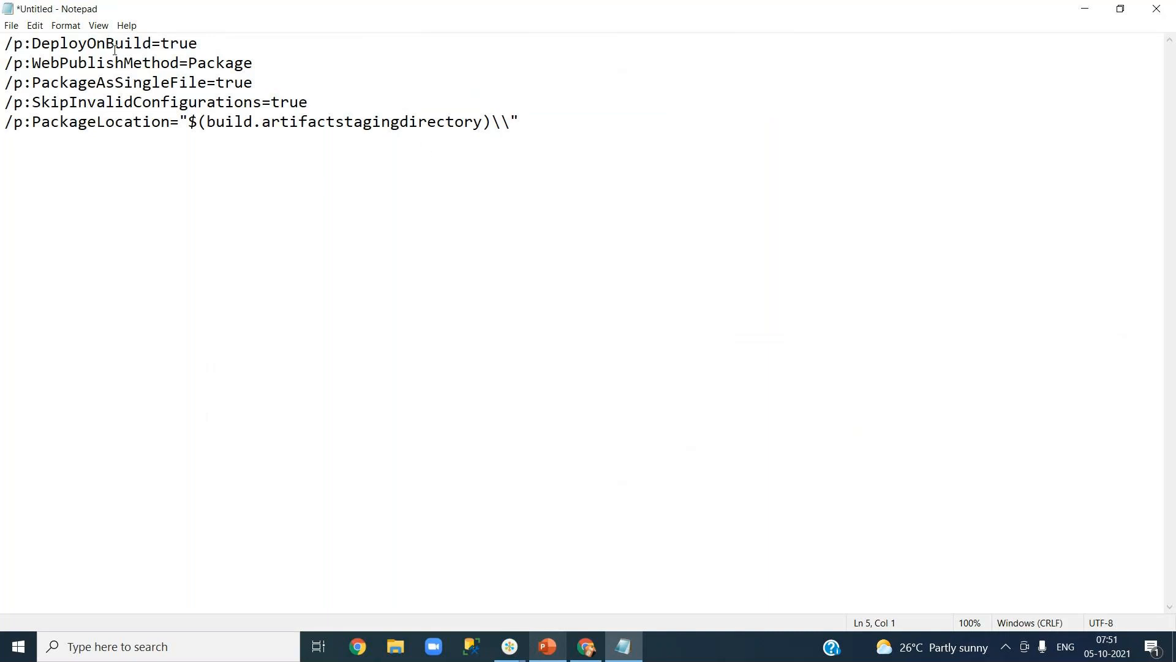
# Highlight the DeployOnBuild, WebPublishMethod, PackageAsSingleFile and SkipInvalidConfigurations argument lines in turn.
pyautogui.tripleClick(75, 43)
pyautogui.click(134, 43)
pyautogui.tripleClick(134, 43)
pyautogui.click(137, 64)
pyautogui.tripleClick(136, 63)
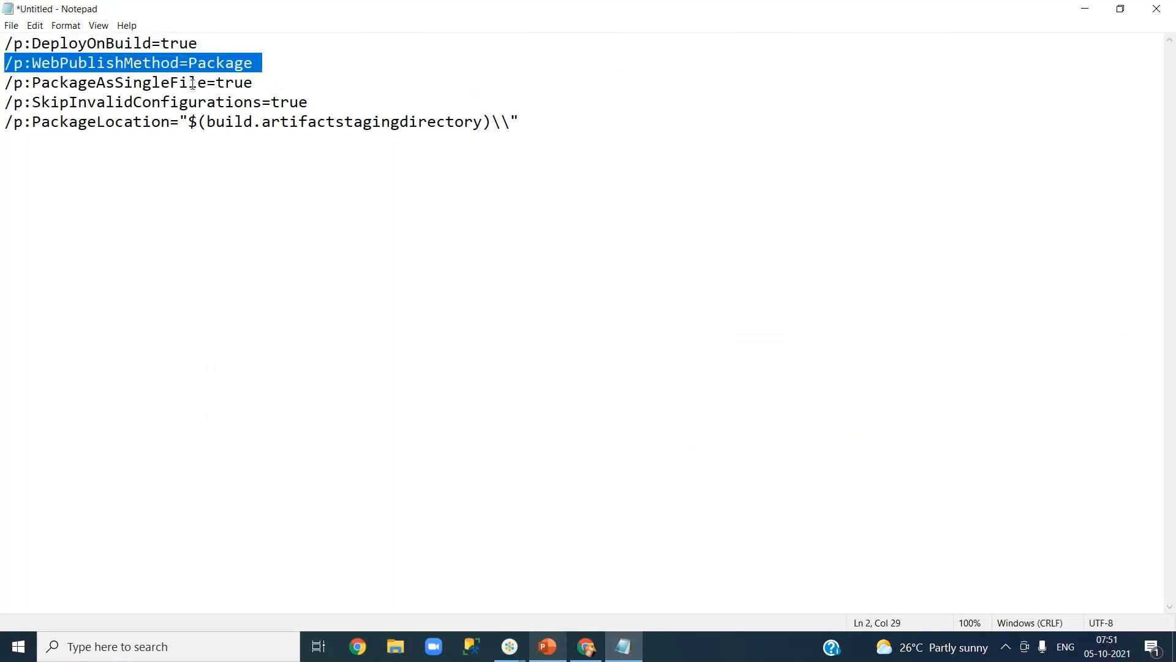
pyautogui.tripleClick(112, 83)
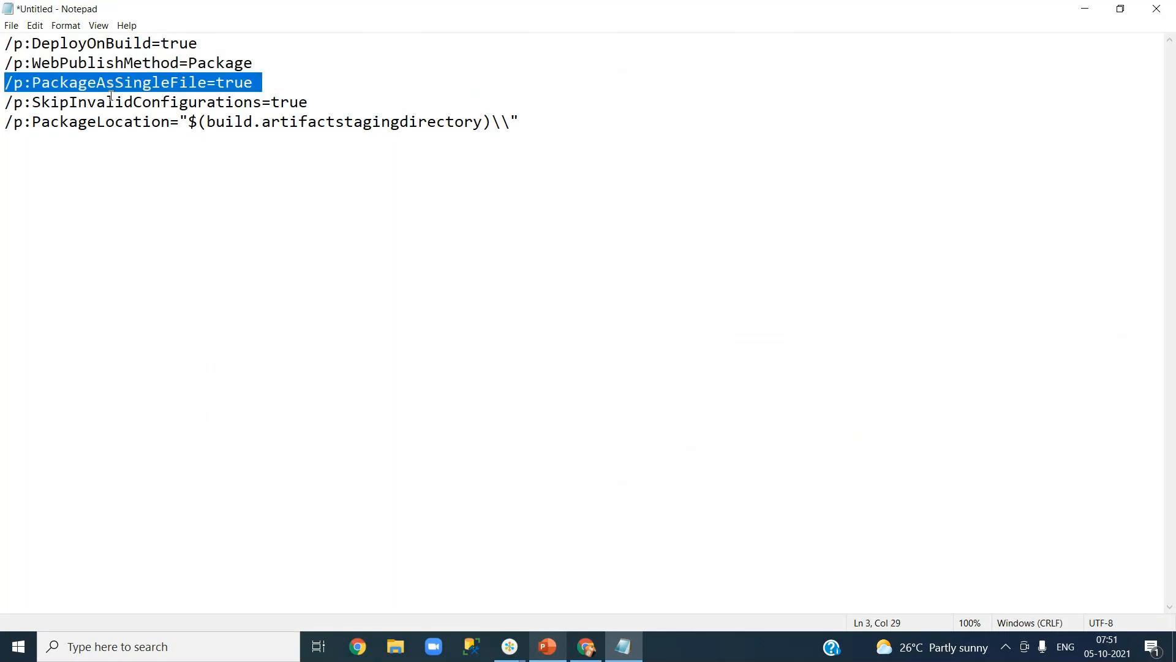
pyautogui.click(97, 103)
pyautogui.tripleClick(96, 103)
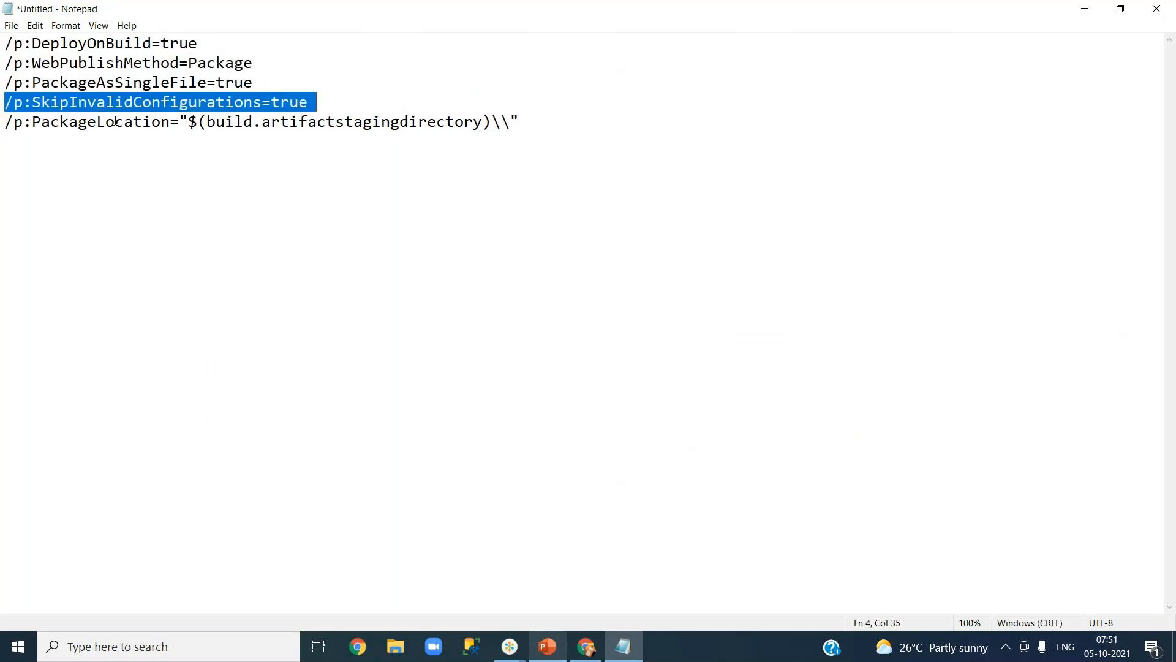
# Highlight the PackageLocation argument and its build.artifactstagingdirectory variable.
pyautogui.doubleClick(114, 123)
pyautogui.click(267, 124)
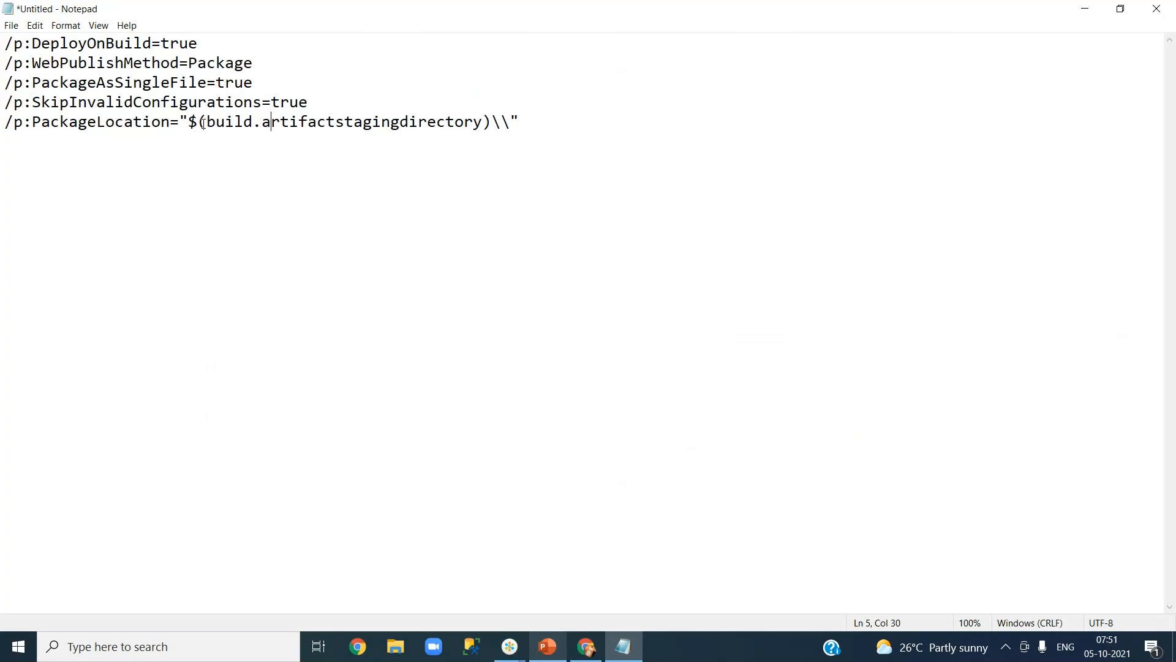
pyautogui.moveTo(204, 123); pyautogui.dragTo(226, 123)
pyautogui.click(253, 139)
pyautogui.moveTo(208, 122); pyautogui.dragTo(482, 122)
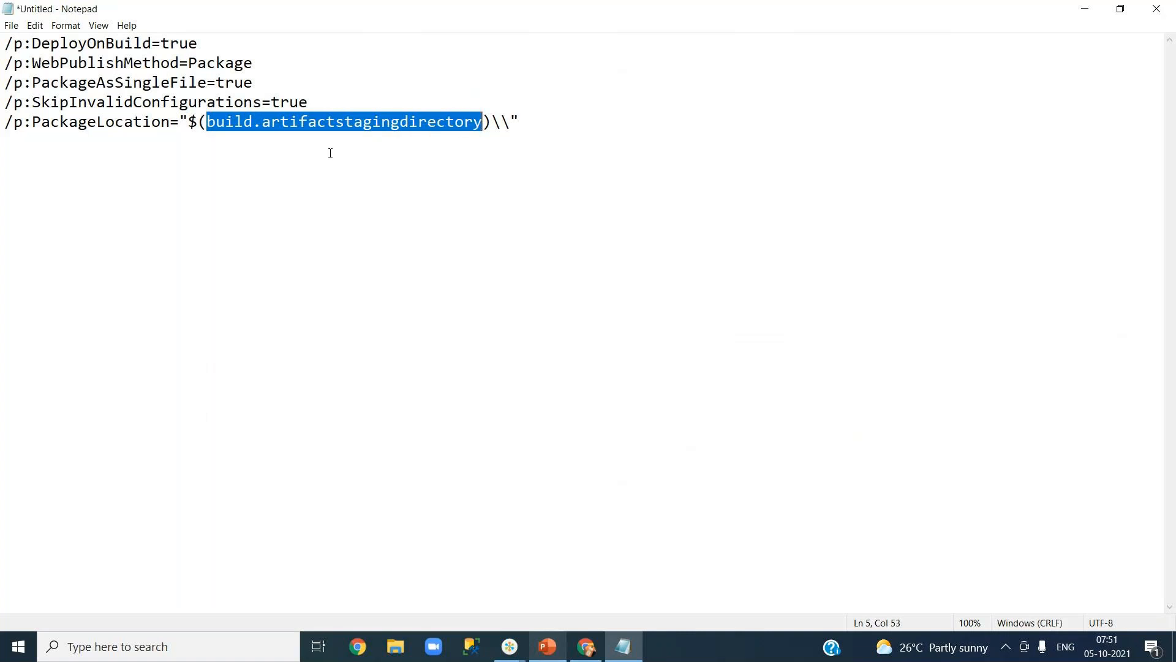
pyautogui.click(299, 123)
pyautogui.doubleClick(299, 124)
pyautogui.click(299, 124)
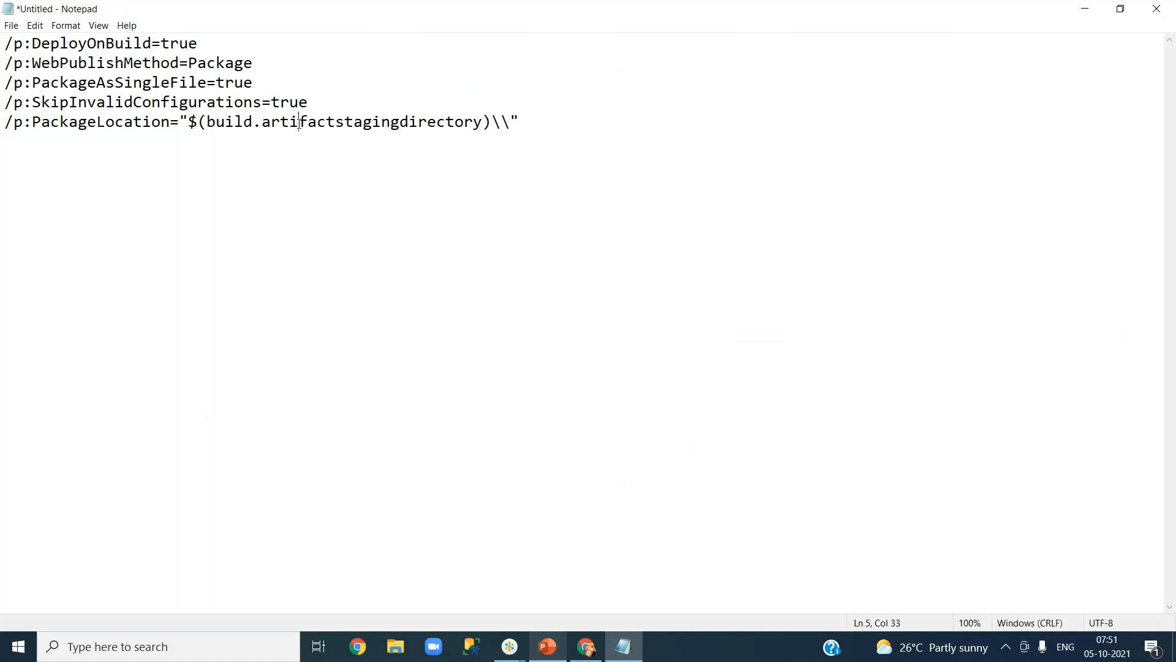
# Review the DeployOnBuild, PackageLocation and WebPublishMethod lines a second time.
pyautogui.tripleClick(59, 44)
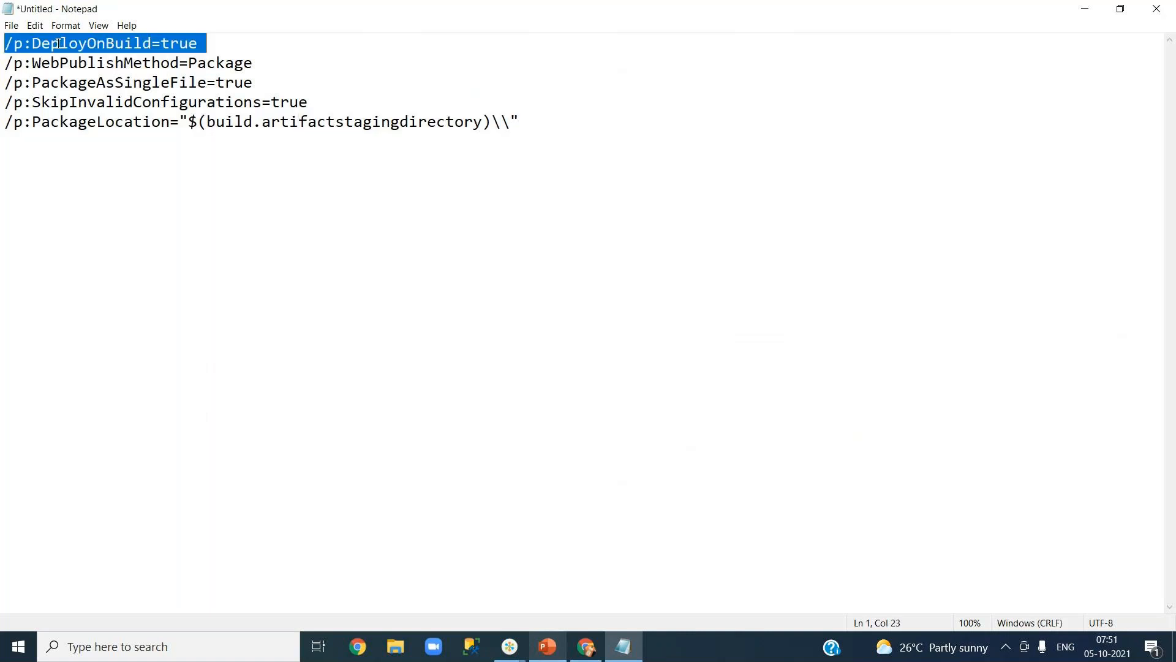
pyautogui.click(146, 49)
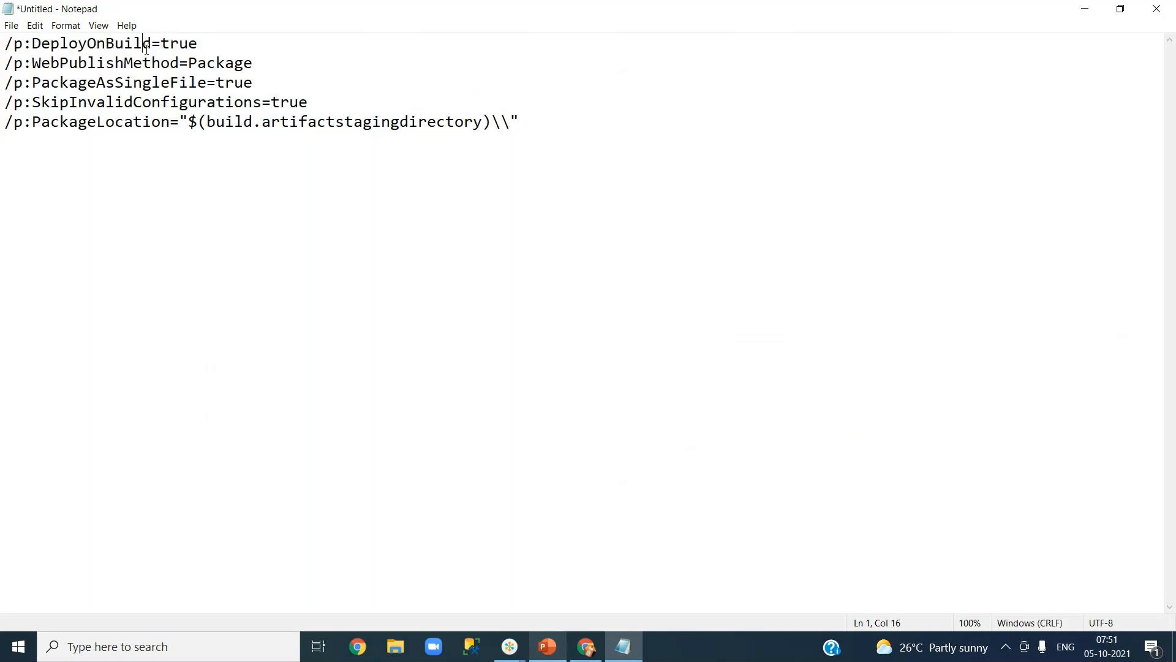
pyautogui.tripleClick(107, 43)
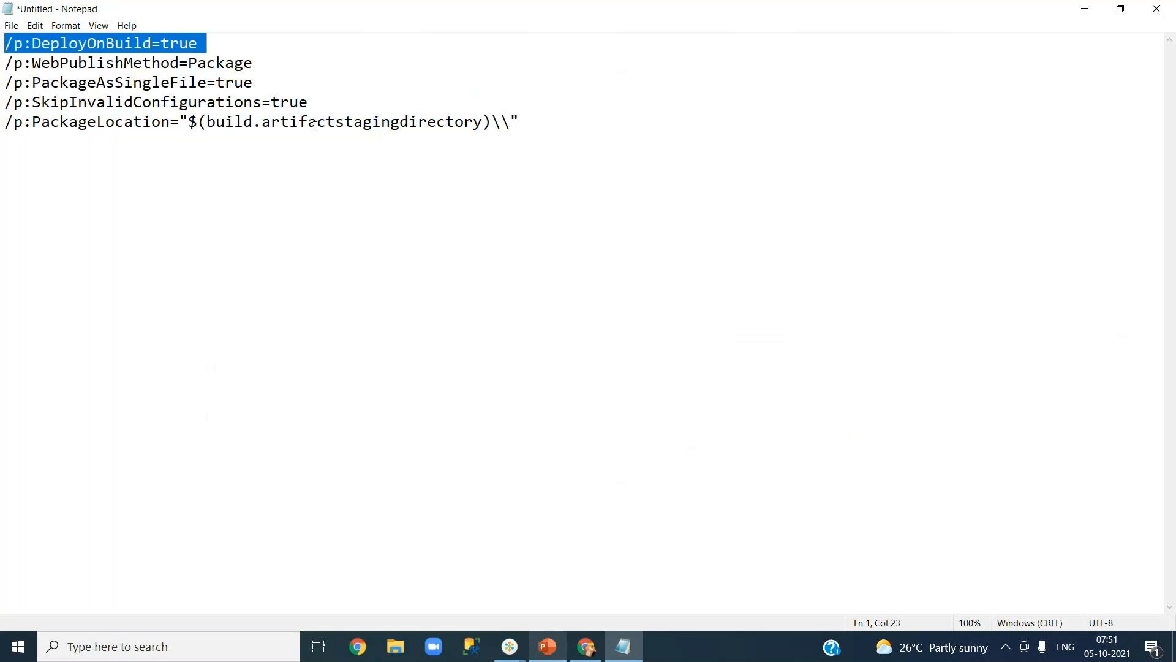
pyautogui.click(314, 125)
pyautogui.doubleClick(314, 125)
pyautogui.click(94, 63)
pyautogui.tripleClick(95, 62)
pyautogui.click(231, 62)
pyautogui.tripleClick(231, 62)
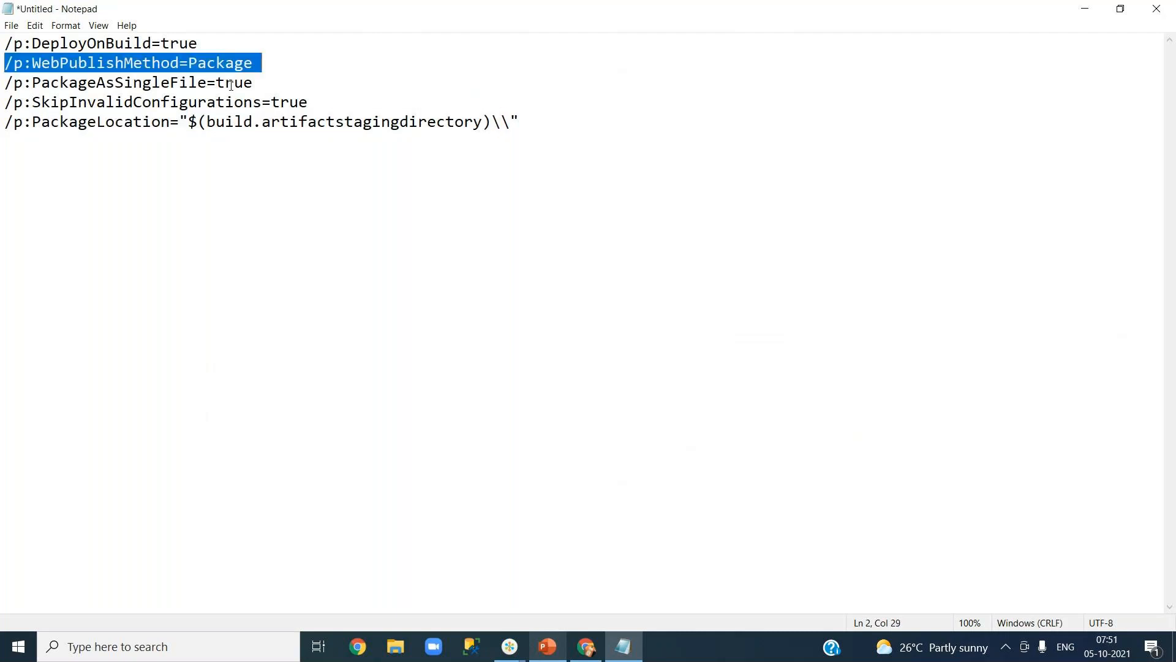
pyautogui.click(231, 83)
# Revisit the PackageAsSingleFile and WebPublishMethod lines, then minimize Notepad.
pyautogui.tripleClick(231, 84)
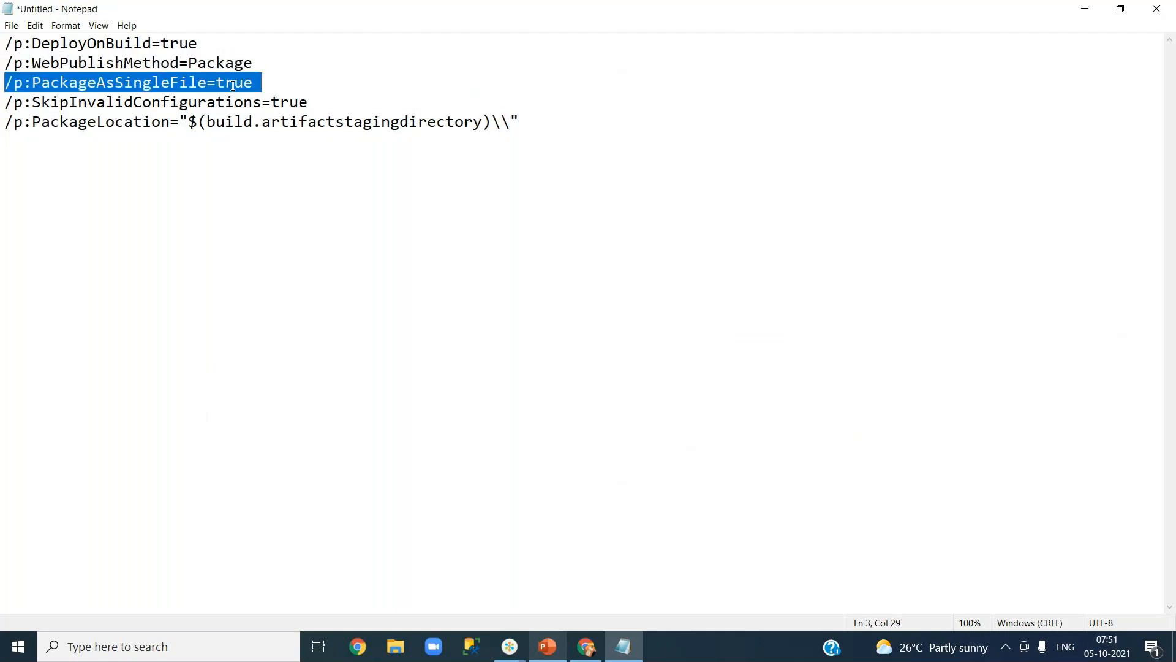
pyautogui.click(233, 84)
pyautogui.tripleClick(233, 84)
pyautogui.click(232, 64)
pyautogui.tripleClick(232, 65)
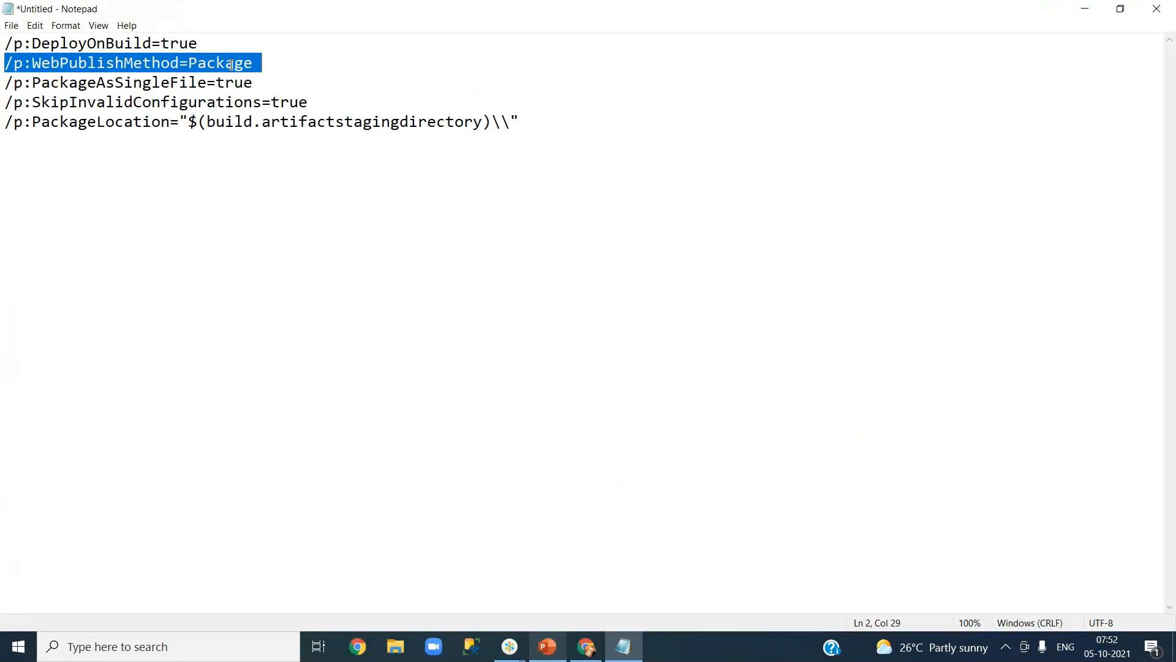
pyautogui.click(232, 65)
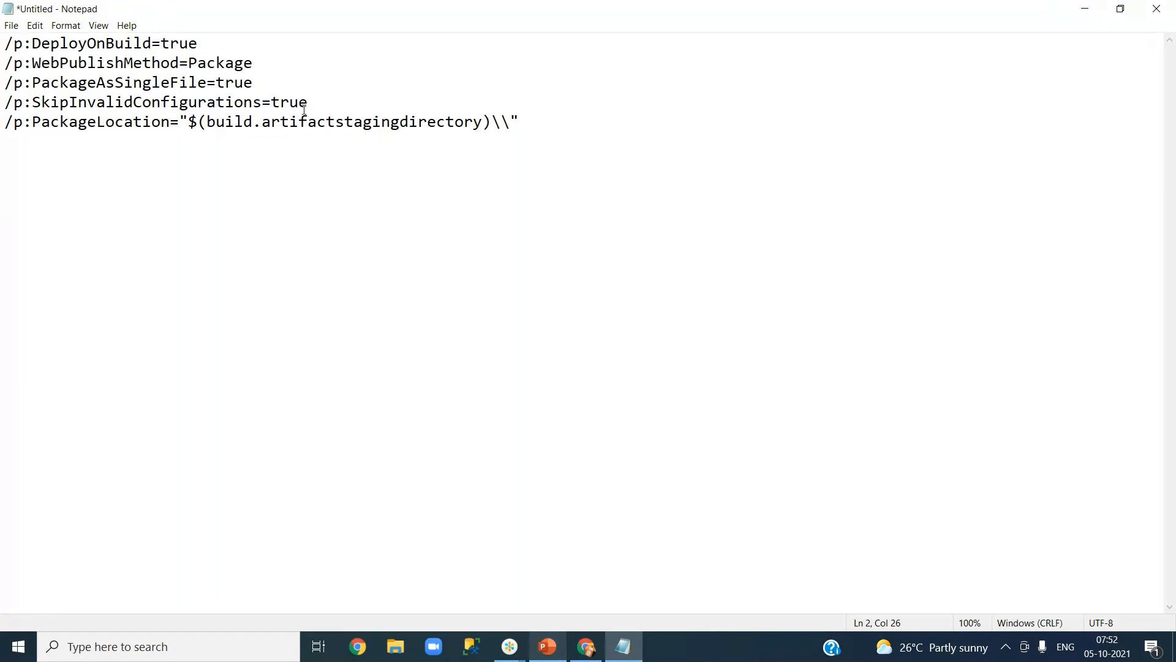
pyautogui.click(1083, 8)
# Inspect the $(BuildPlatform) and $(BuildConfiguration) values in the task and the Variables list, then return to Tasks.
pyautogui.click(791, 404)
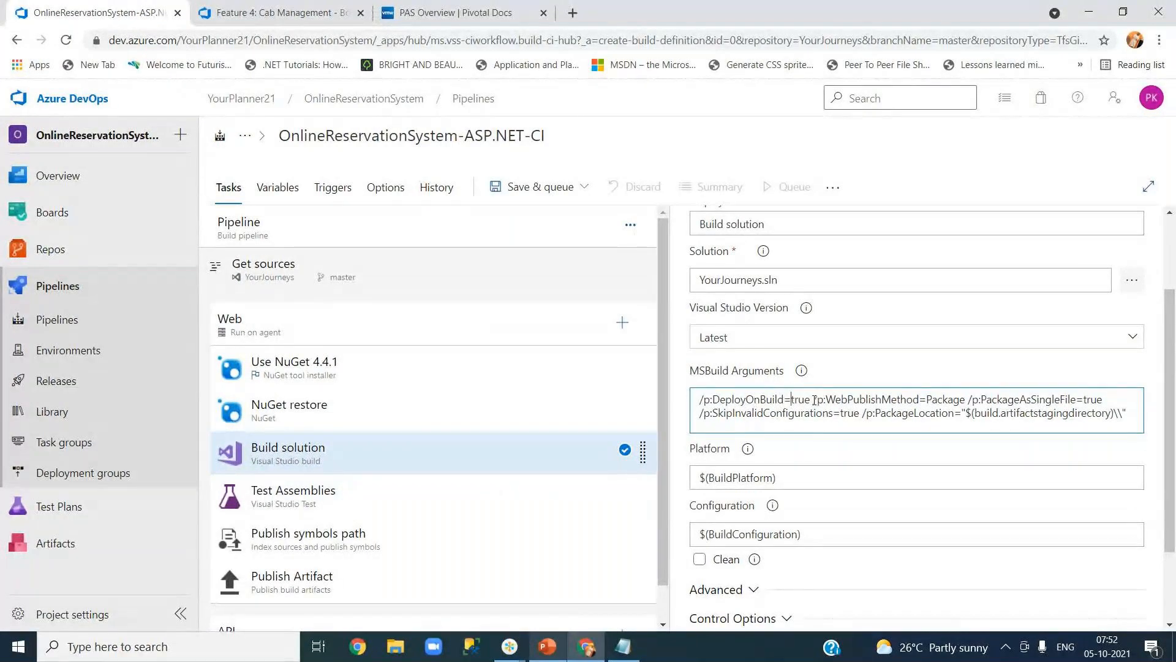
pyautogui.click(816, 440)
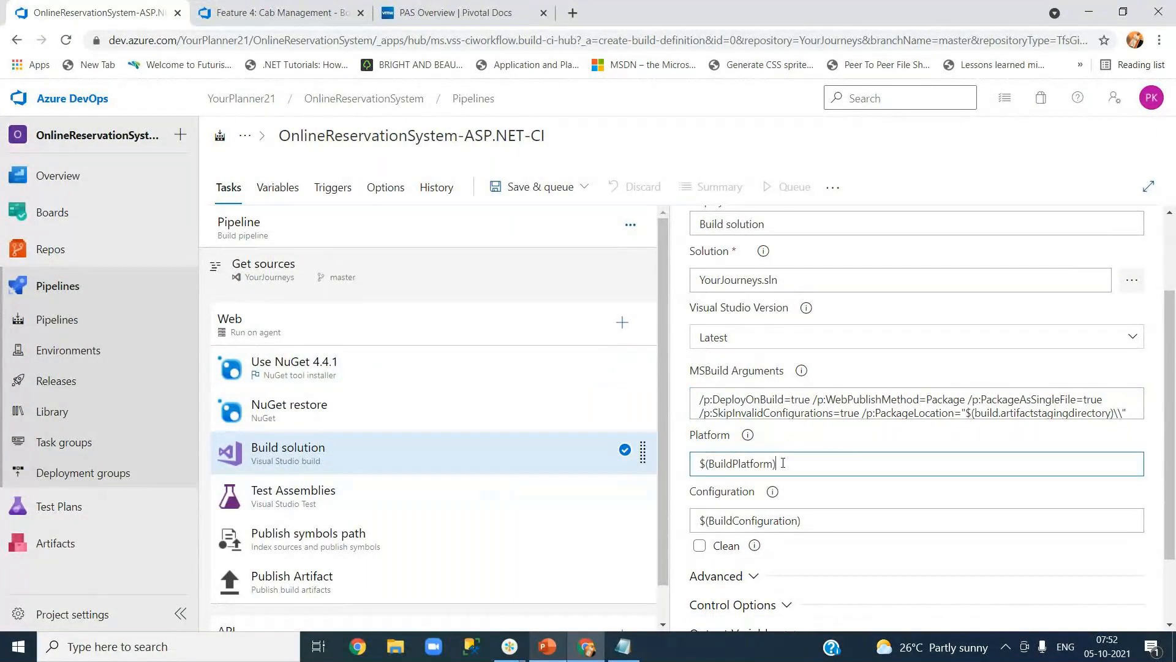
pyautogui.moveTo(783, 464); pyautogui.dragTo(698, 471)
pyautogui.moveTo(817, 520); pyautogui.dragTo(688, 528)
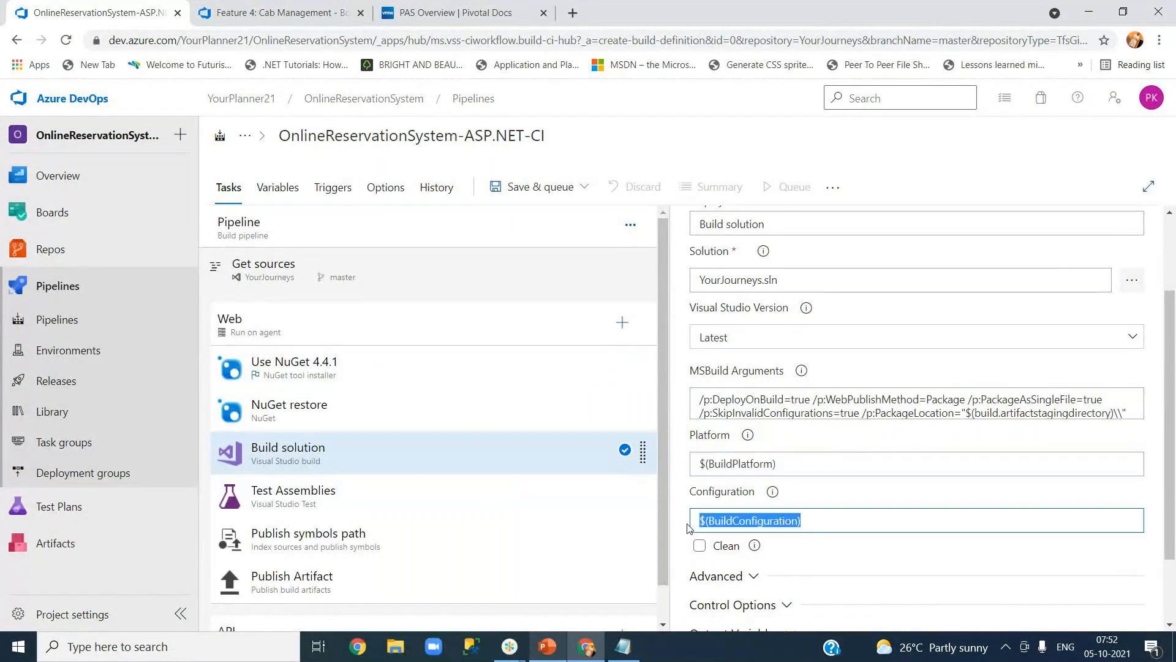
pyautogui.click(803, 496)
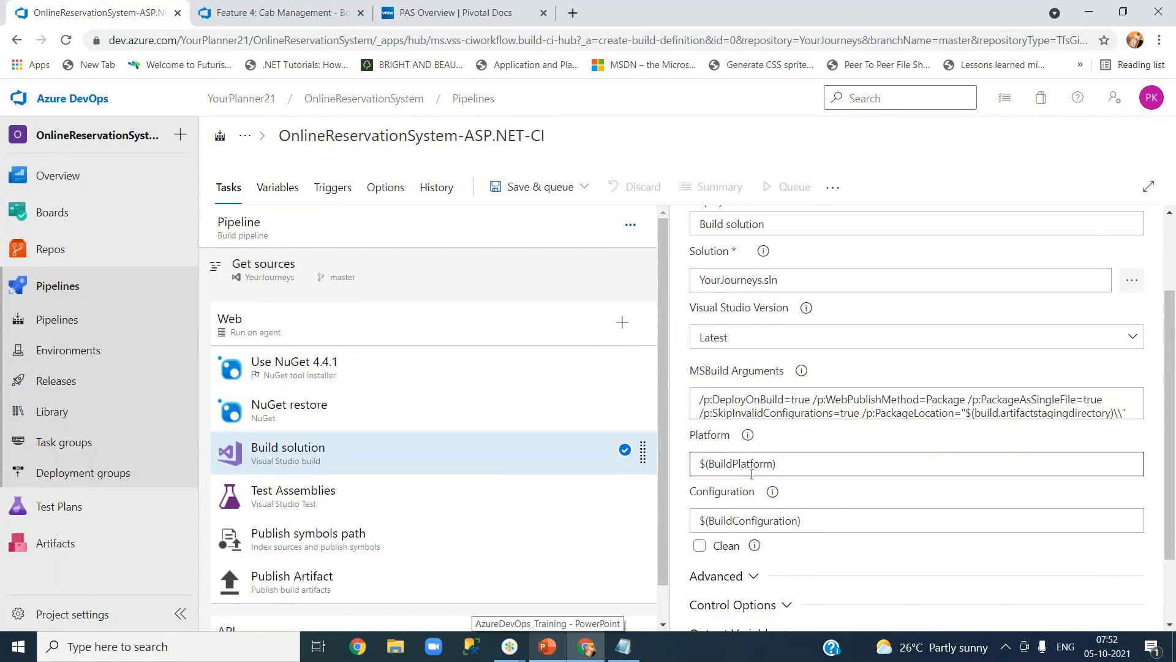
pyautogui.moveTo(797, 464); pyautogui.dragTo(697, 463)
pyautogui.moveTo(818, 520); pyautogui.dragTo(698, 522)
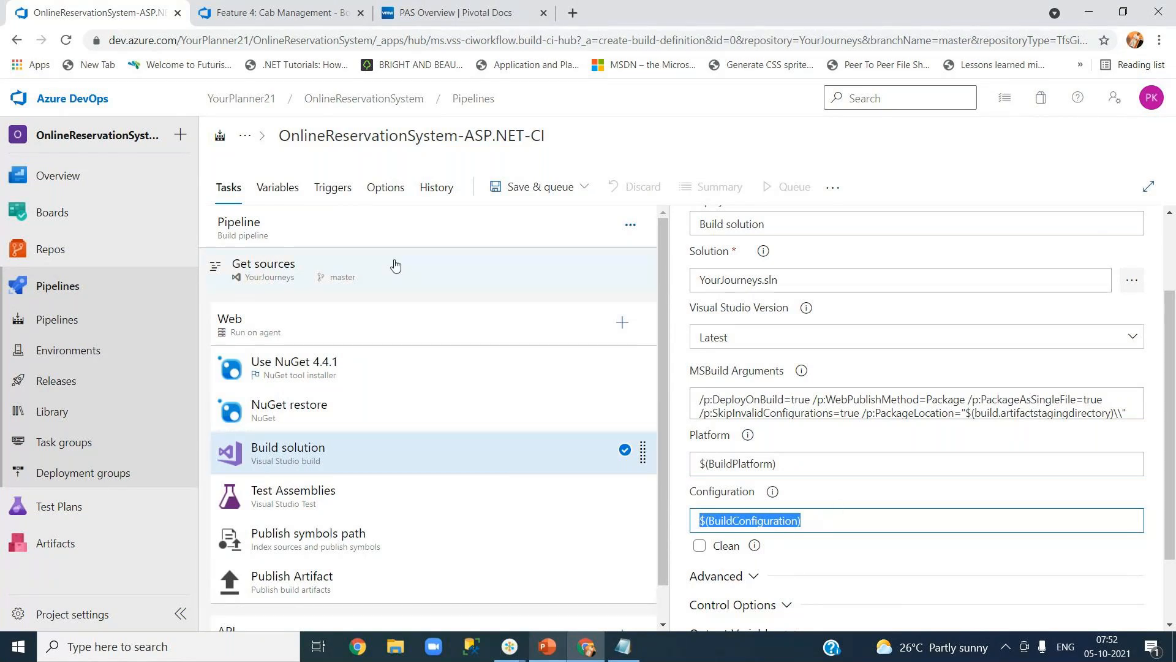
pyautogui.click(279, 187)
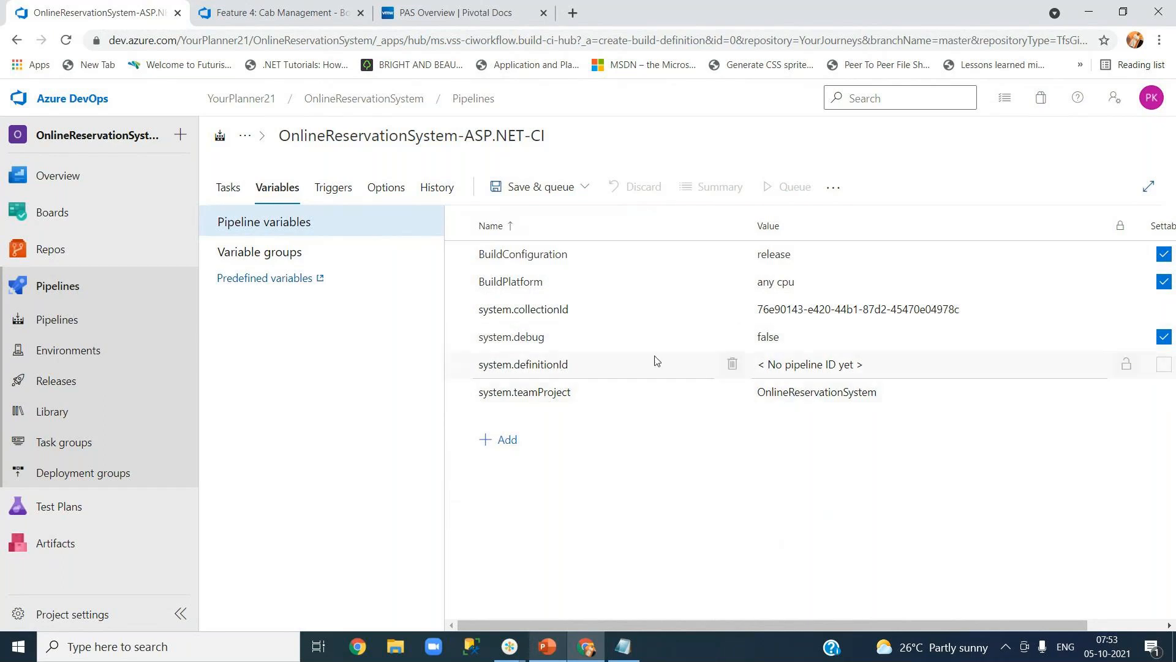
pyautogui.click(227, 192)
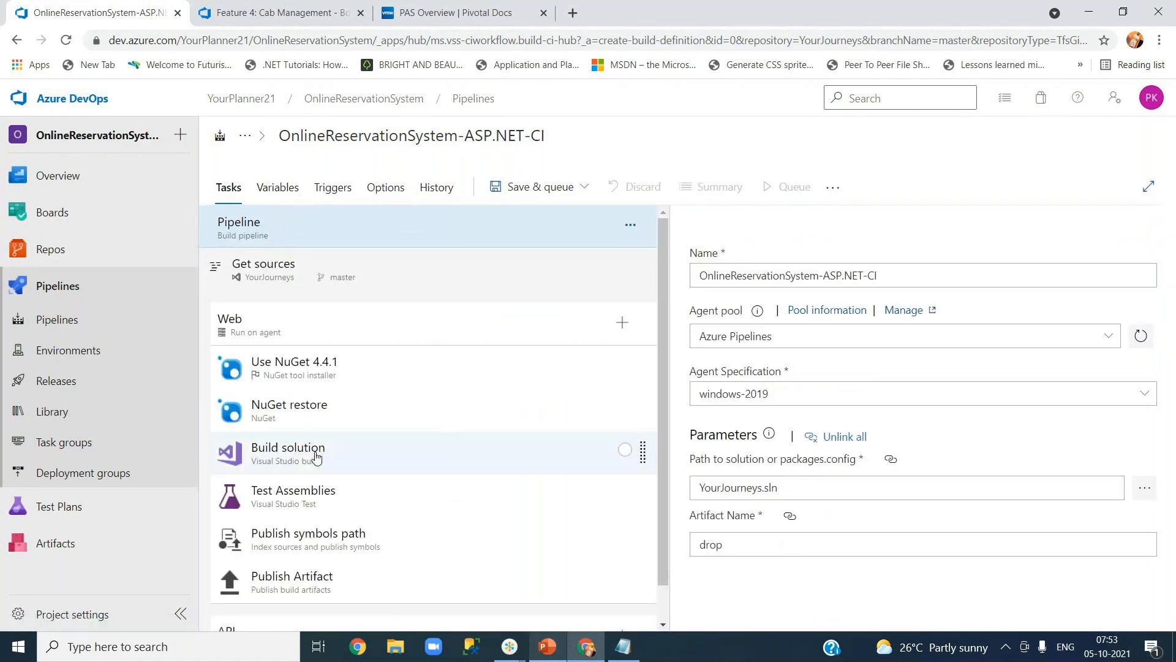
# Open the Build solution task and expand its Advanced section, showing MSBuild x86 architecture.
pyautogui.click(315, 457)
pyautogui.scroll(-2, 1082, 441)
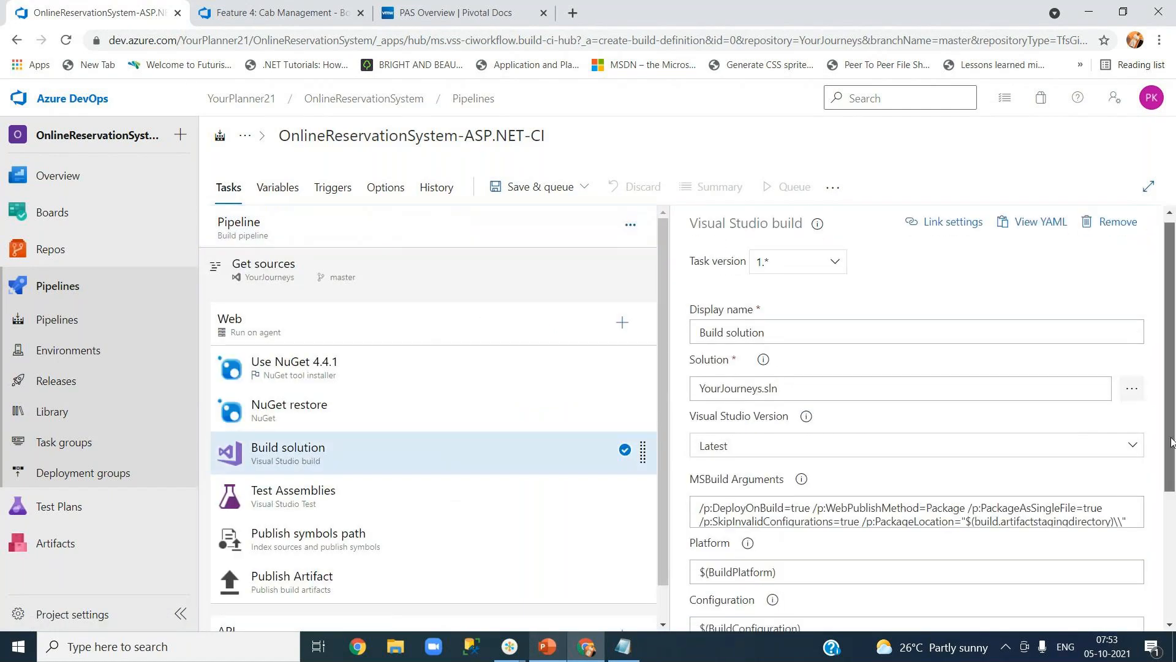
pyautogui.scroll(-2, 1173, 508)
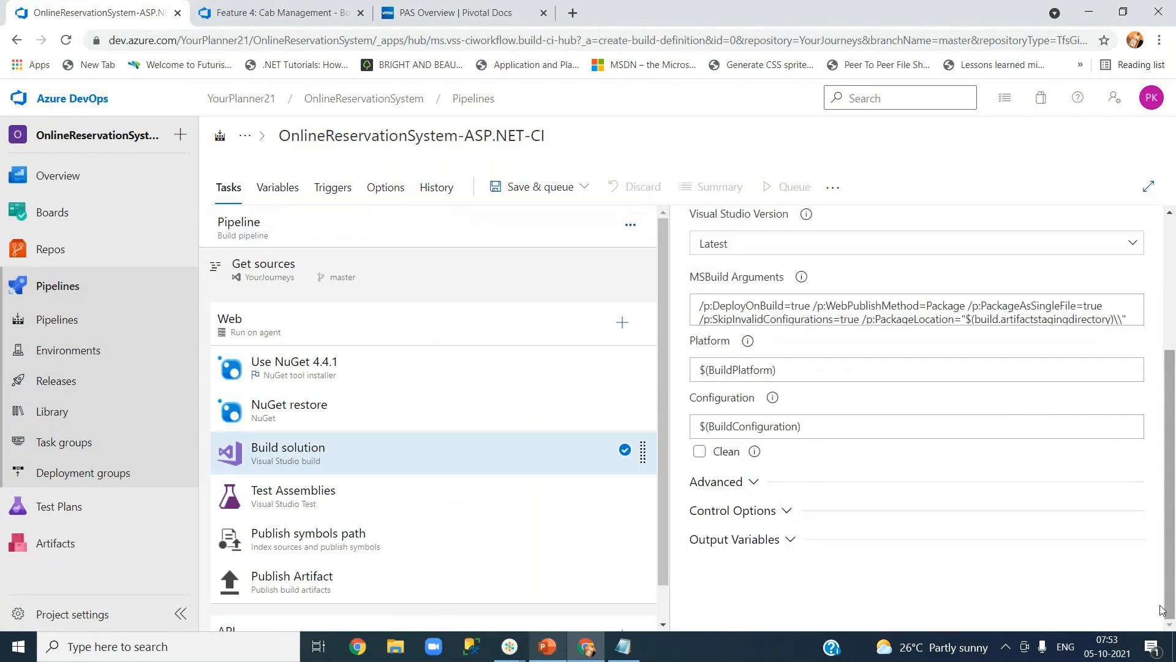
pyautogui.click(753, 483)
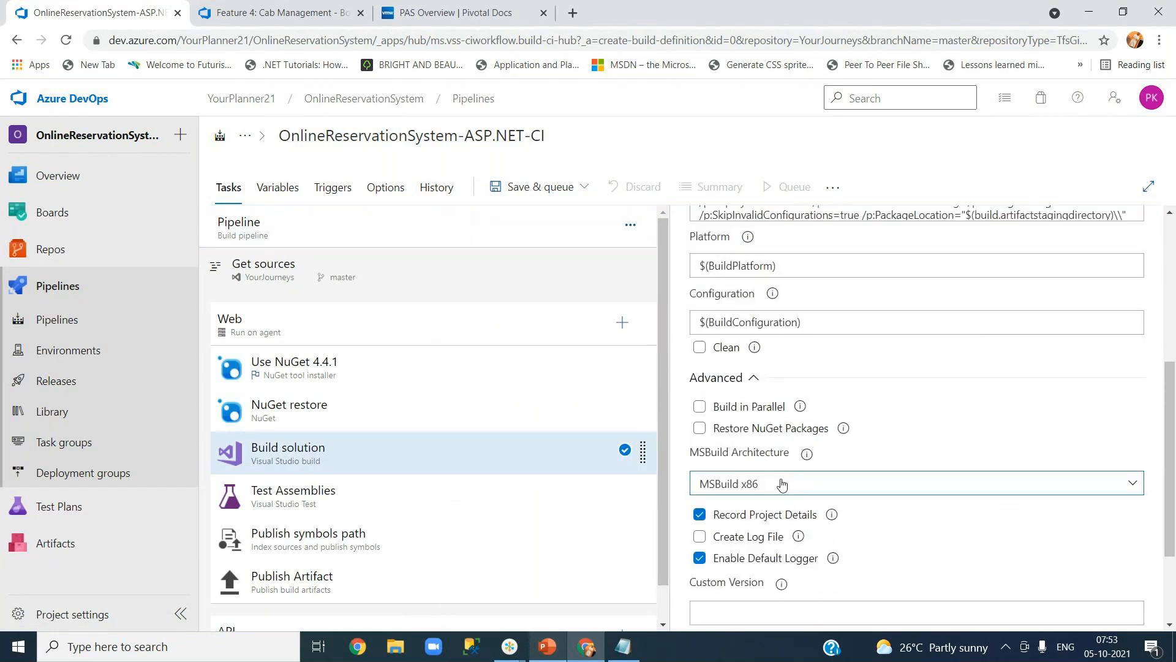
pyautogui.scroll(-2, 1173, 470)
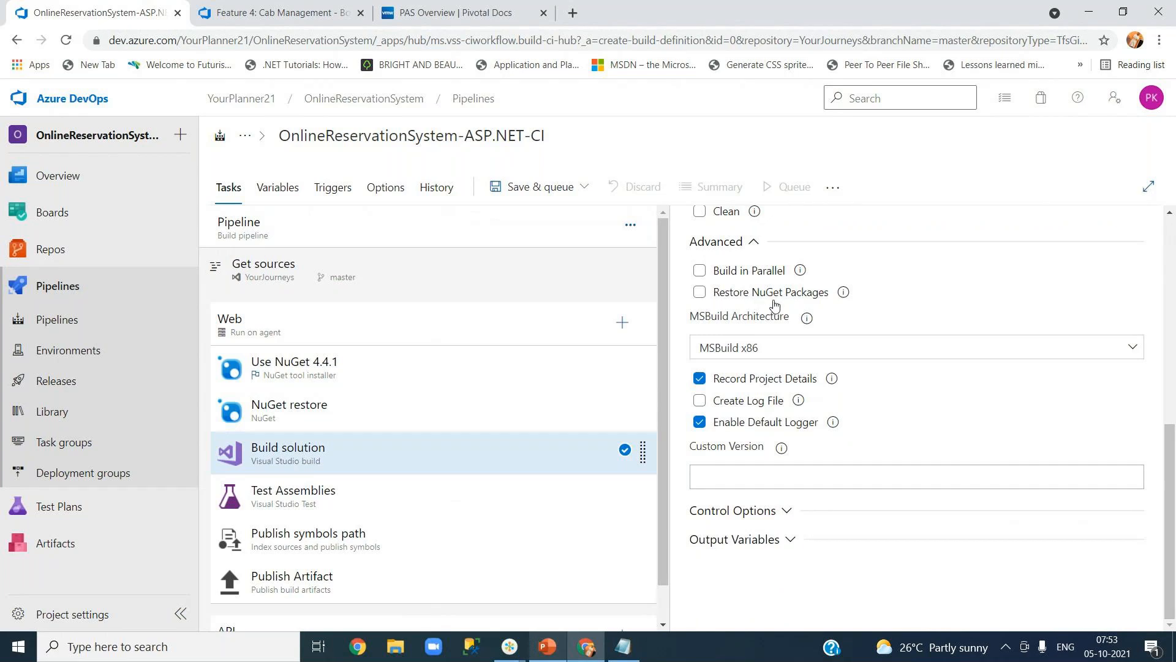
pyautogui.click(757, 244)
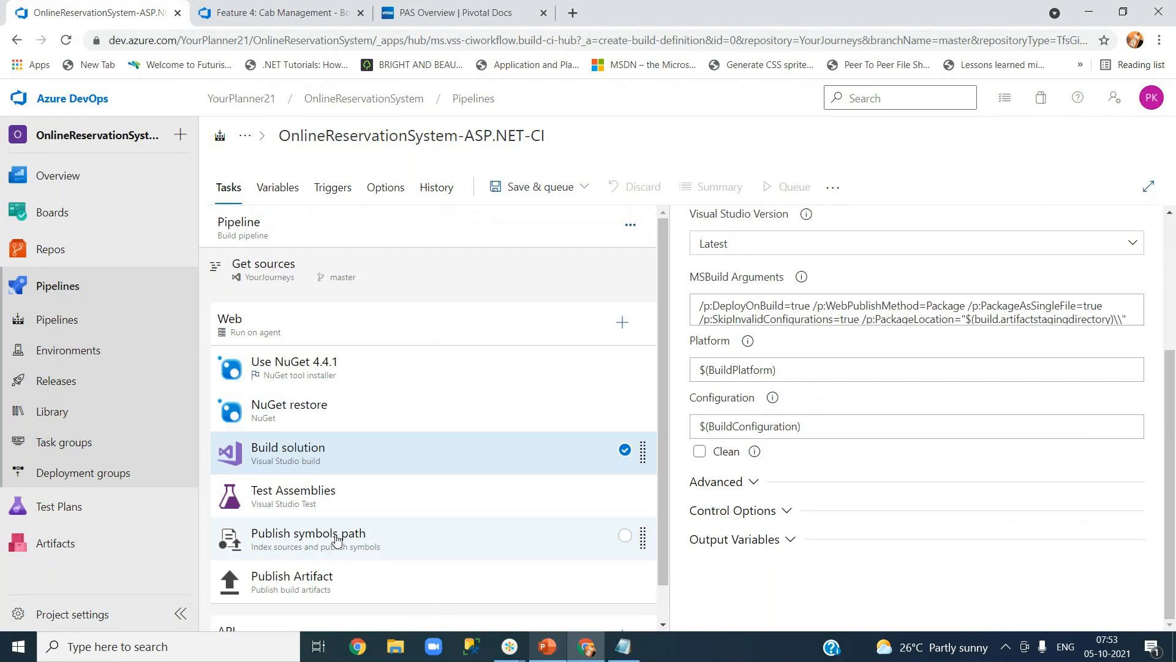
pyautogui.click(320, 502)
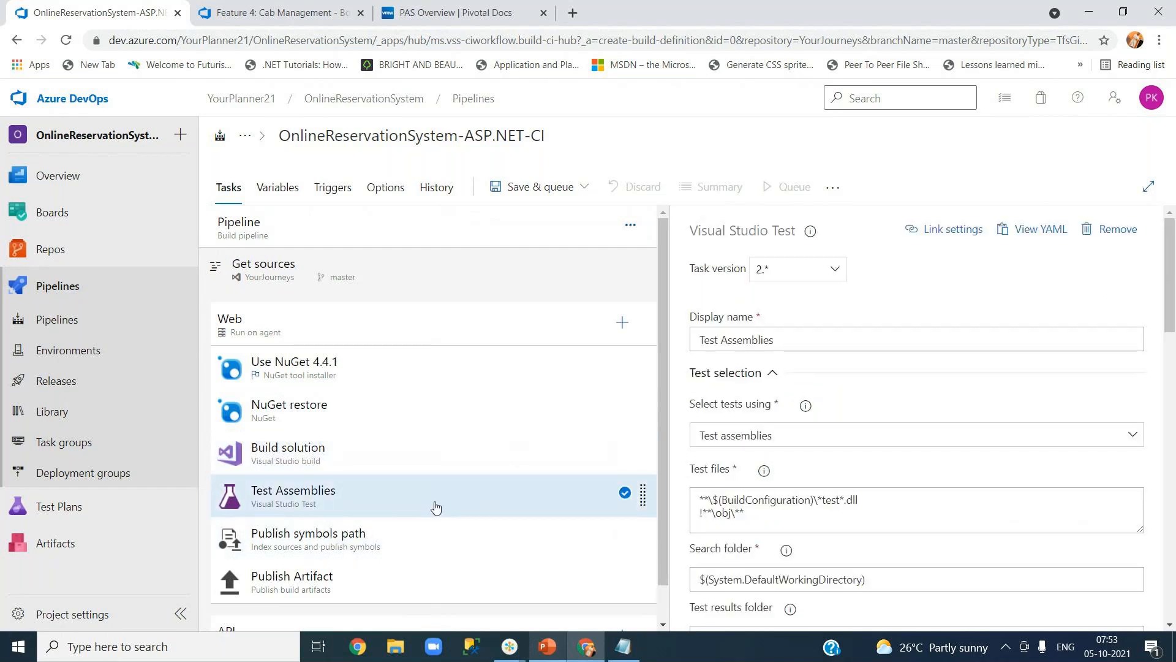
pyautogui.click(418, 464)
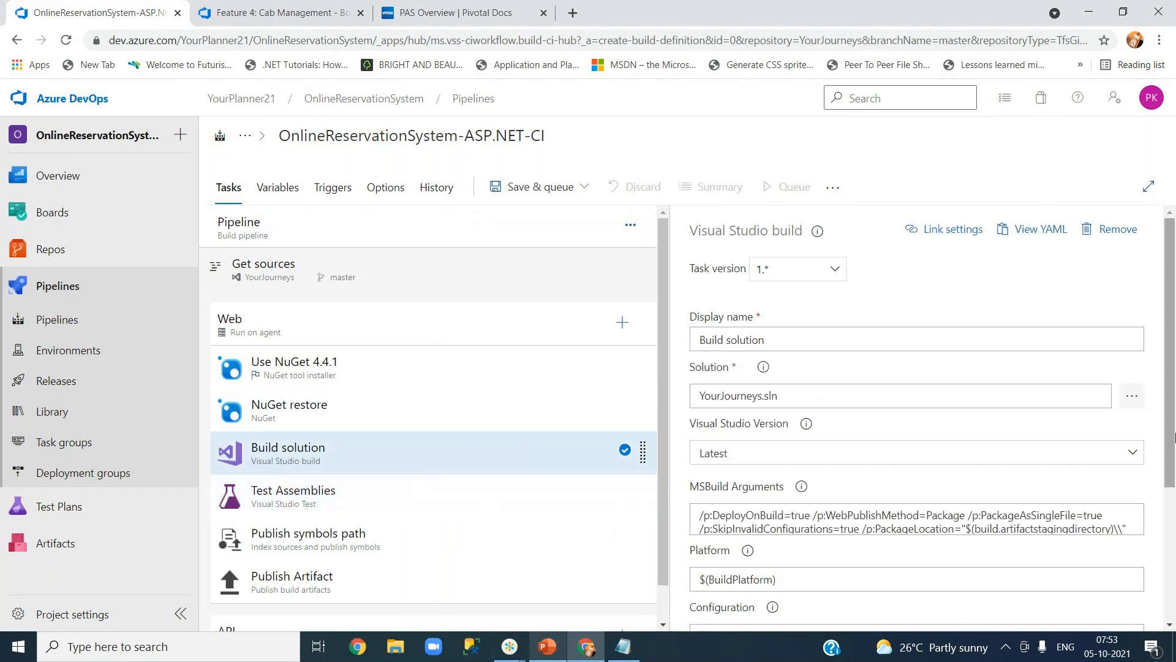
pyautogui.scroll(-4, 792, 417)
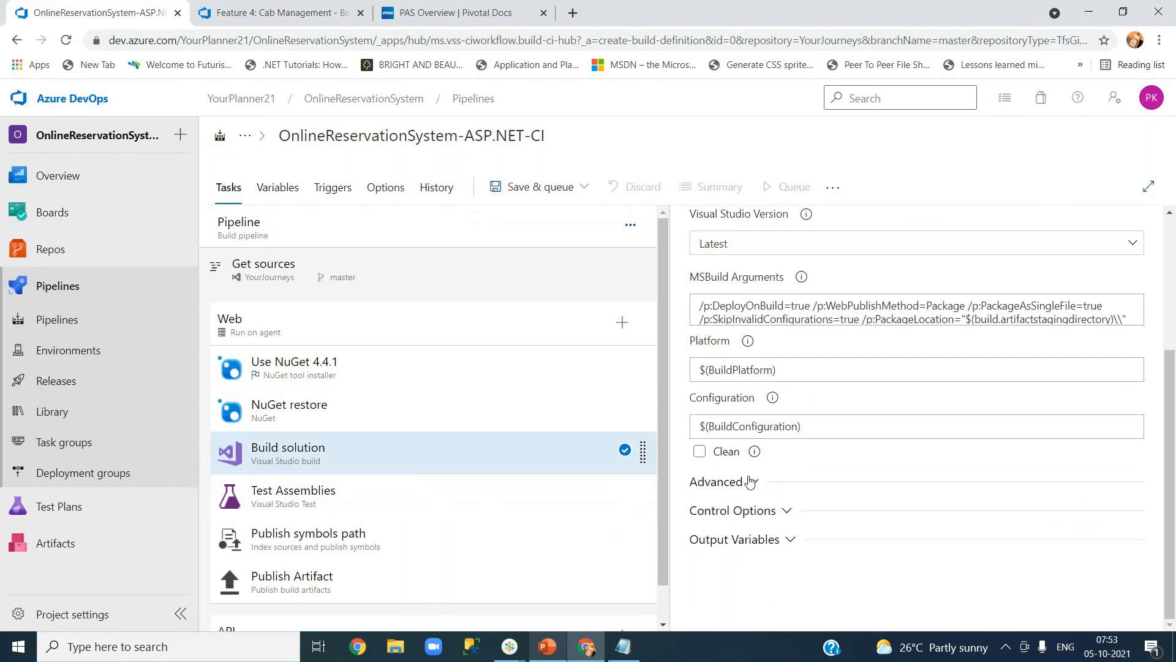
pyautogui.click(750, 482)
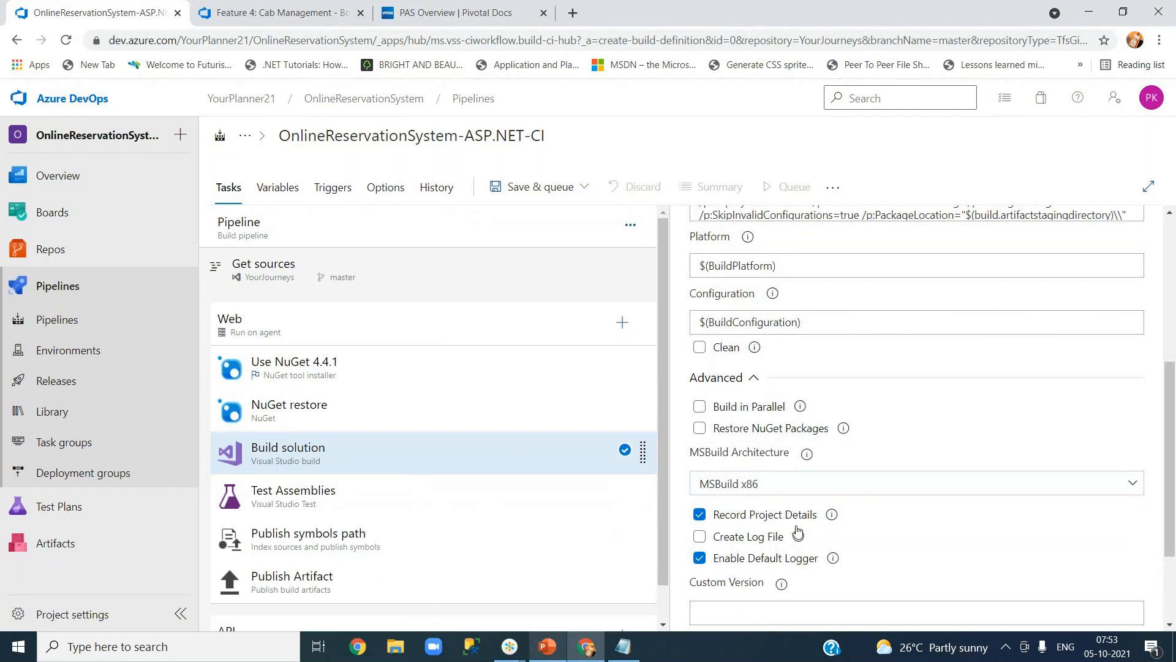
# Enable Create Log File and set Log File Verbosity to Diagnostic in the Build solution task.
pyautogui.click(700, 536)
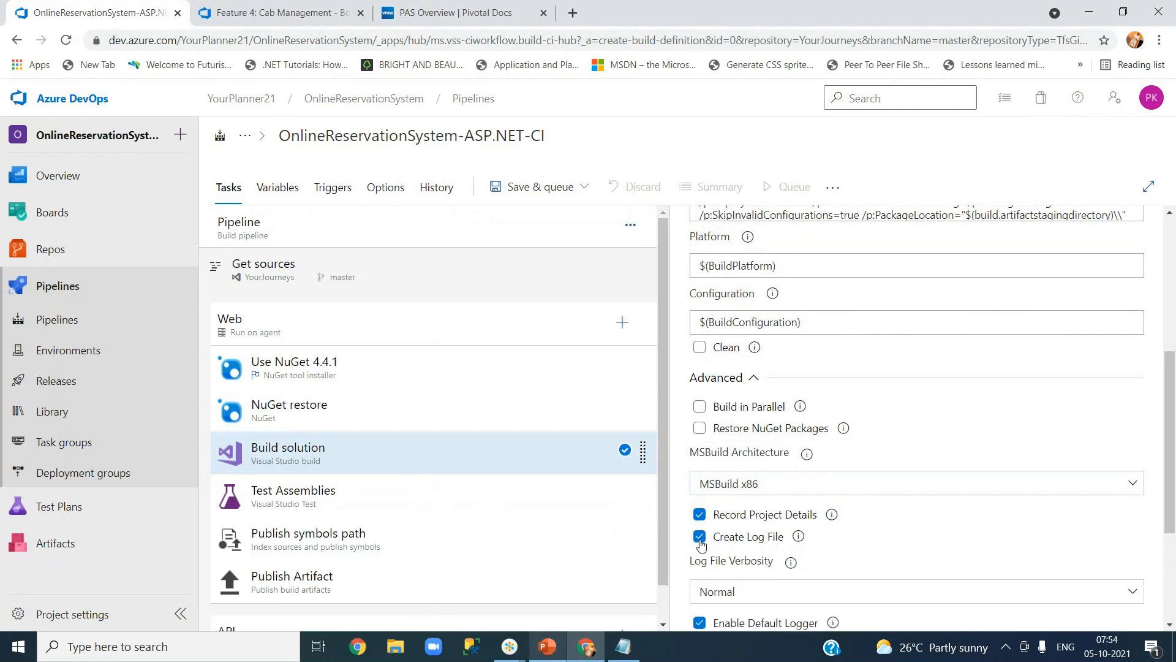
pyautogui.scroll(-2, 1171, 547)
pyautogui.scroll(-1, 753, 398)
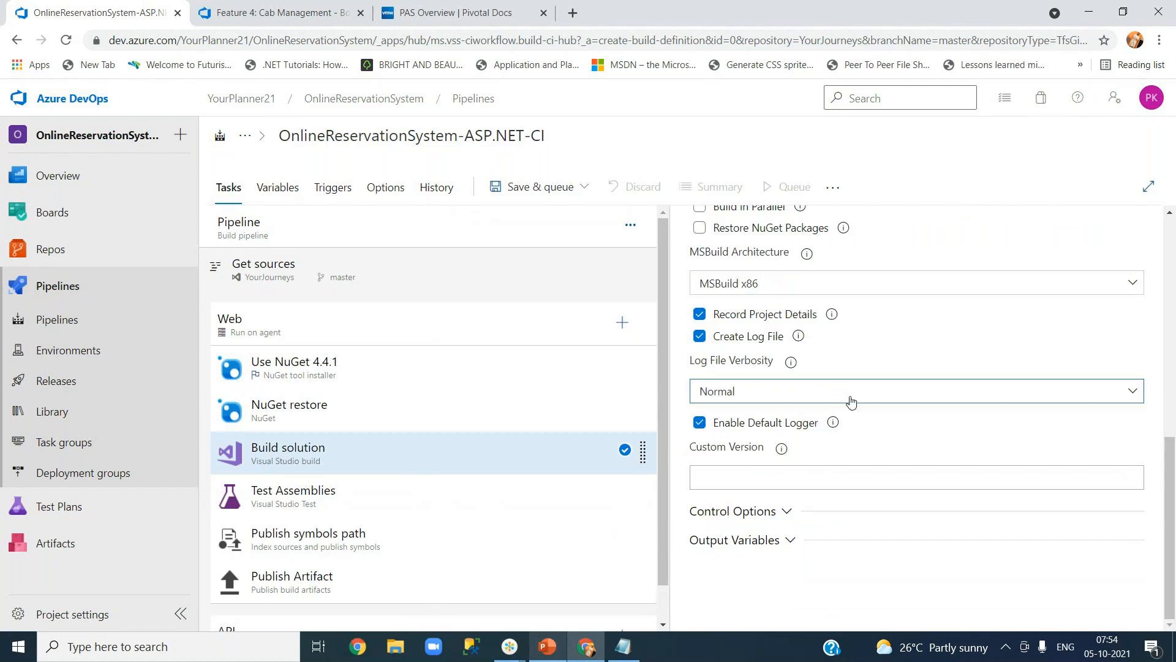
pyautogui.click(781, 396)
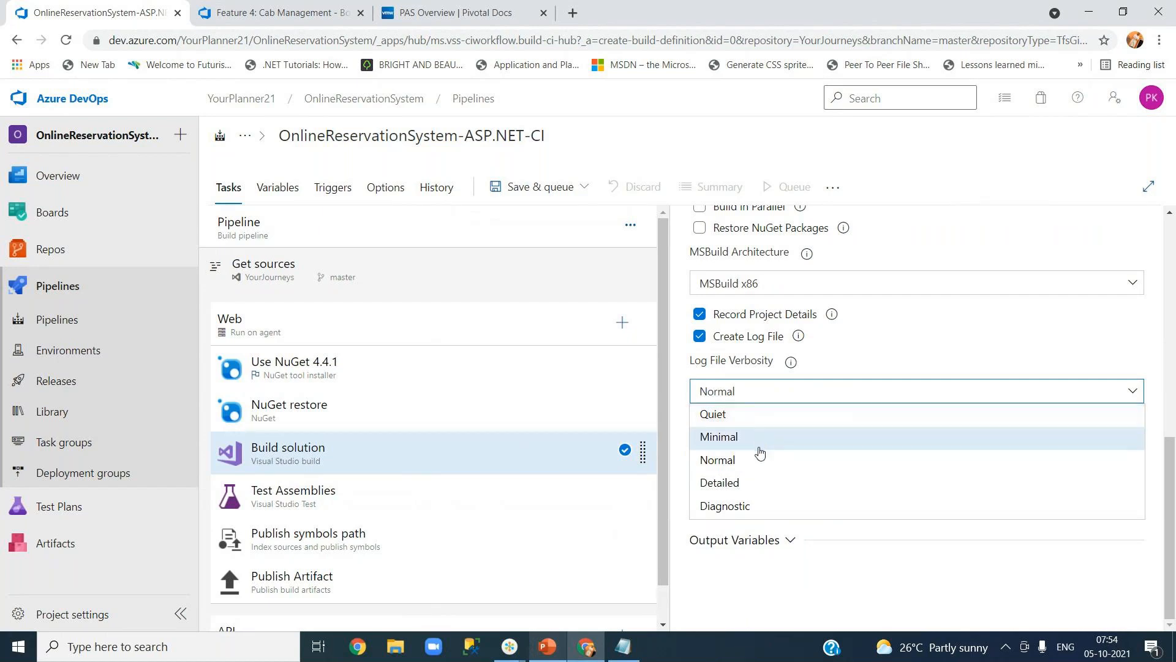
pyautogui.click(773, 506)
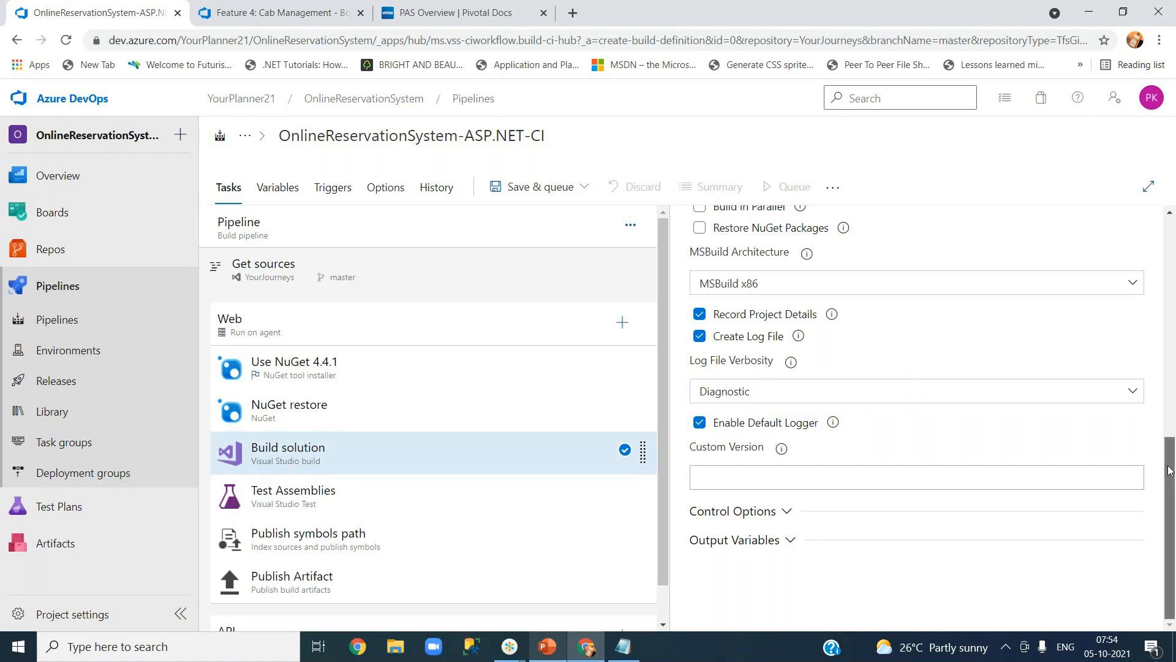
pyautogui.scroll(1, 1168, 443)
pyautogui.moveTo(1168, 441); pyautogui.dragTo(1165, 426)
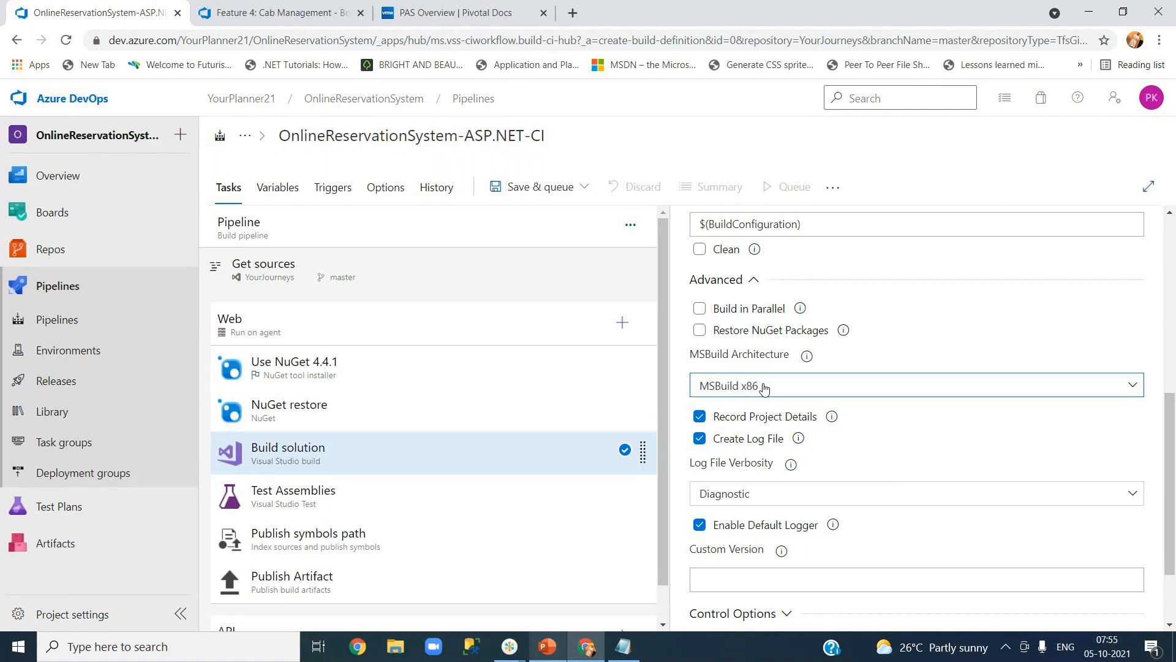
pyautogui.click(725, 390)
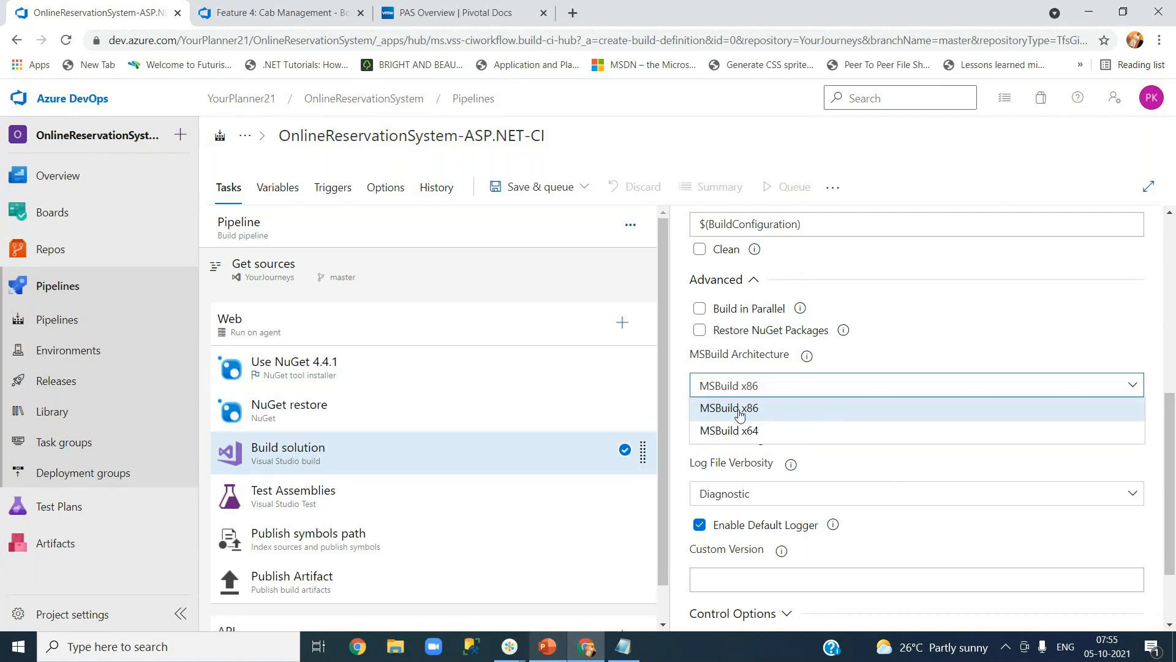
pyautogui.click(740, 414)
pyautogui.click(858, 385)
pyautogui.click(781, 417)
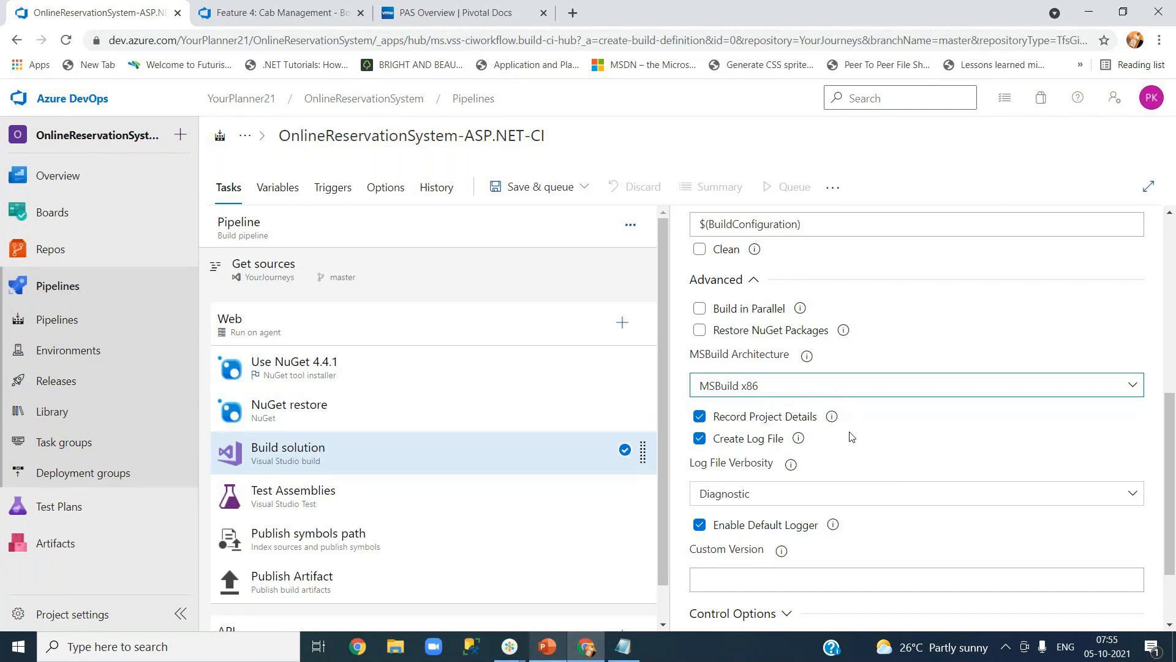
# Search Google for 'x86 vs x64' in a new browser tab.
pyautogui.click(573, 13)
pyautogui.write('go')
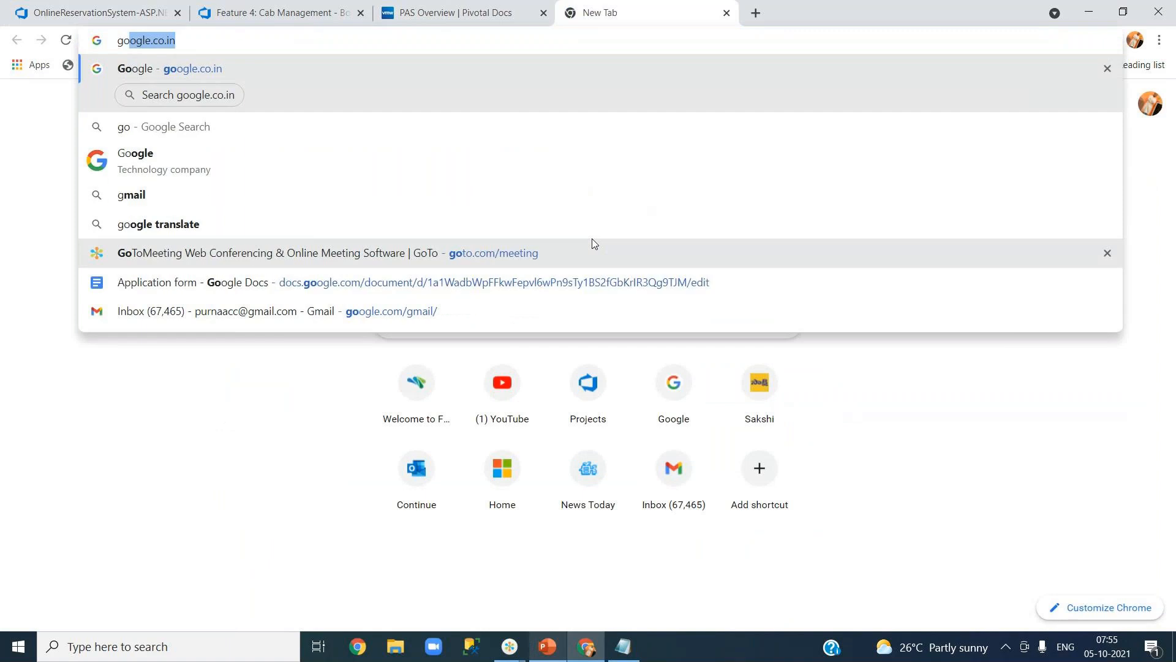
pyautogui.press('Return')
pyautogui.write('x86')
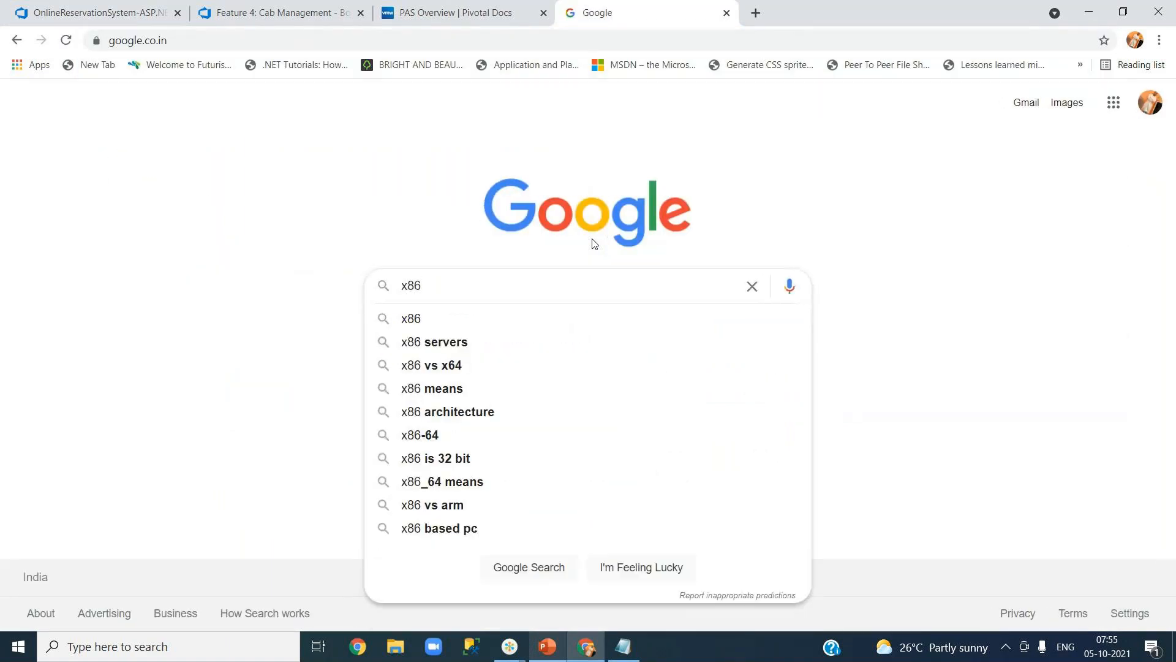
pyautogui.press('Down')
pyautogui.press('Down')
pyautogui.press('Down')
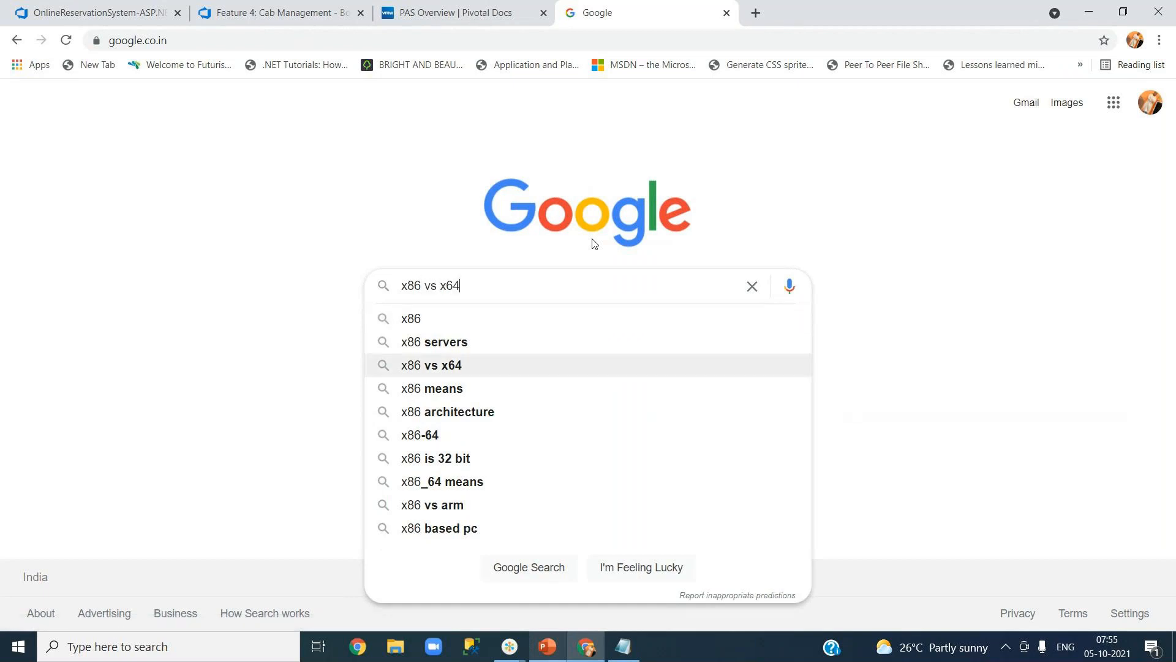
pyautogui.press('Return')
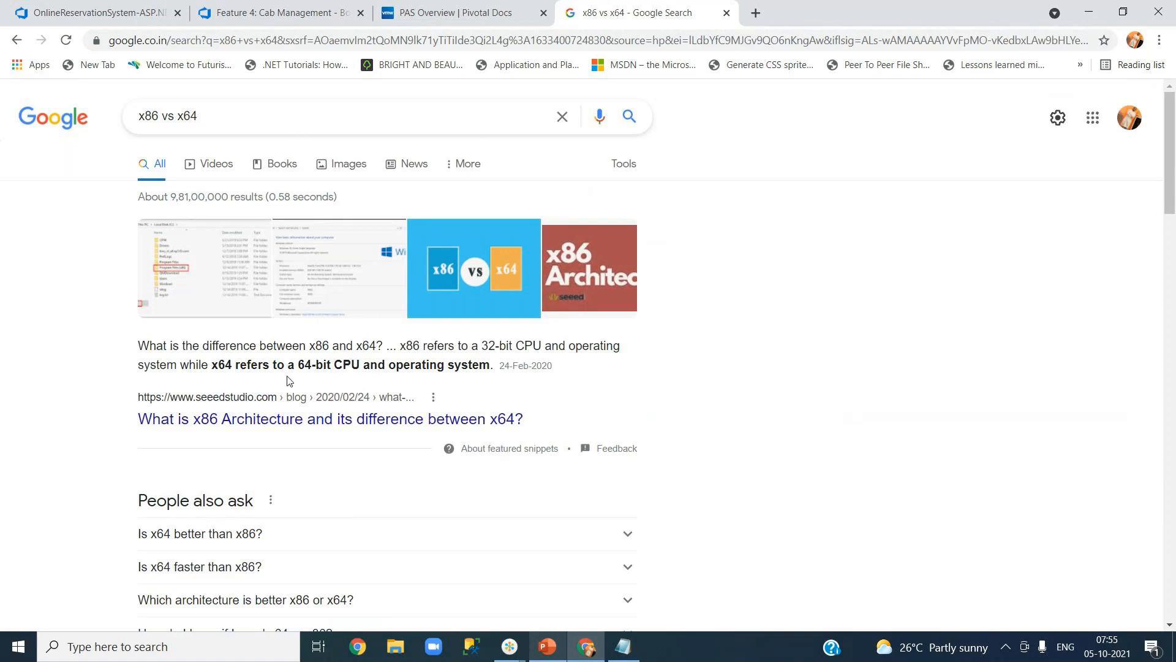
# Read the seeedstudio article on x86 vs x64, then return to the Azure DevOps tab.
pyautogui.moveTo(299, 364); pyautogui.dragTo(363, 364)
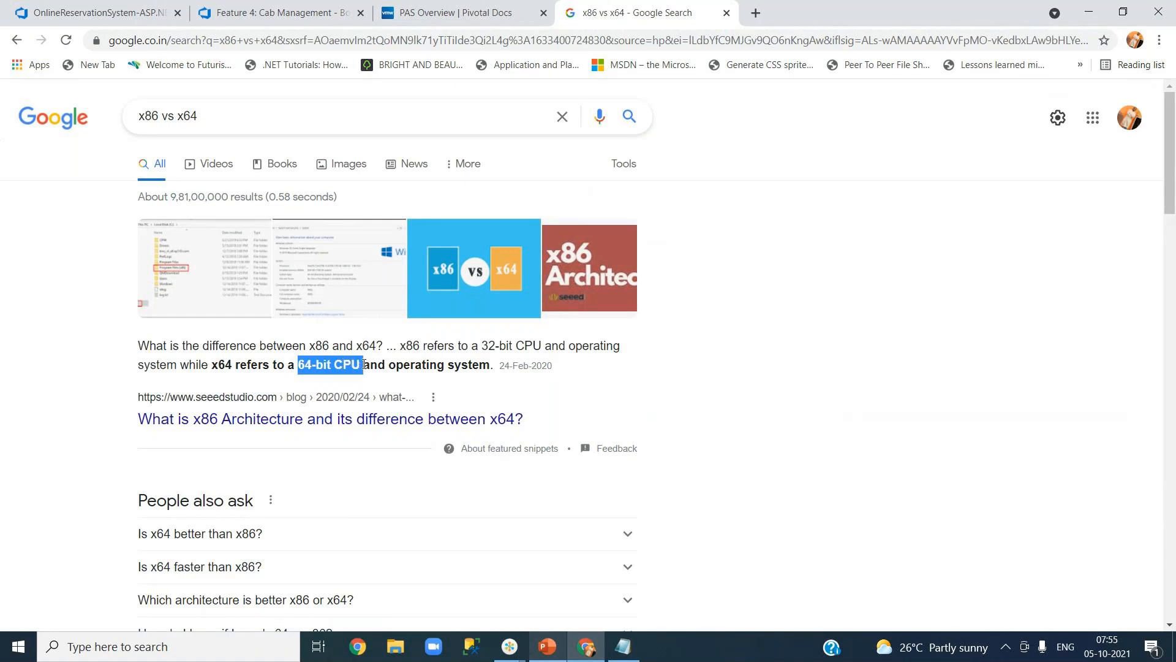
pyautogui.click(280, 420)
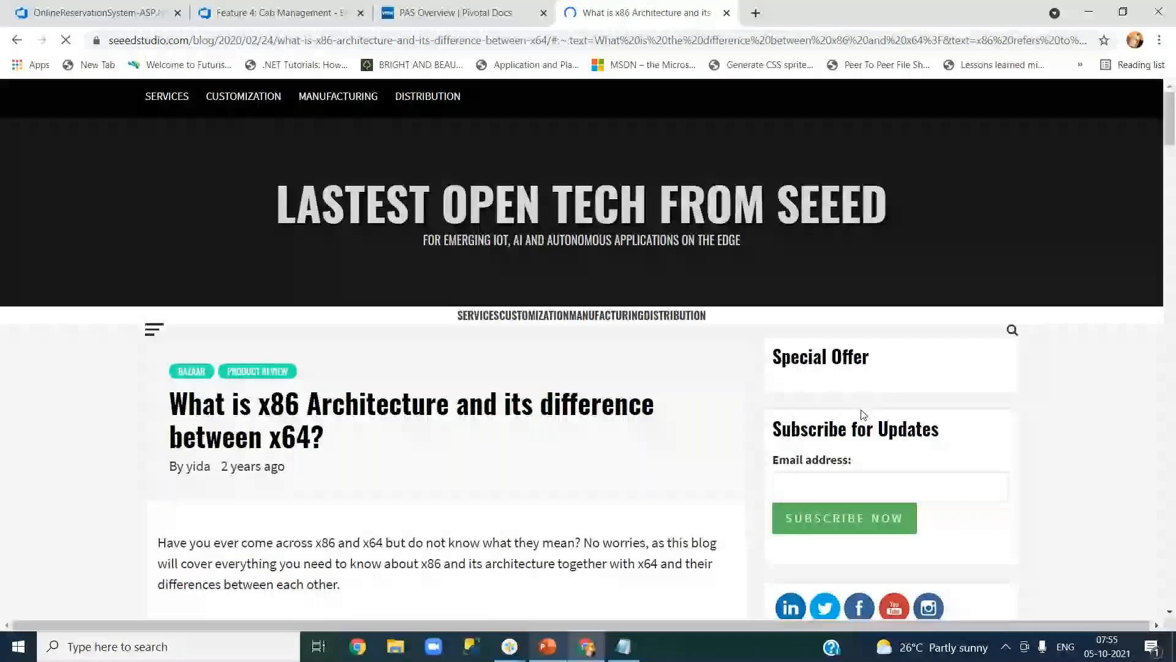
pyautogui.scroll(-10, 607, 481)
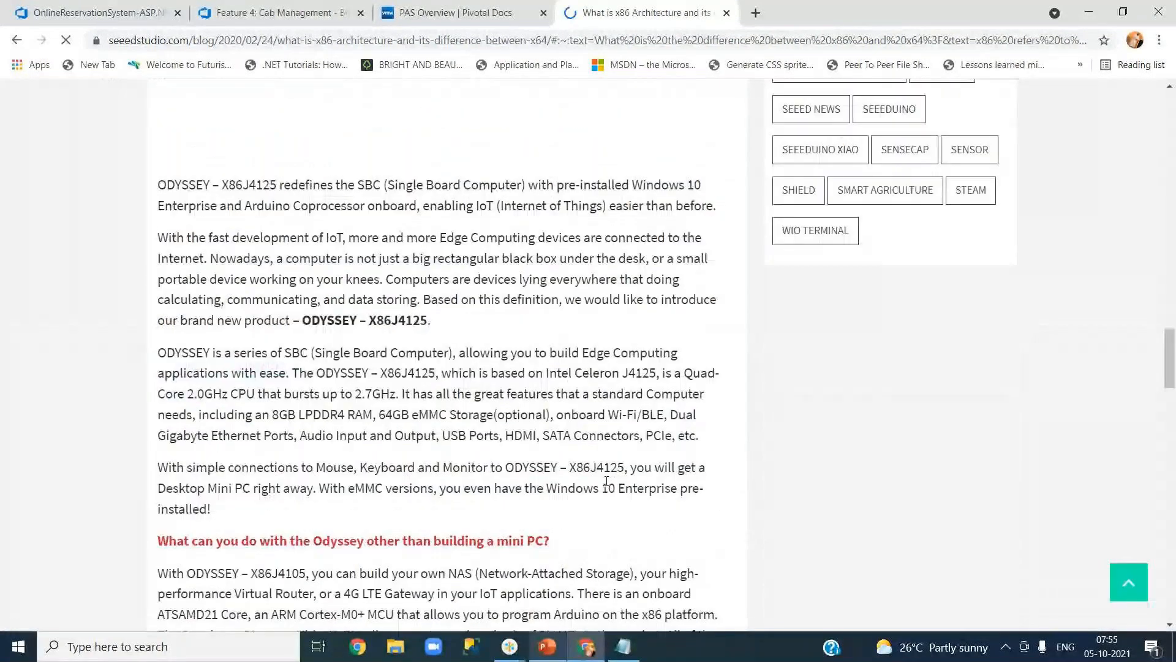
pyautogui.scroll(15, 606, 481)
pyautogui.click(279, 13)
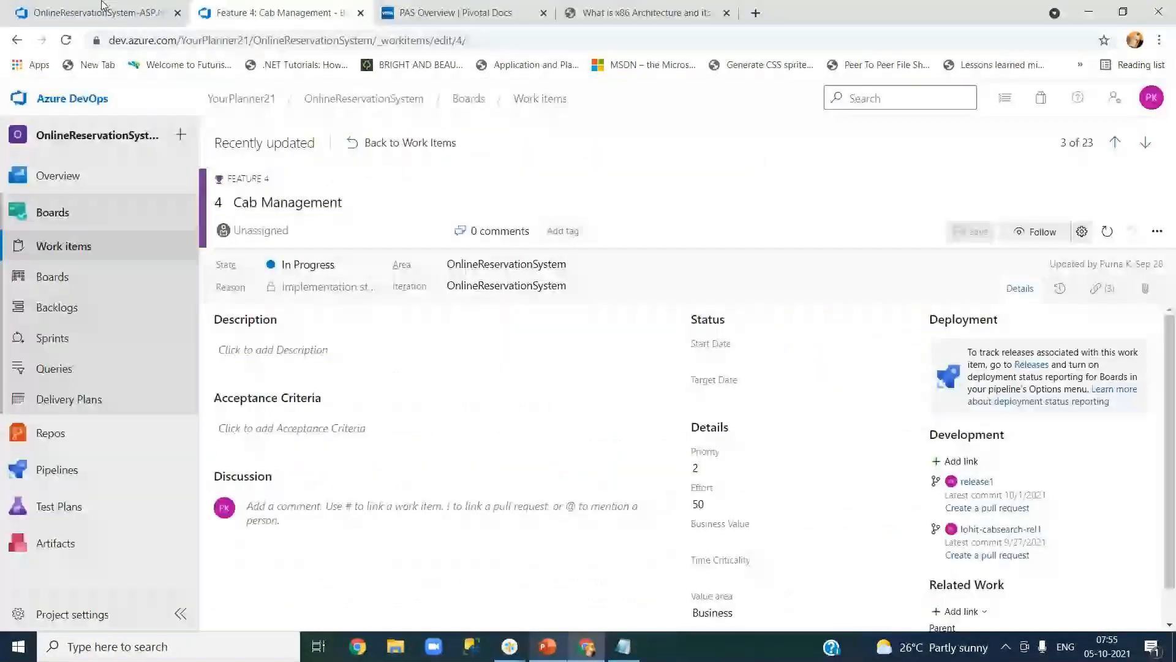
# Change the Build solution task's MSBuild Architecture from x86 to MSBuild x64.
pyautogui.click(102, 7)
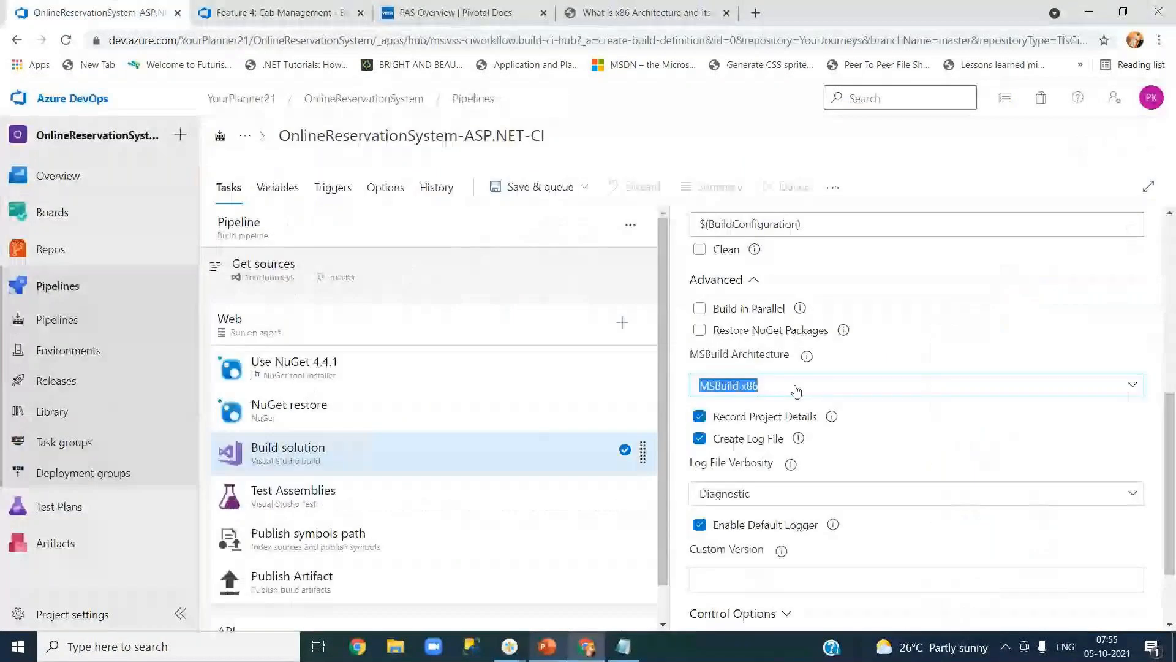
pyautogui.click(796, 386)
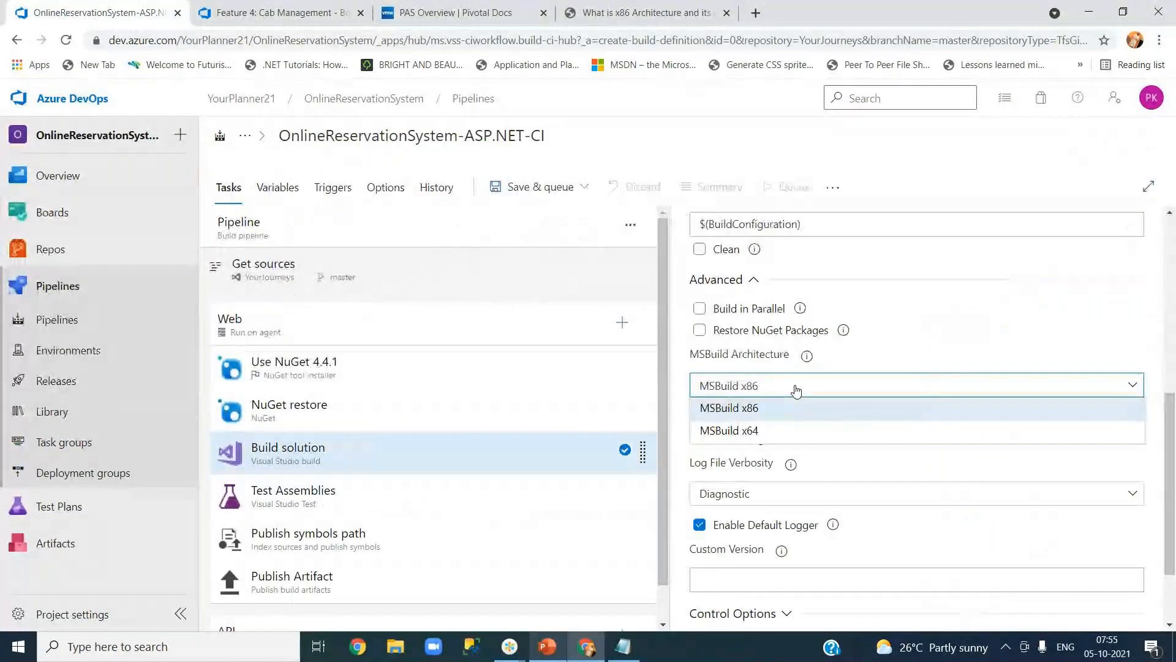
pyautogui.click(807, 431)
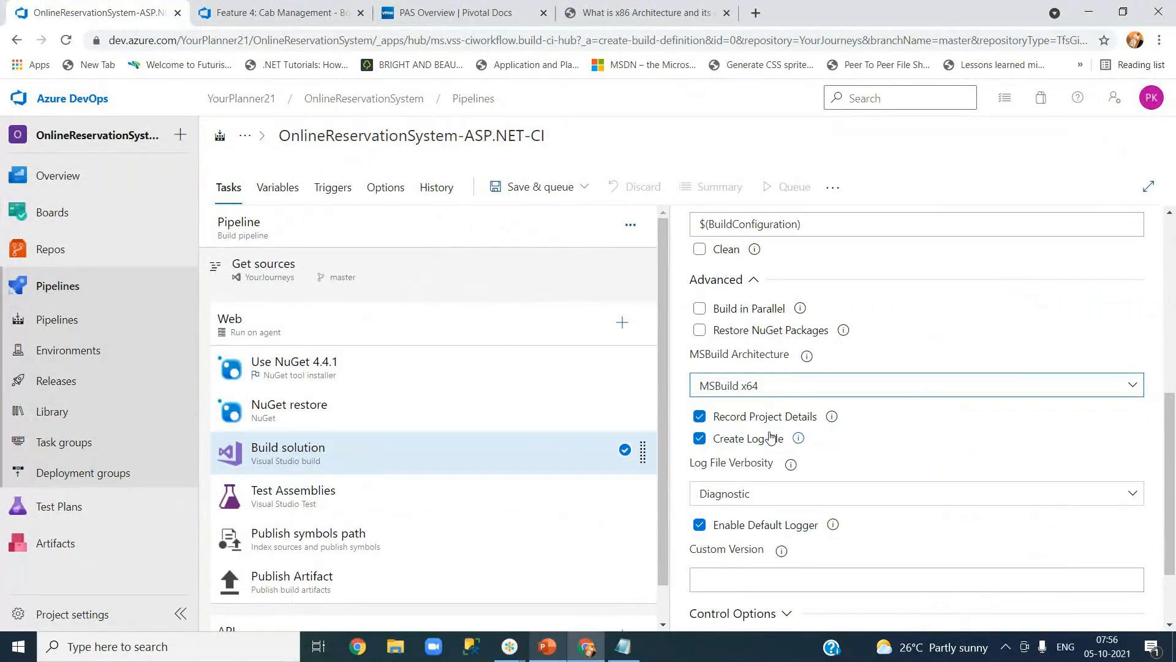
pyautogui.click(751, 389)
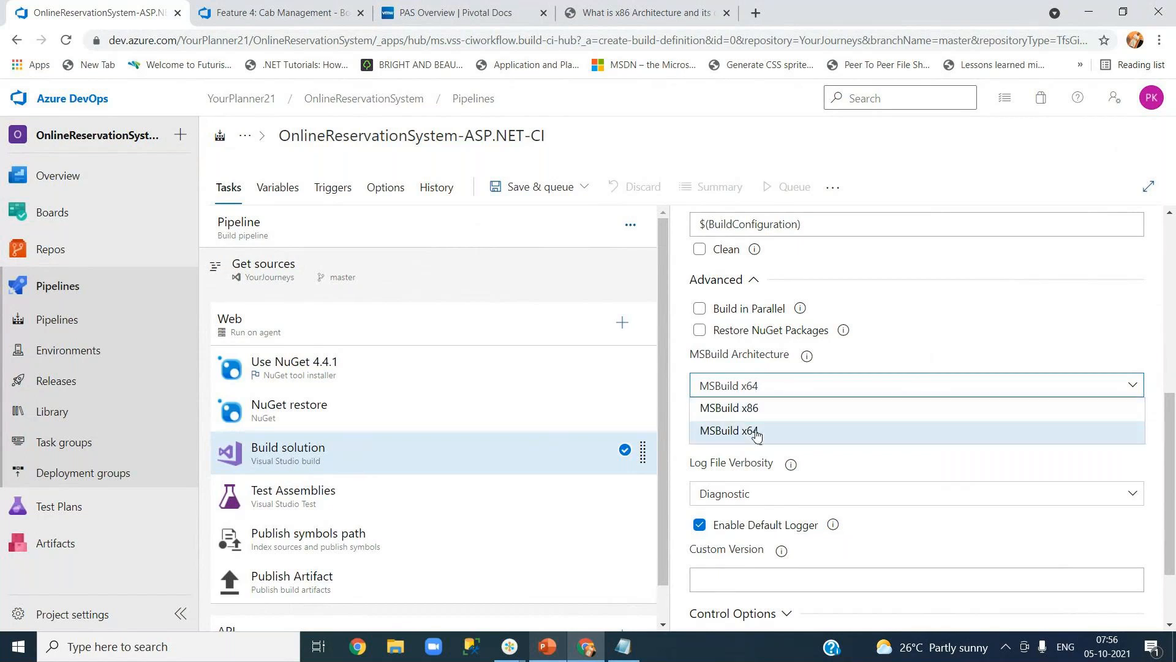
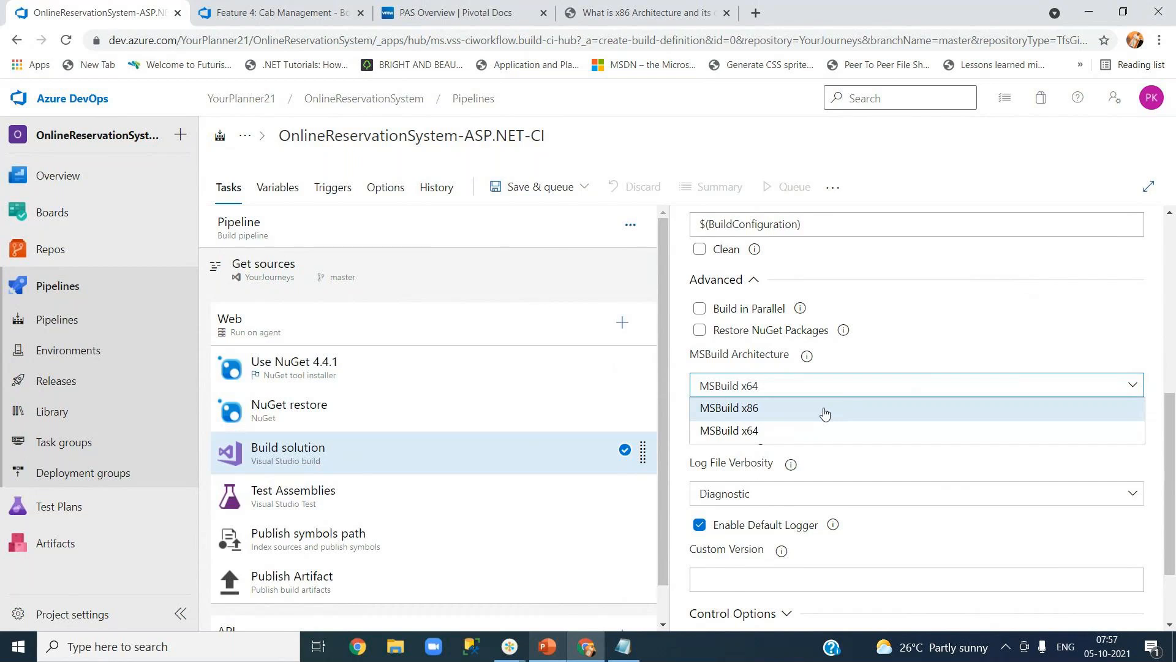
# Keep MSBuild x64 as the Build solution architecture and read its help text.
pyautogui.click(785, 434)
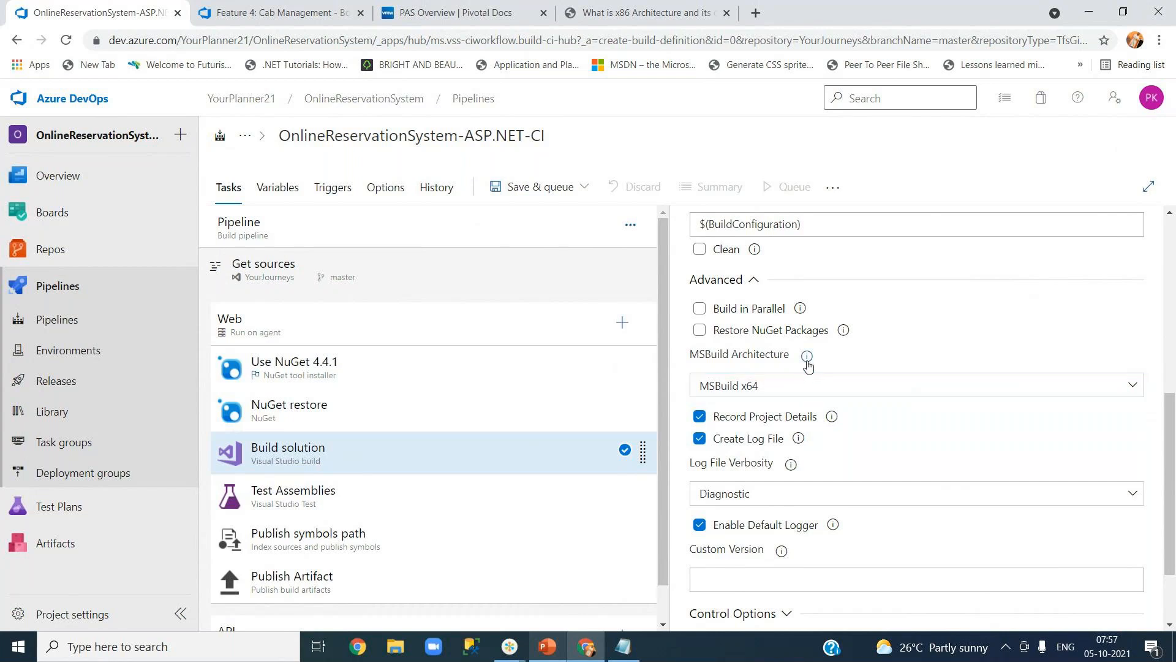
pyautogui.moveTo(807, 364)
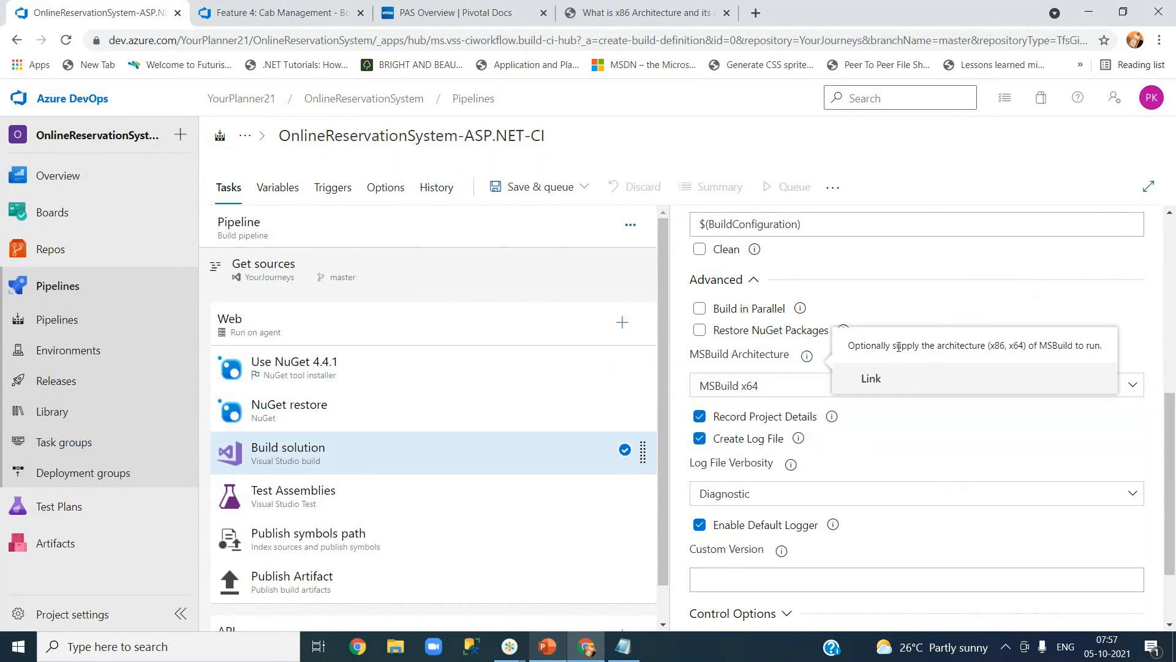
pyautogui.moveTo(899, 346); pyautogui.dragTo(1074, 347)
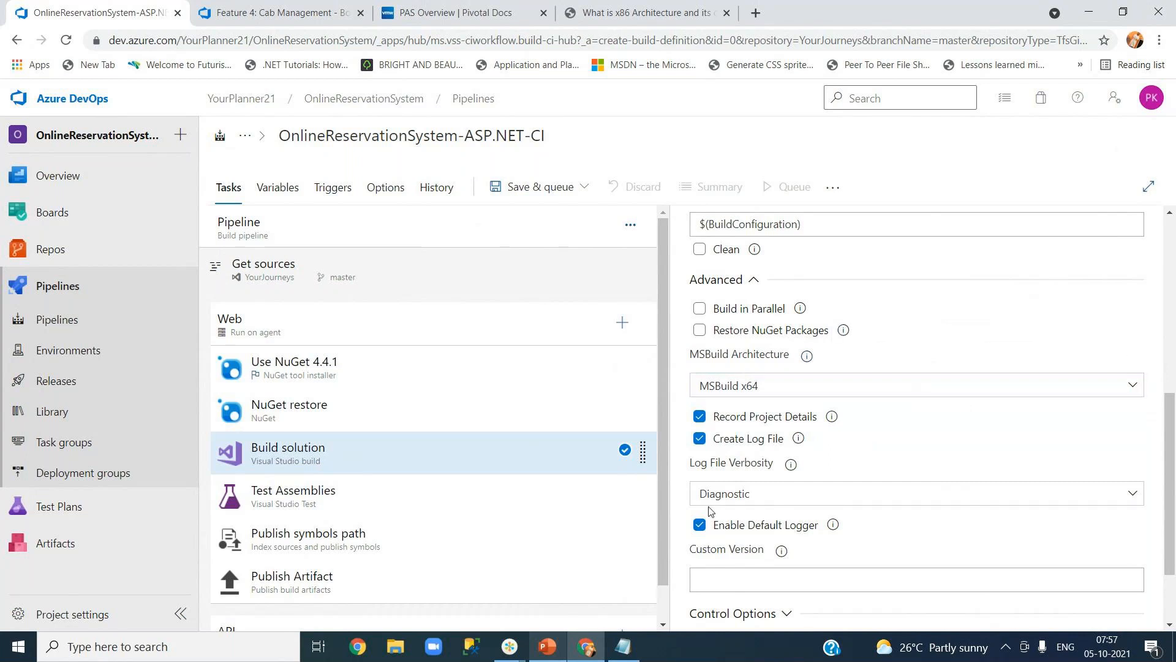
pyautogui.scroll(-2, 746, 481)
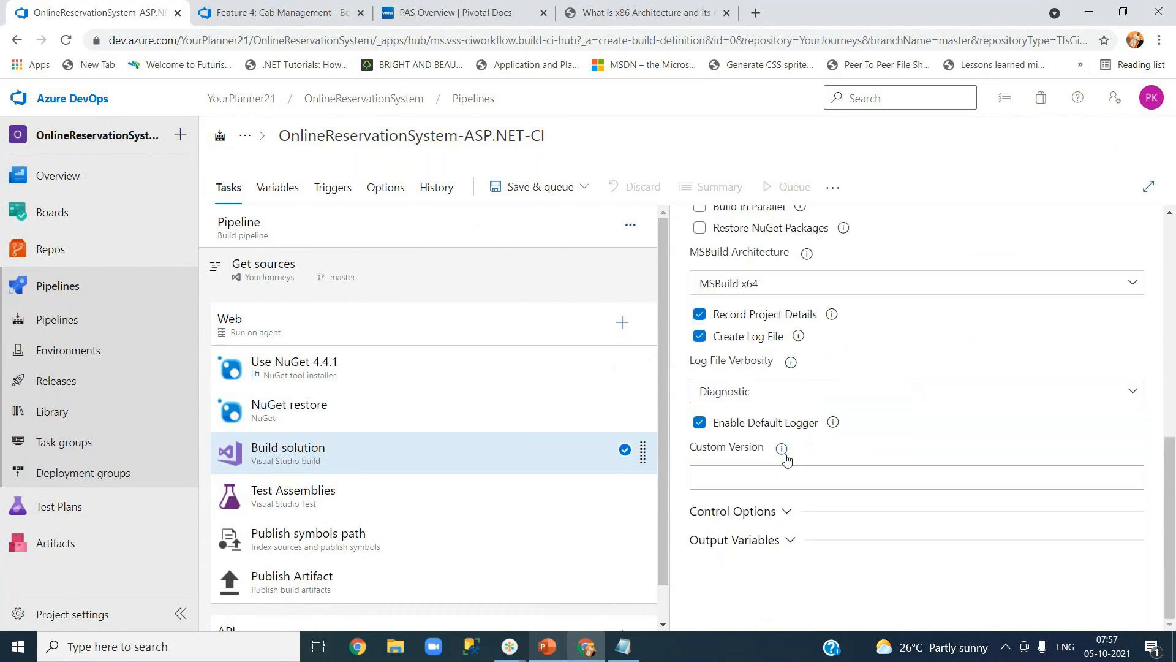
# Check the Custom Version field, then expand and collapse the task's Control Options.
pyautogui.moveTo(784, 452)
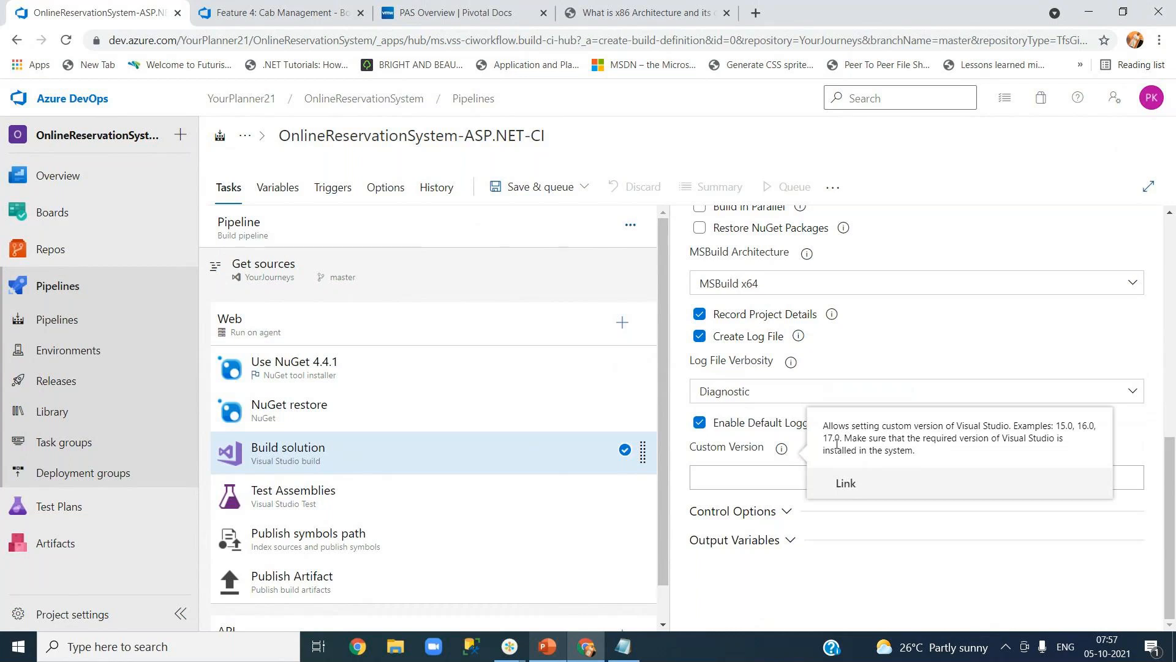
pyautogui.click(735, 477)
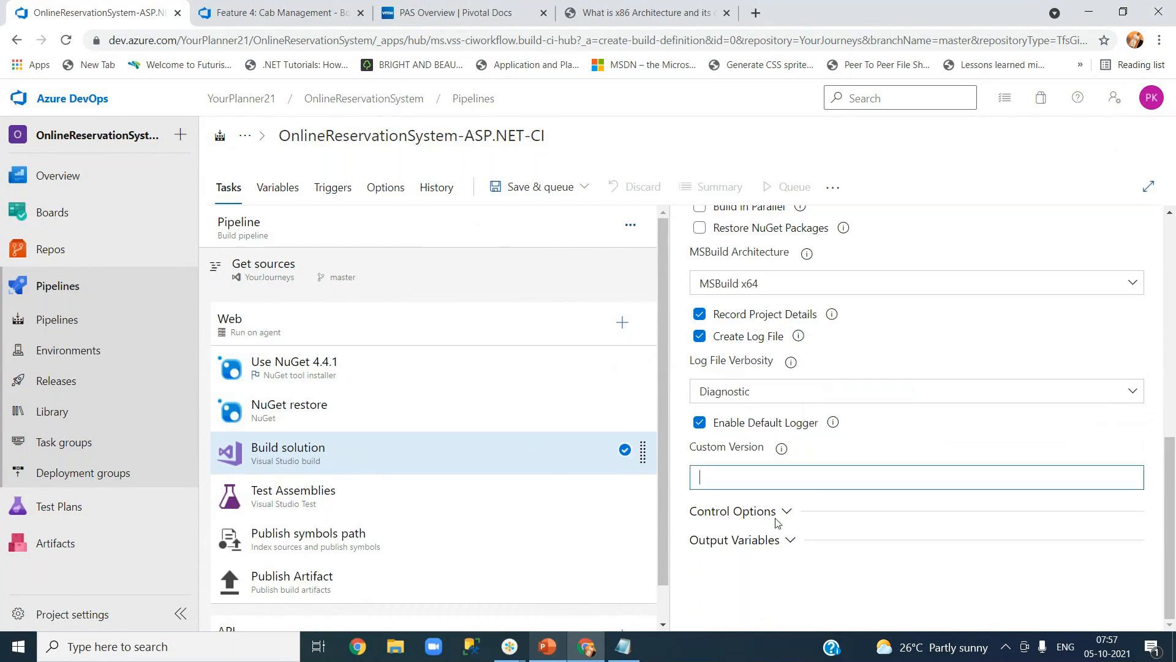
pyautogui.click(778, 514)
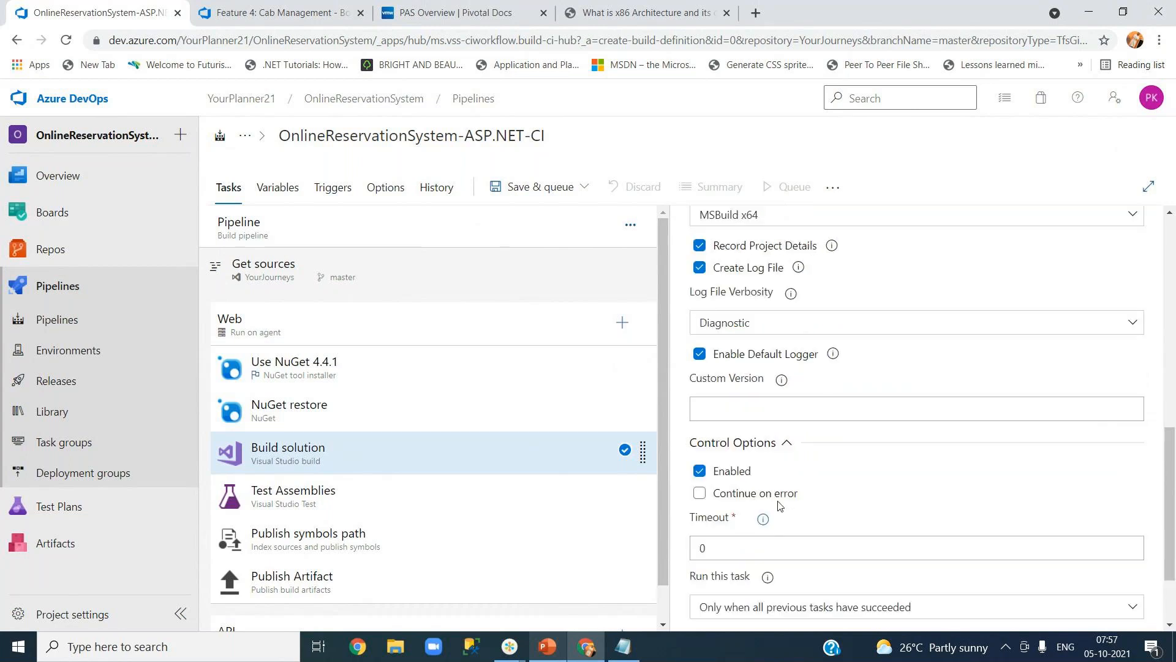
pyautogui.scroll(-2, 827, 530)
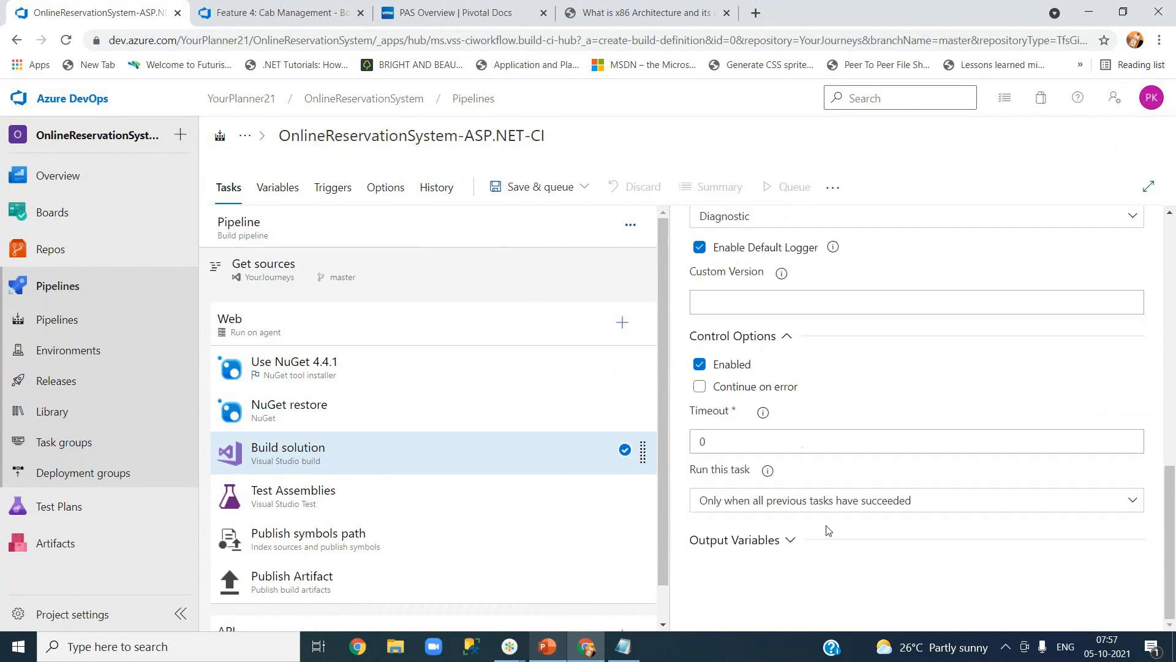
pyautogui.click(787, 335)
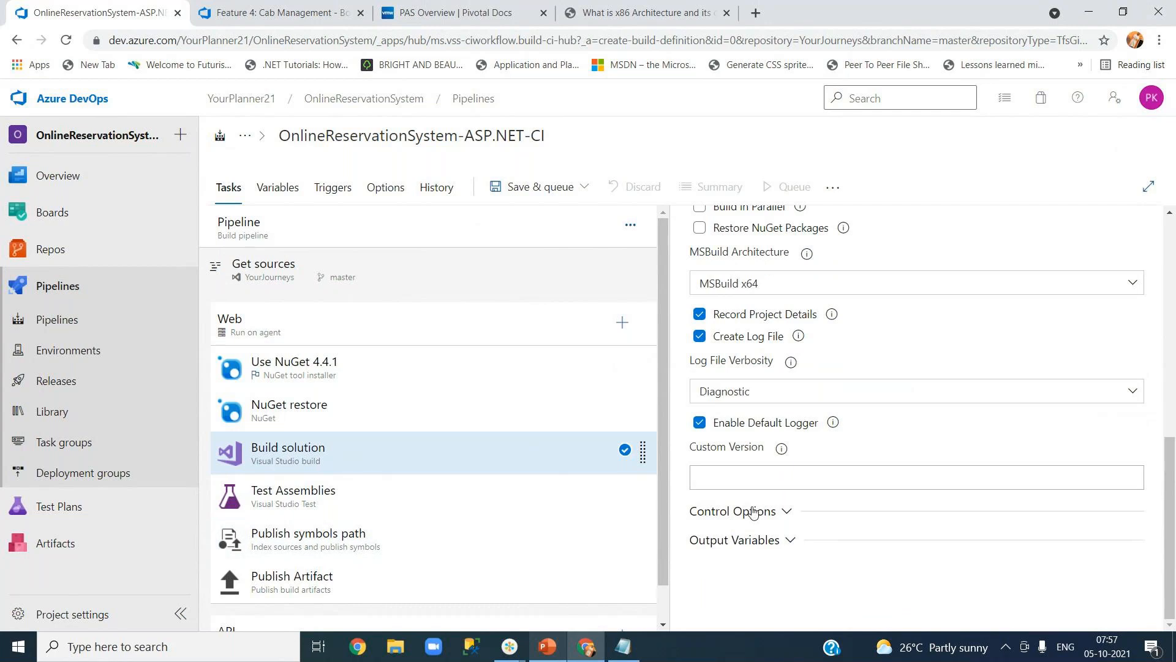
# In the Test Assemblies task, keep 'Test assemblies' as the test selection method.
pyautogui.click(345, 510)
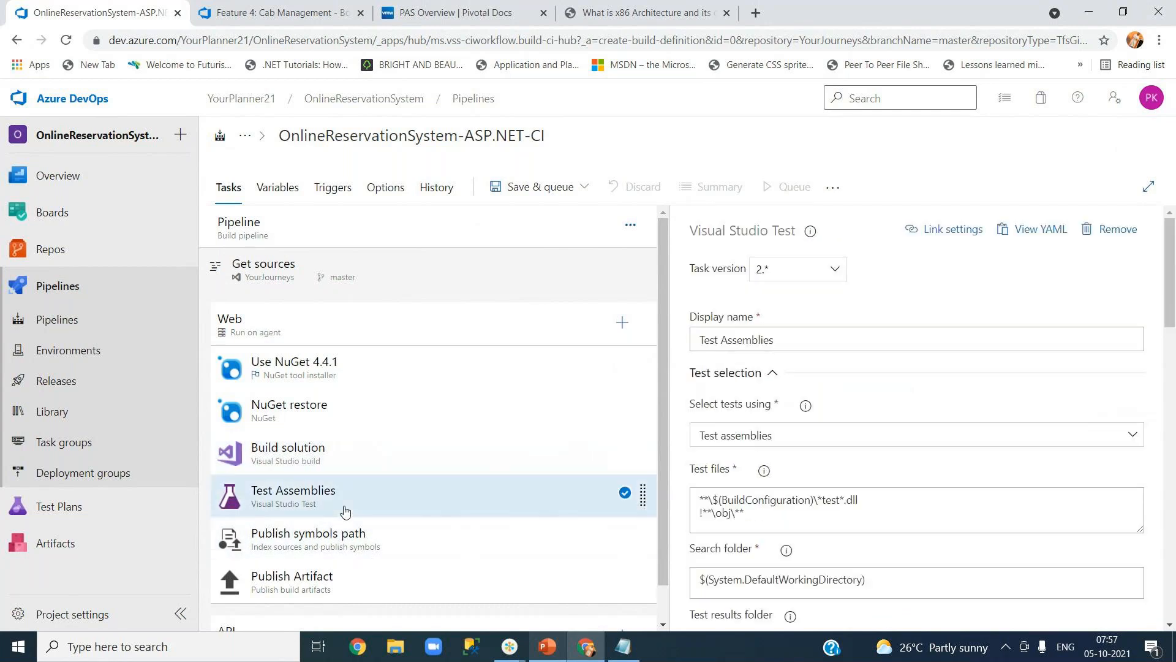
pyautogui.scroll(-2, 1172, 368)
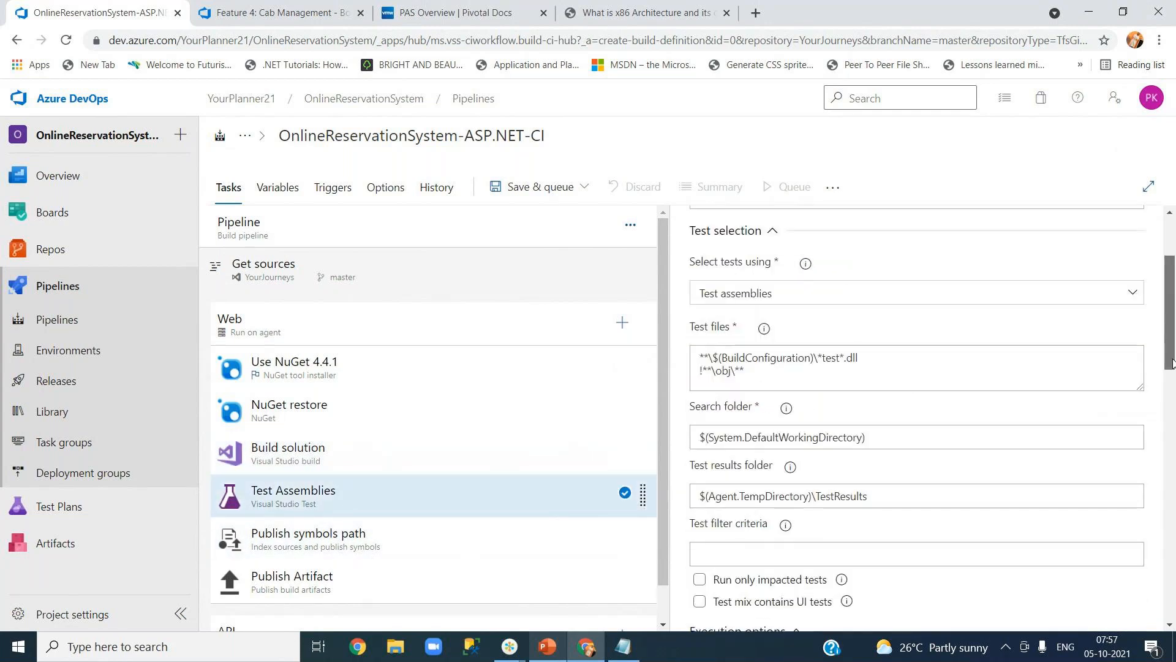
pyautogui.scroll(2, 919, 368)
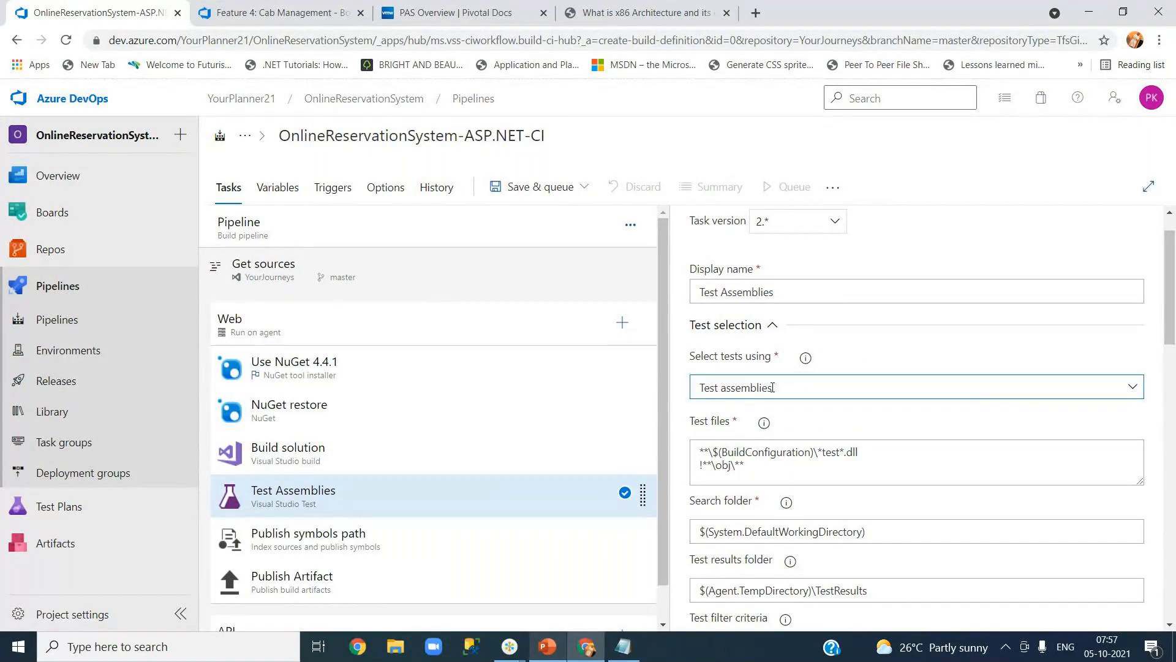
pyautogui.click(1132, 389)
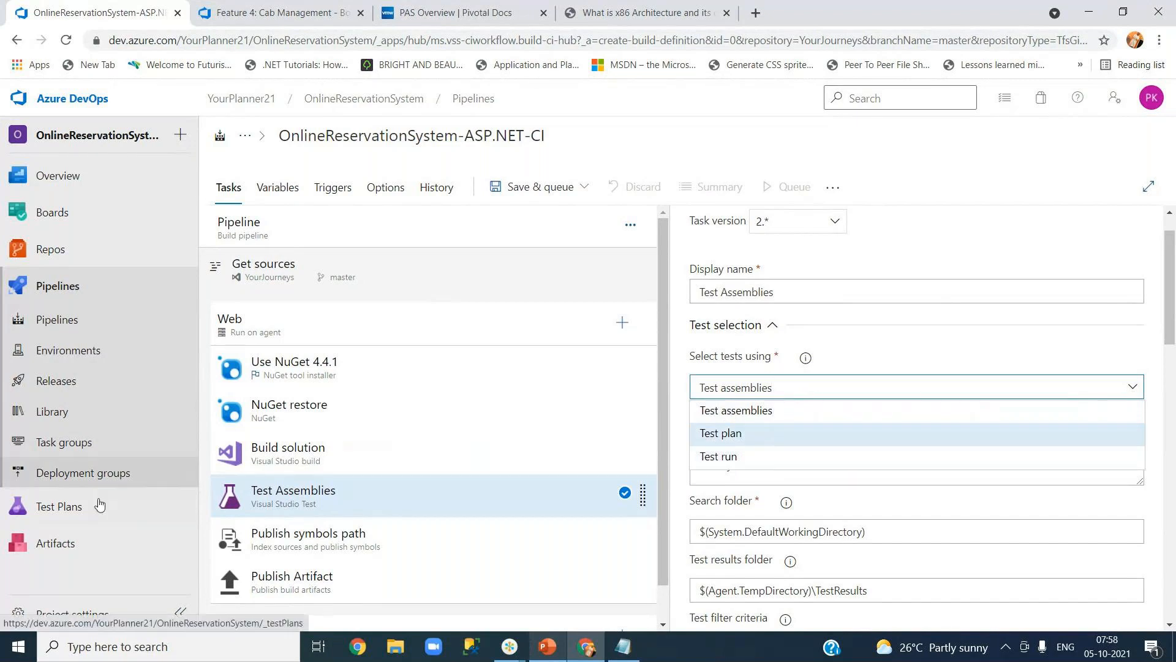
pyautogui.moveTo(73, 516)
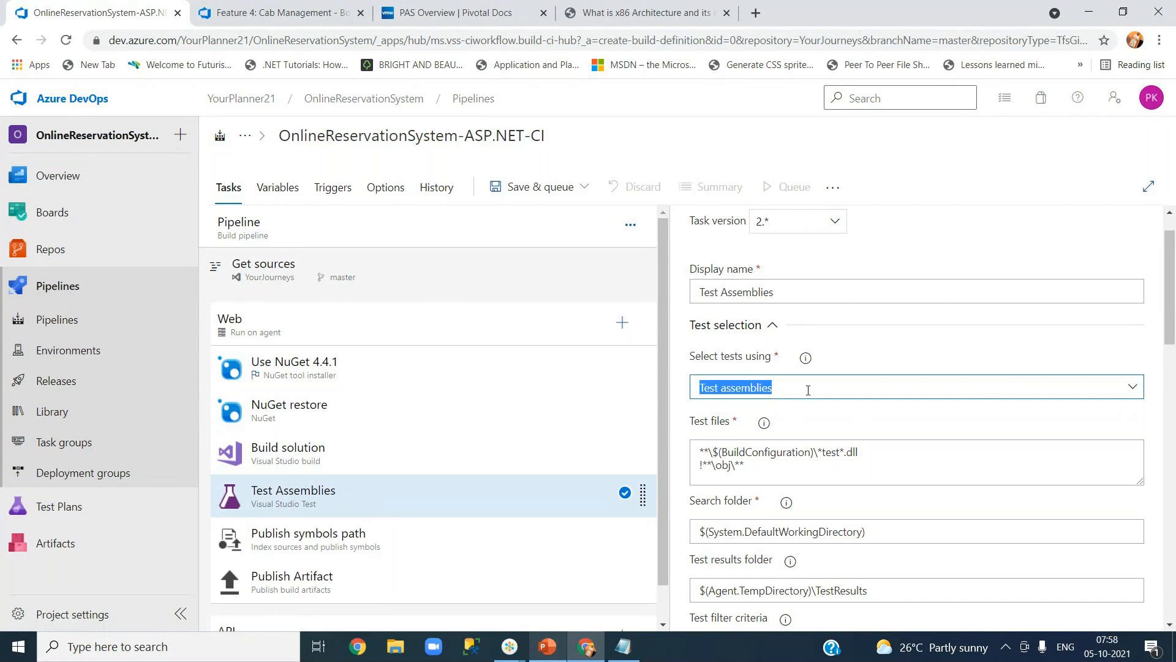
pyautogui.click(839, 365)
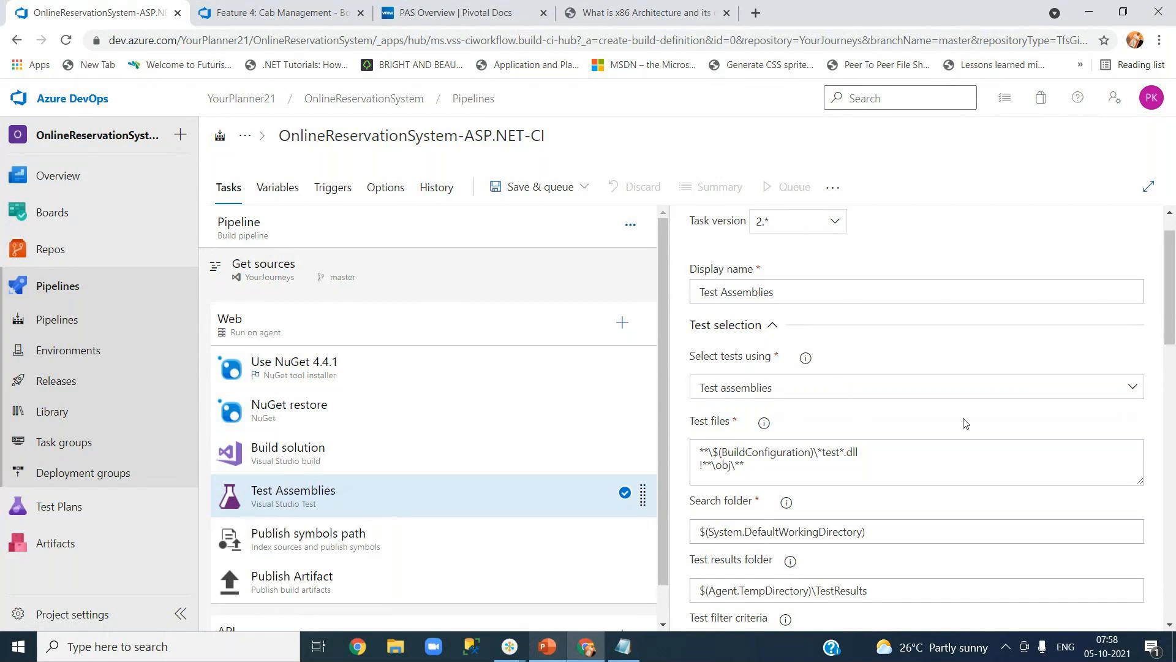
pyautogui.click(749, 458)
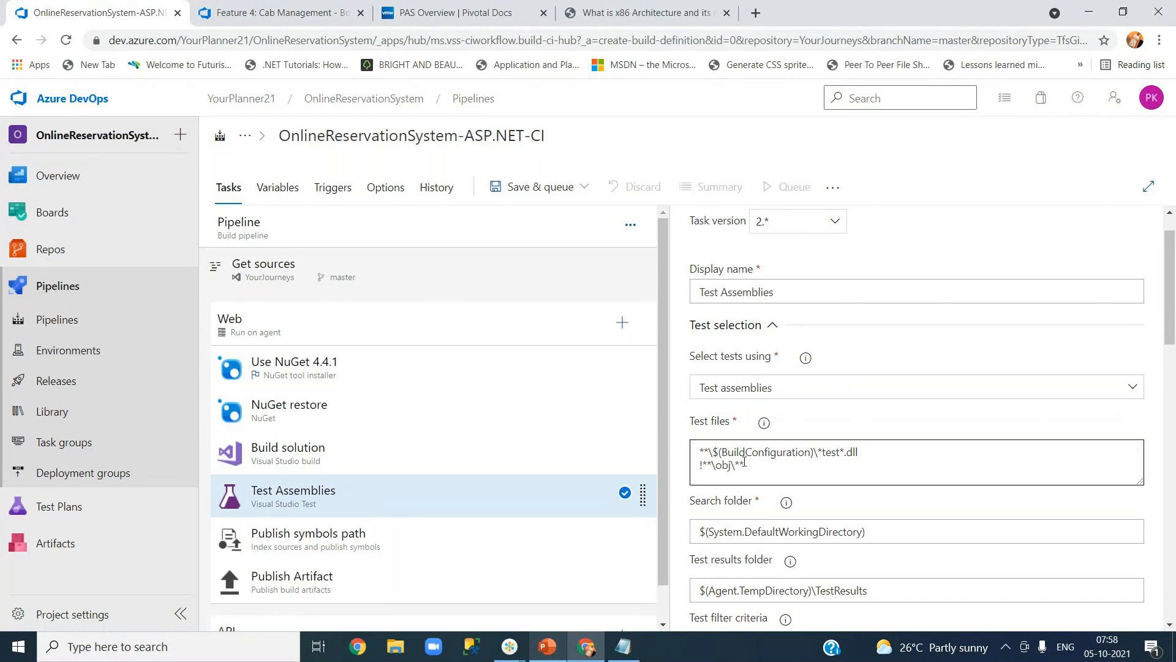
pyautogui.click(1130, 389)
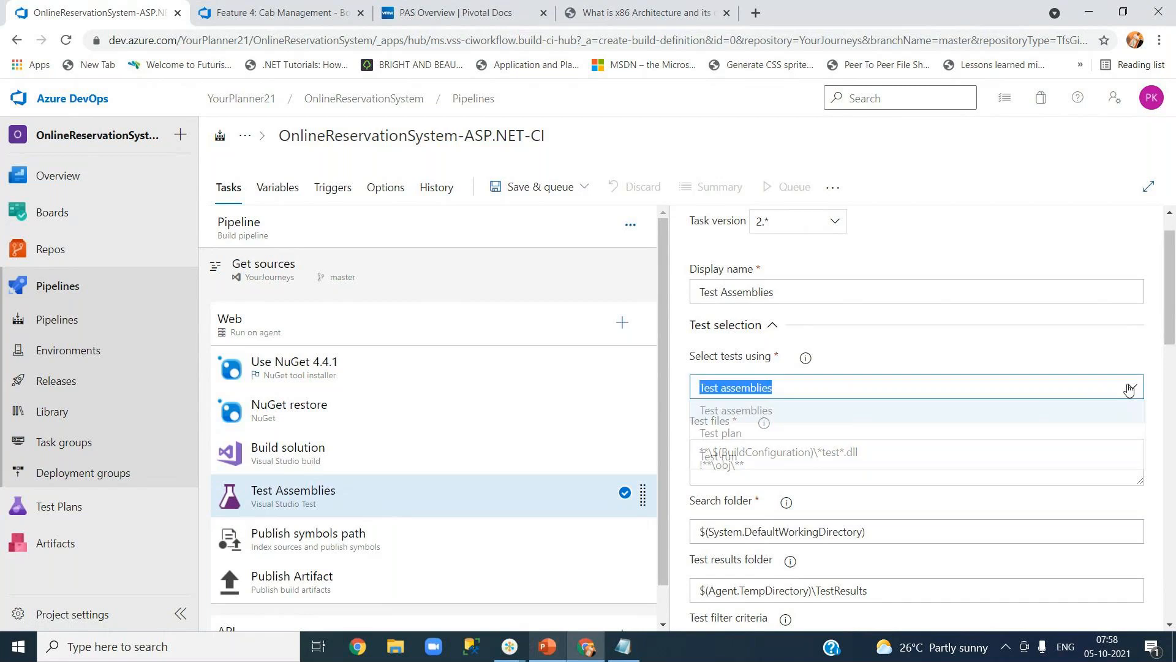
pyautogui.click(856, 417)
pyautogui.click(721, 435)
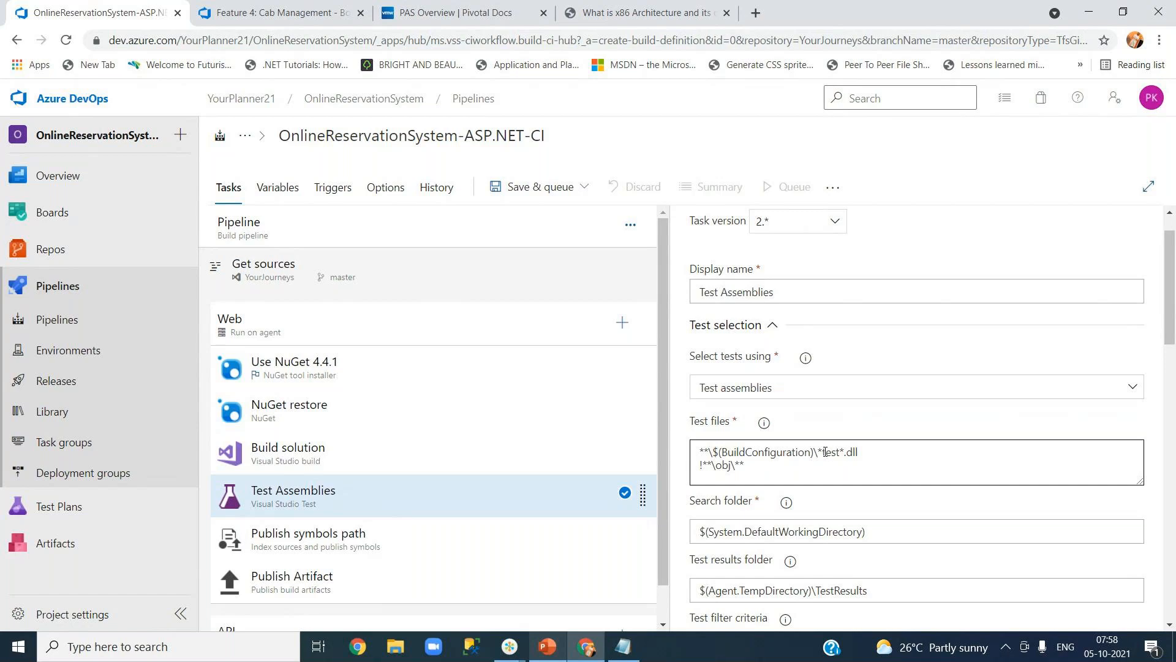
# Examine the *test*.dll Test files pattern, then bring up the Get sources repository settings.
pyautogui.moveTo(818, 451); pyautogui.dragTo(845, 451)
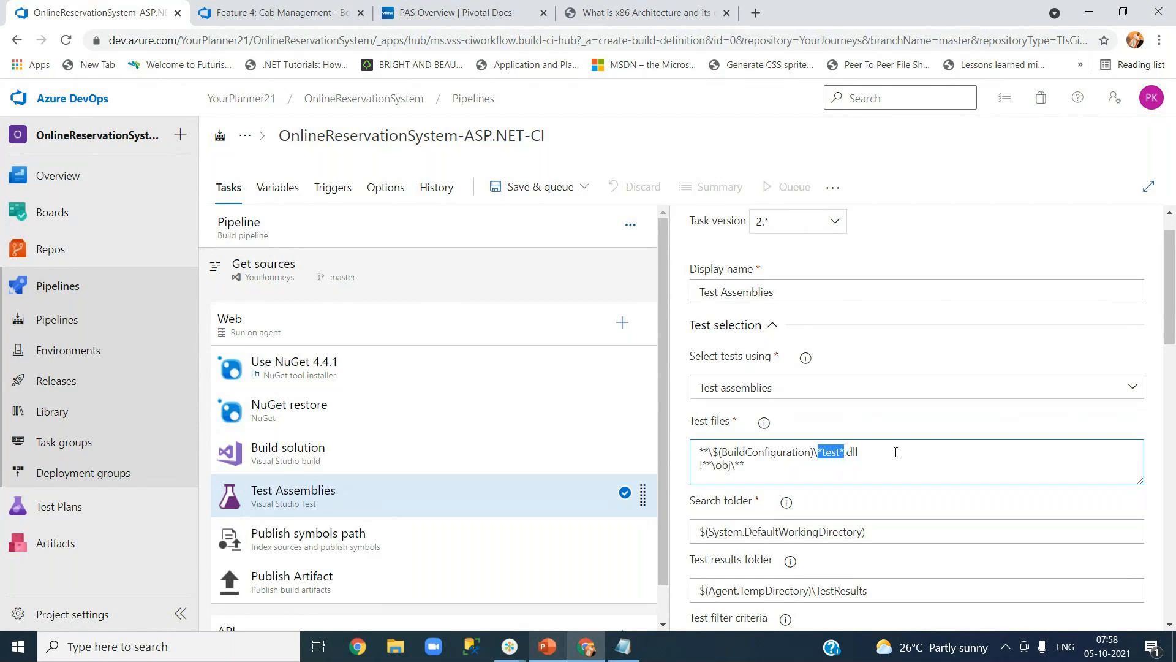
pyautogui.click(860, 453)
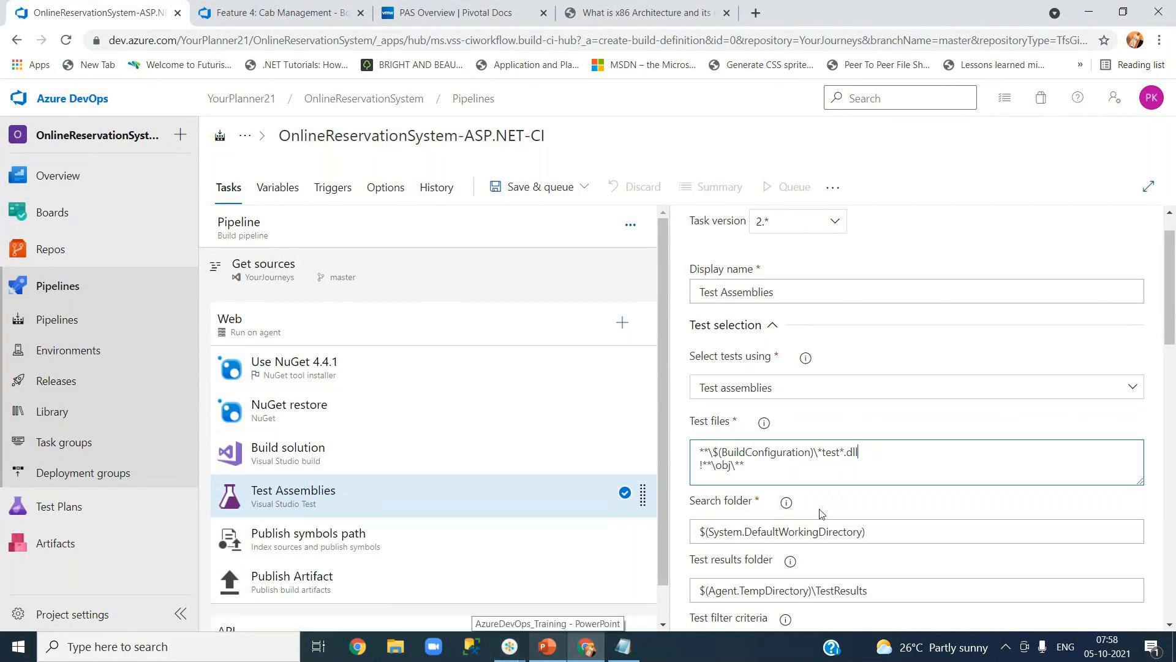
pyautogui.doubleClick(834, 452)
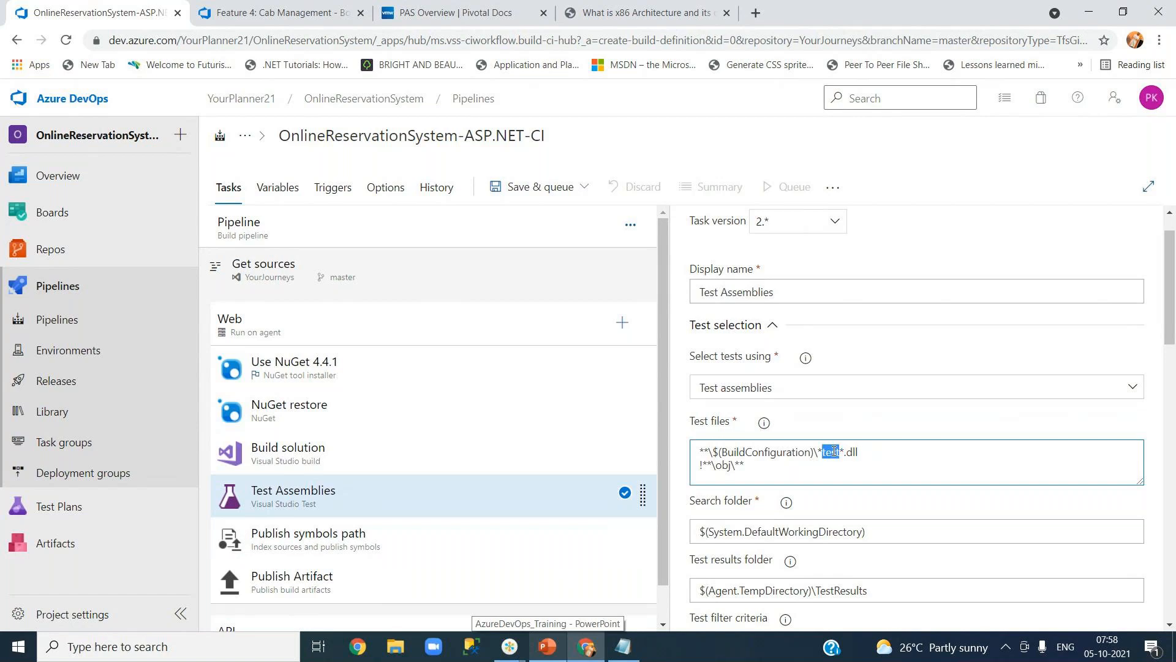
pyautogui.click(869, 456)
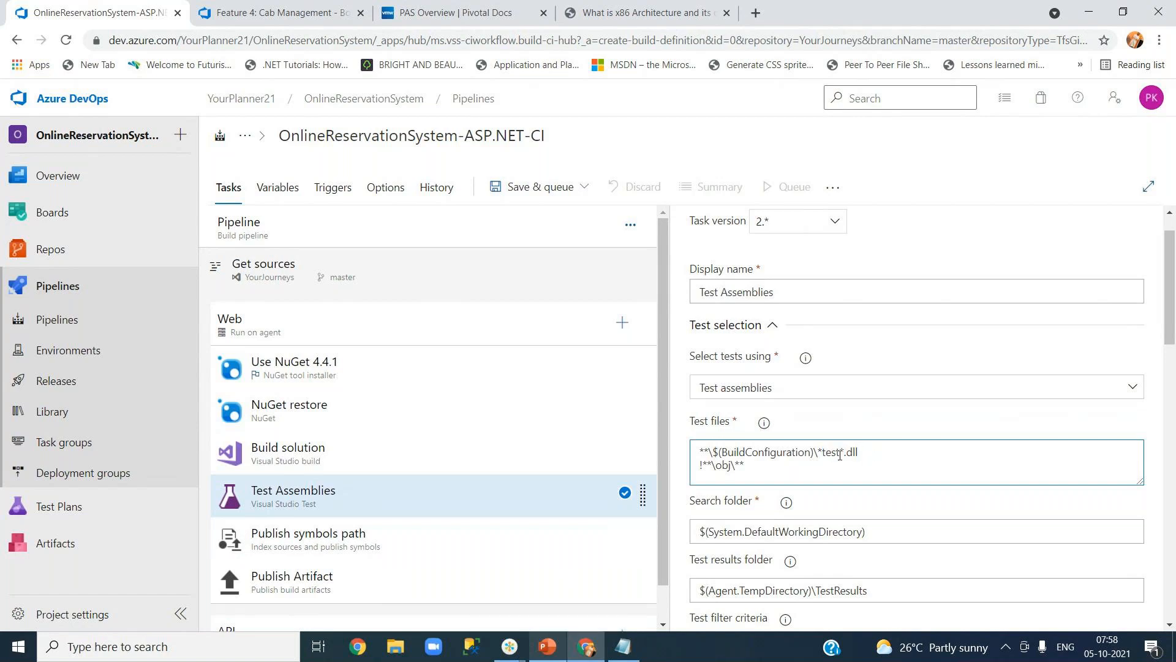
pyautogui.moveTo(818, 452); pyautogui.dragTo(881, 452)
pyautogui.doubleClick(833, 456)
pyautogui.click(299, 286)
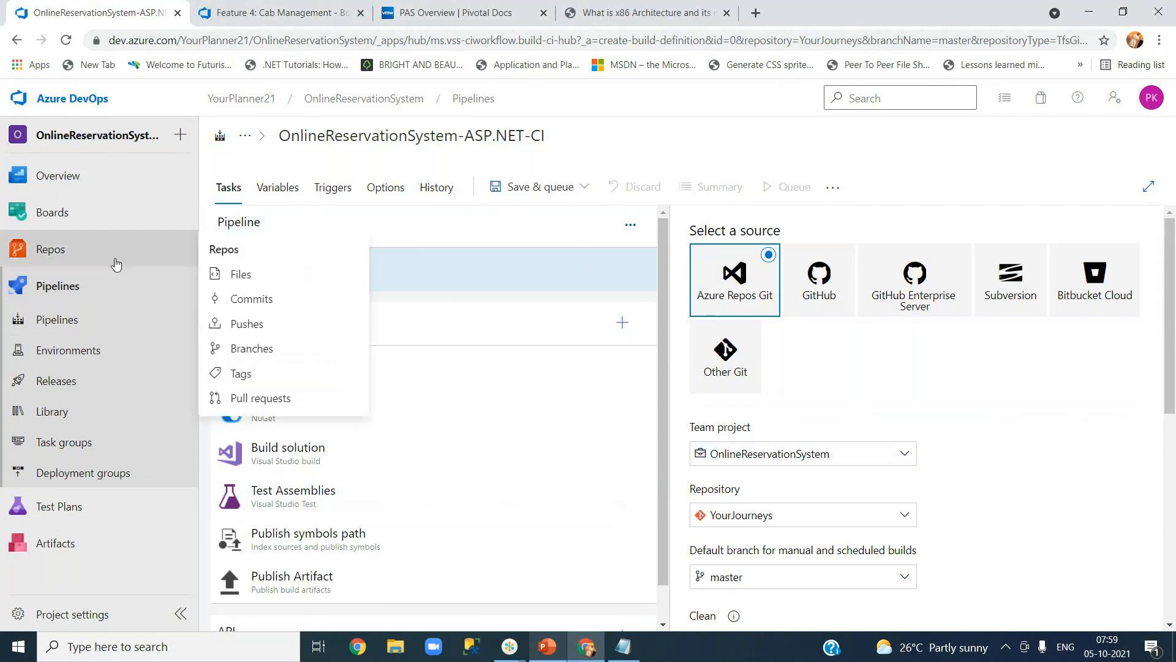
# In the second tab, open YourJourneysWeb.Tests.csproj from Repos > Files and highlight its name.
pyautogui.click(291, 14)
pyautogui.moveTo(67, 433)
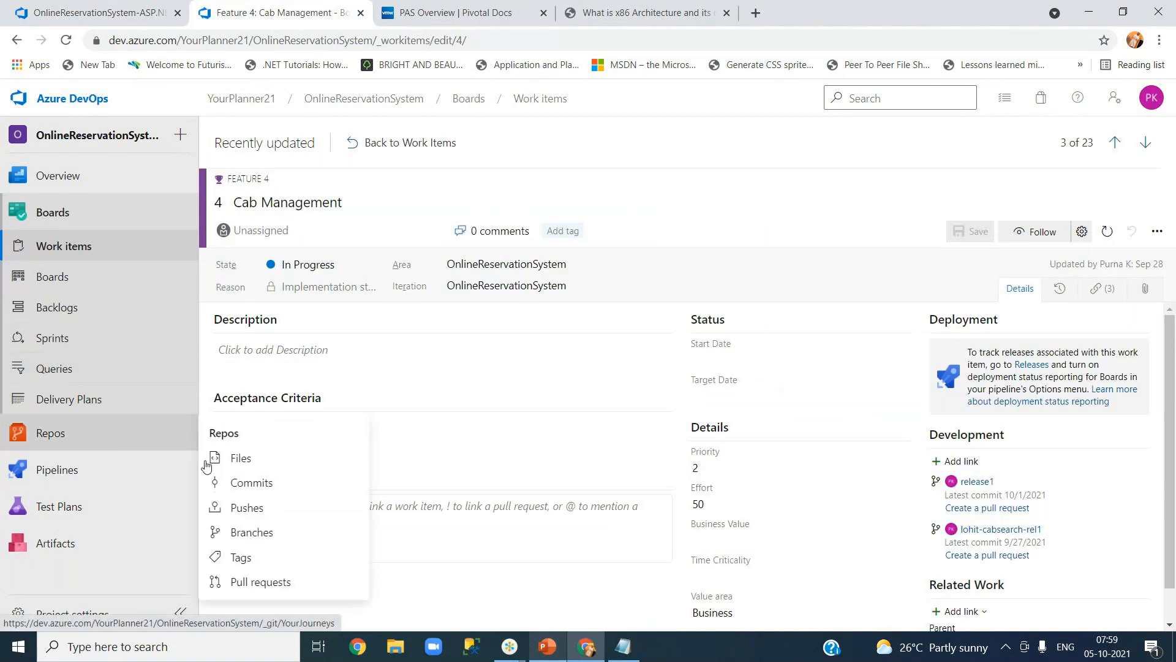
pyautogui.click(240, 458)
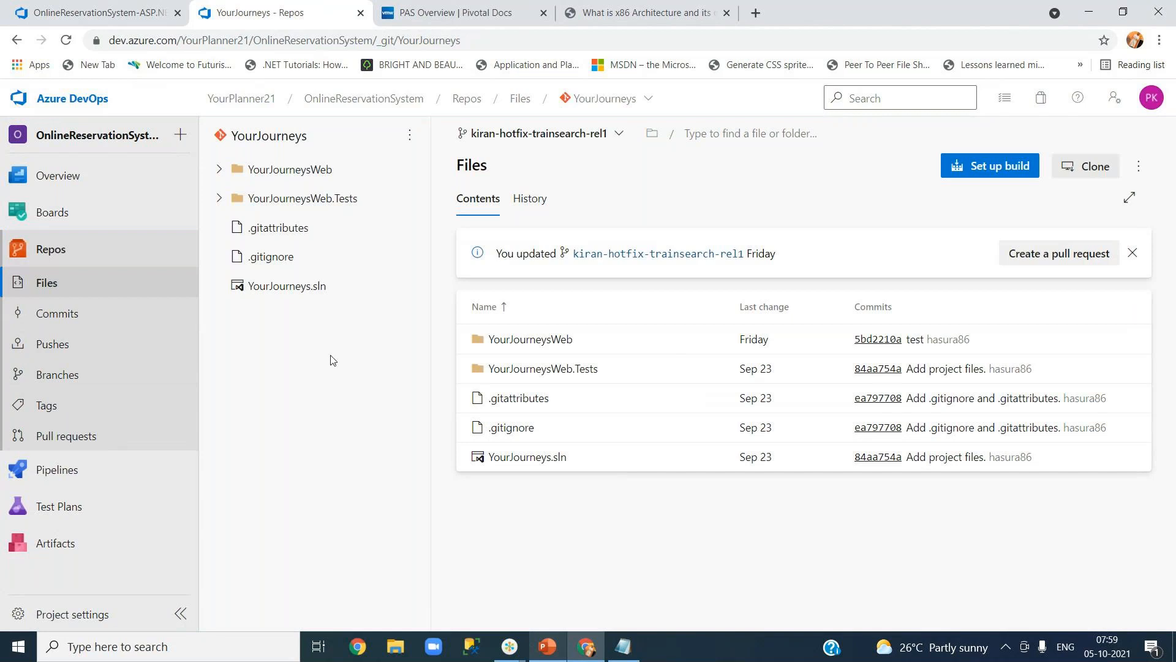
pyautogui.click(218, 198)
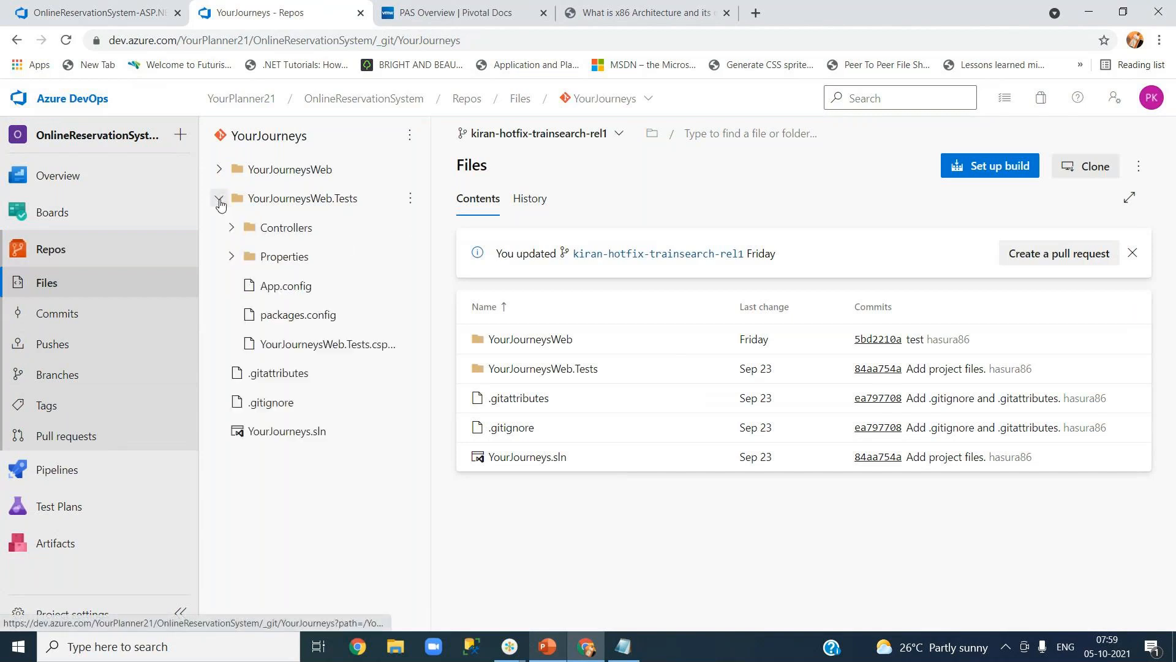
pyautogui.click(312, 347)
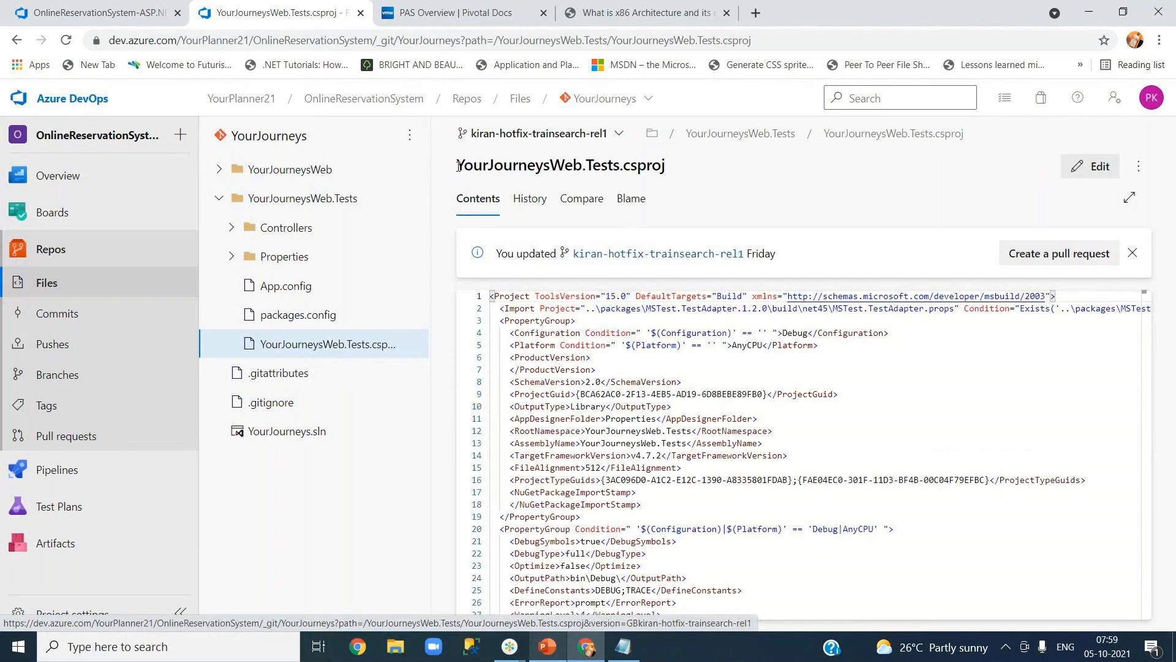
pyautogui.moveTo(458, 166); pyautogui.dragTo(734, 185)
pyautogui.hotkey('ctrl', 'c')
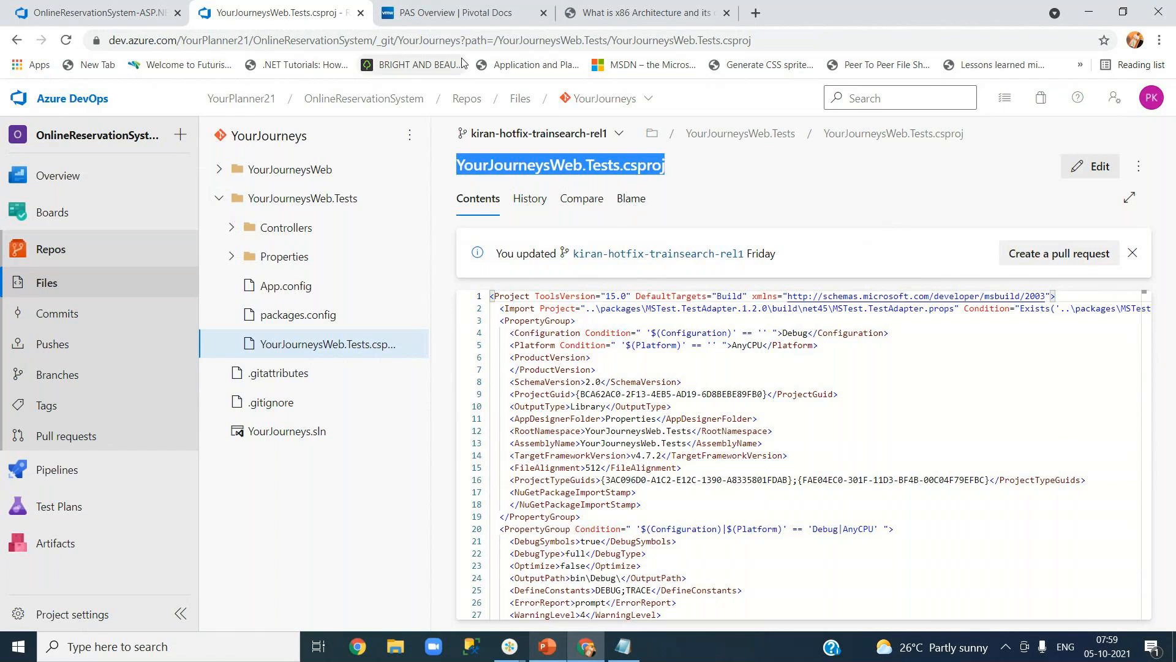
# Replace *test* in the Test Assemblies file pattern so it targets YourJourneysWeb.Tests.dll.
pyautogui.click(124, 5)
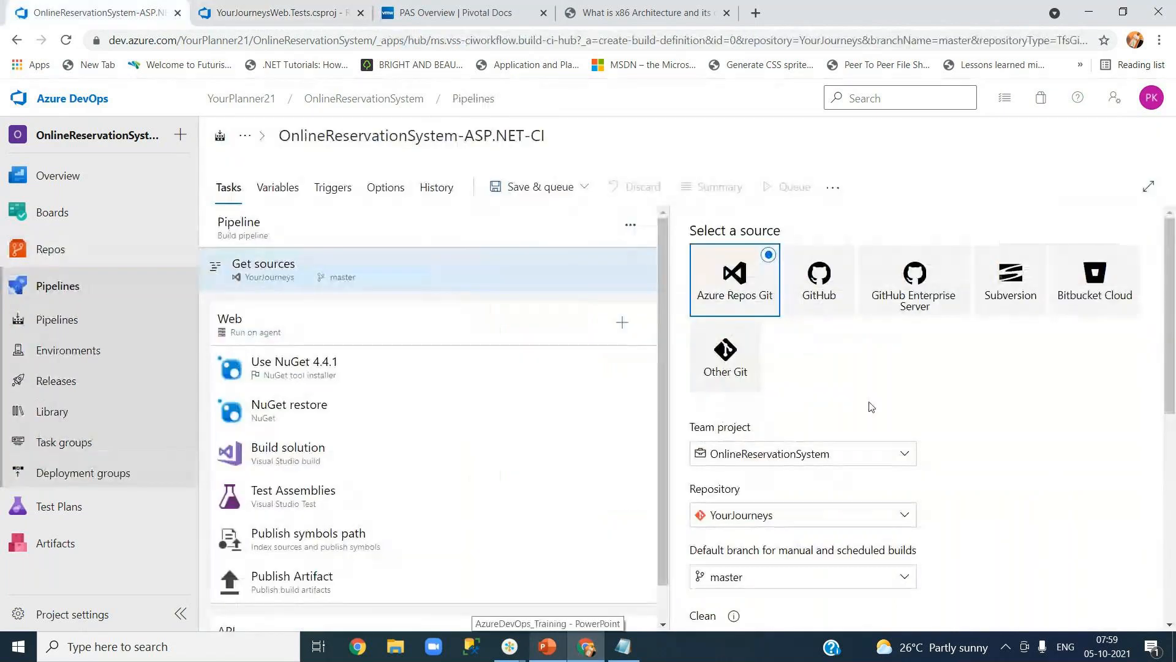
pyautogui.click(376, 491)
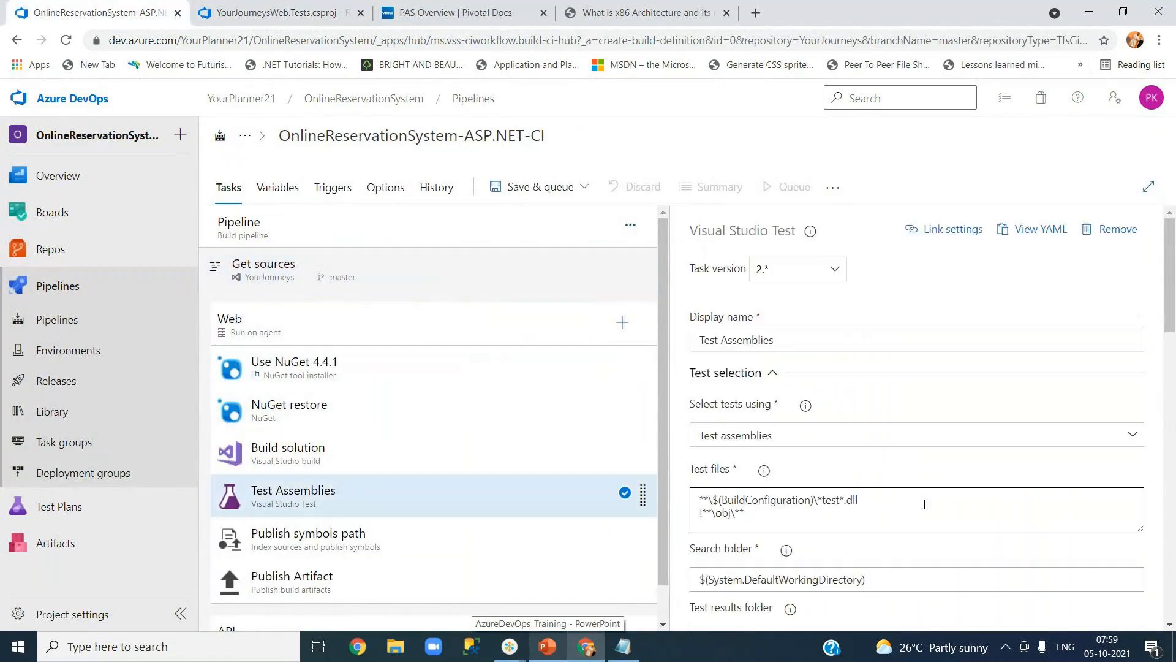
pyautogui.click(828, 502)
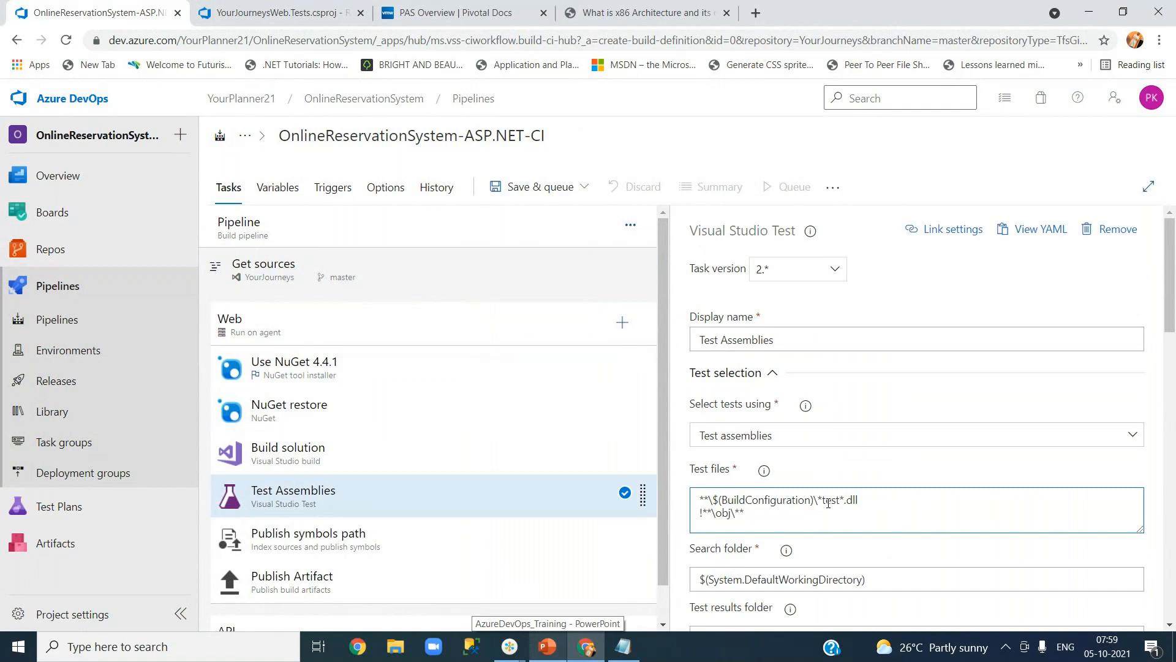
pyautogui.moveTo(818, 500); pyautogui.dragTo(843, 500)
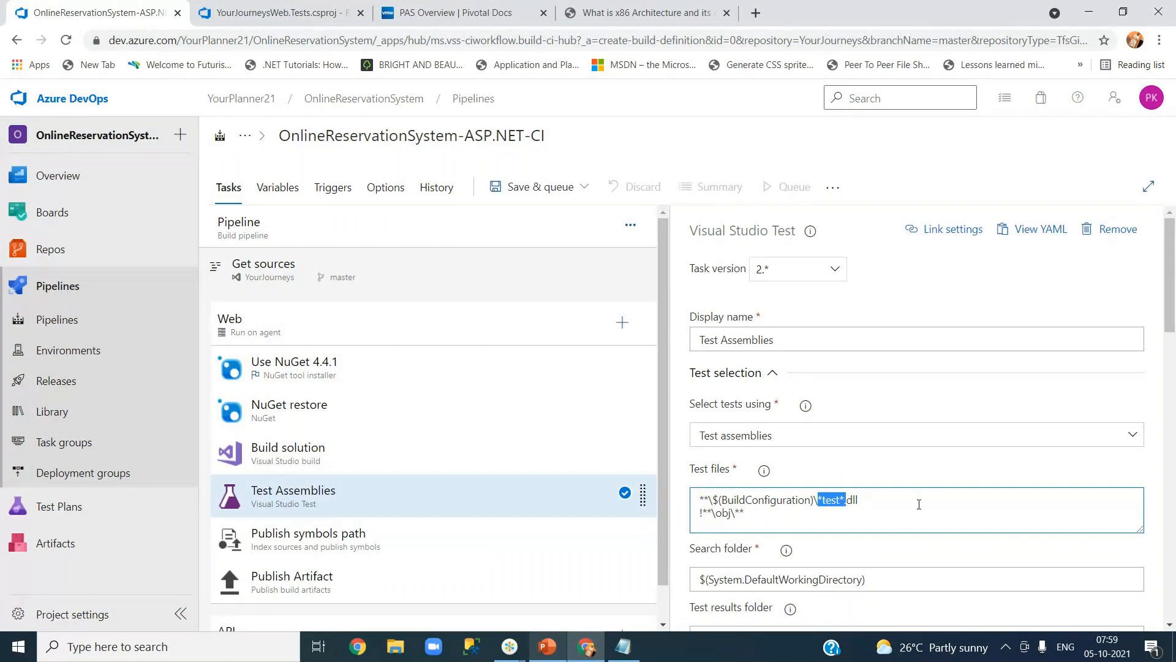
pyautogui.hotkey('ctrl', 'v')
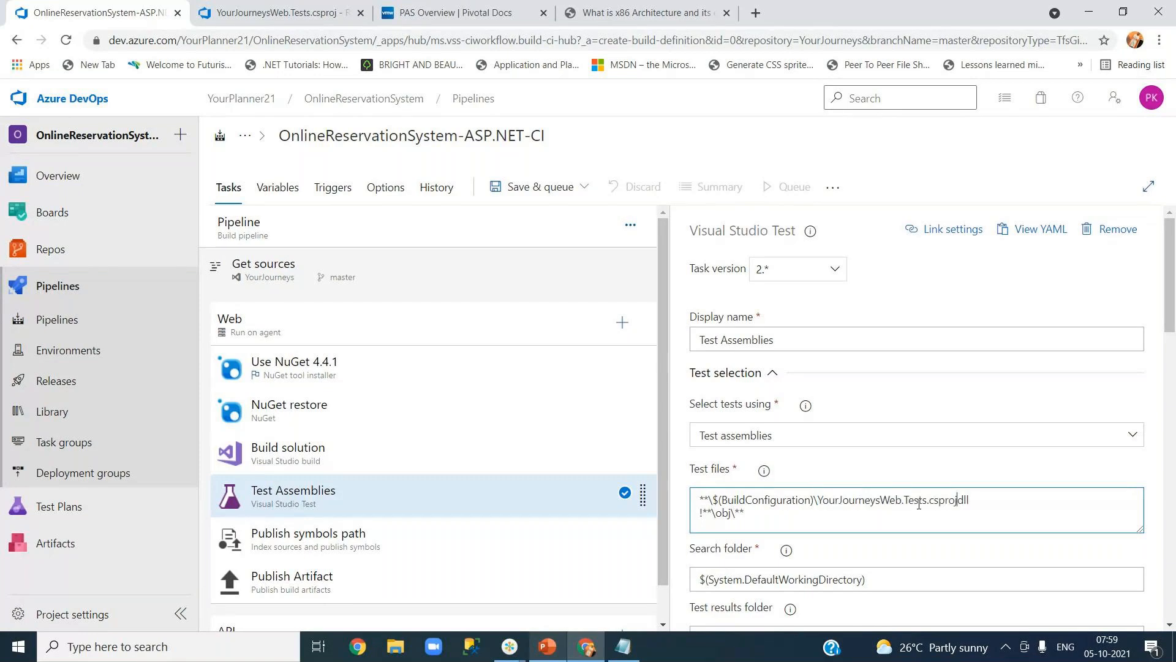
pyautogui.press('BackSpace')
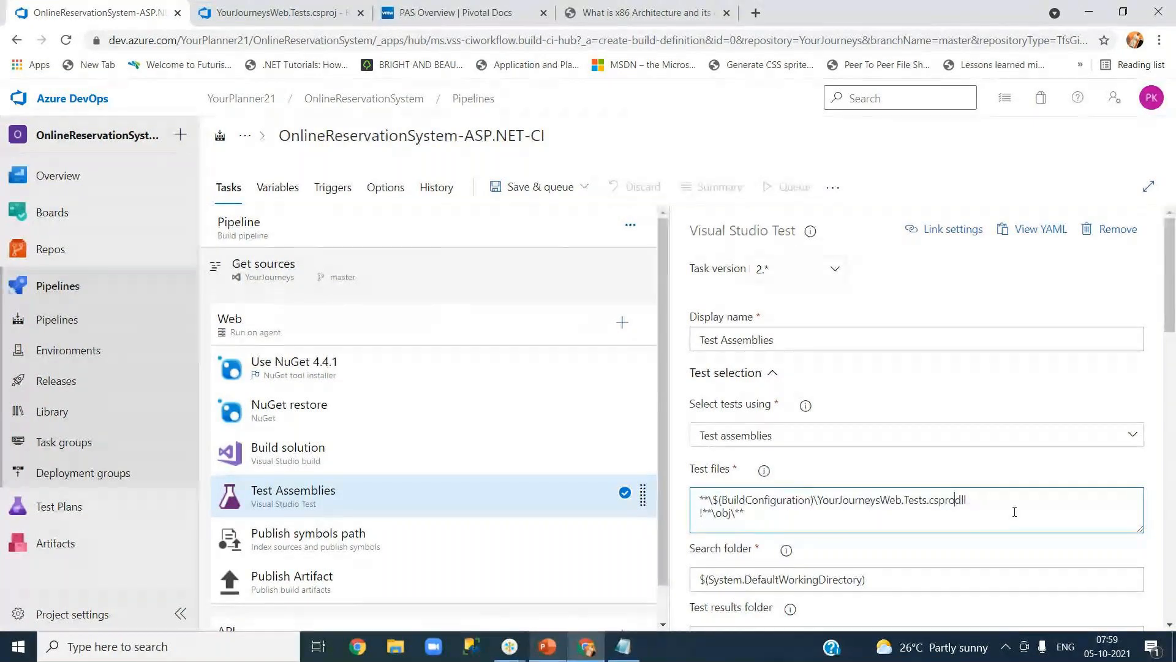
pyautogui.press('BackSpace')
pyautogui.press('BackSpace')
pyautogui.press('BackSpace')
pyautogui.press('BackSpace')
pyautogui.press('BackSpace')
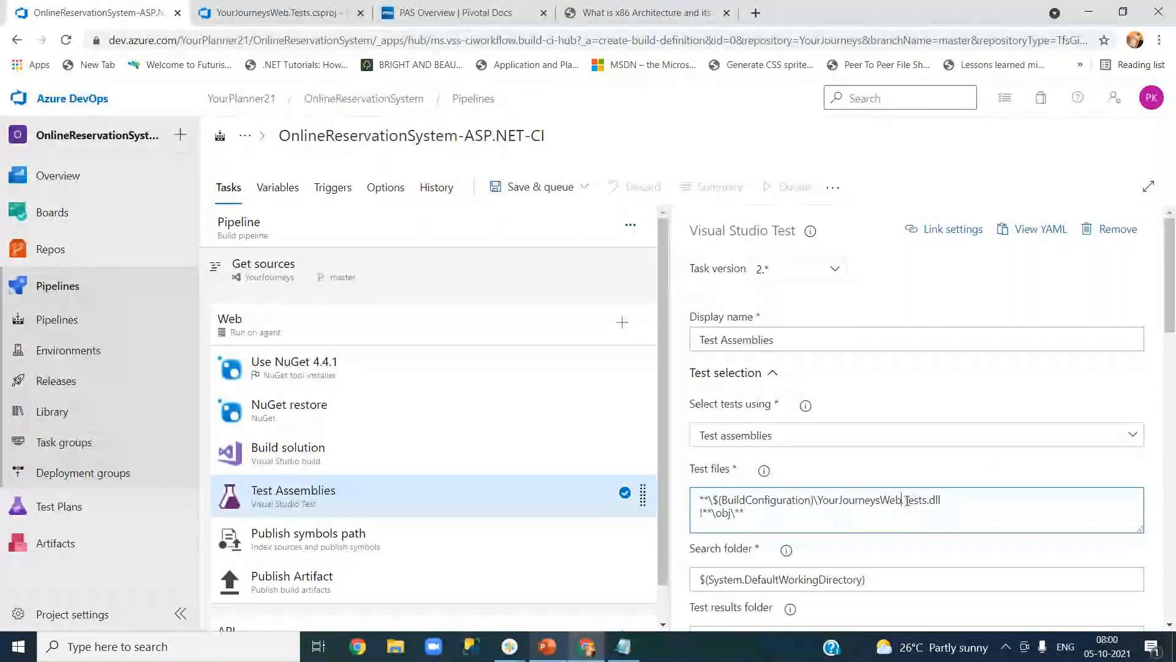
pyautogui.moveTo(905, 501); pyautogui.dragTo(922, 501)
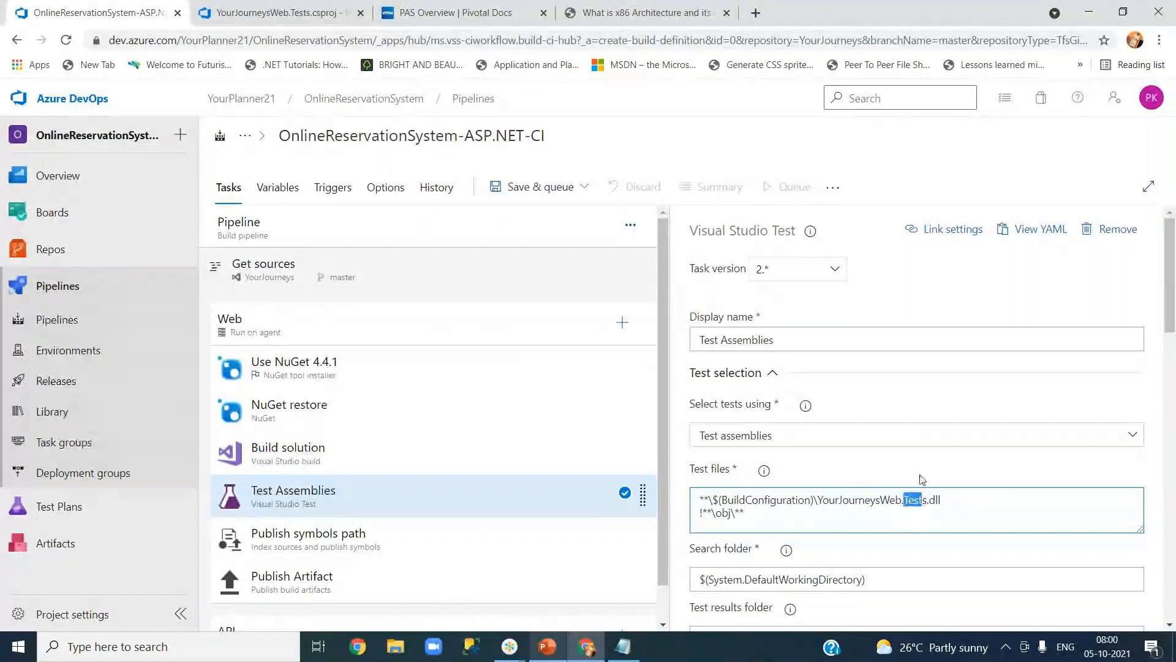
pyautogui.click(923, 480)
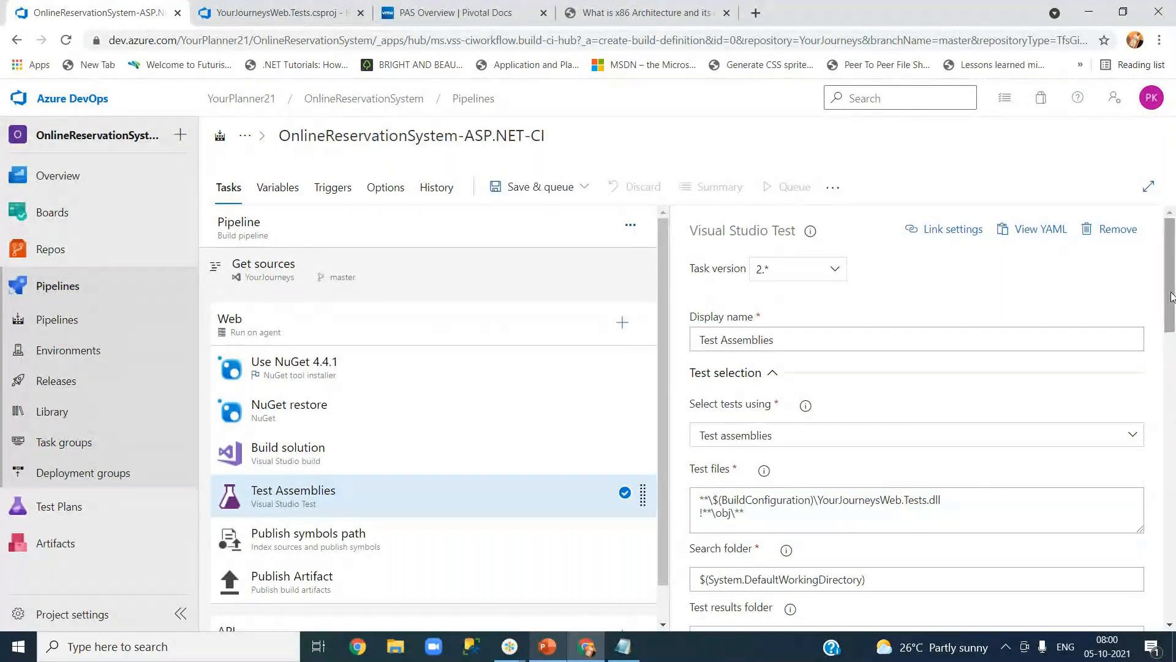
pyautogui.moveTo(1171, 297); pyautogui.dragTo(1173, 376)
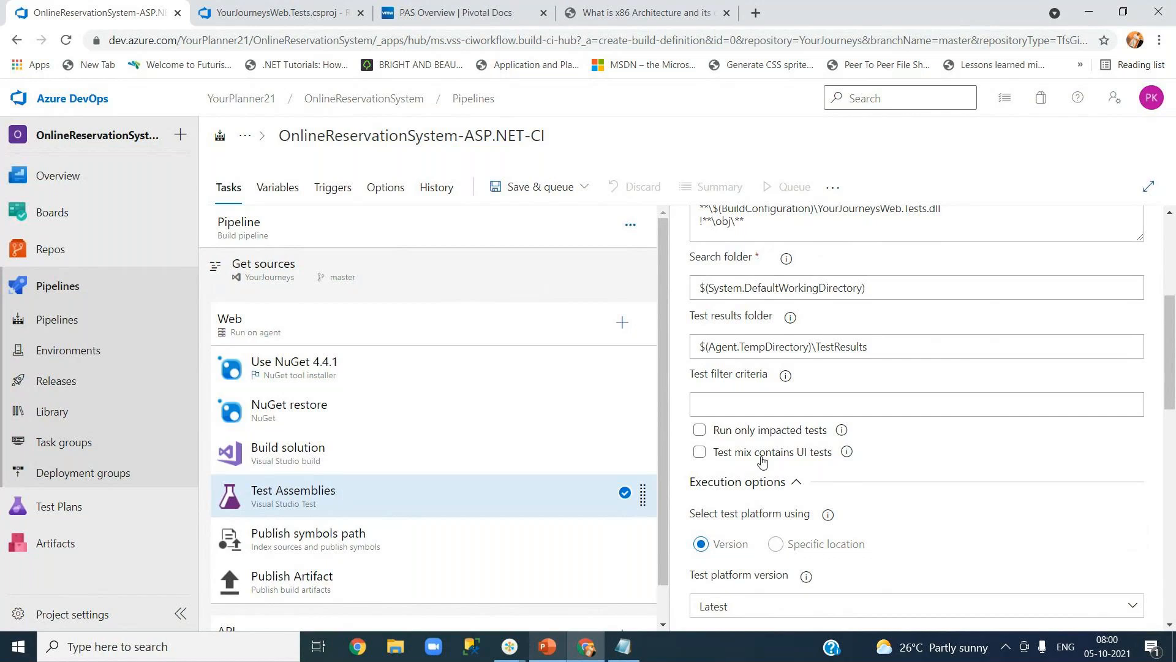
# Scroll through the Visual Studio Test options and open the Publish symbols path task.
pyautogui.moveTo(1172, 354); pyautogui.dragTo(1173, 397)
pyautogui.scroll(-2, 728, 330)
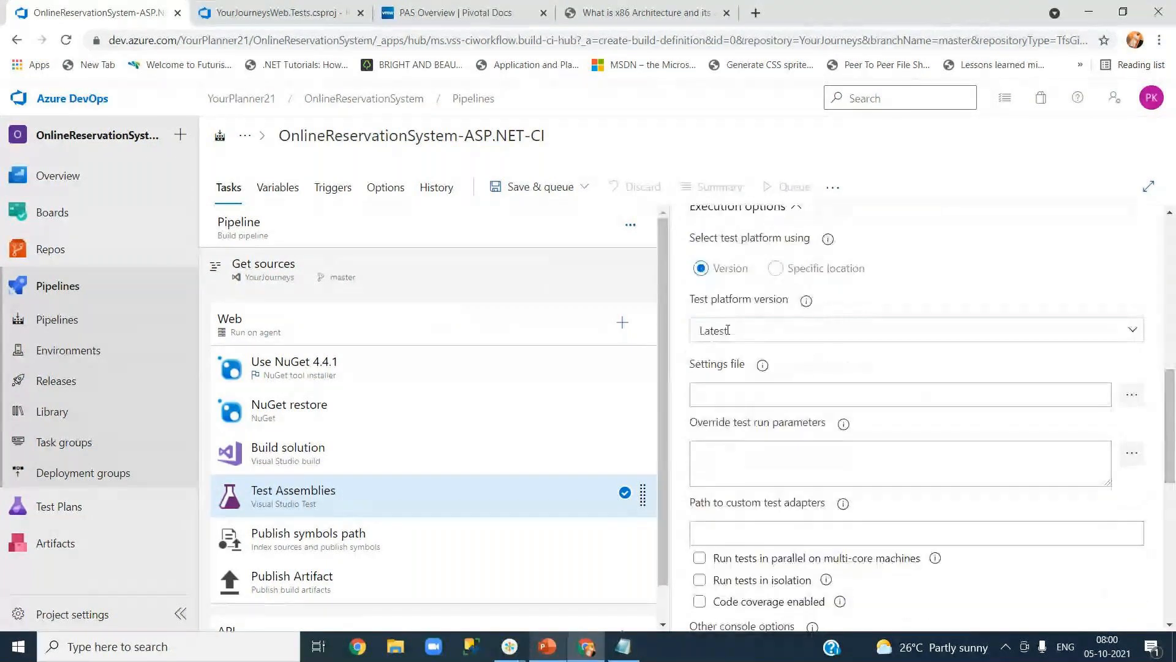
pyautogui.moveTo(1172, 469); pyautogui.dragTo(1171, 606)
pyautogui.click(294, 539)
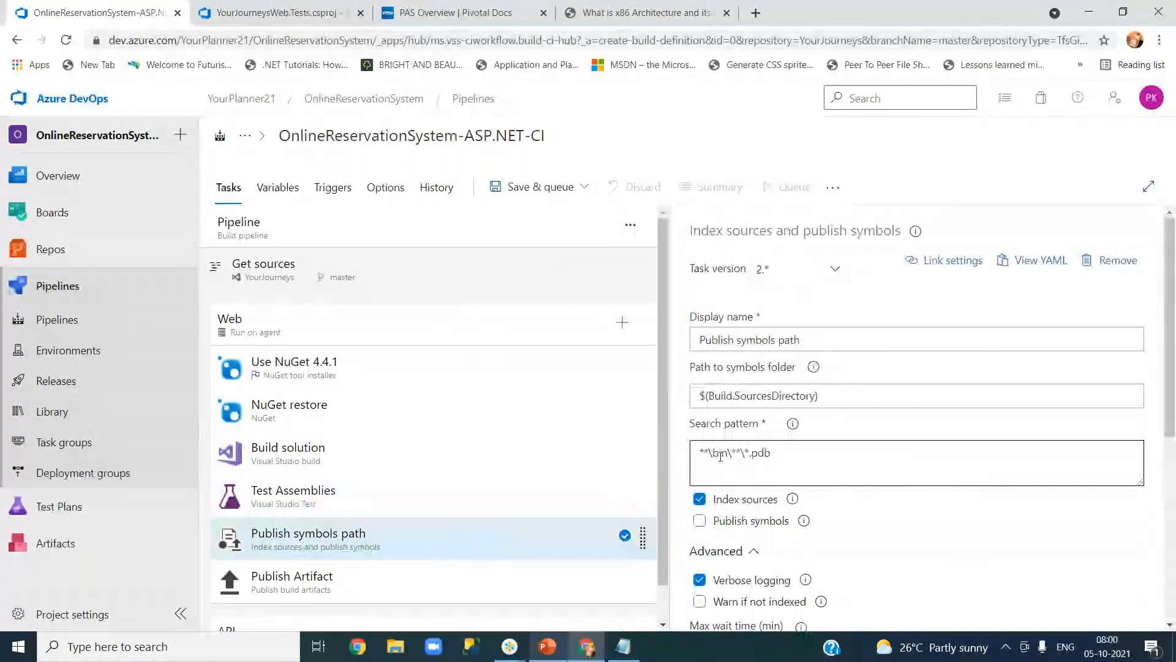
# Review the Publish Artifact task's drop artifact path and its Advanced options.
pyautogui.rightClick(428, 549)
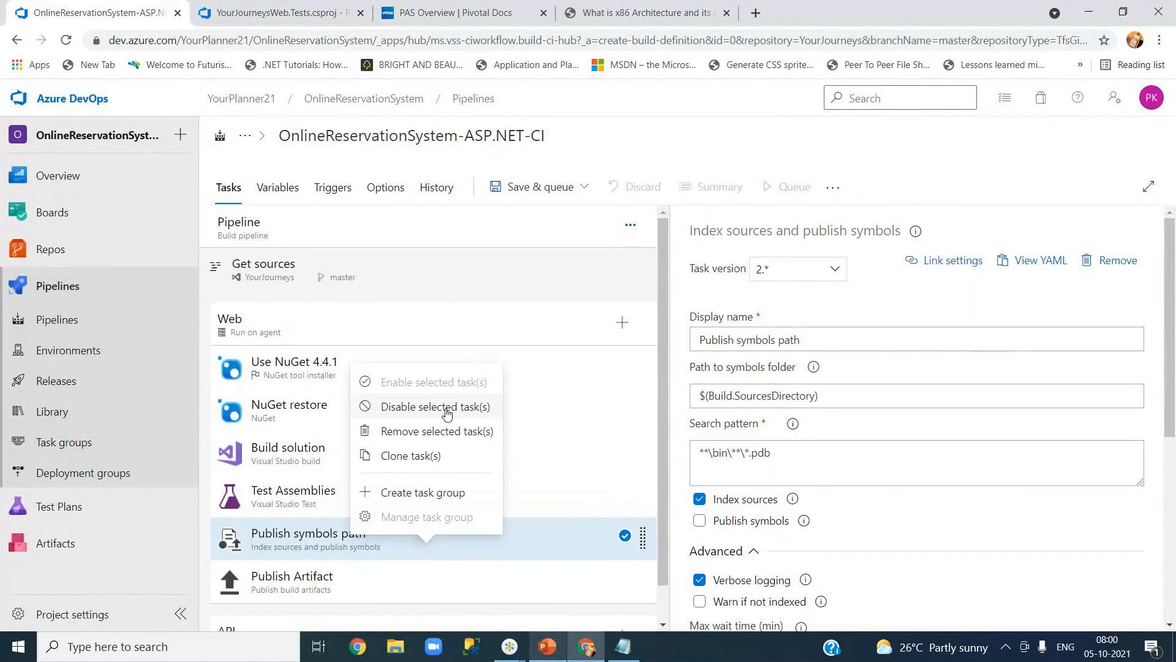
pyautogui.click(290, 584)
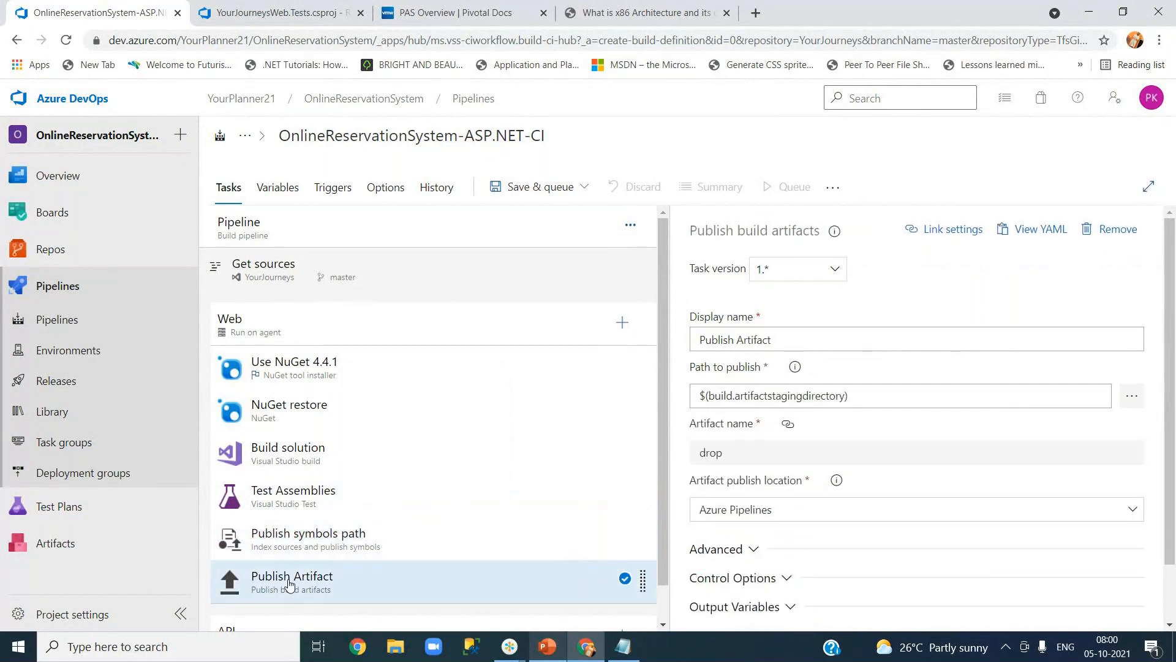
pyautogui.scroll(-1, 346, 568)
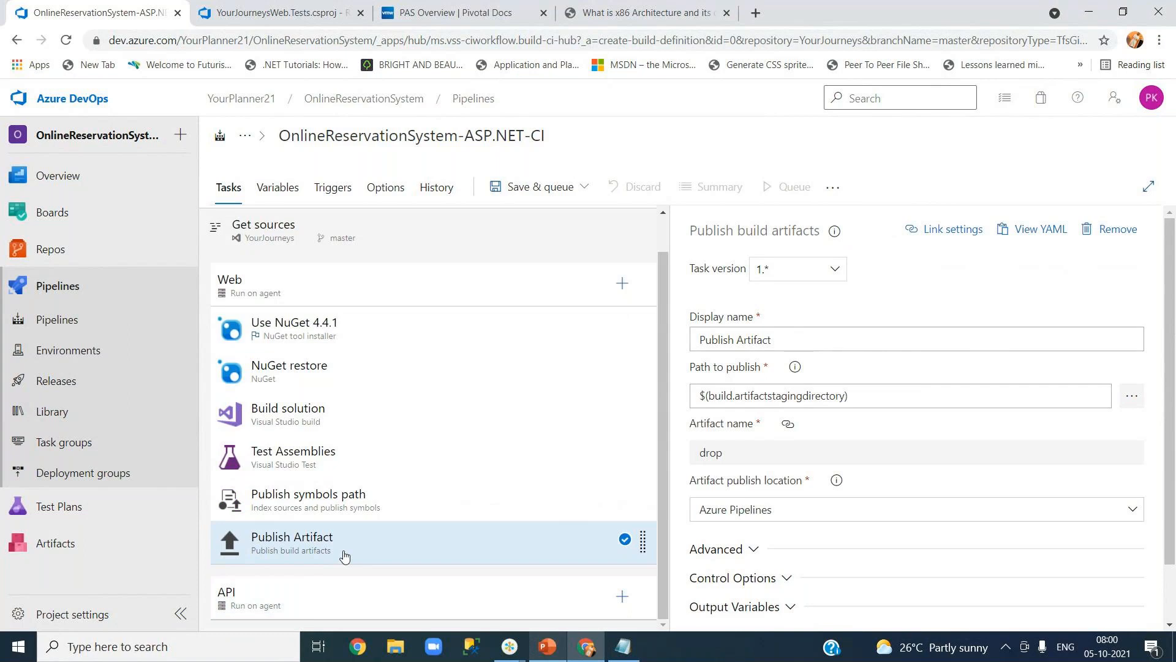
pyautogui.click(735, 397)
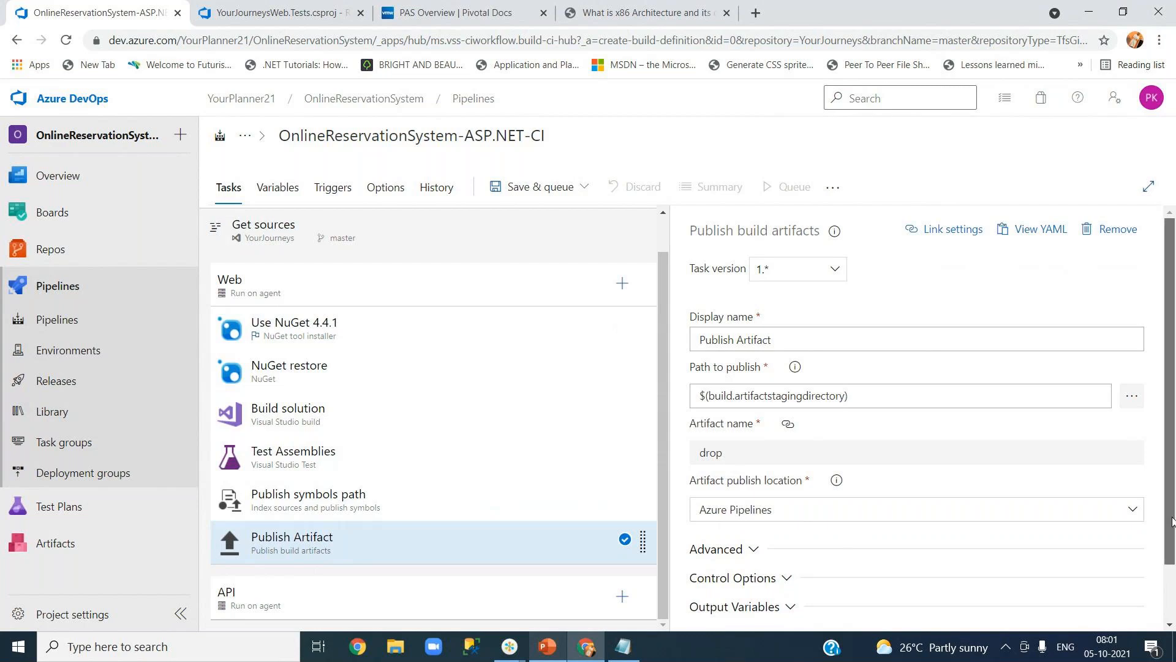
pyautogui.scroll(-2, 1172, 521)
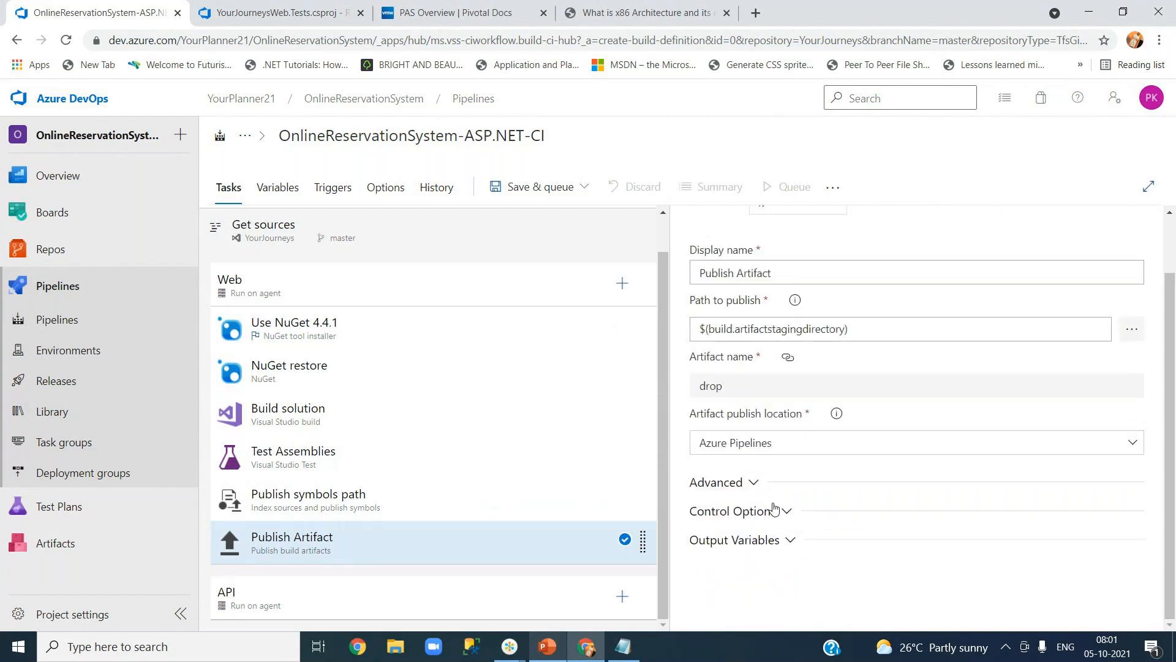
pyautogui.click(756, 483)
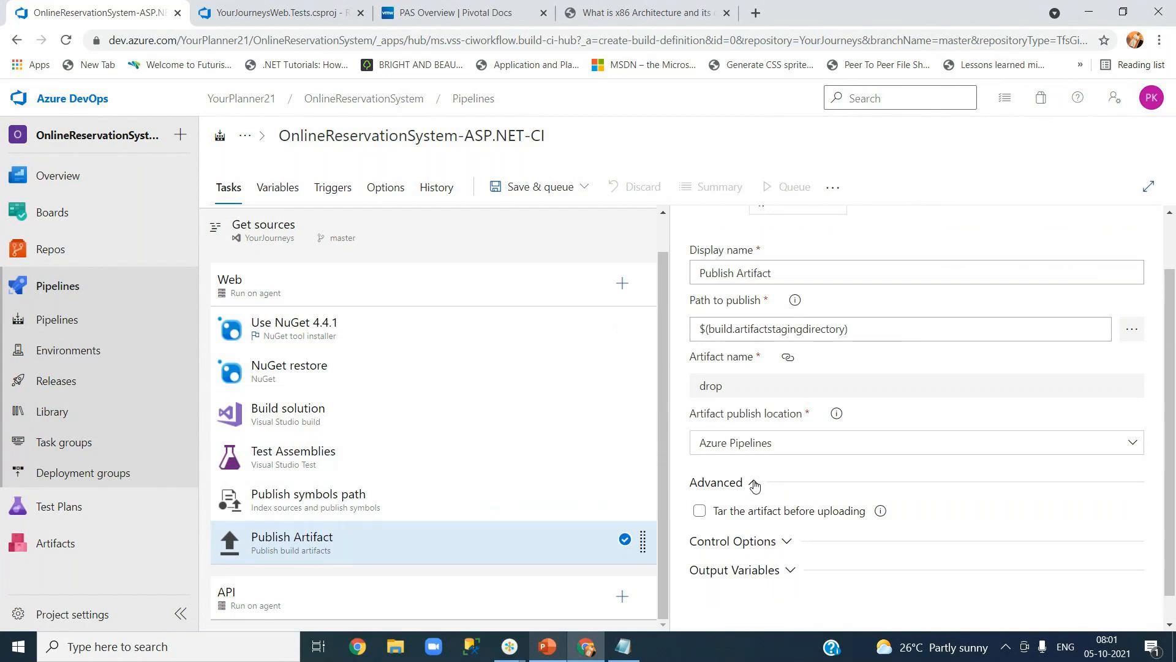
pyautogui.click(755, 484)
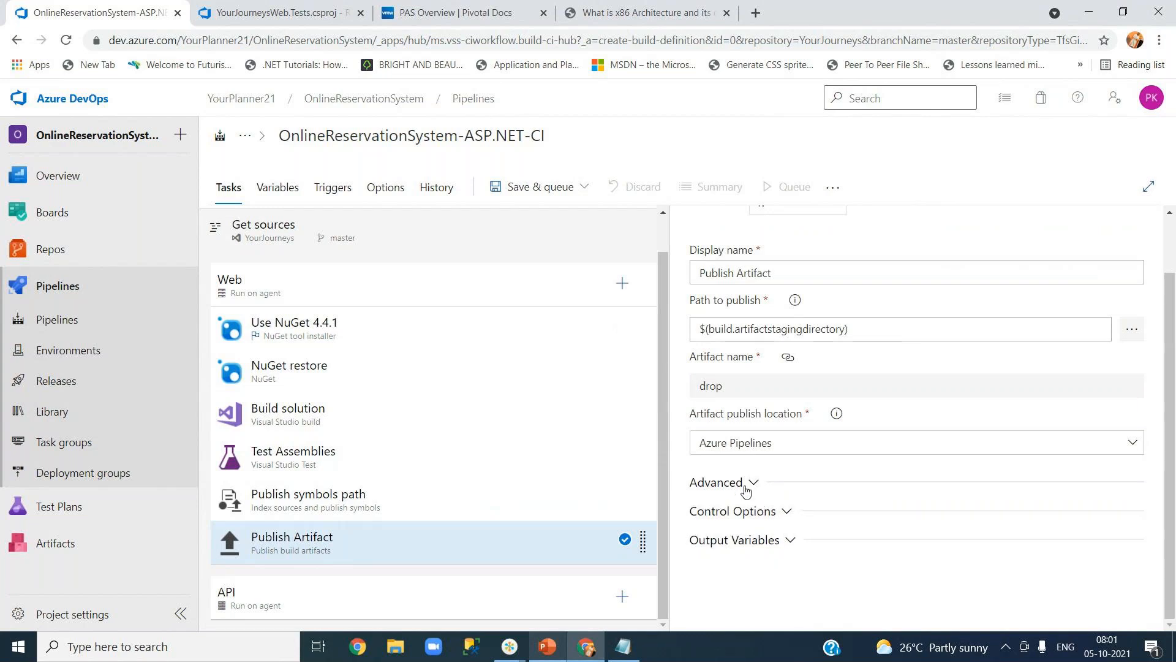
pyautogui.click(755, 484)
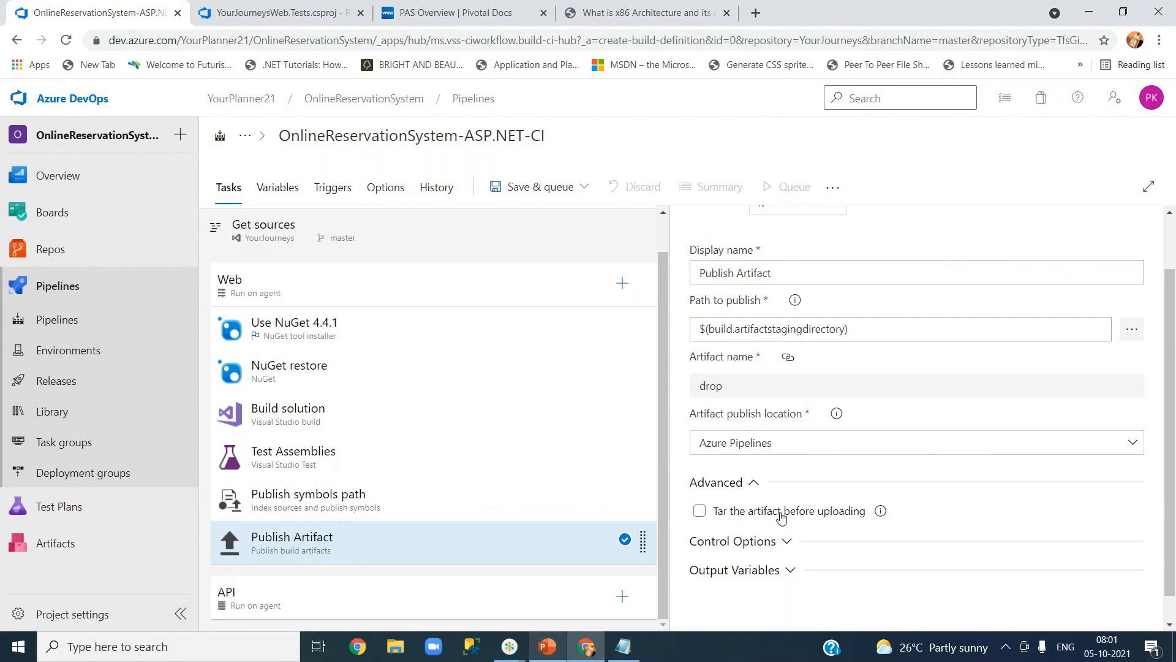
pyautogui.click(754, 483)
pyautogui.scroll(1, 913, 483)
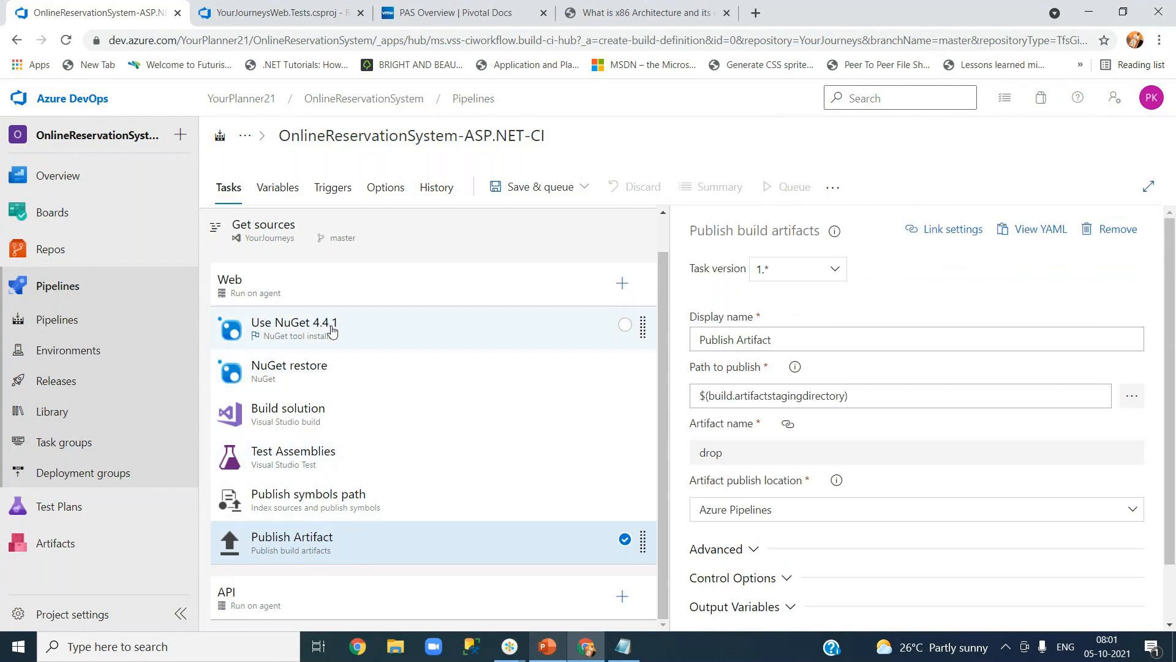
# Save the CI pipeline and run it on master with windows-2019, producing run #20211005.1.
pyautogui.click(325, 298)
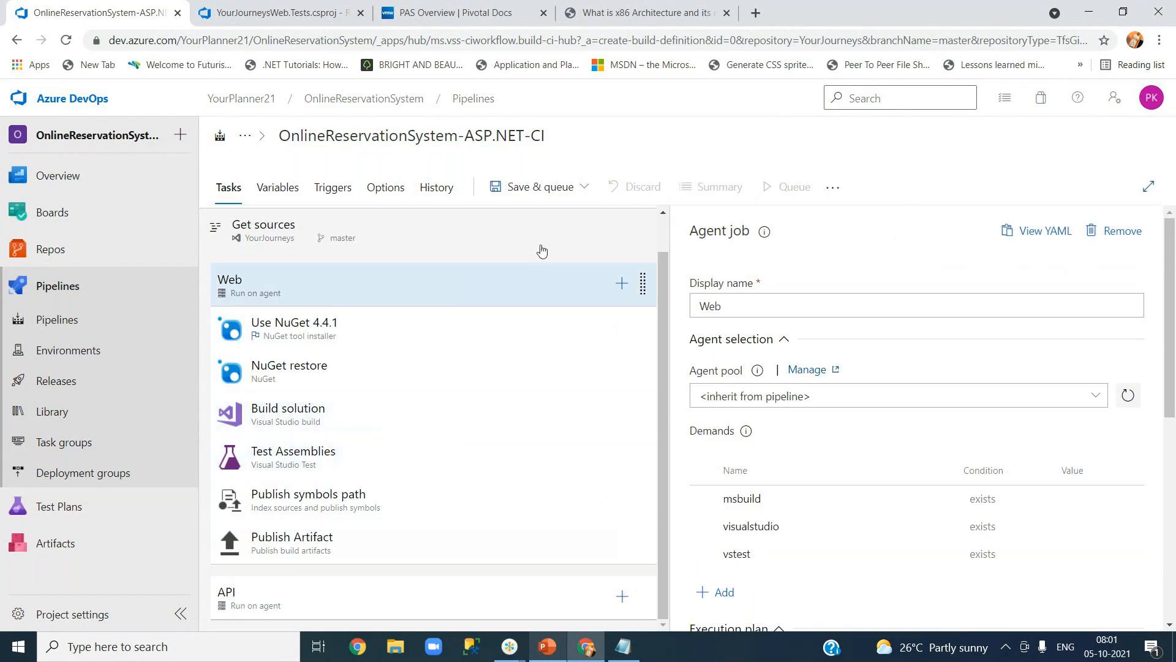
pyautogui.click(574, 195)
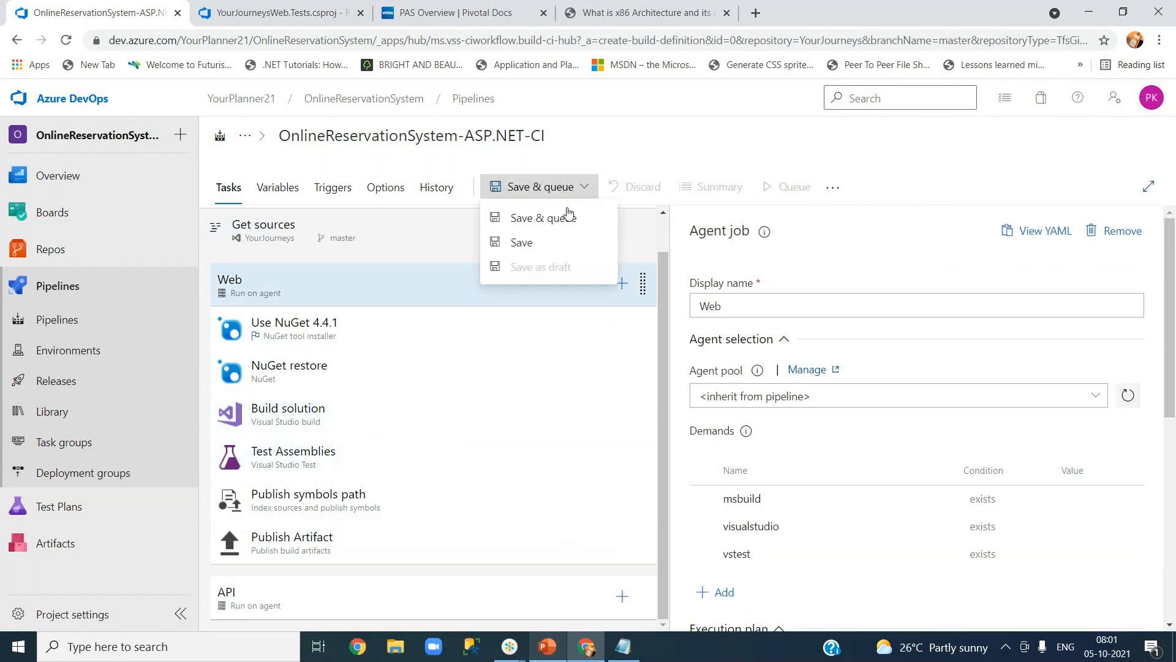
pyautogui.click(559, 242)
pyautogui.click(650, 438)
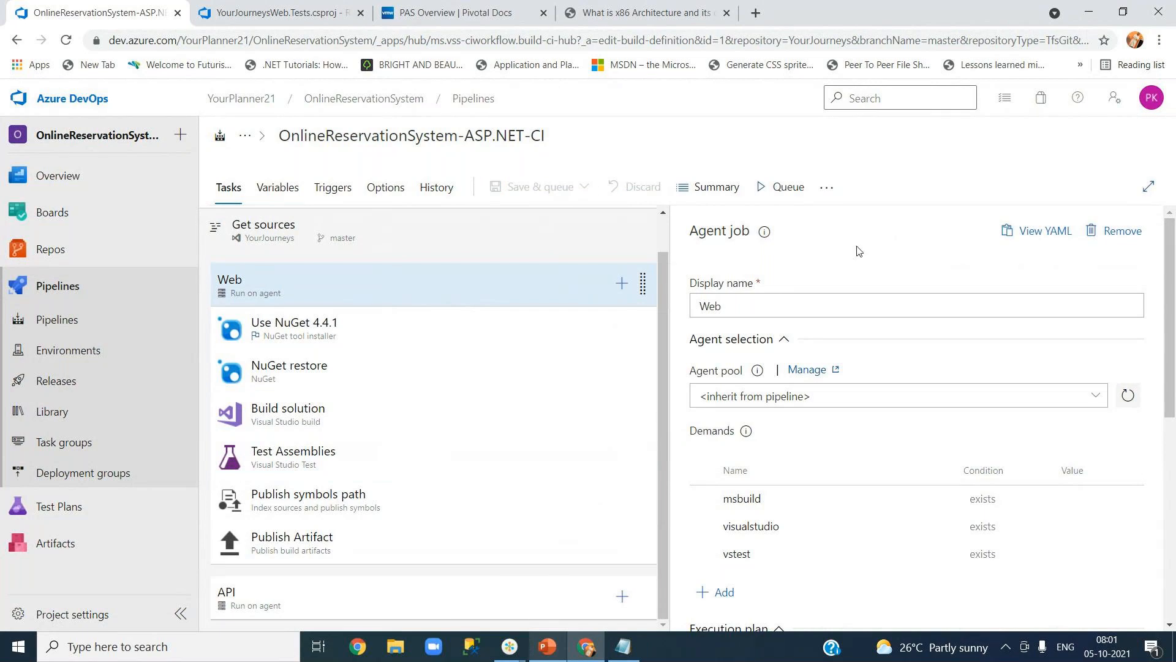
pyautogui.click(778, 197)
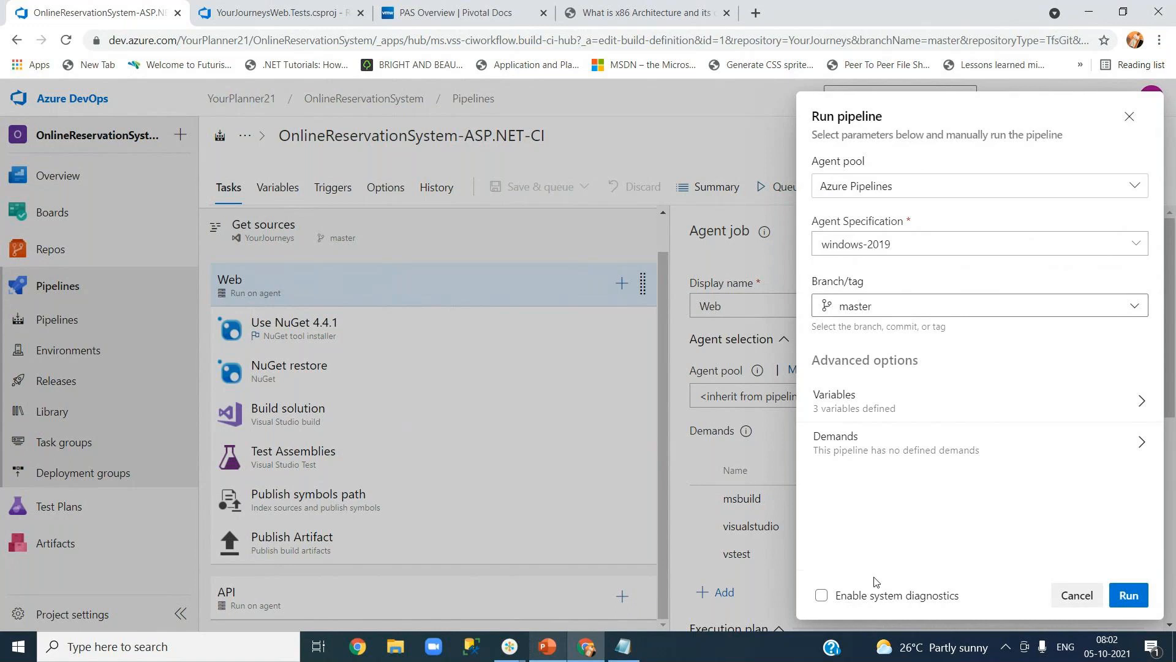
pyautogui.click(1126, 600)
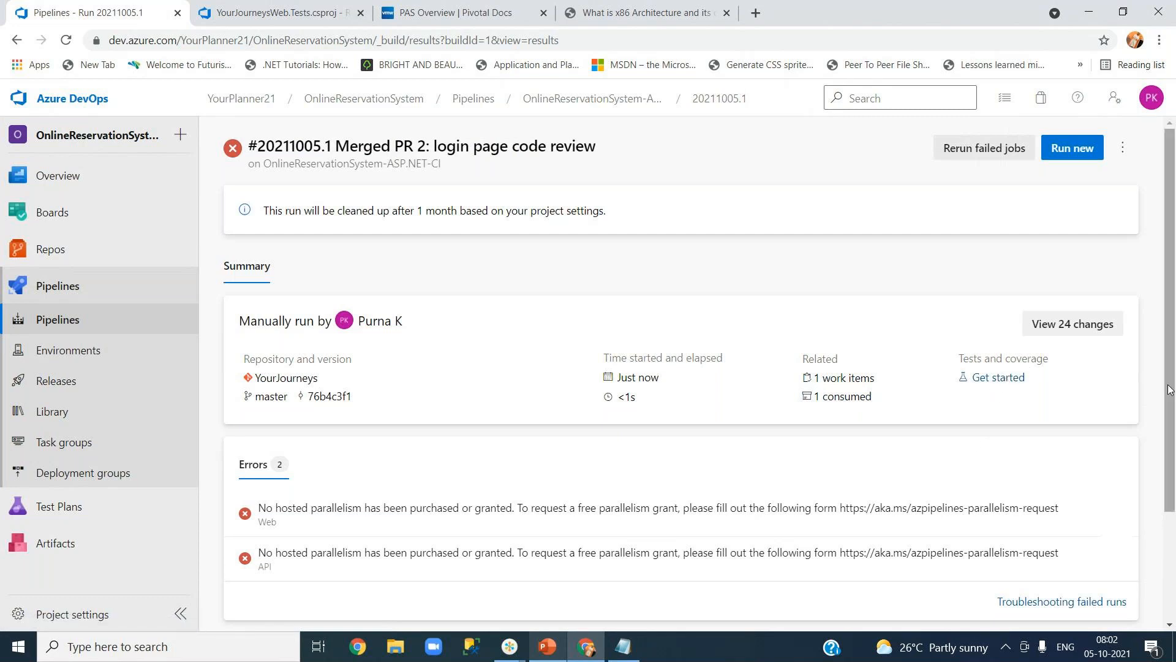
pyautogui.scroll(-1, 1169, 389)
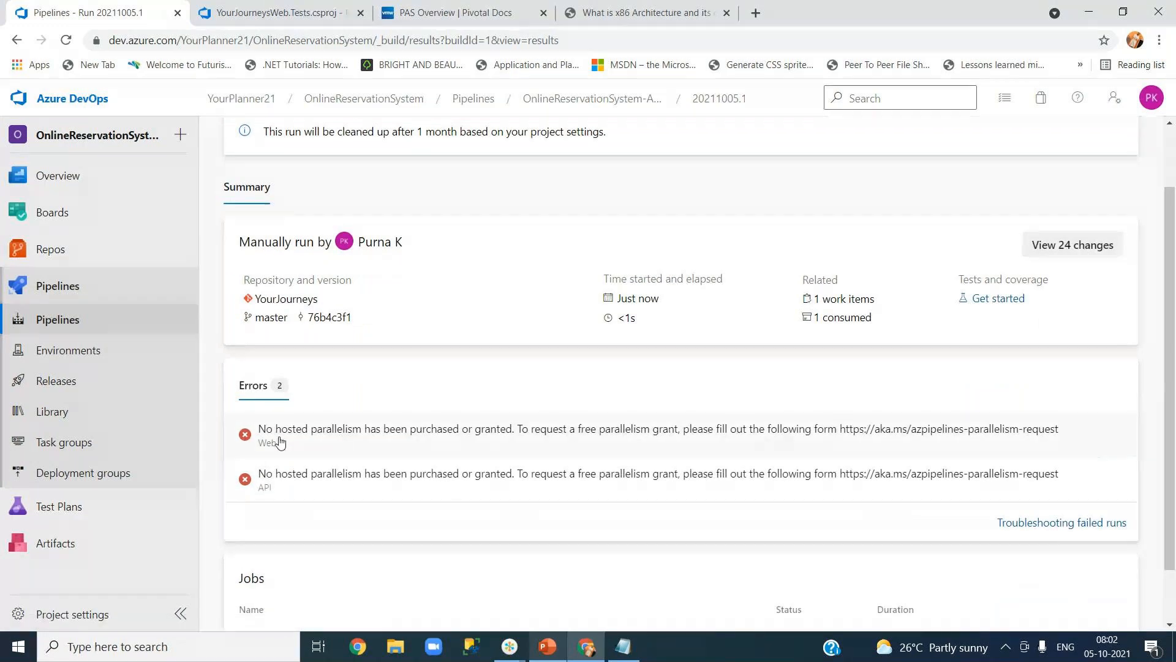
pyautogui.scroll(-1, 277, 439)
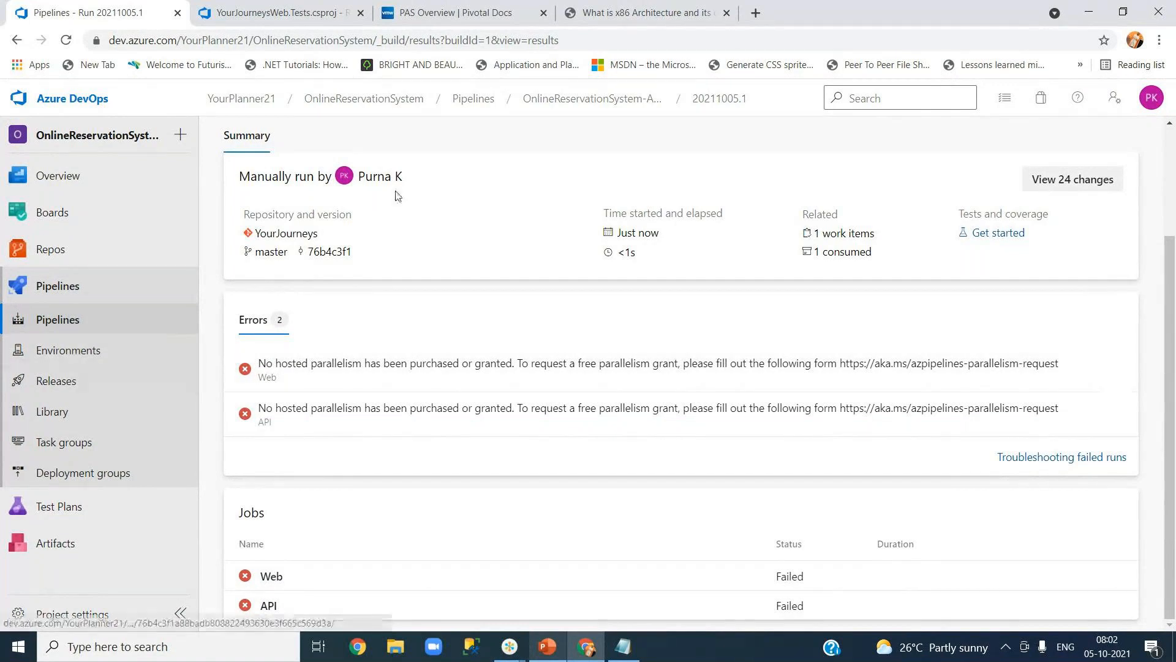
pyautogui.scroll(3, 507, 220)
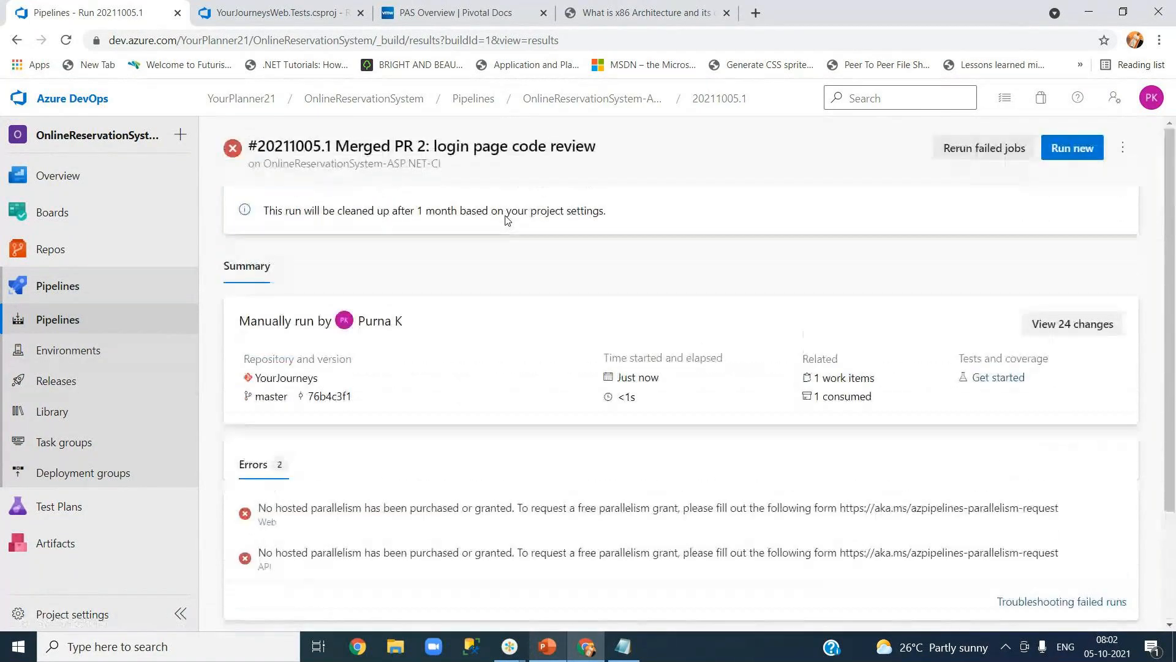
pyautogui.scroll(-3, 506, 219)
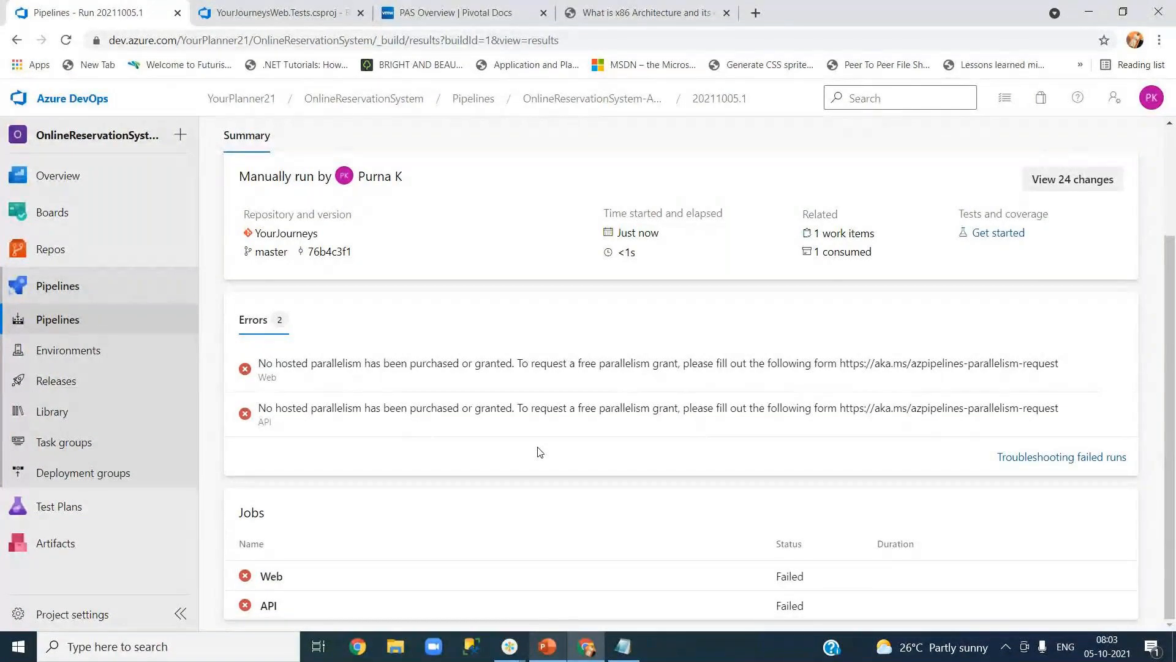
pyautogui.scroll(2, 539, 452)
pyautogui.scroll(1, 539, 452)
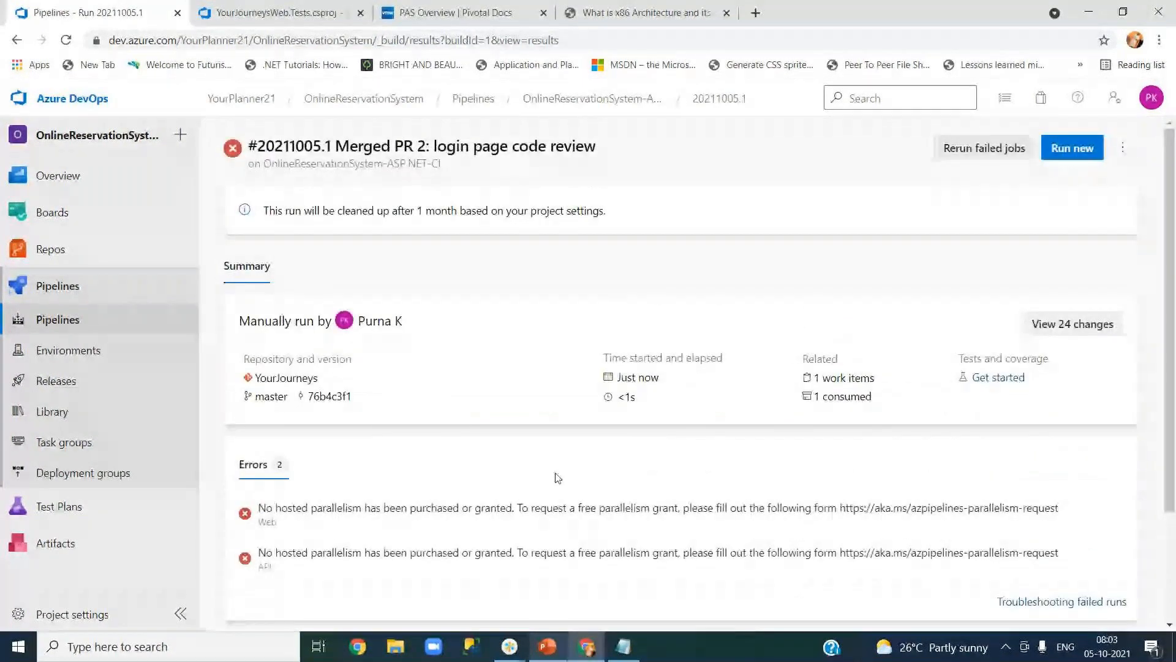
pyautogui.scroll(-2, 558, 477)
pyautogui.scroll(2, 558, 478)
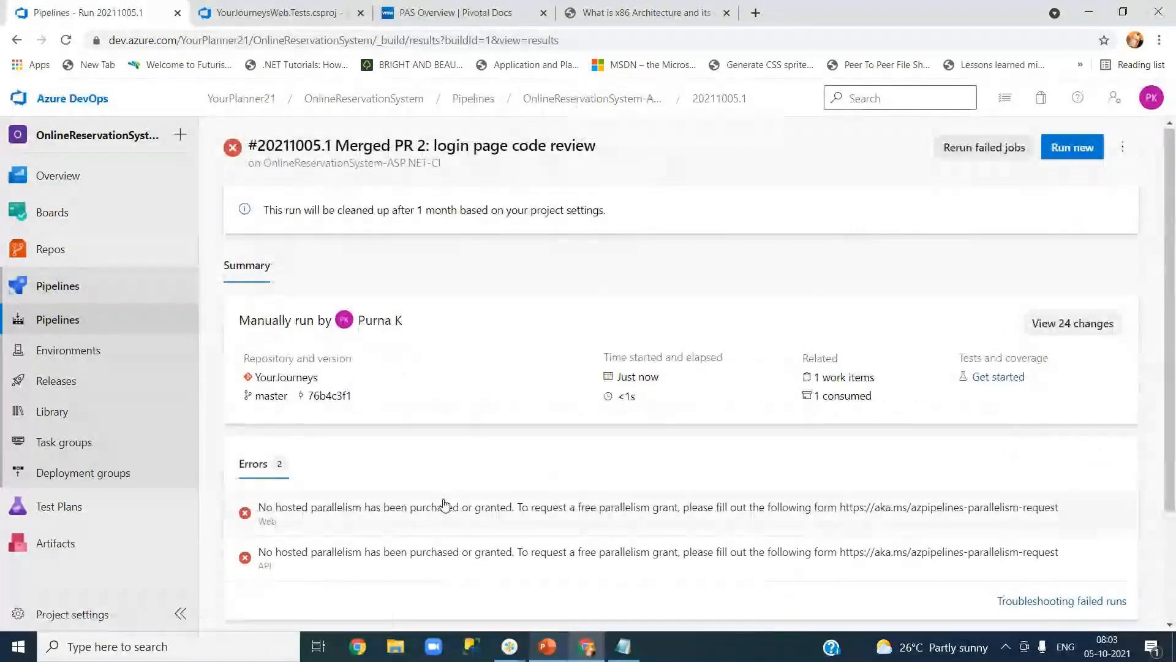
pyautogui.scroll(-2, 357, 416)
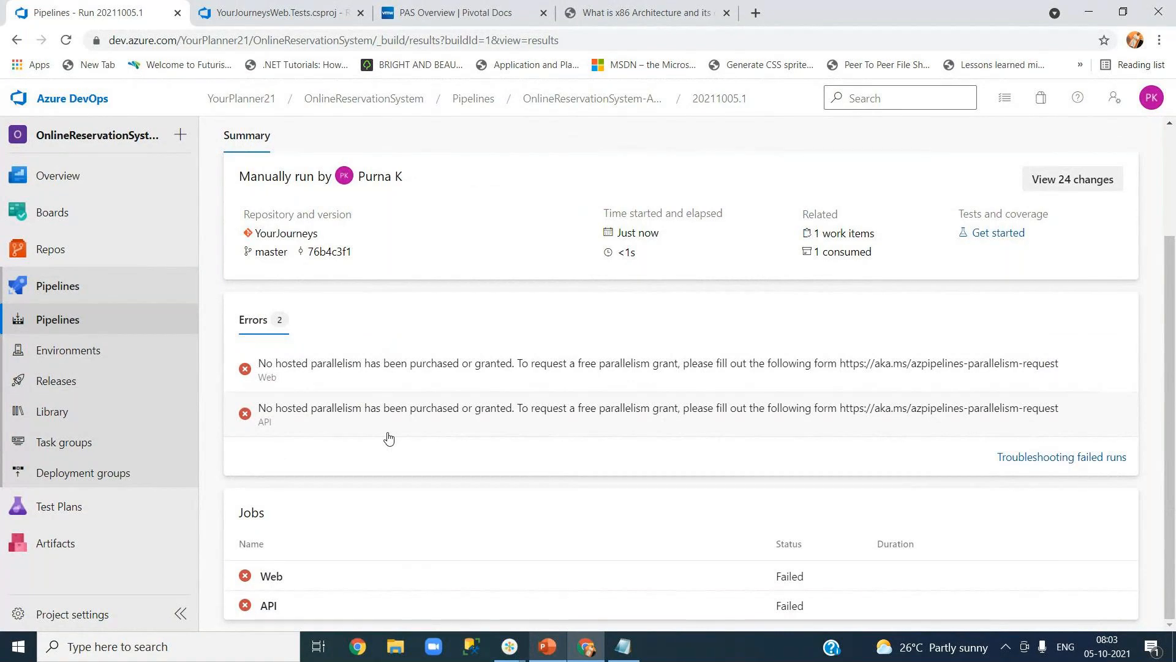
pyautogui.scroll(2, 388, 437)
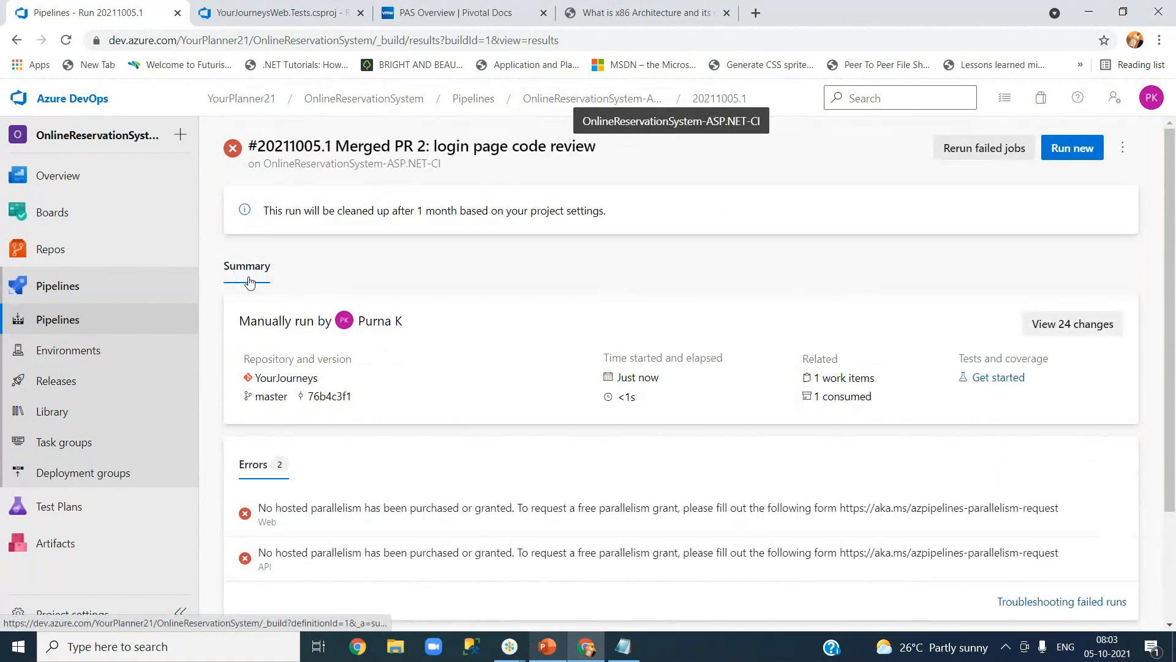
# Reopen OnlineReservationSystem-ASP.NET-CI for editing, check the Web job's Parallelism, then select the API job.
pyautogui.click(137, 319)
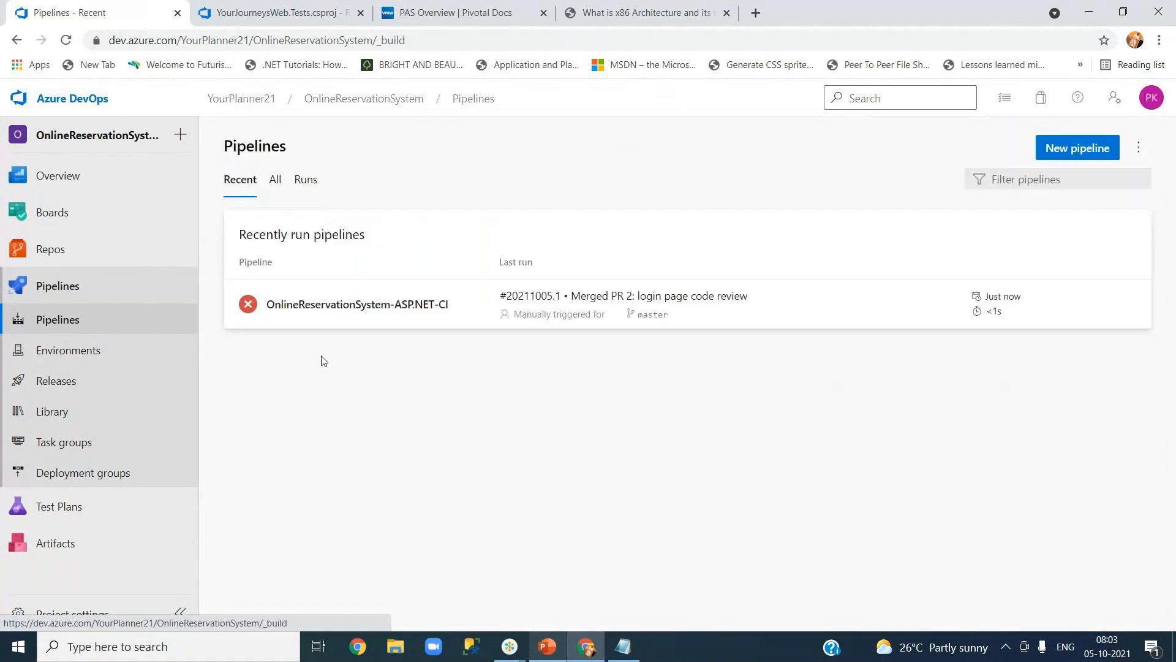
pyautogui.click(389, 310)
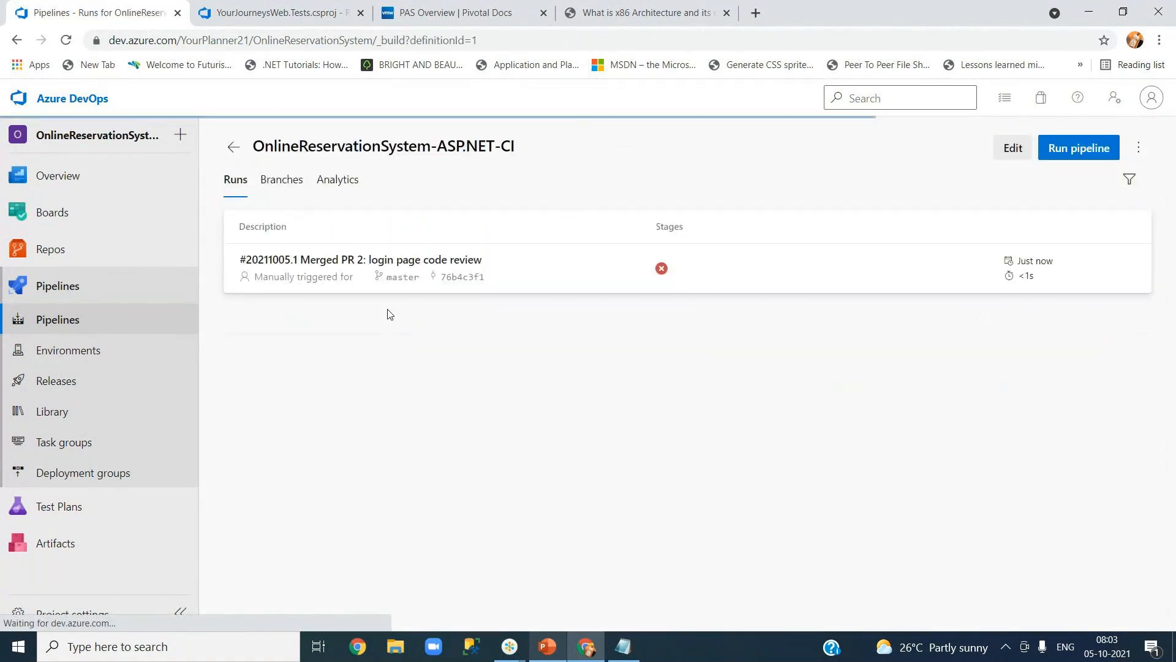
pyautogui.click(1013, 149)
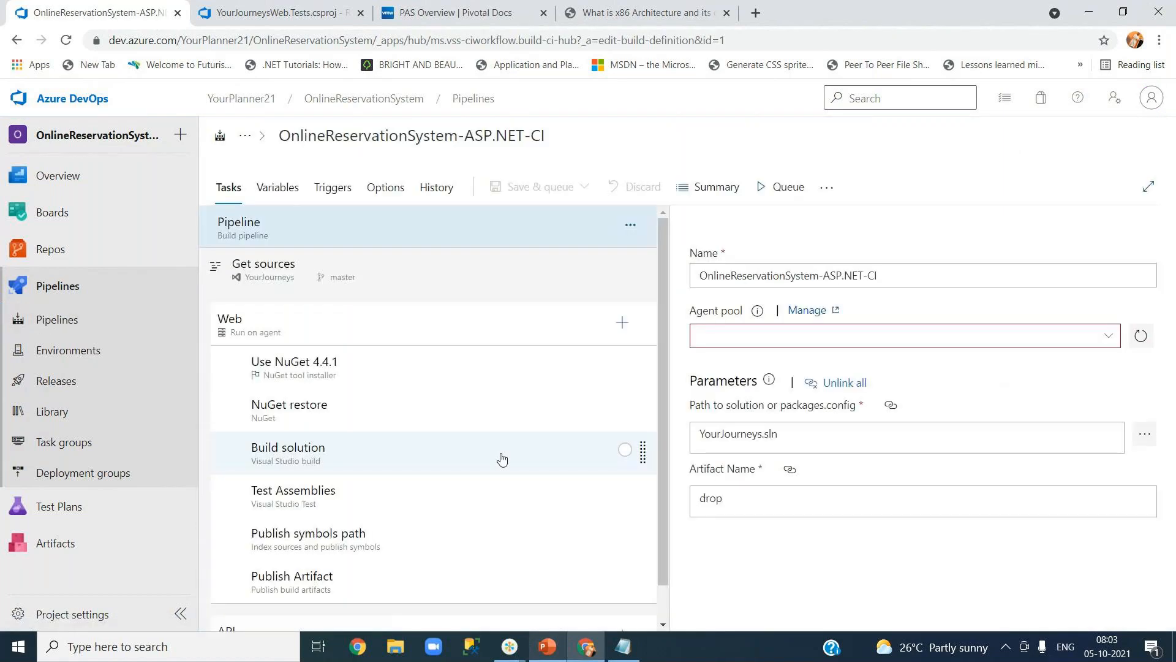
pyautogui.click(398, 337)
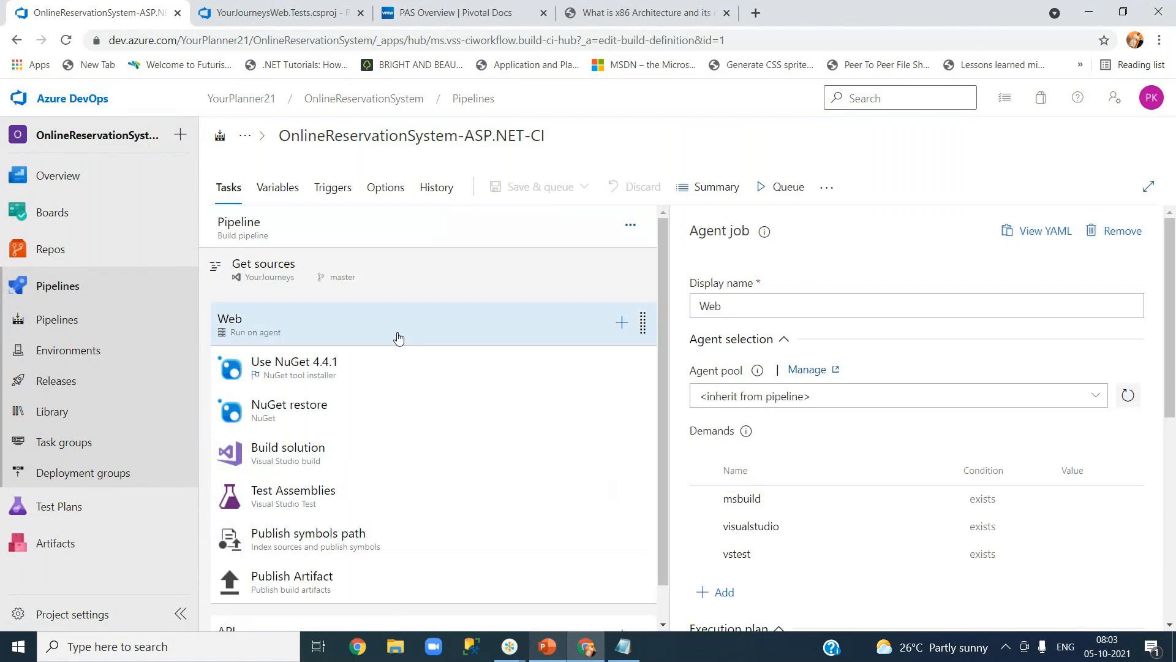
pyautogui.scroll(-7, 856, 450)
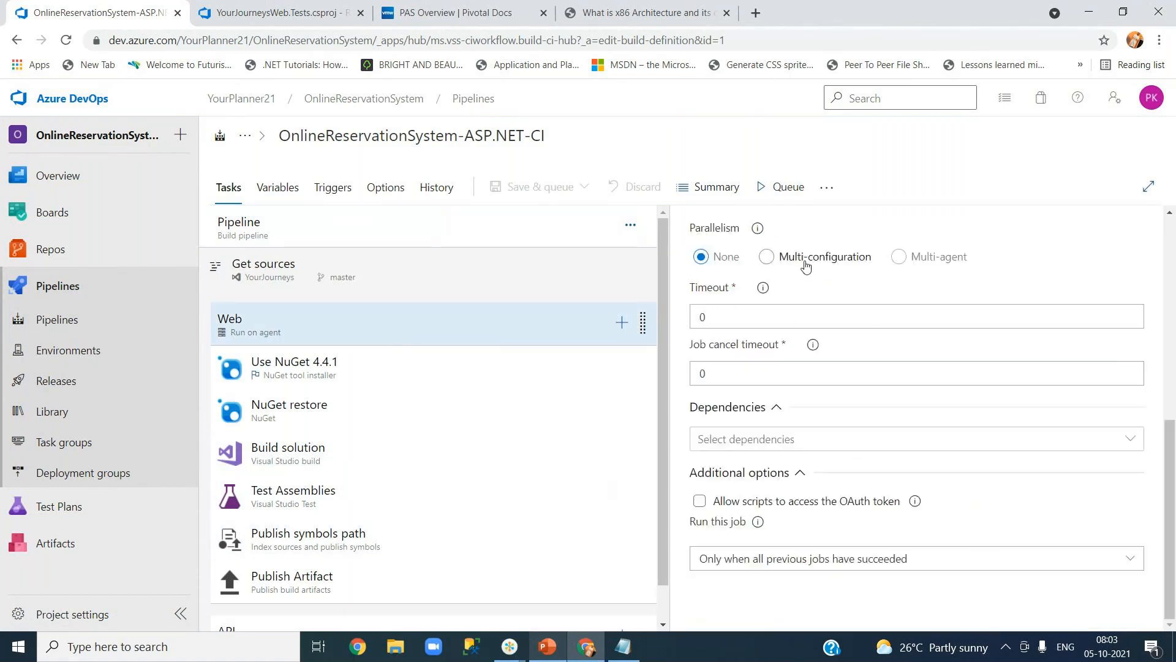
pyautogui.scroll(-1, 537, 525)
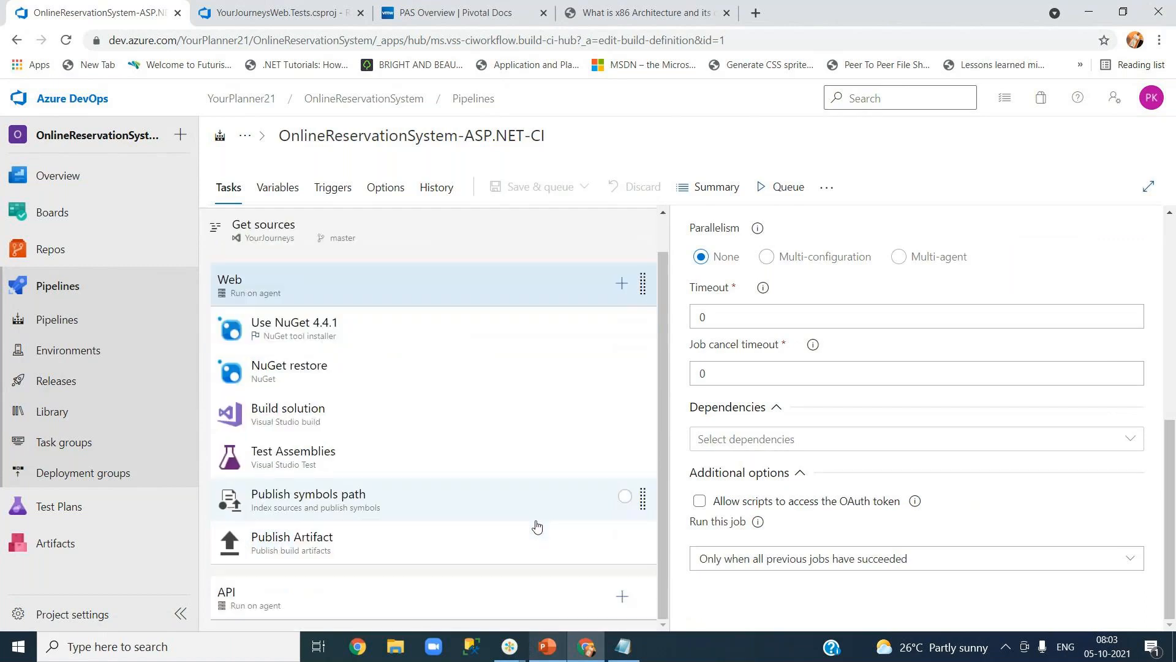
pyautogui.click(415, 601)
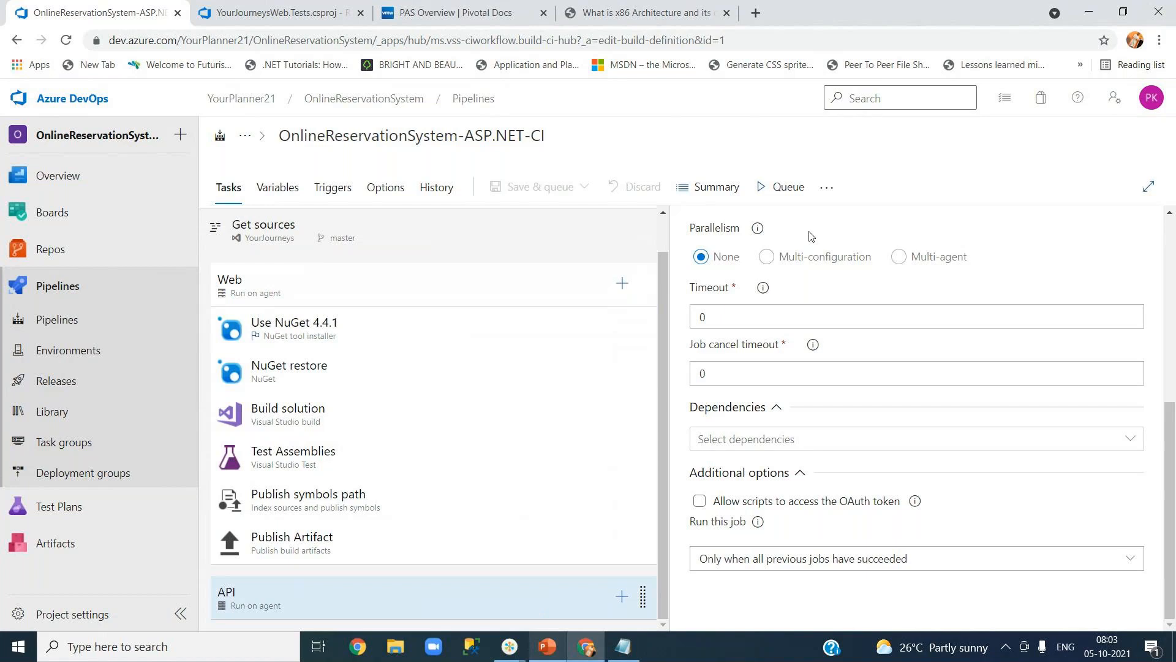
pyautogui.moveTo(1171, 466); pyautogui.dragTo(1171, 262)
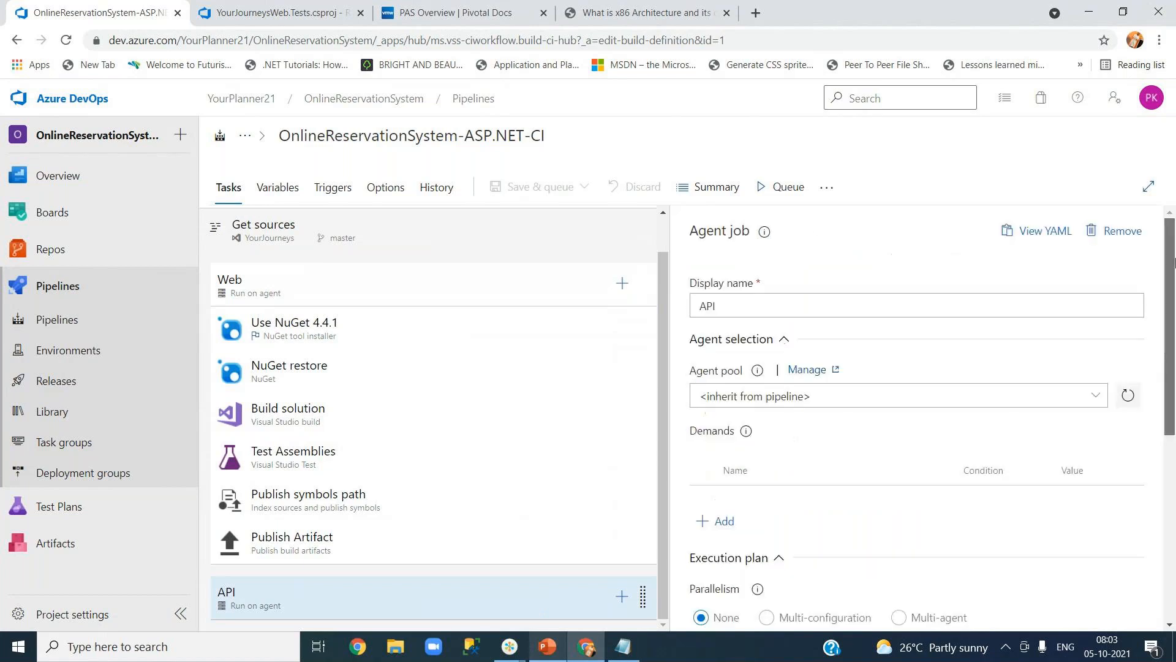
# Delete the API job, save the pipeline, and queue run #20211005.2 on master.
pyautogui.click(1127, 231)
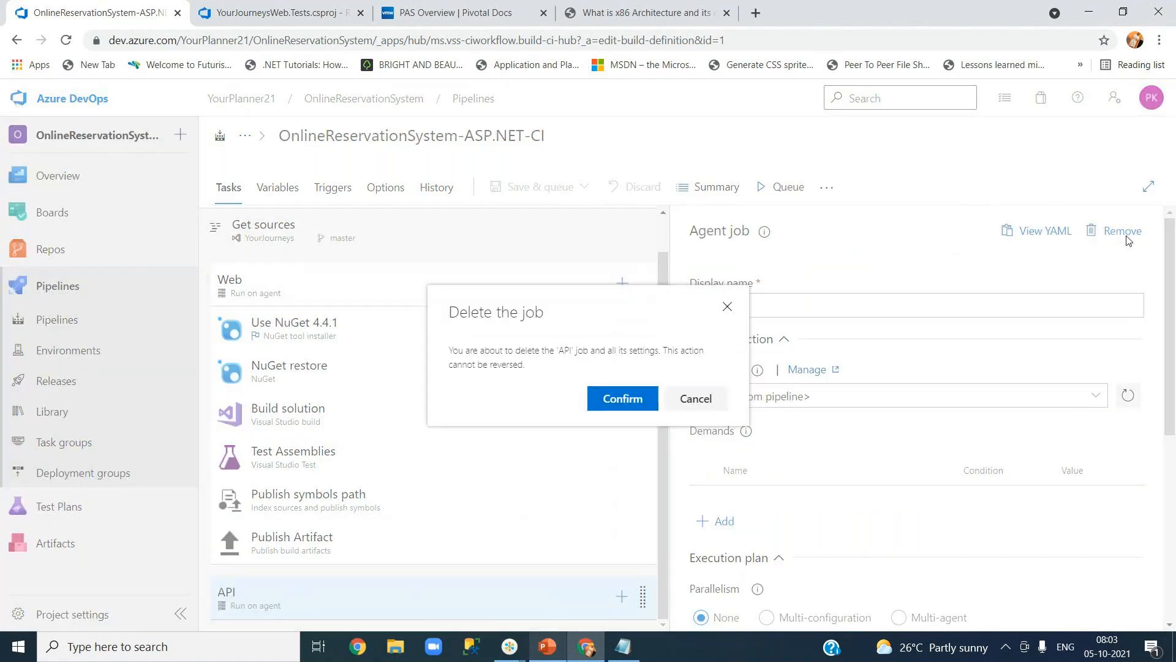
pyautogui.click(634, 404)
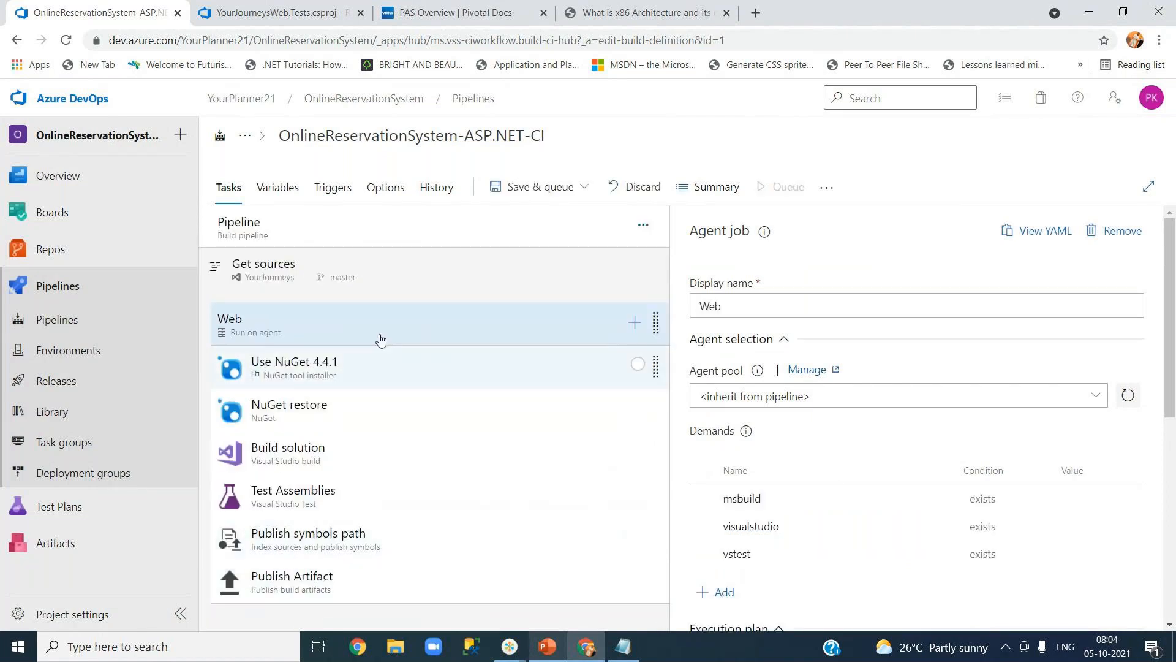
pyautogui.click(573, 187)
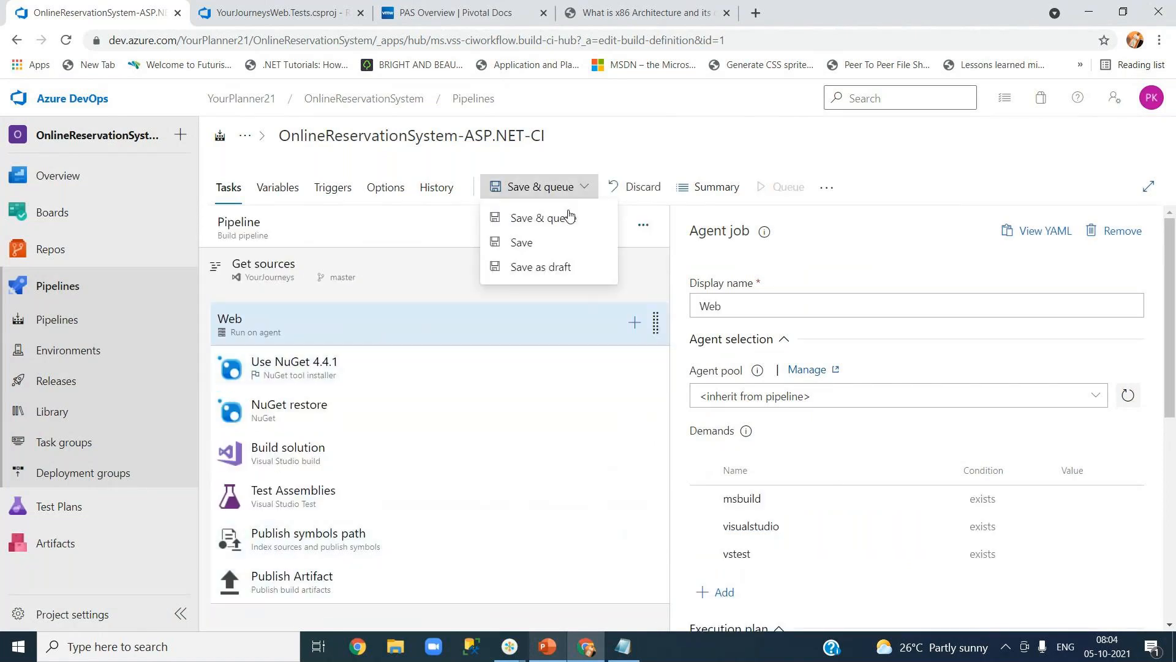
pyautogui.click(567, 243)
pyautogui.click(663, 414)
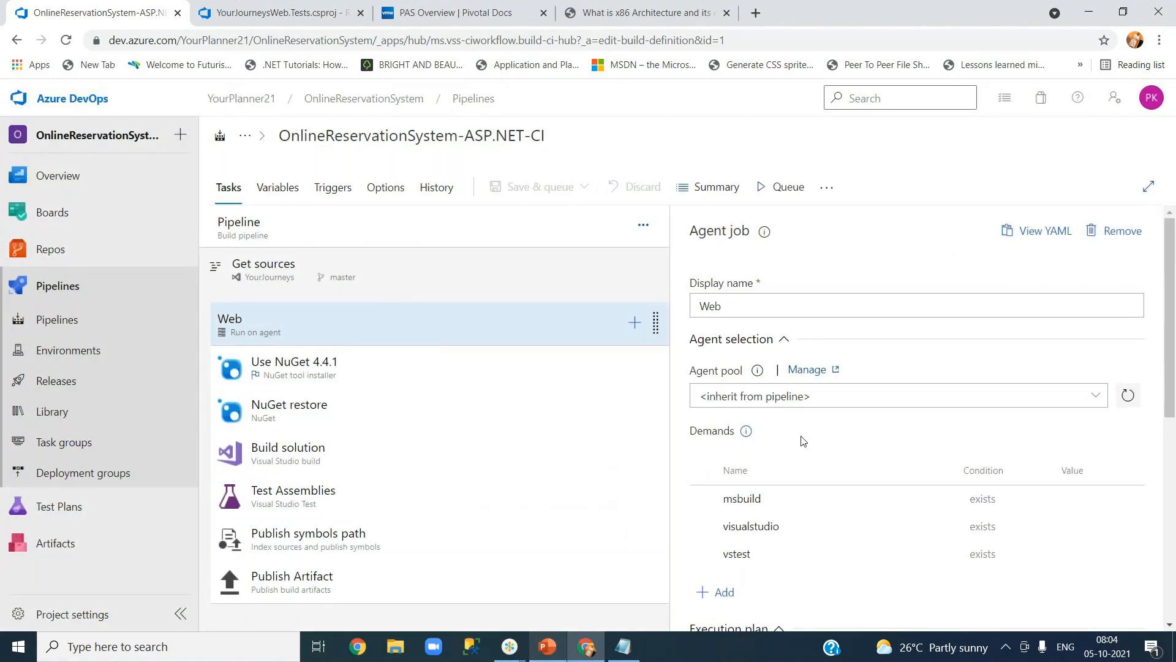
pyautogui.click(783, 195)
pyautogui.click(1129, 595)
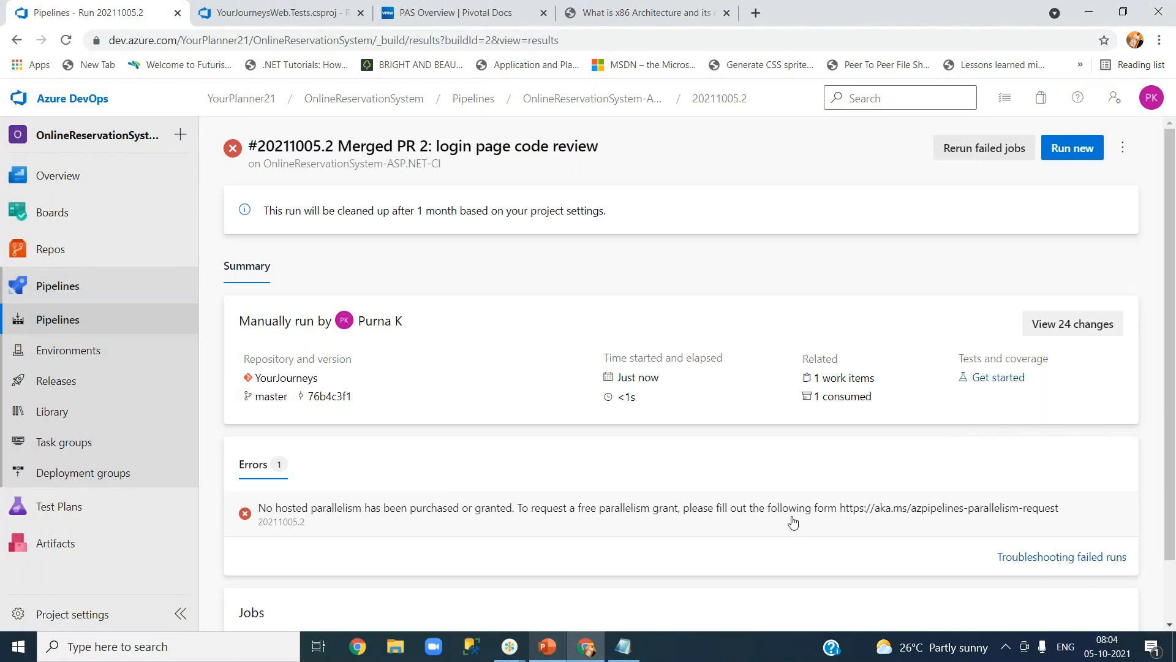
# Copy the first five lines of the failed Web job log, then launch a blank Notepad.
pyautogui.scroll(-2, 792, 520)
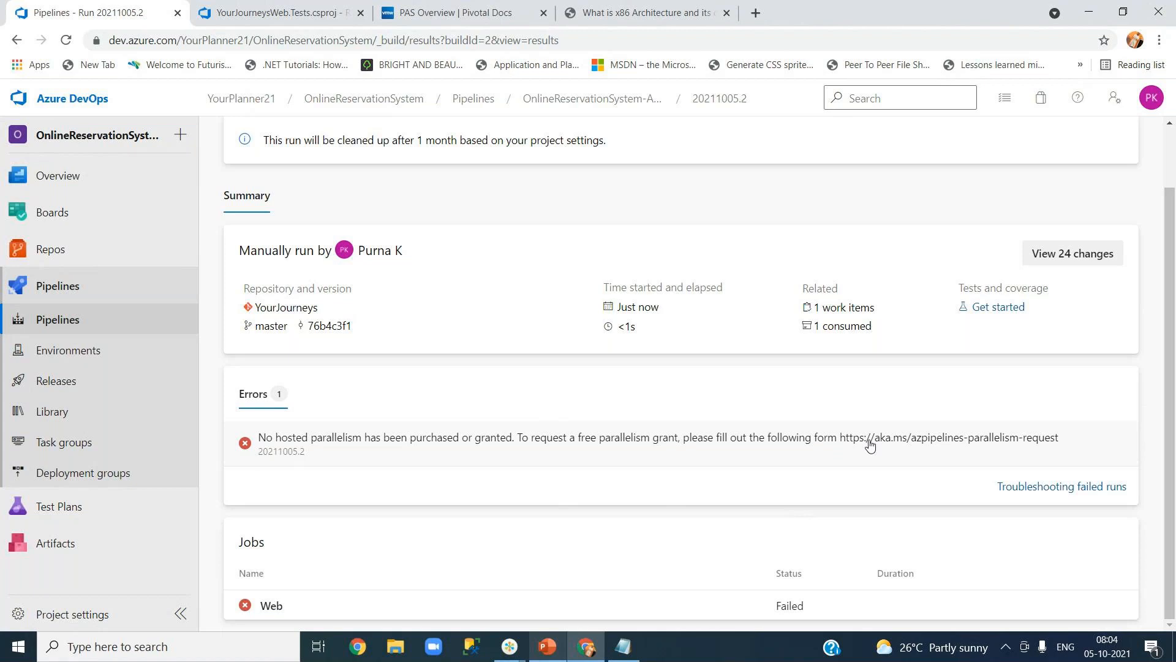
pyautogui.rightClick(922, 449)
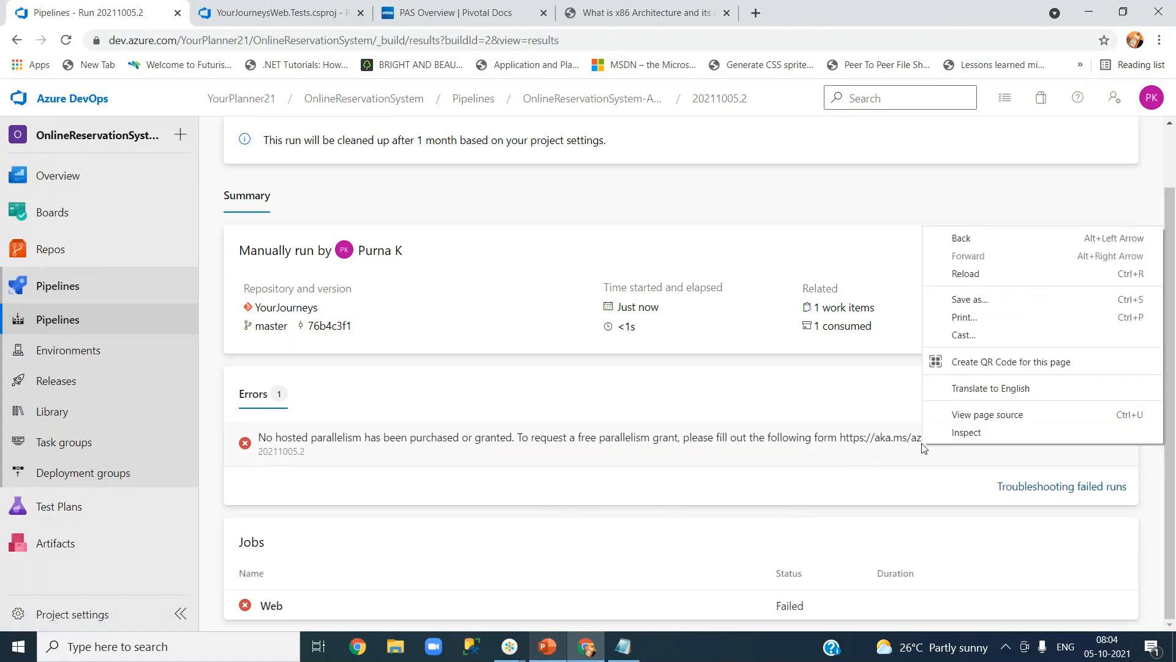
pyautogui.click(748, 446)
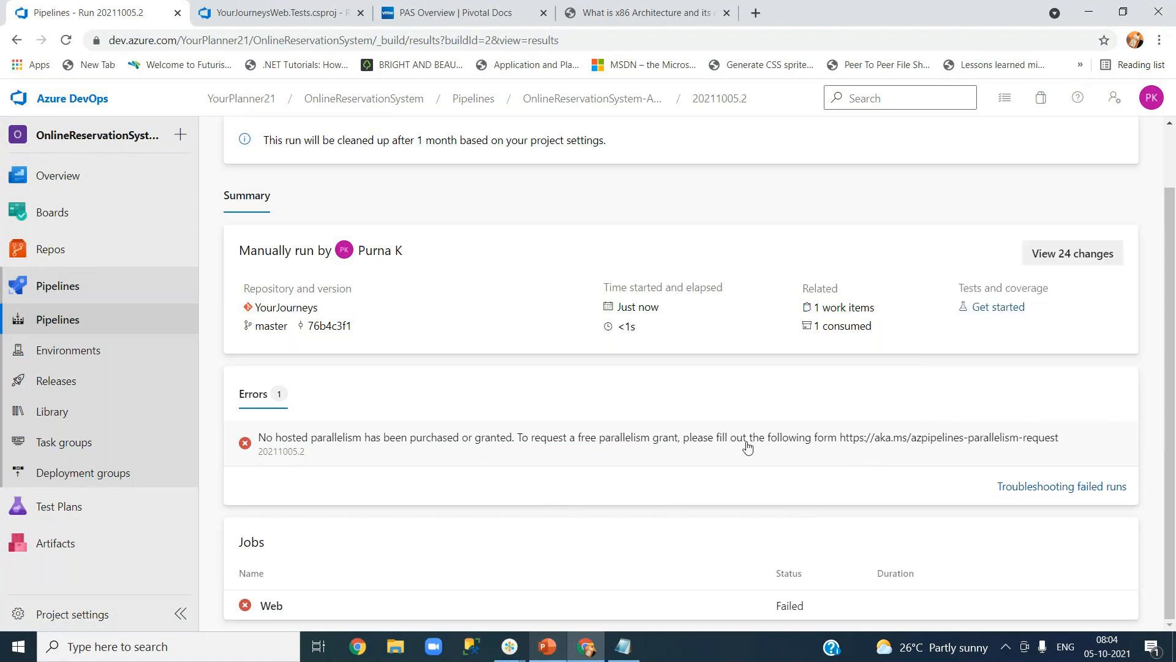
pyautogui.click(885, 436)
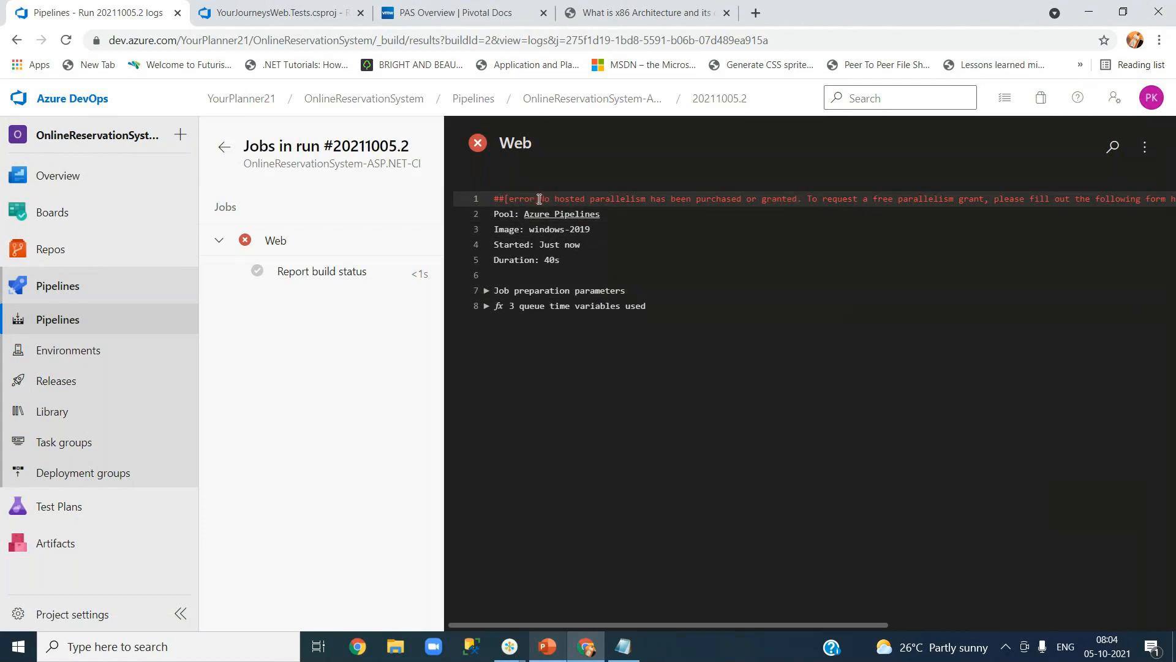
pyautogui.moveTo(537, 199); pyautogui.dragTo(952, 265)
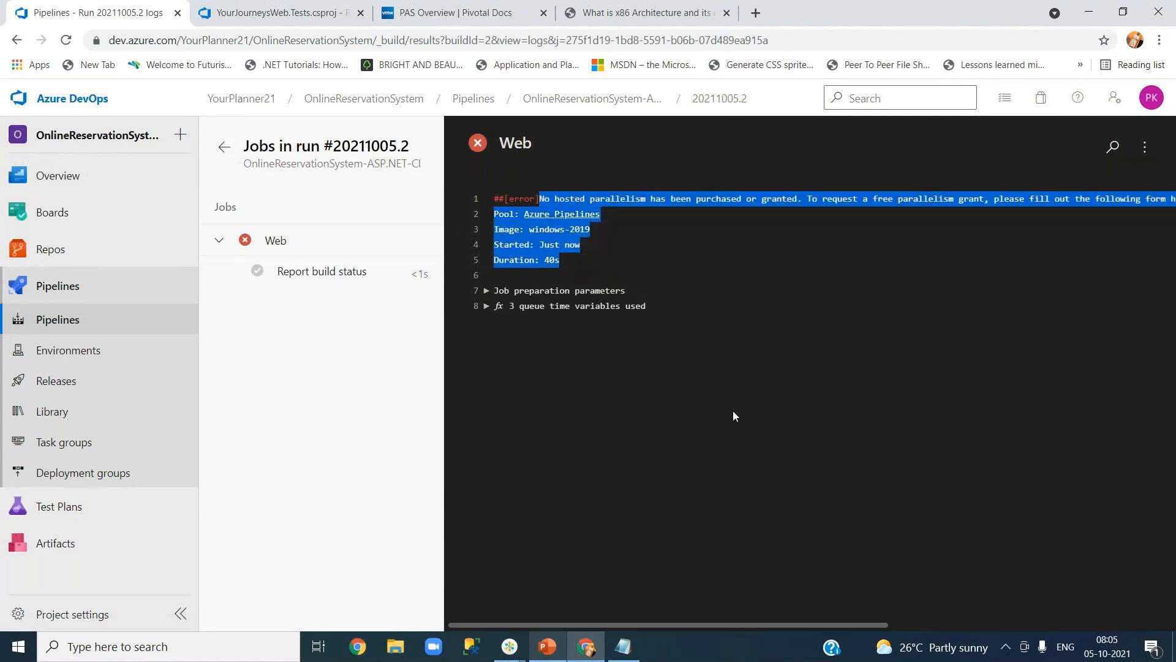
pyautogui.rightClick(555, 245)
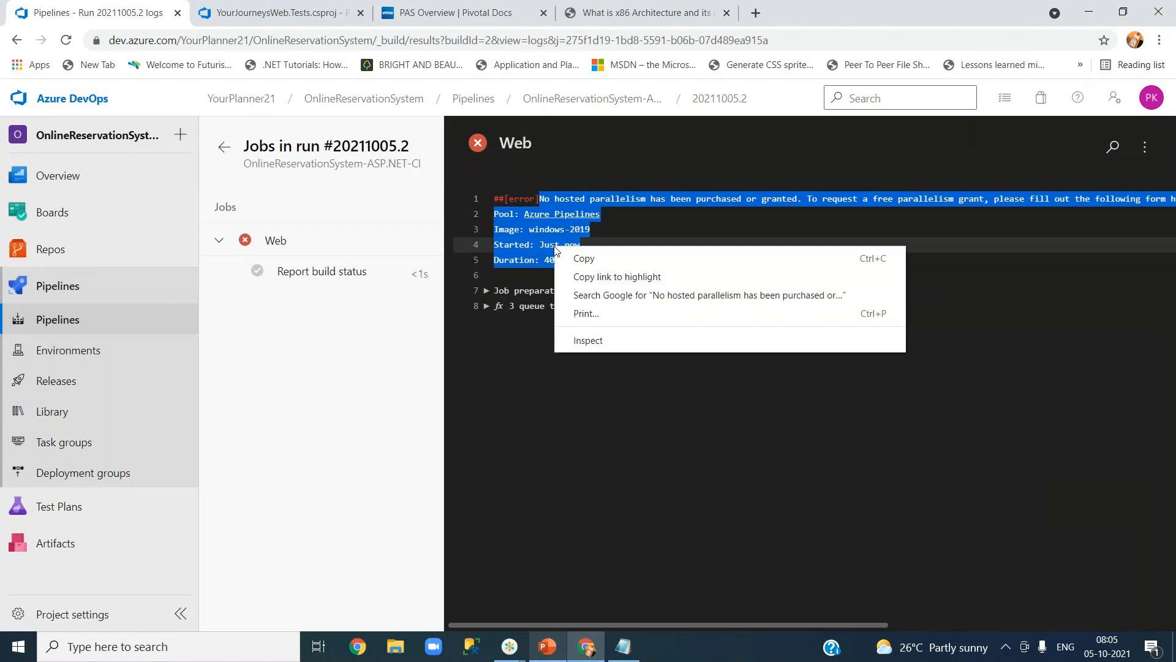
pyautogui.click(587, 258)
pyautogui.hotkey('alt', 'Tab')
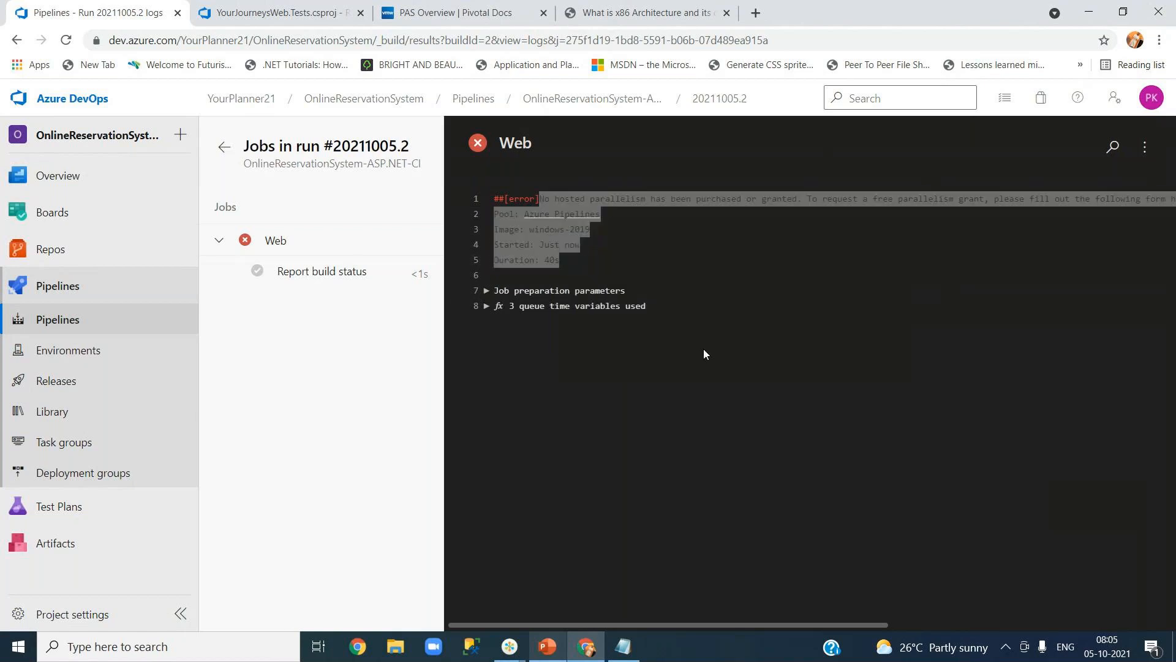
pyautogui.press('Return')
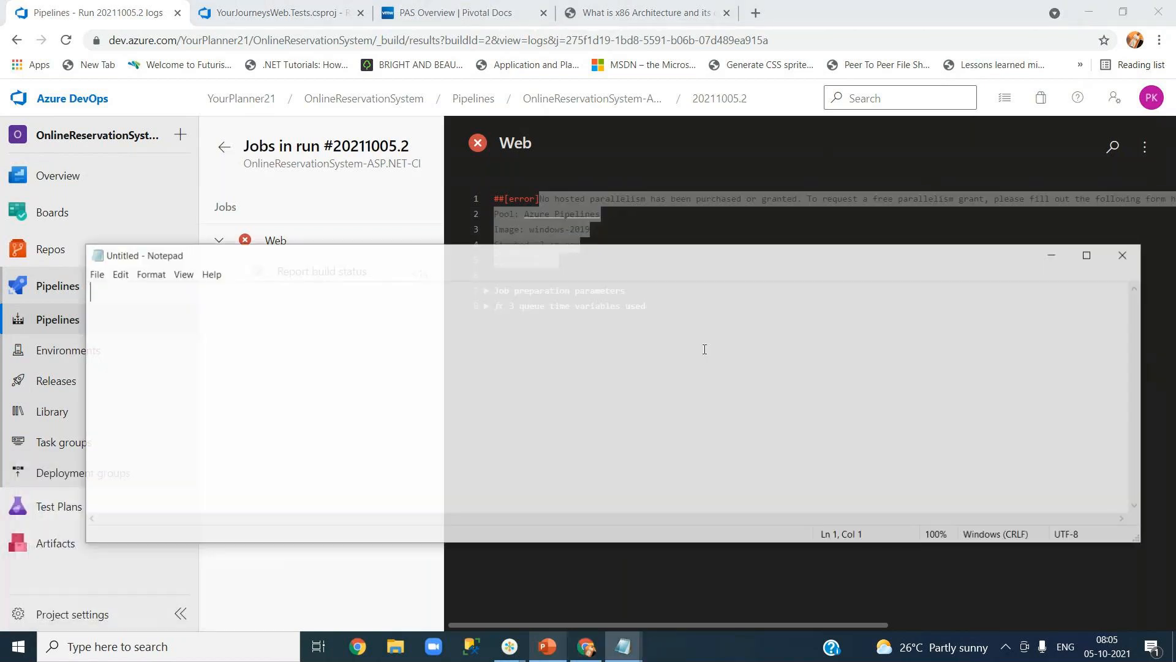
# Paste the five error log lines into a maximized Notepad with word wrap turned on.
pyautogui.hotkey('ctrl', 'v')
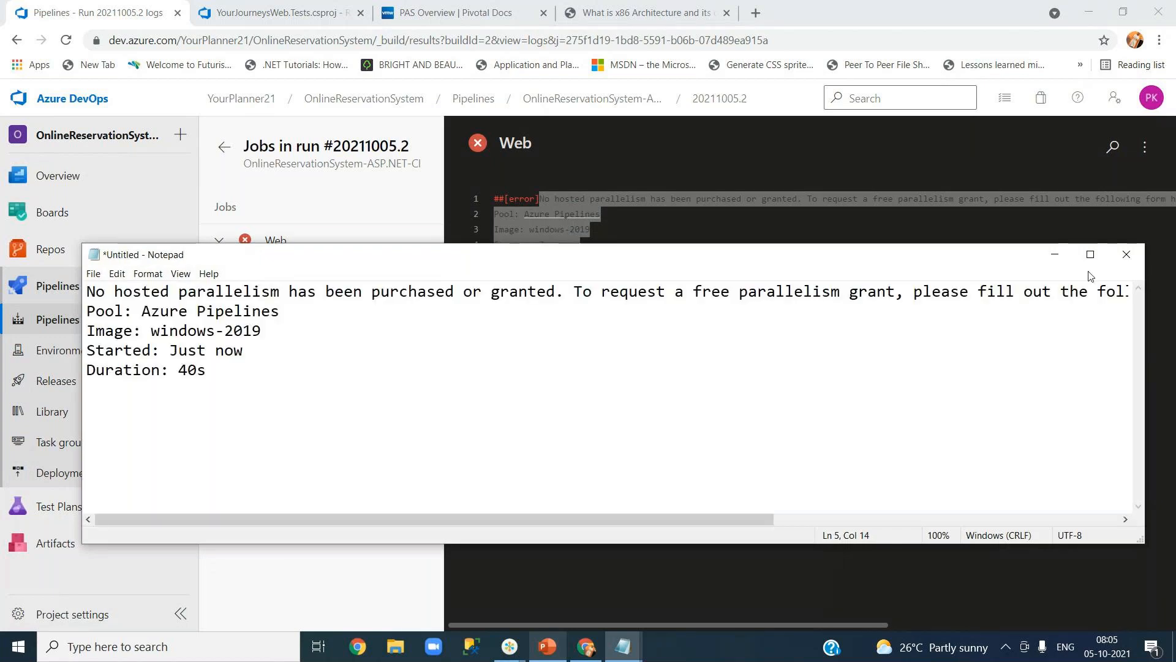
pyautogui.click(1087, 255)
pyautogui.click(66, 25)
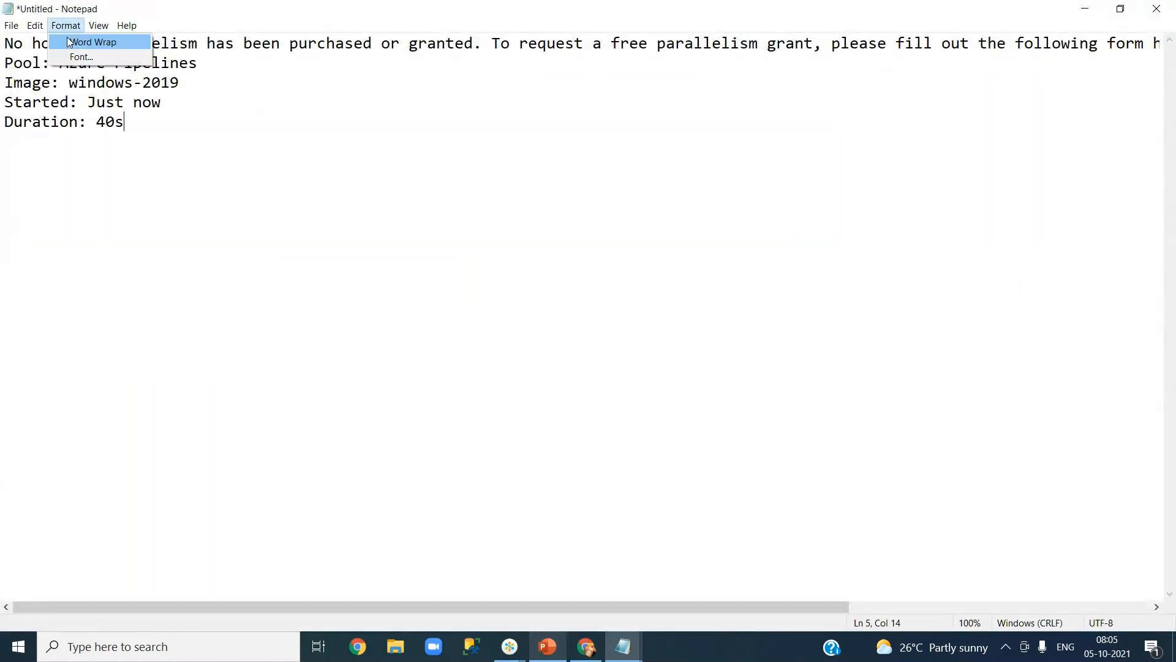
pyautogui.click(69, 38)
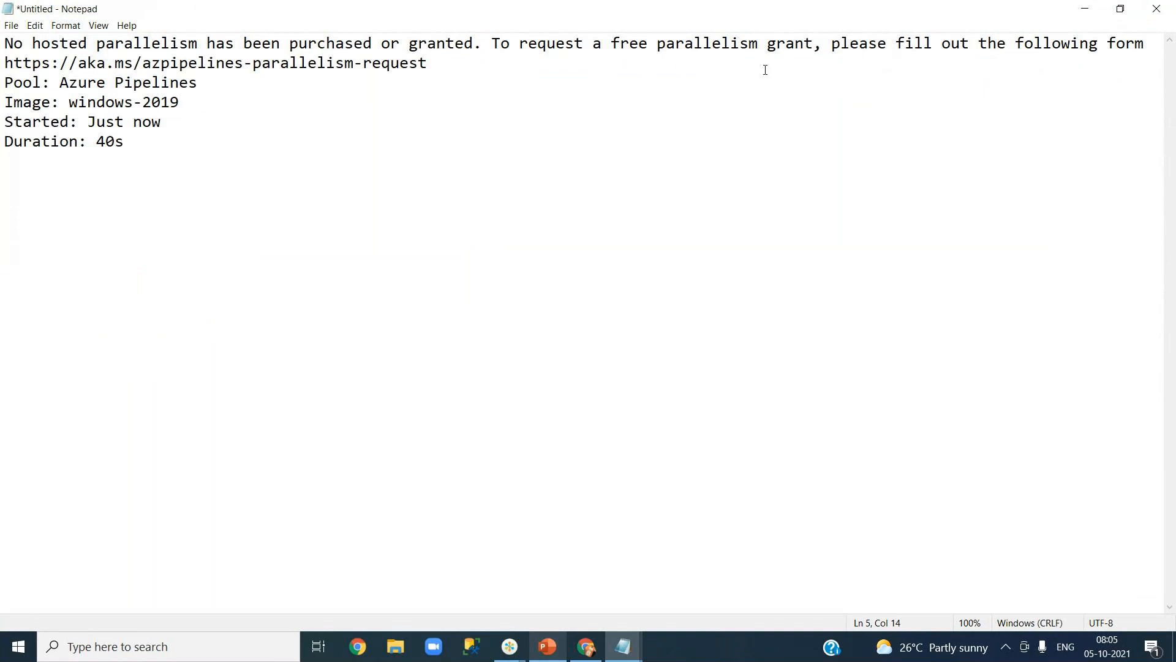
# Select the aka.ms/azpipelines-parallelism-request link and bring up a new Chrome tab.
pyautogui.moveTo(829, 47); pyautogui.dragTo(838, 67)
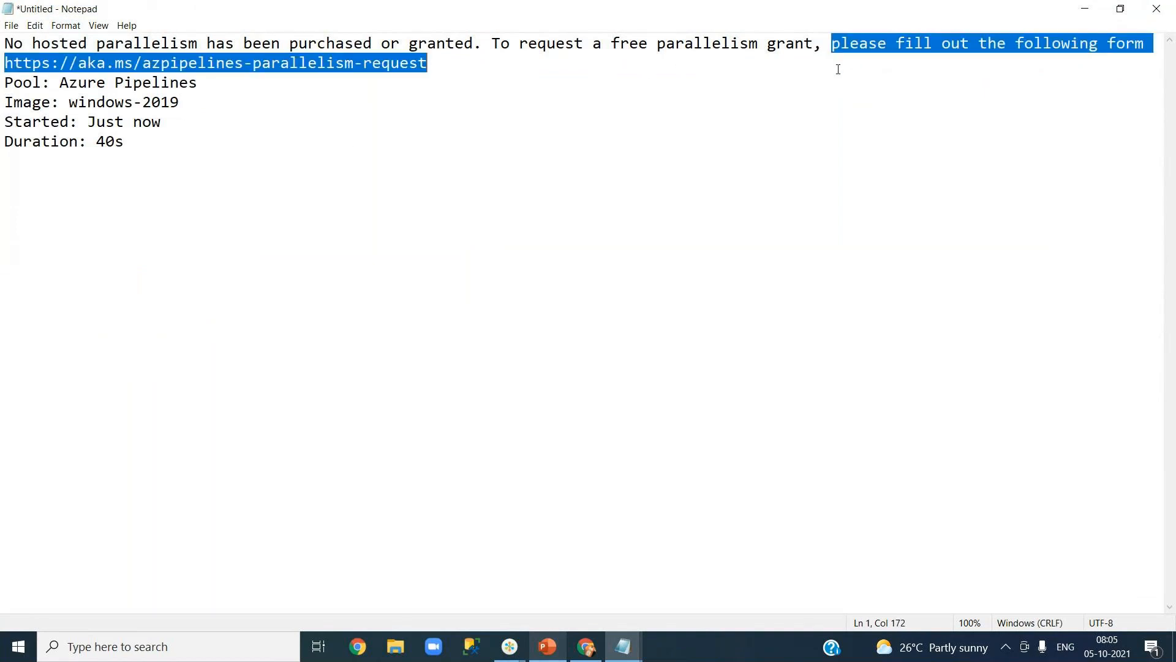
pyautogui.click(95, 82)
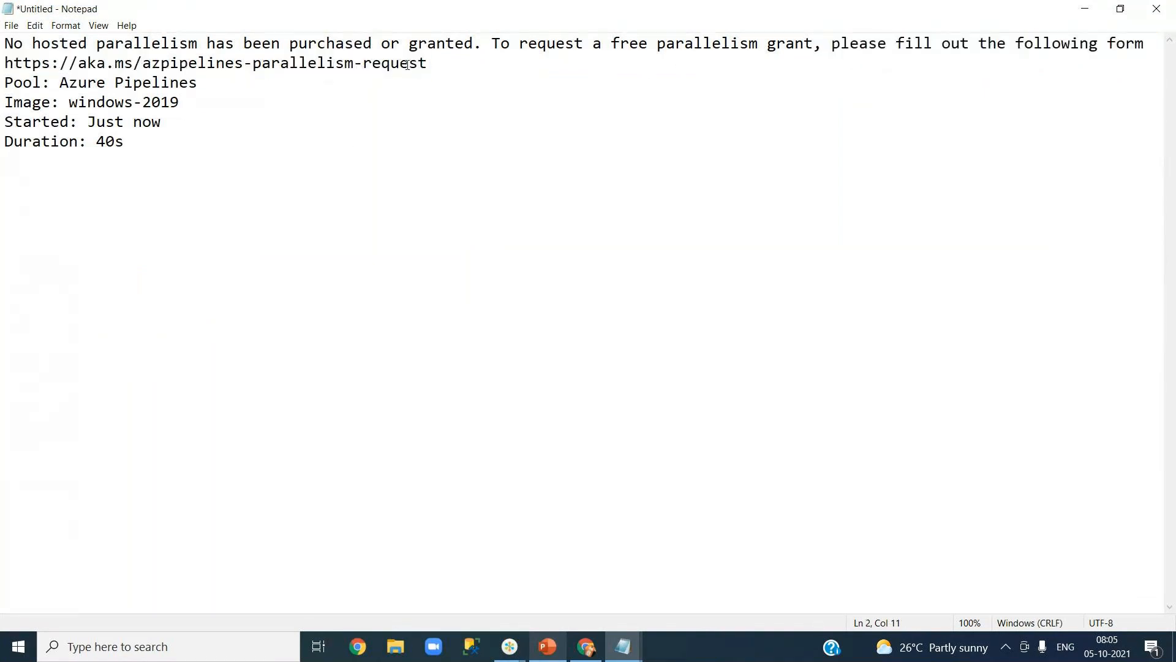
pyautogui.moveTo(442, 58); pyautogui.dragTo(3, 62)
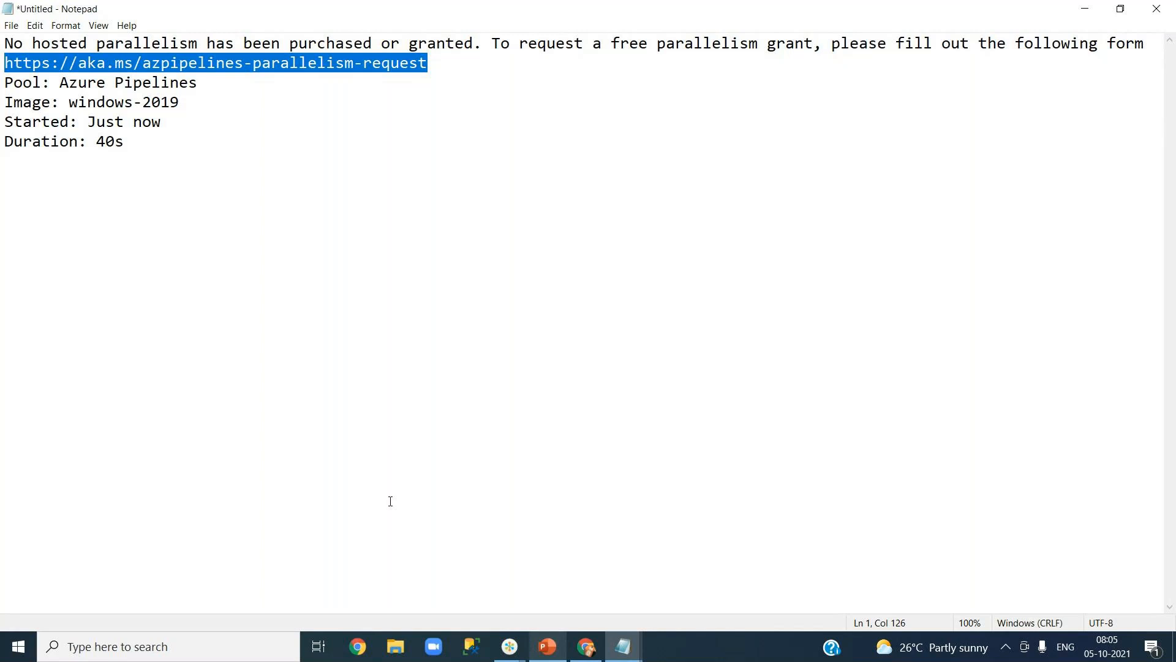
pyautogui.click(586, 646)
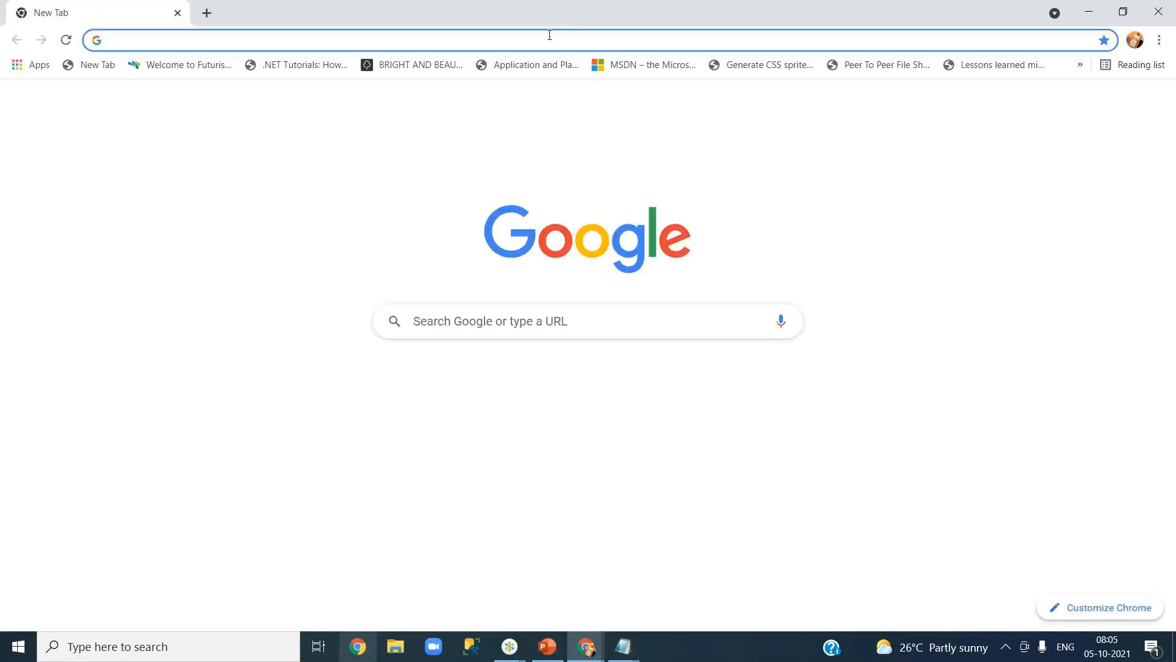
# Load the aka.ms parallelism request form, skim its questions, then return to run #20211005.2's logs.
pyautogui.hotkey('ctrl', 'v')
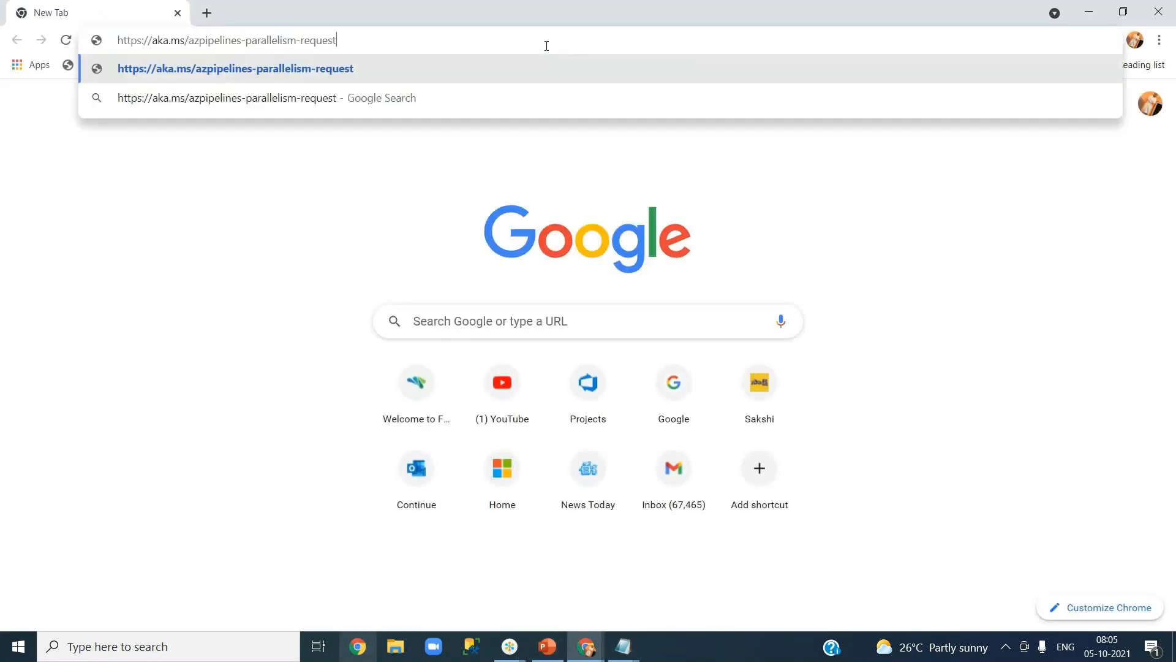
pyautogui.press('Return')
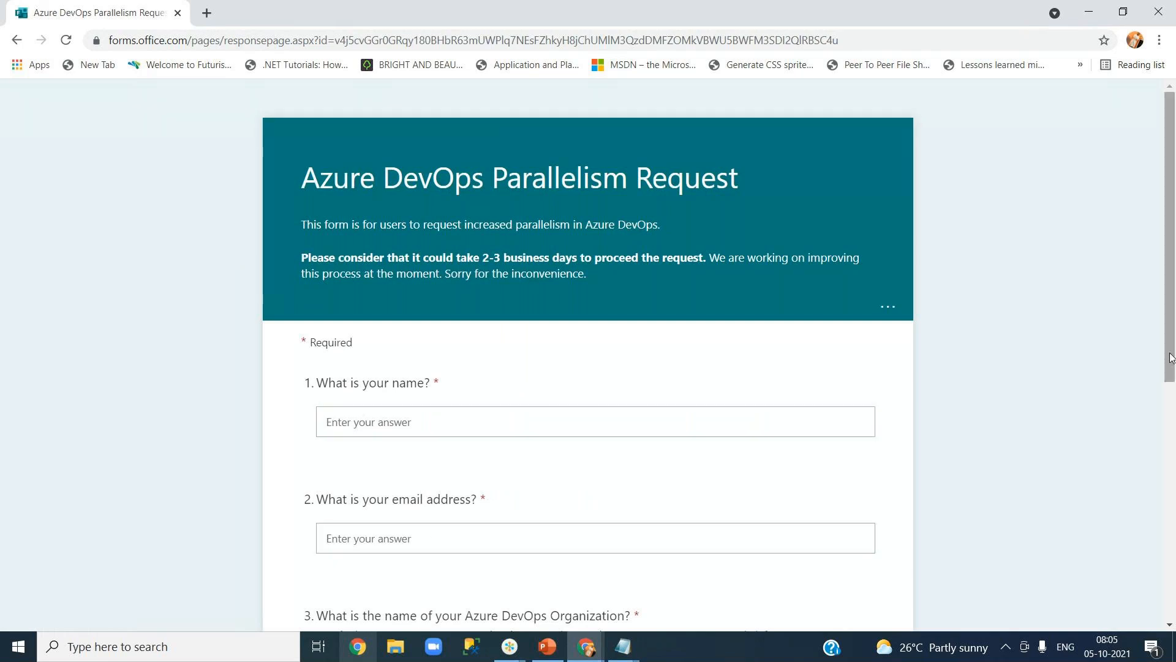
pyautogui.moveTo(1171, 357); pyautogui.dragTo(1165, 511)
pyautogui.scroll(-1, 770, 413)
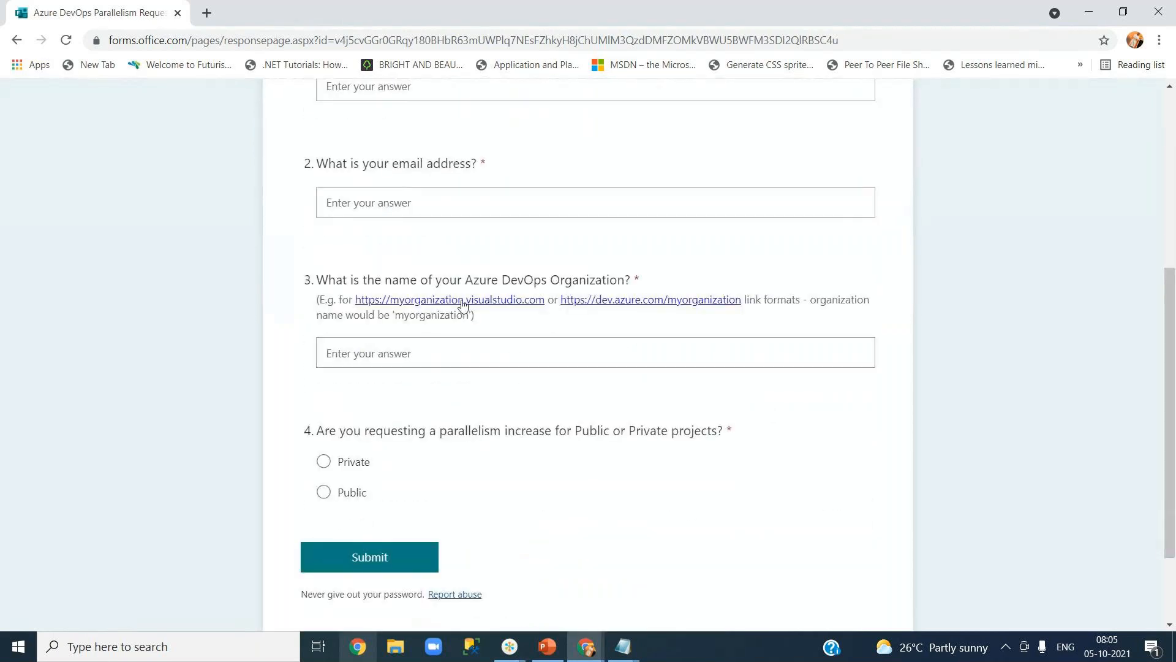
pyautogui.click(587, 646)
pyautogui.click(490, 589)
pyautogui.click(230, 39)
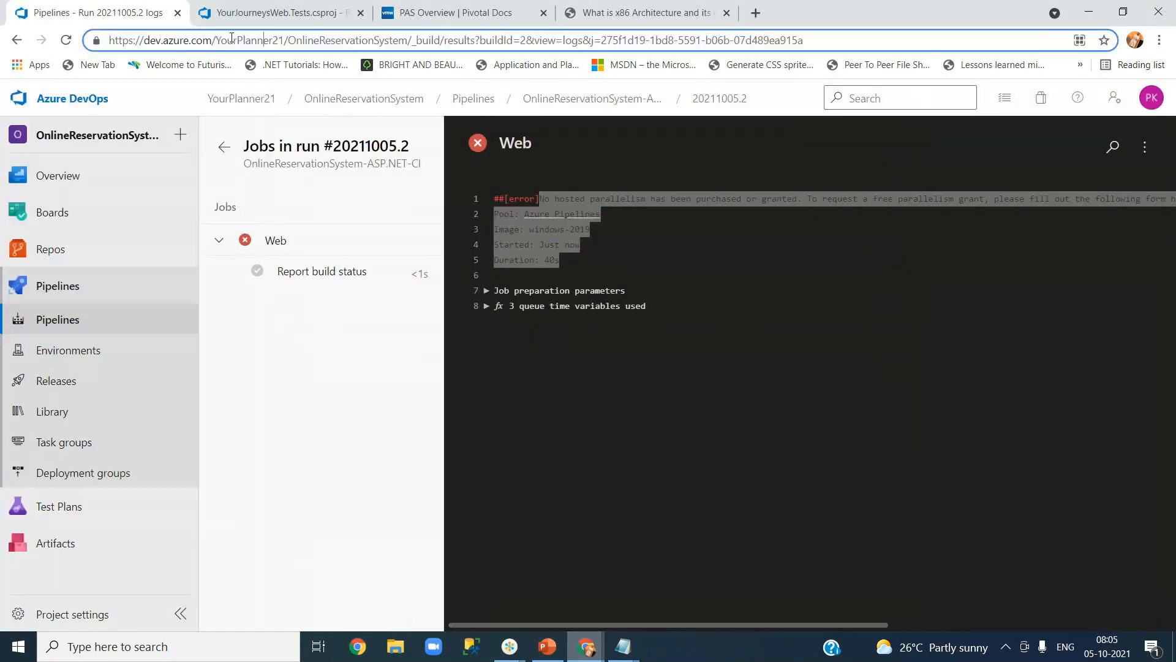
pyautogui.moveTo(284, 39); pyautogui.dragTo(108, 40)
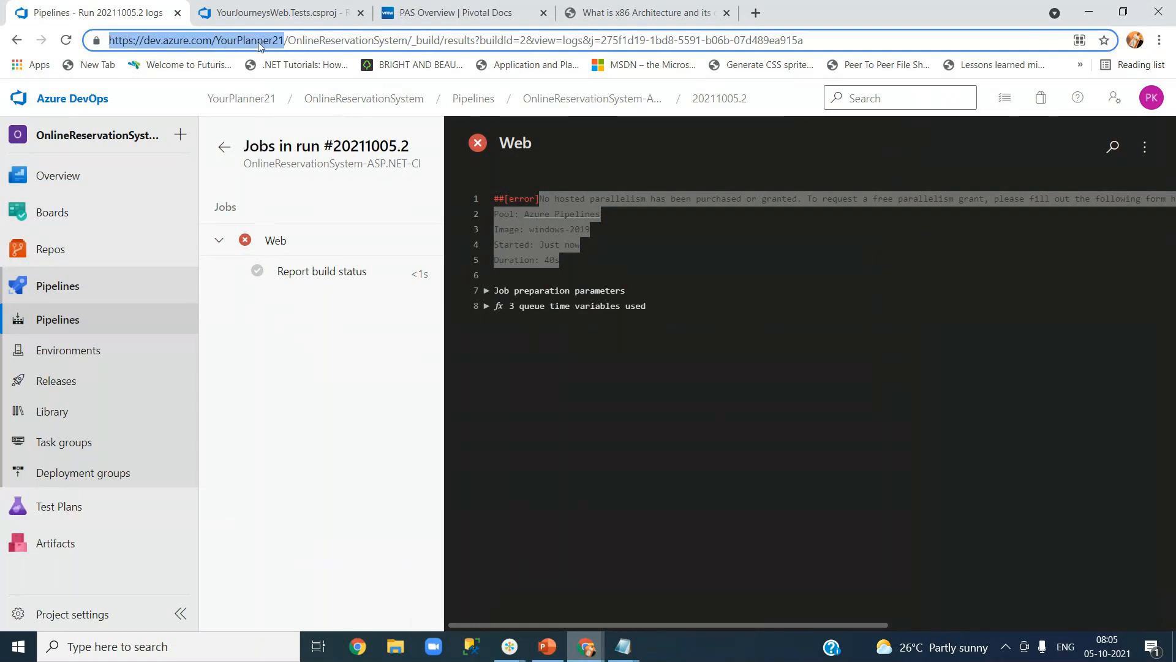
pyautogui.rightClick(213, 40)
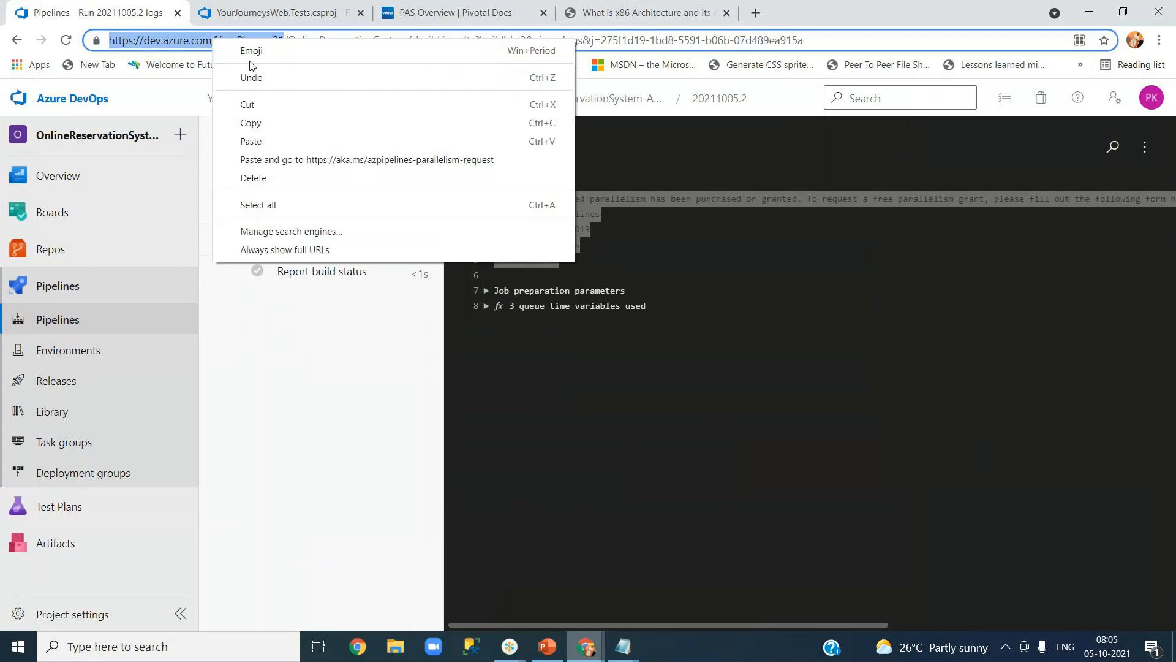
pyautogui.click(258, 124)
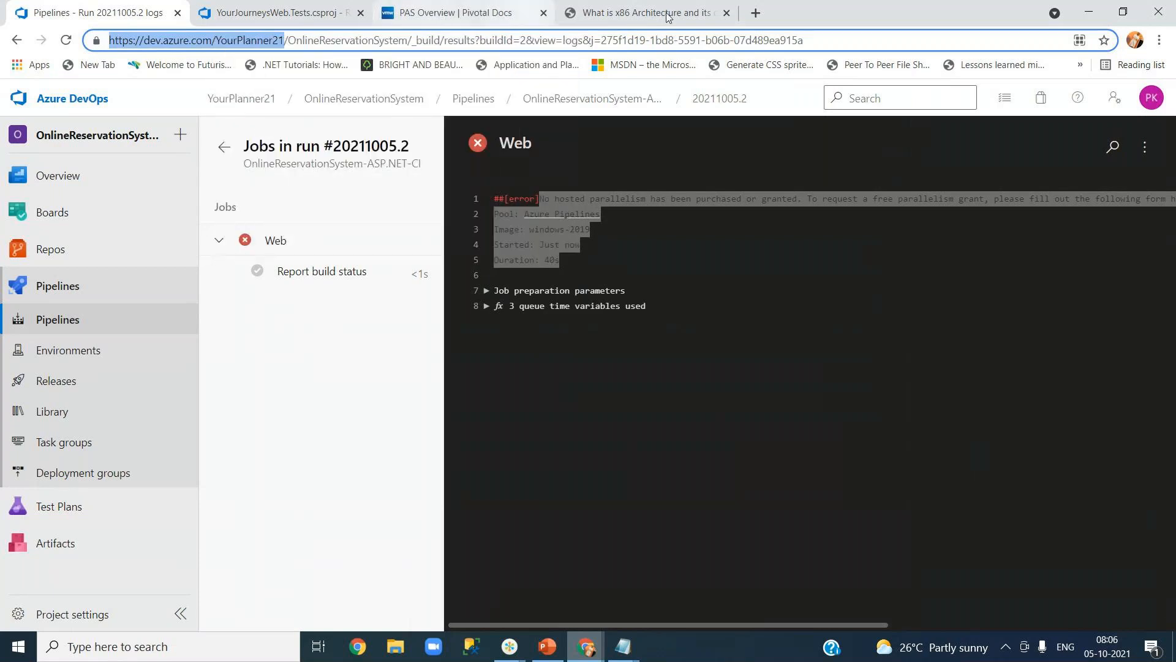
pyautogui.moveTo(582, 648)
pyautogui.click(656, 597)
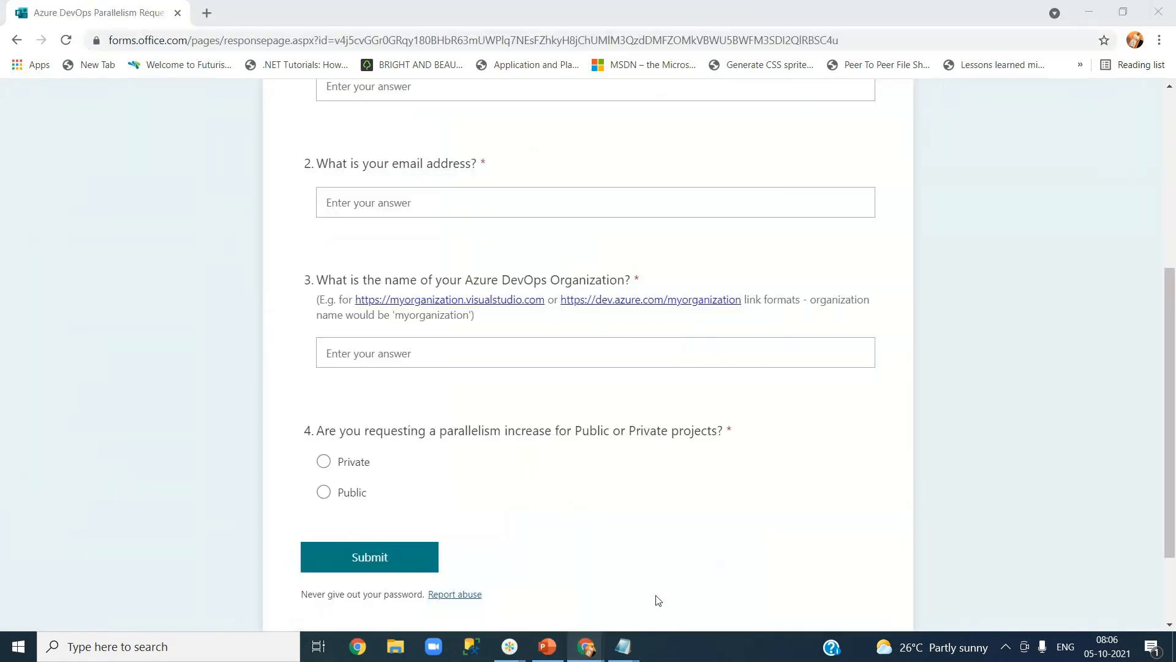
# Answer the organization question with the pasted URL and enter the requester's name.
pyautogui.click(408, 353)
pyautogui.hotkey('ctrl', 'v')
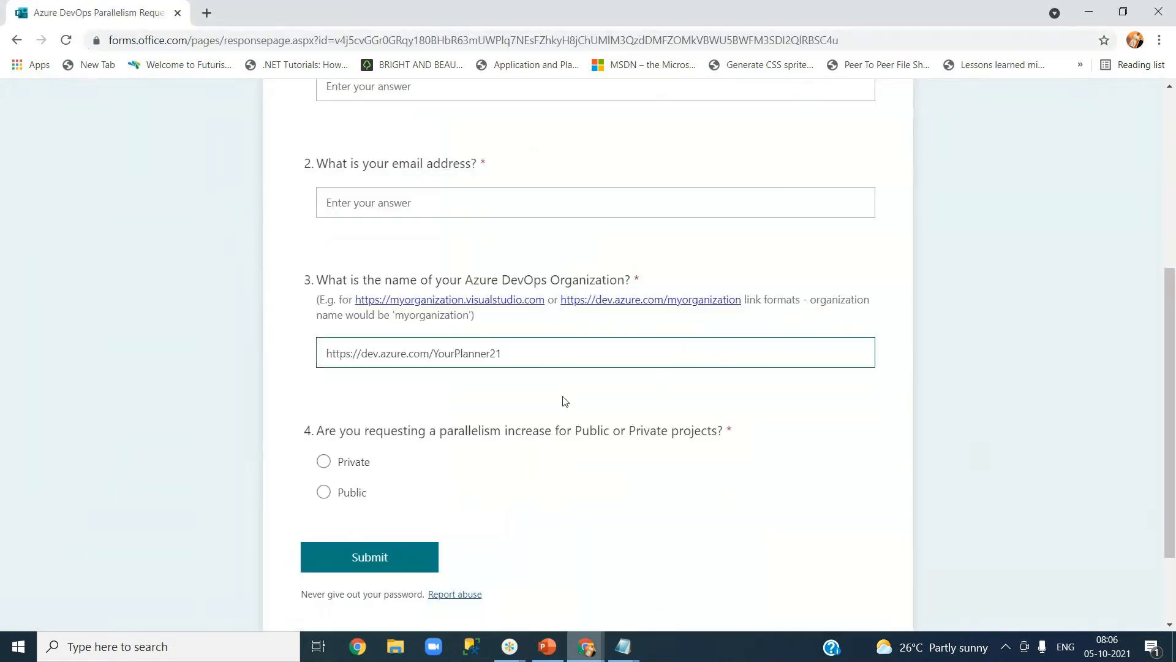
pyautogui.scroll(5, 982, 420)
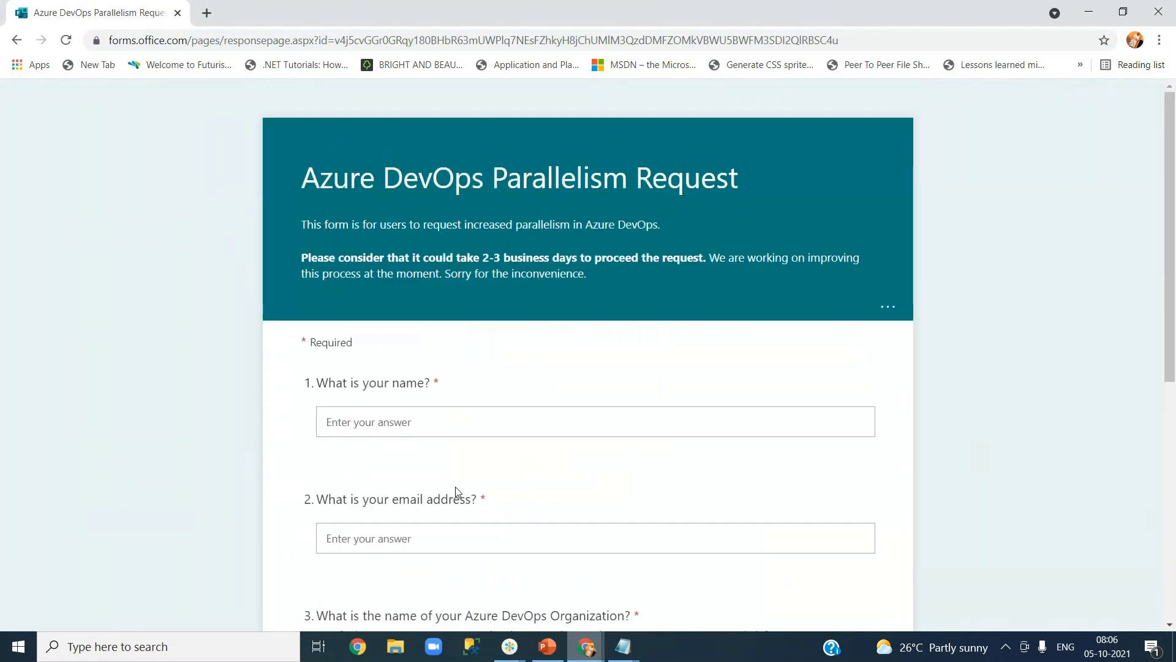
pyautogui.click(426, 429)
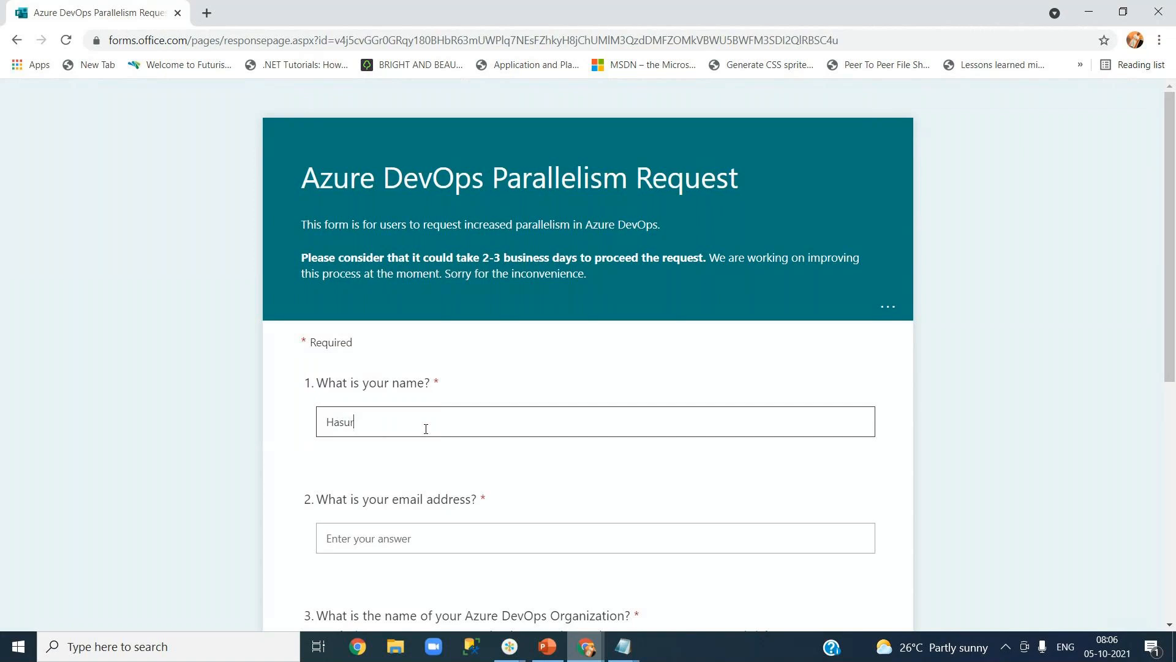
# Enter the requester's e-mail, choose Private projects, and submit the request.
pyautogui.moveTo(1170, 354); pyautogui.dragTo(1171, 471)
pyautogui.click(363, 316)
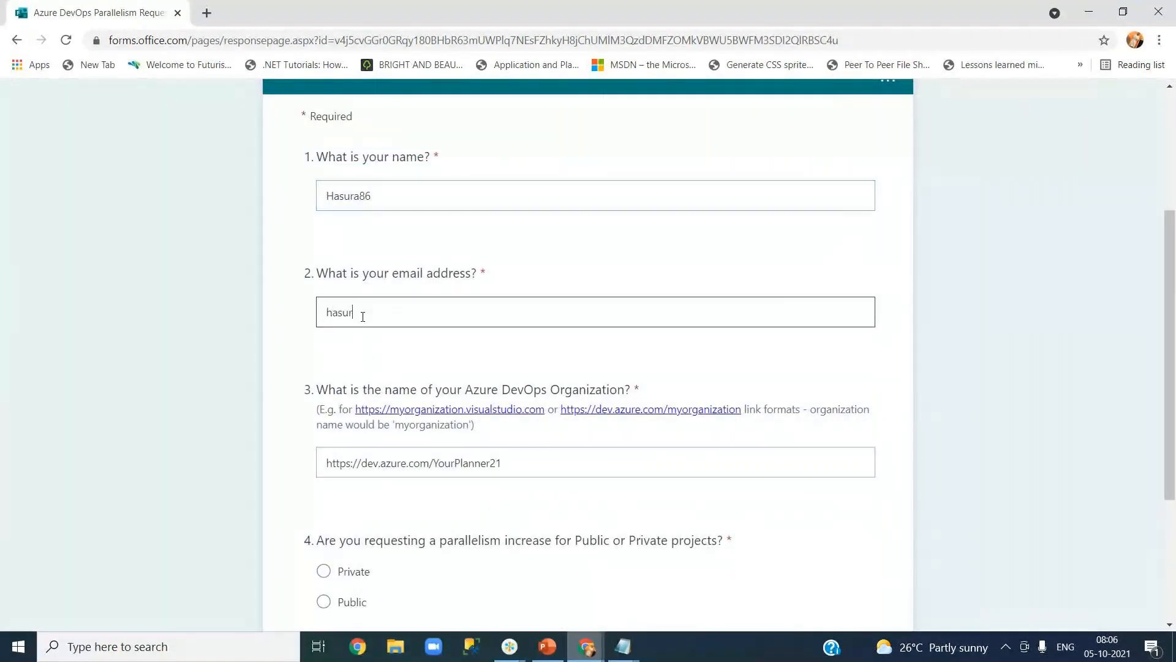
pyautogui.click(1012, 409)
pyautogui.moveTo(1170, 418); pyautogui.dragTo(1171, 537)
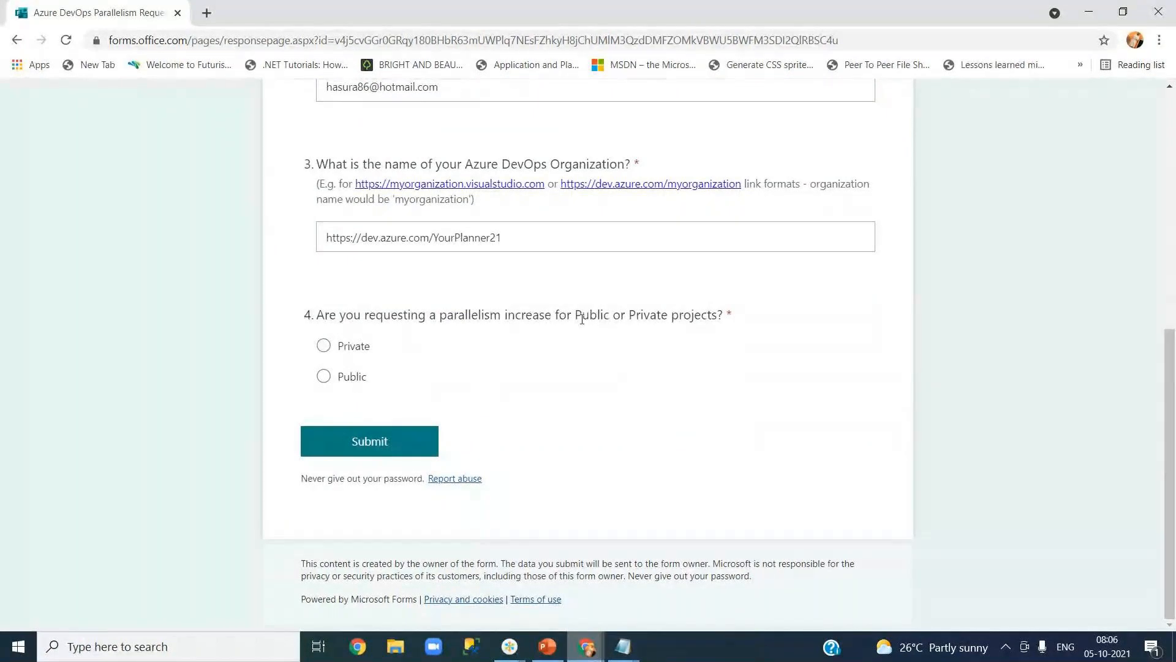
pyautogui.click(323, 345)
pyautogui.click(368, 451)
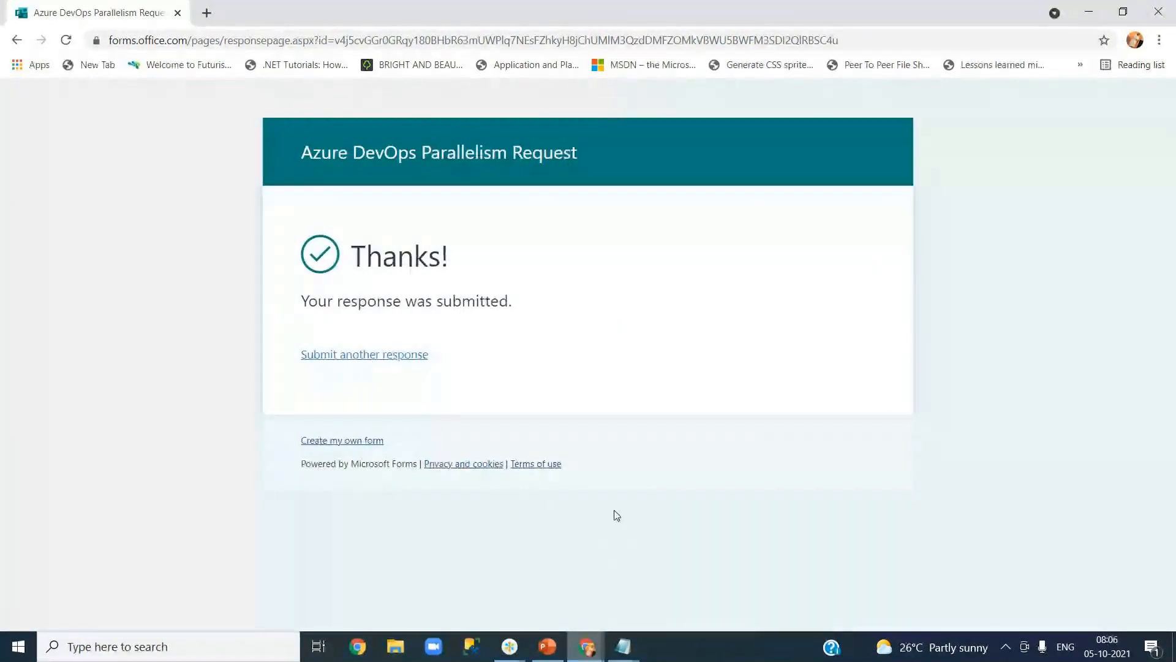
# Go back to Azure DevOps and load the YourPlanner21 organization home from its URL.
pyautogui.moveTo(545, 650)
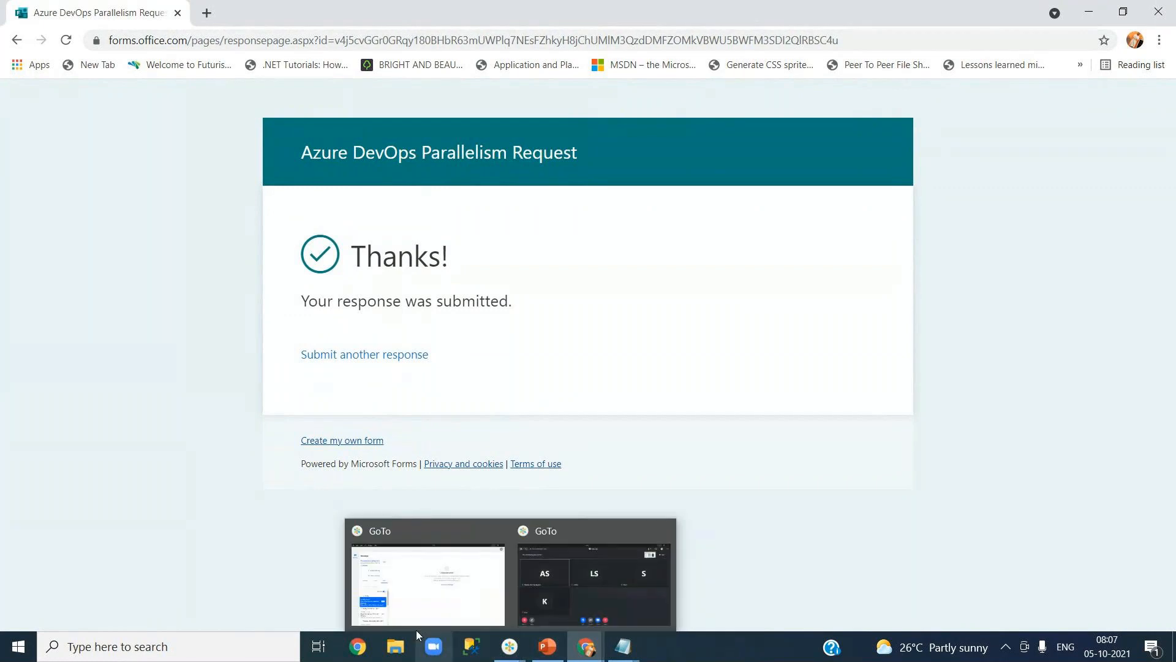
pyautogui.moveTo(585, 644)
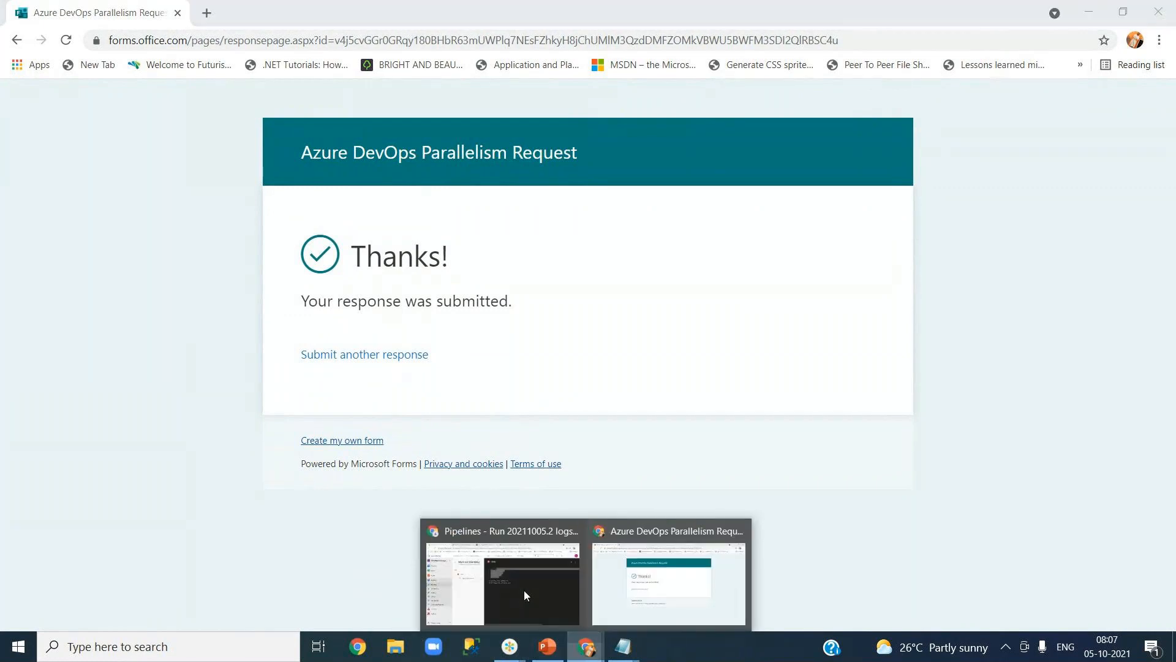
pyautogui.click(524, 590)
pyautogui.click(204, 38)
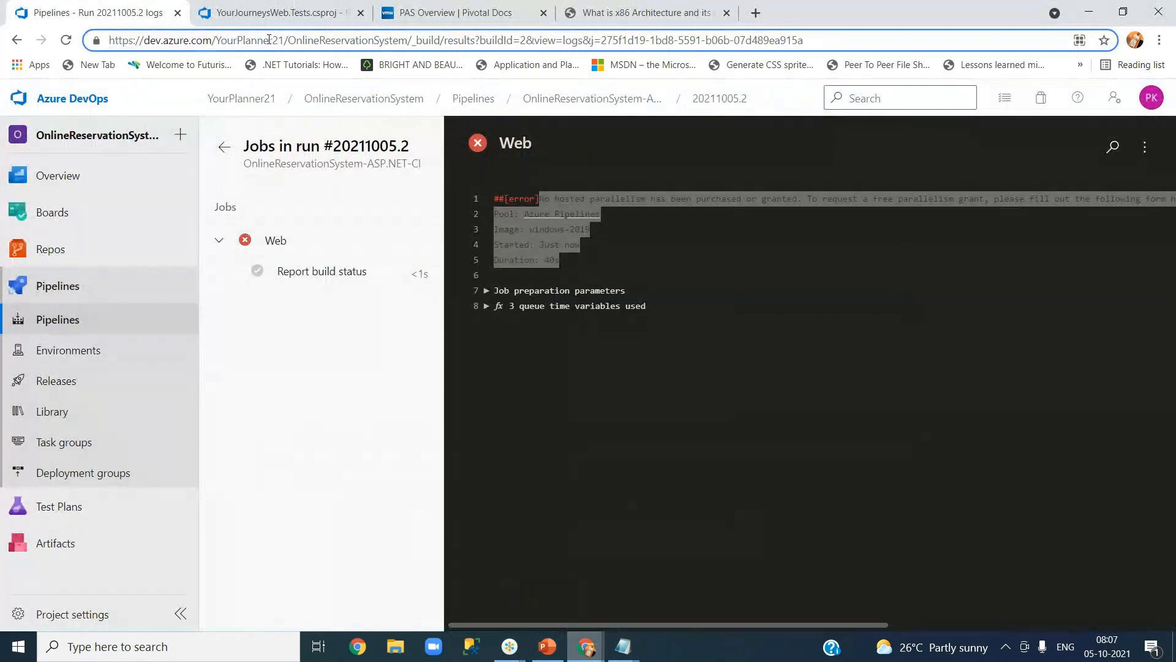
pyautogui.moveTo(285, 40); pyautogui.dragTo(108, 40)
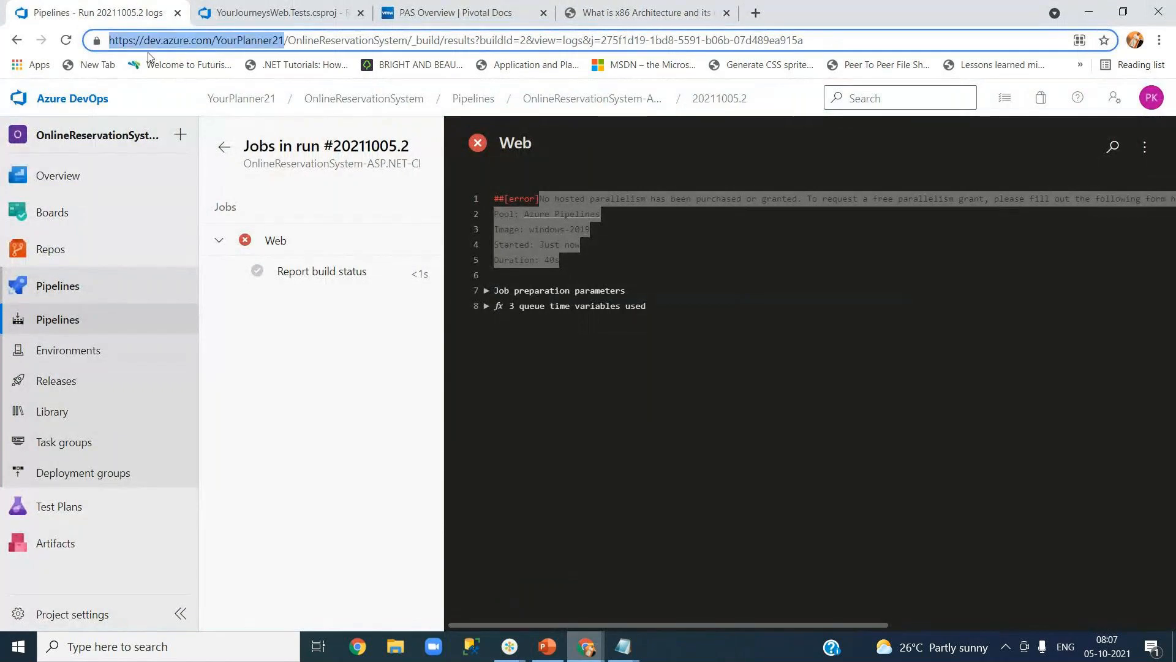
pyautogui.click(100, 103)
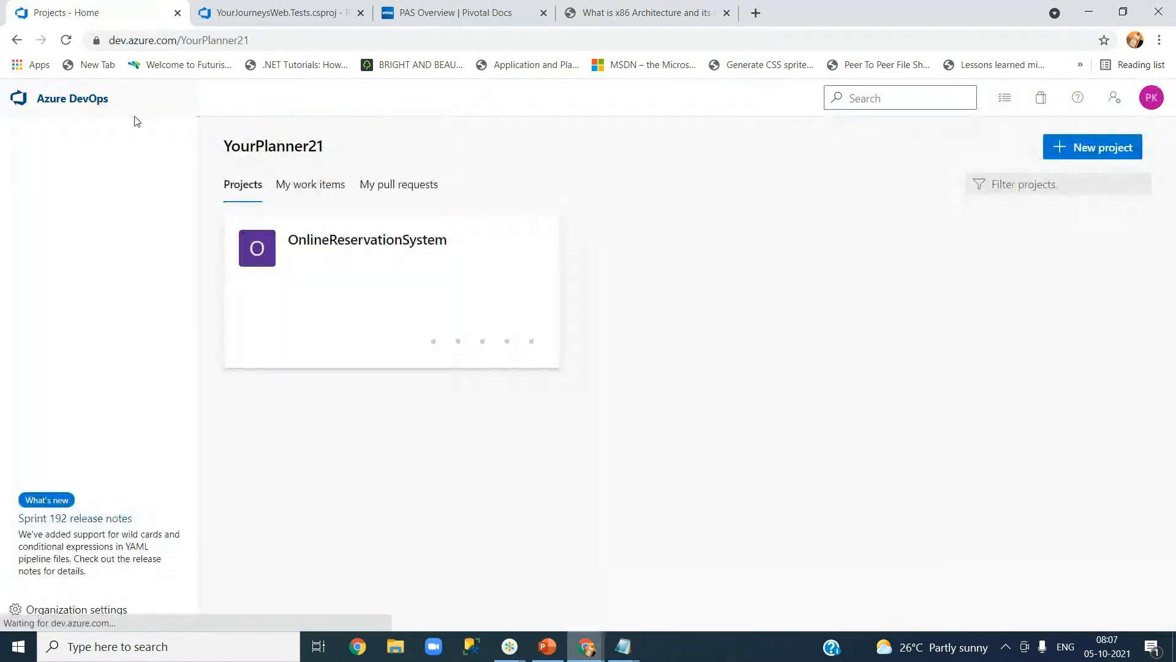
pyautogui.click(223, 41)
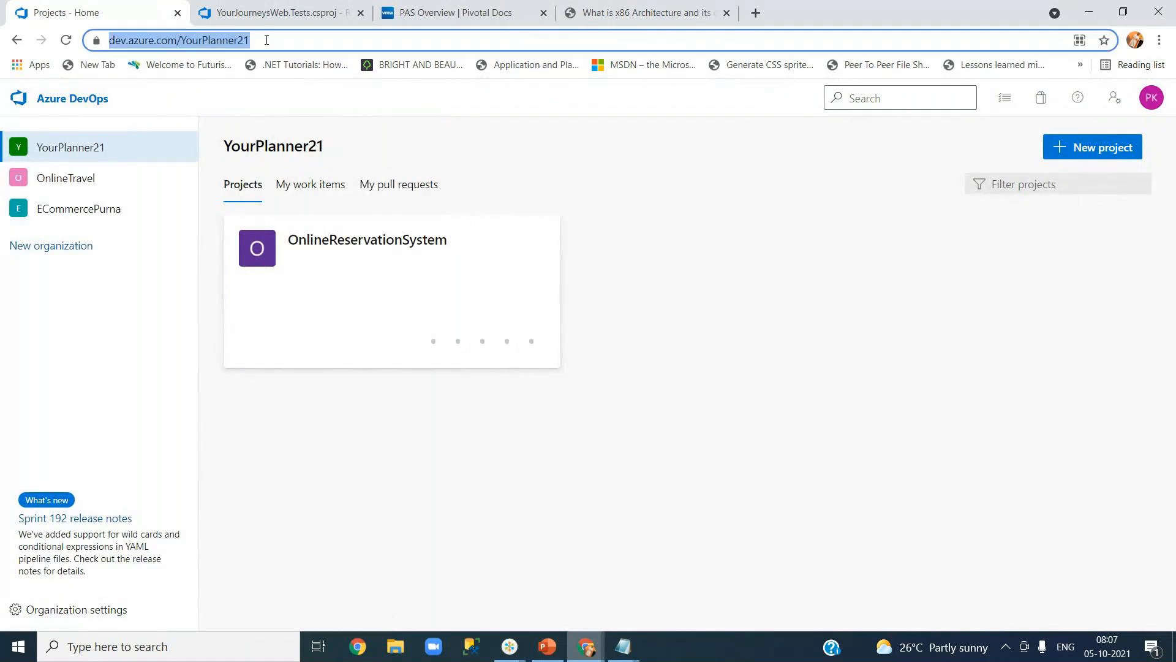
pyautogui.click(65, 145)
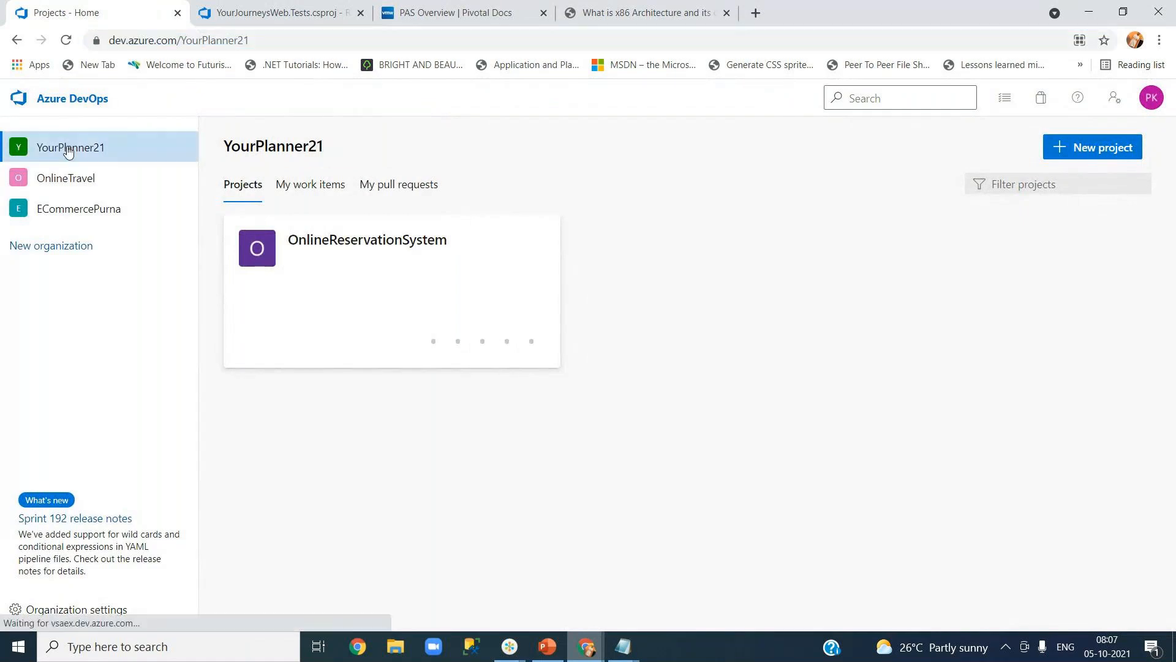
pyautogui.click(274, 40)
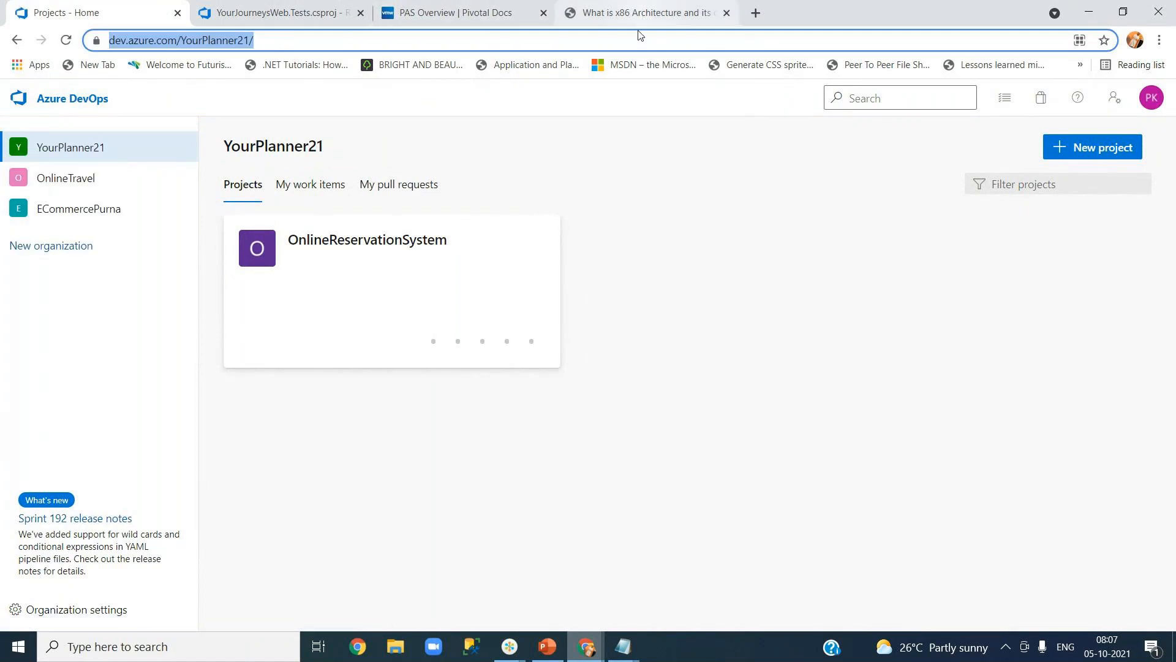
# Check the request's Thanks confirmation page, then return to the YourPlanner21 projects home.
pyautogui.moveTo(586, 647)
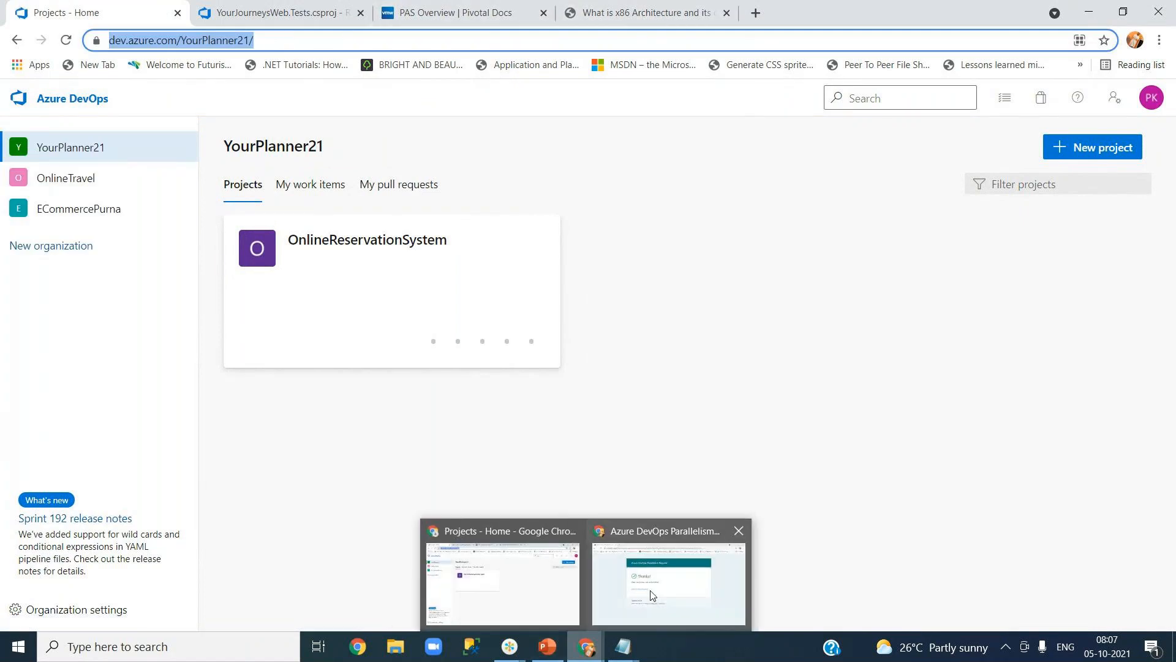
pyautogui.click(612, 589)
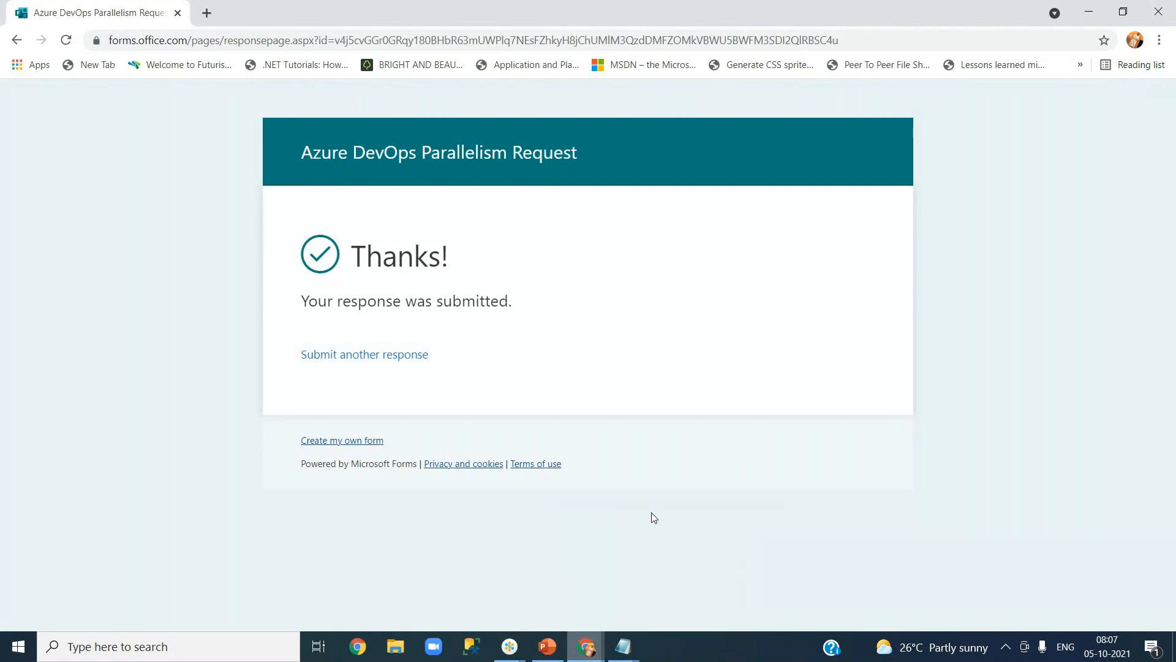
pyautogui.moveTo(587, 654)
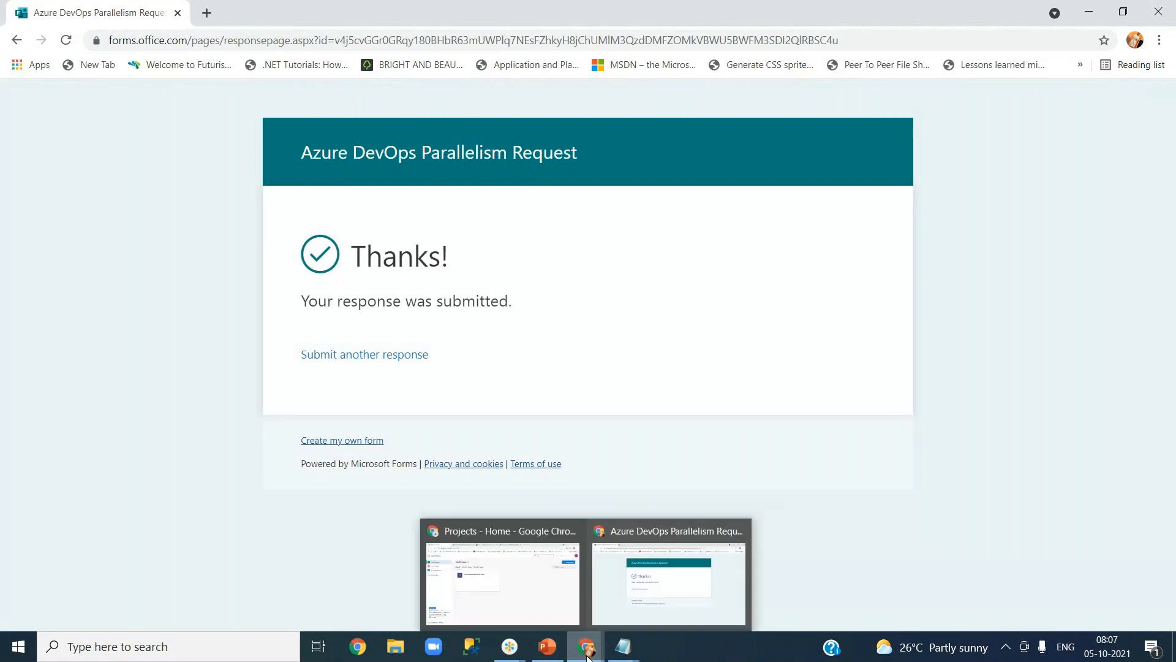
pyautogui.click(503, 582)
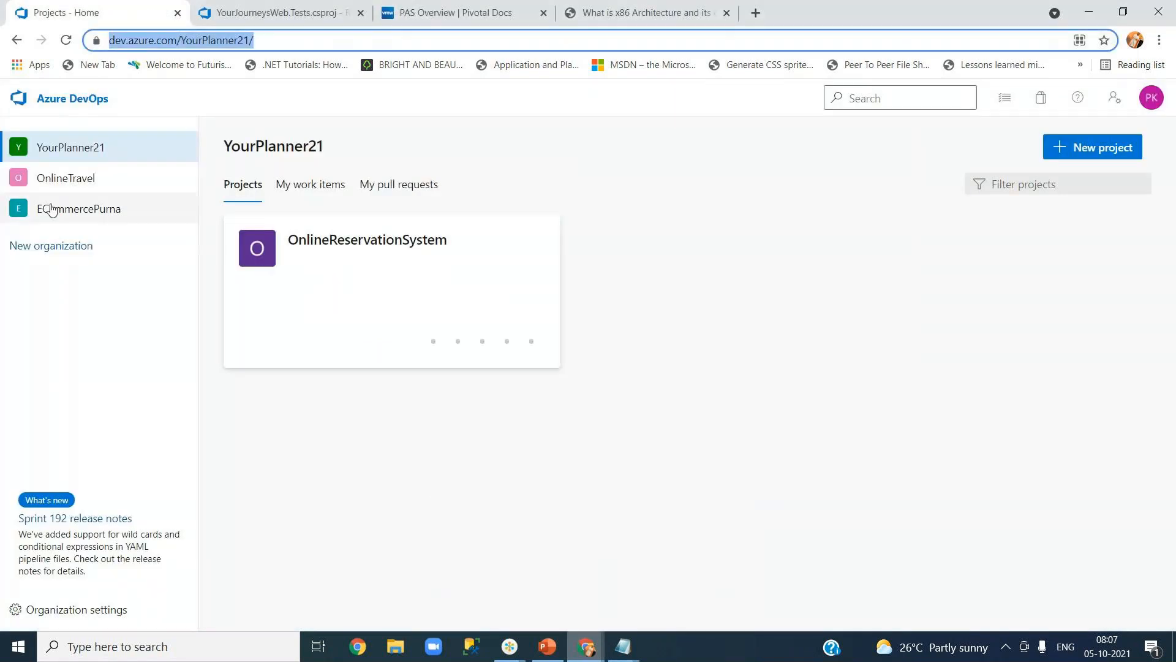
# Go to the OnlineTravel organization's OnlineTrips project pipelines list.
pyautogui.click(62, 179)
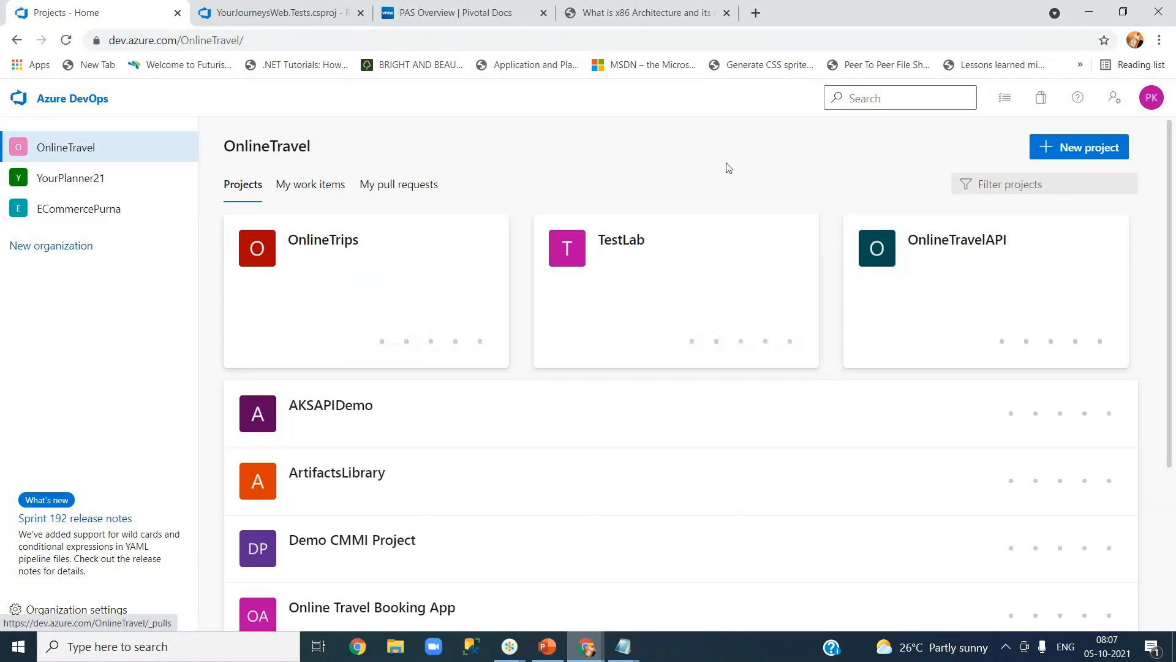
pyautogui.moveTo(362, 353)
pyautogui.click(342, 244)
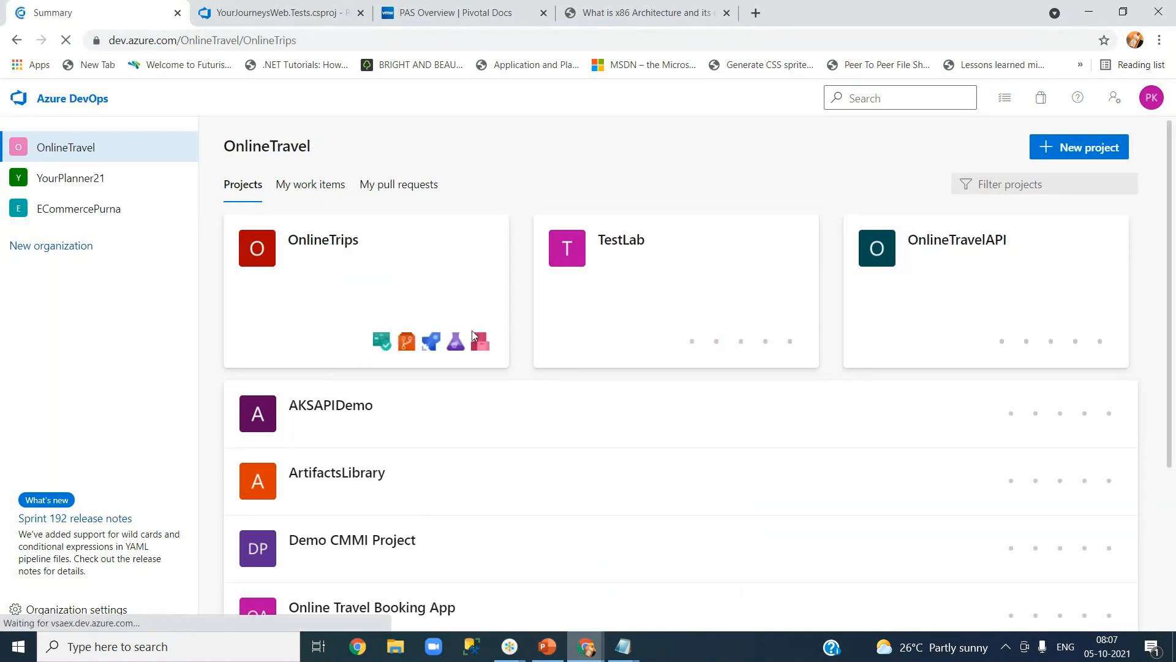
pyautogui.moveTo(137, 387)
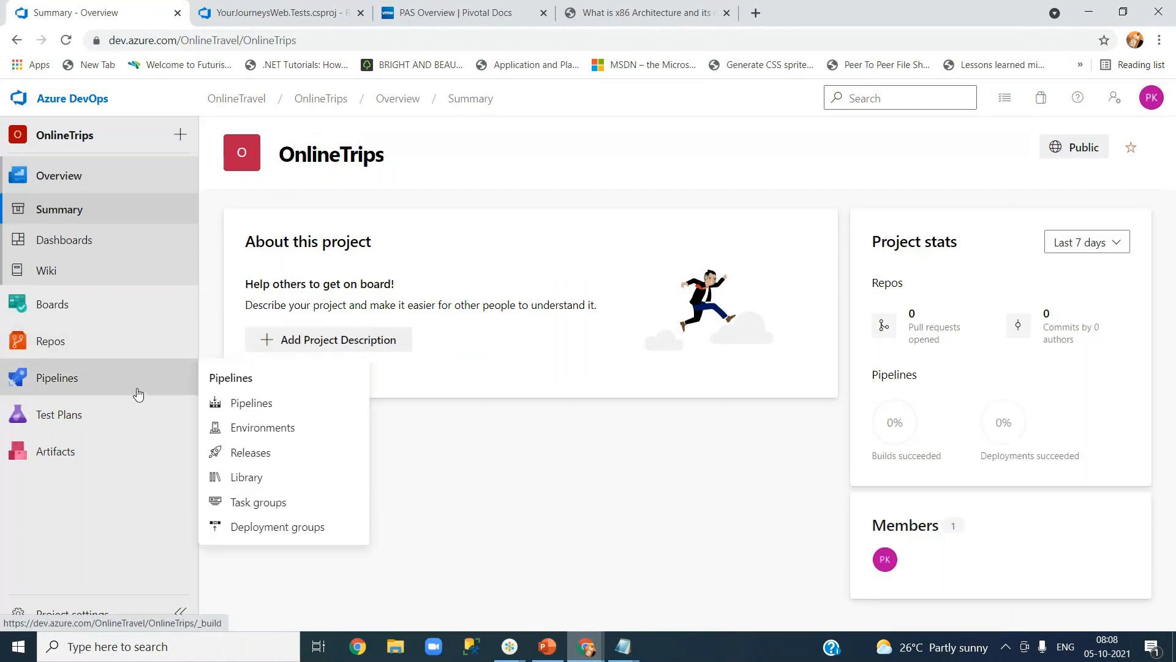
pyautogui.click(268, 406)
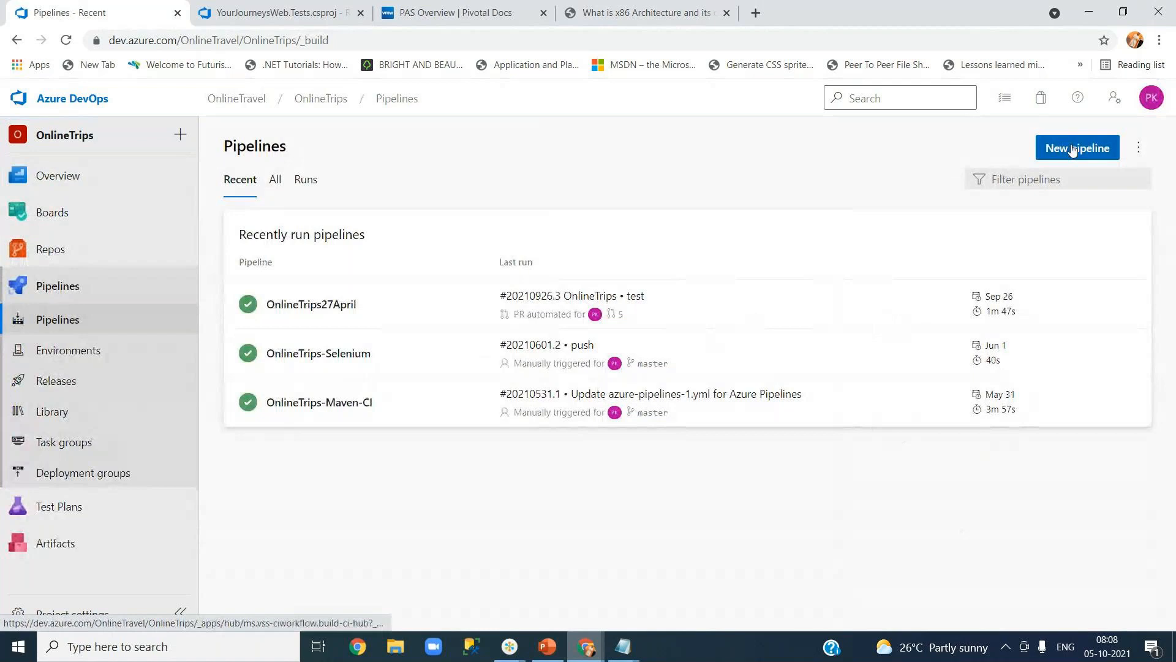
# Create a classic-editor ASP.NET pipeline for OnlineTripsLab master, then save and queue it.
pyautogui.click(1034, 160)
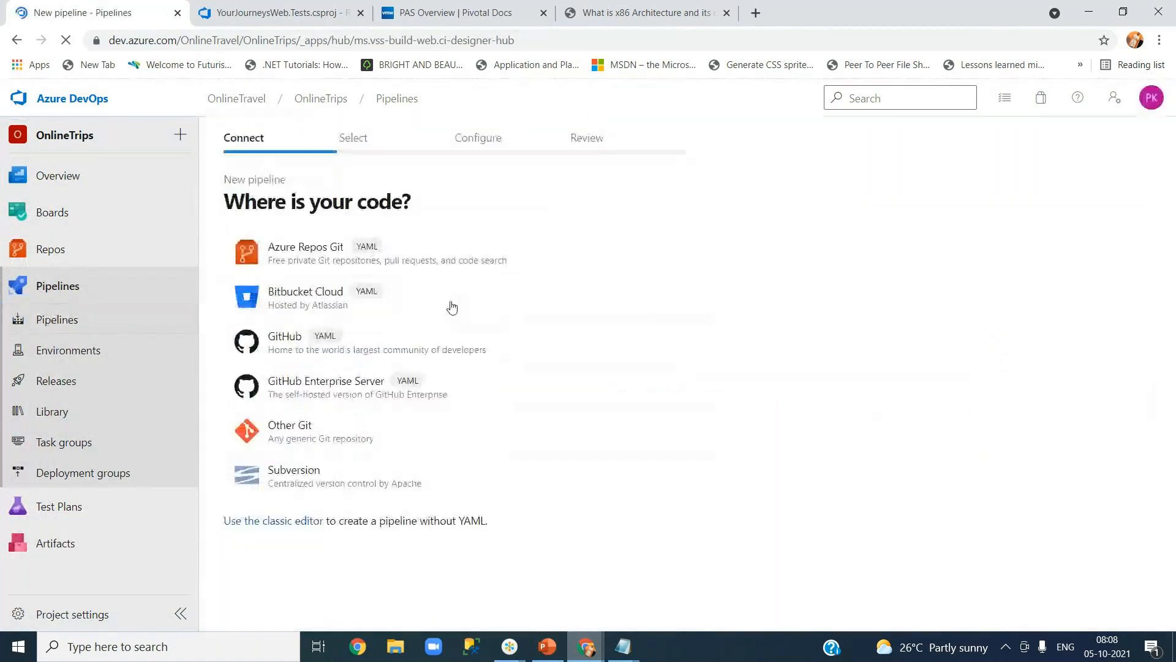
pyautogui.click(290, 525)
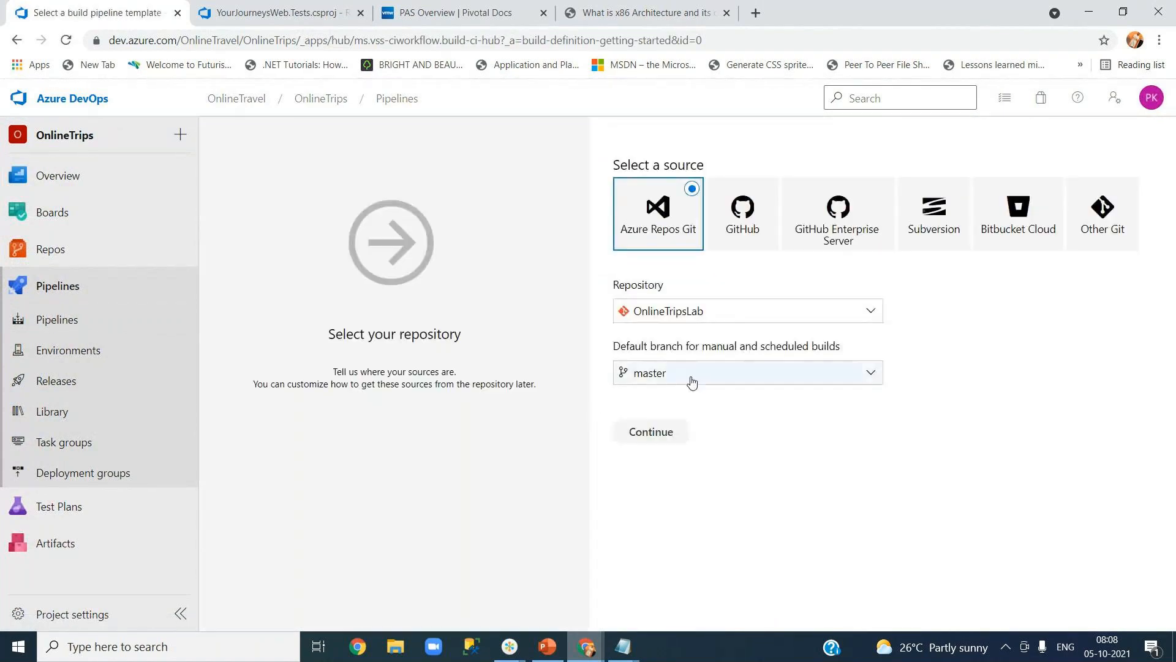
pyautogui.click(652, 434)
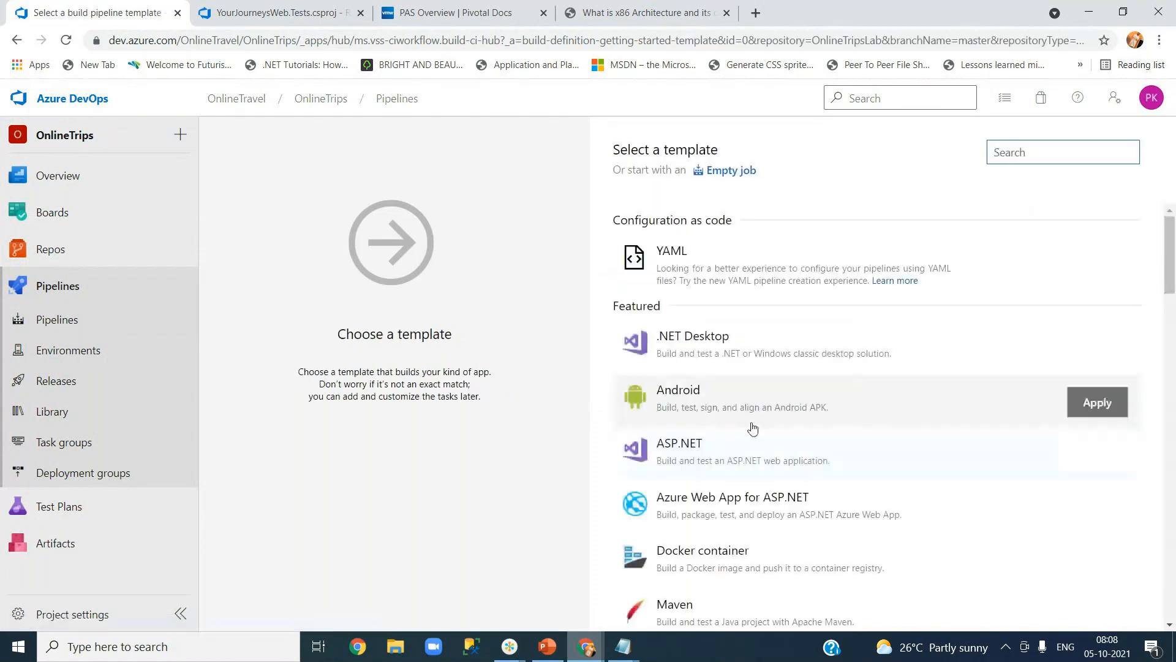
pyautogui.click(1095, 453)
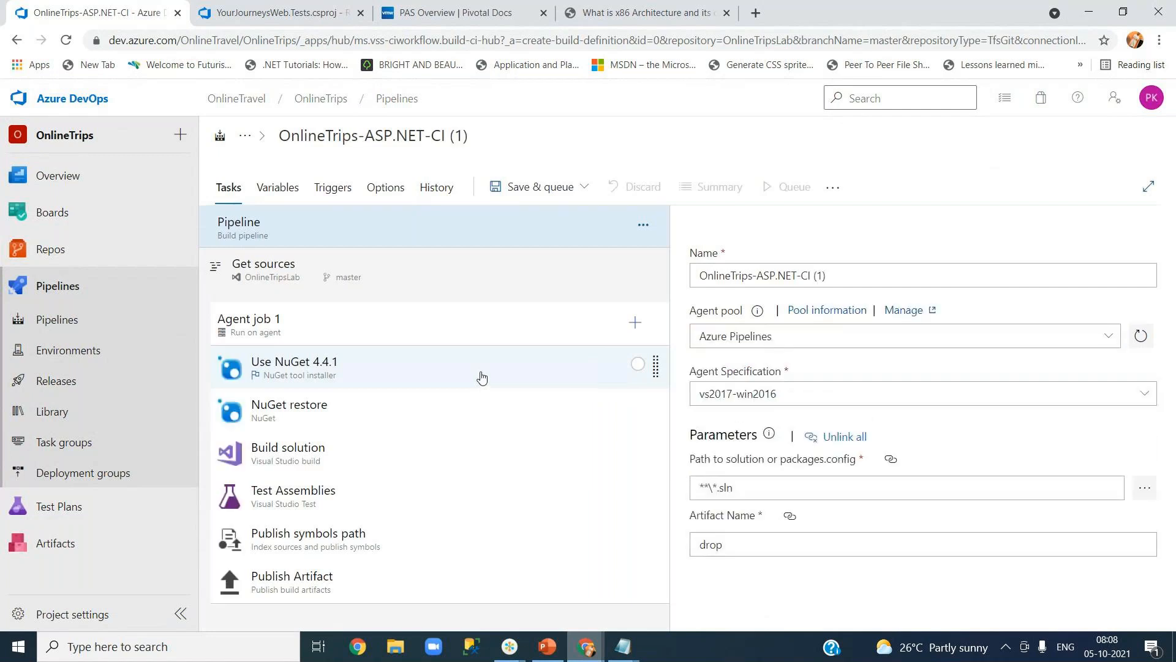
pyautogui.click(547, 189)
pyautogui.click(543, 218)
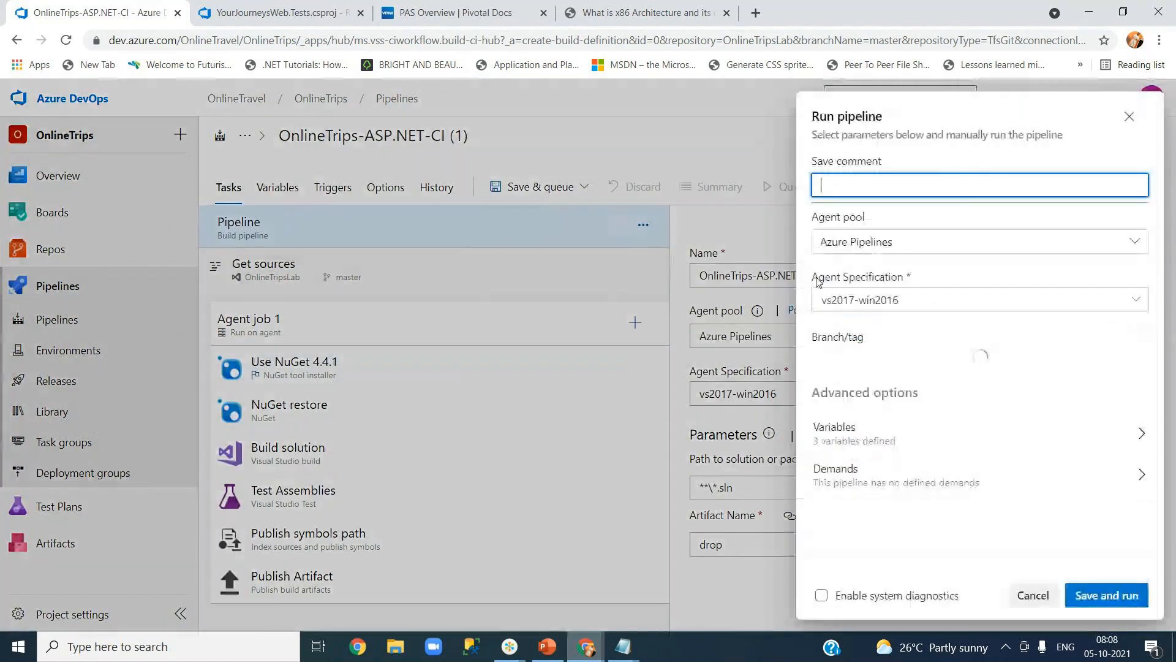
pyautogui.click(1095, 600)
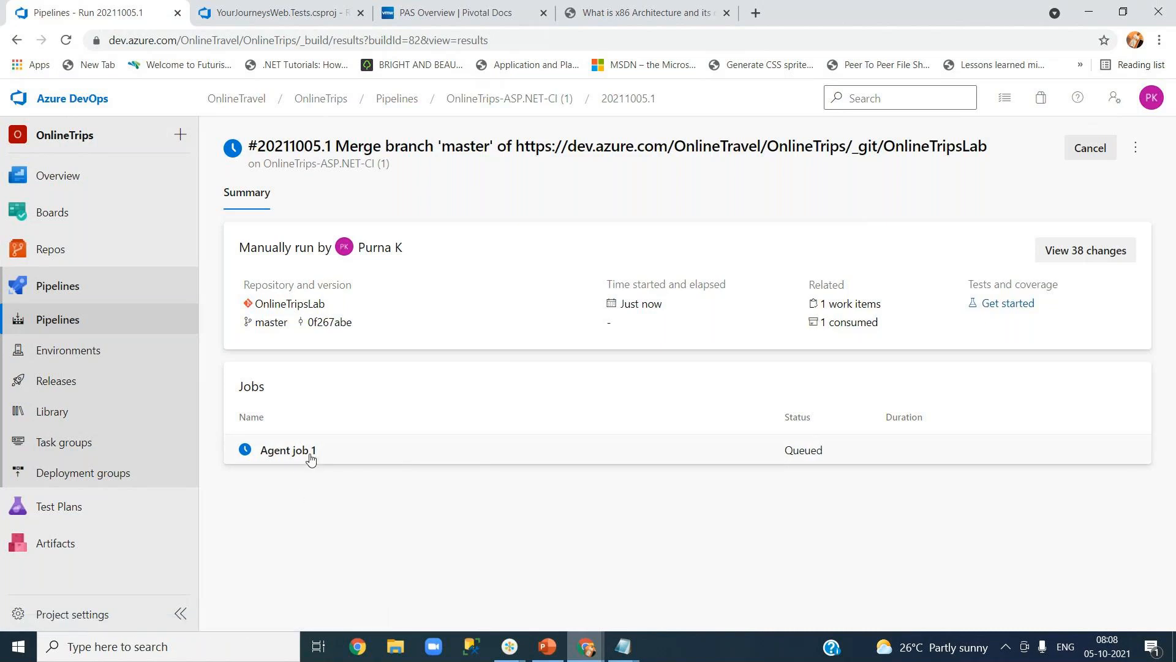
# Follow Agent job 1's log from Initialize job through NuGet restore to Build solution, then leave.
pyautogui.click(288, 451)
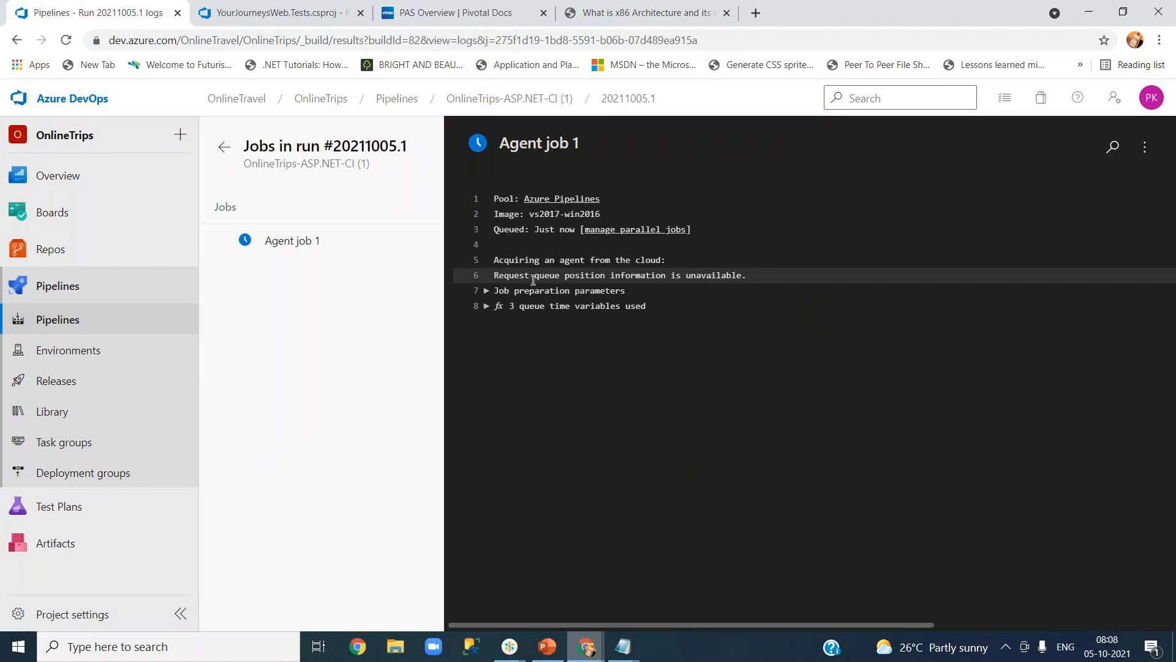
pyautogui.moveTo(505, 258); pyautogui.dragTo(662, 262)
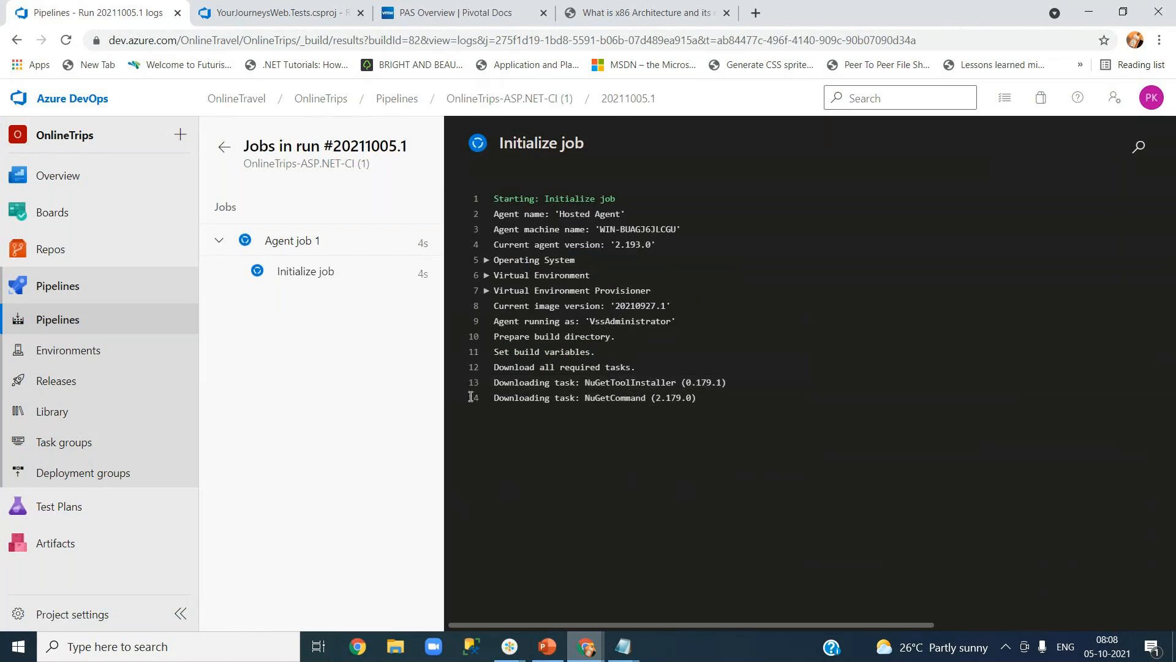
pyautogui.click(310, 276)
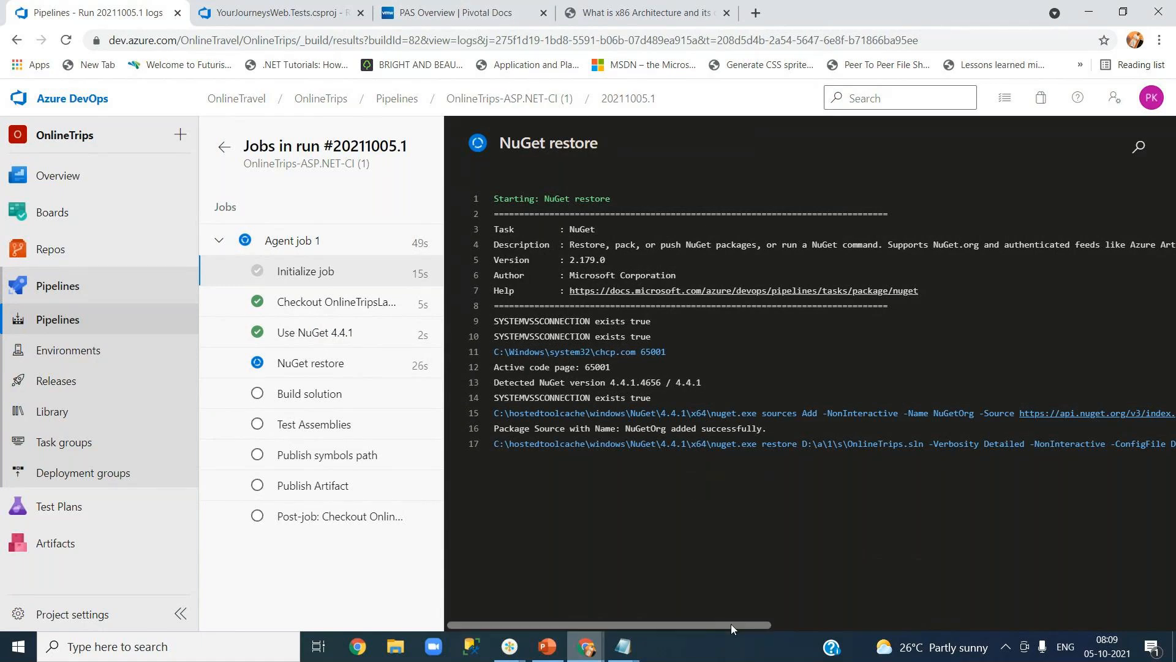
pyautogui.hscroll(5, 712, 619)
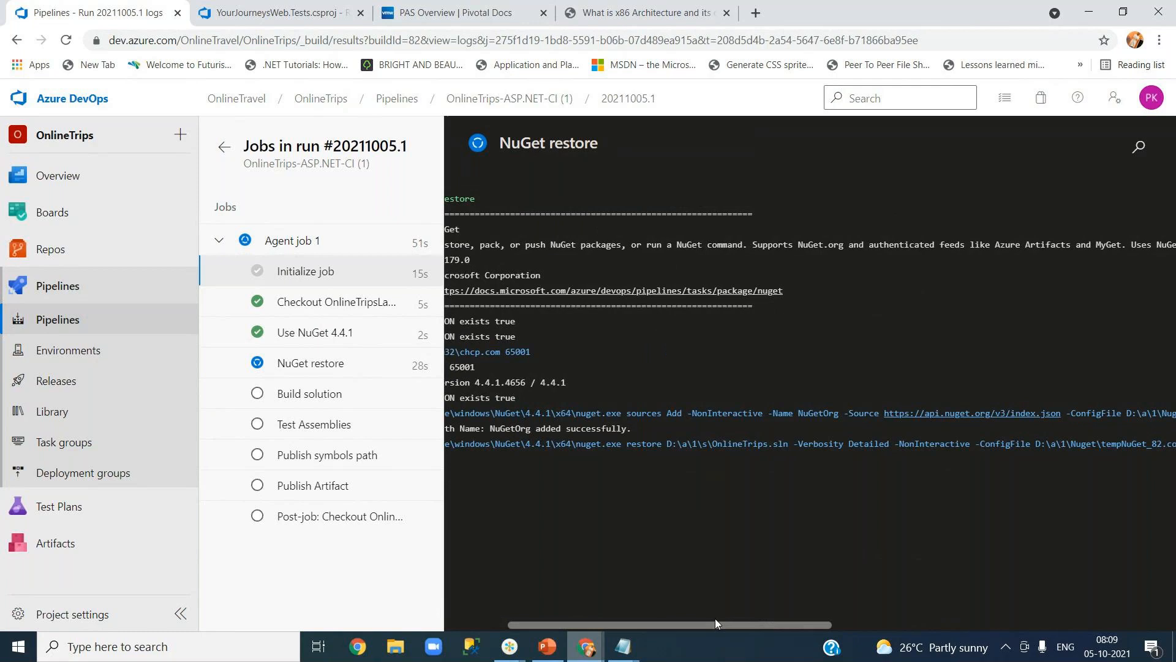
pyautogui.hscroll(-5, 715, 619)
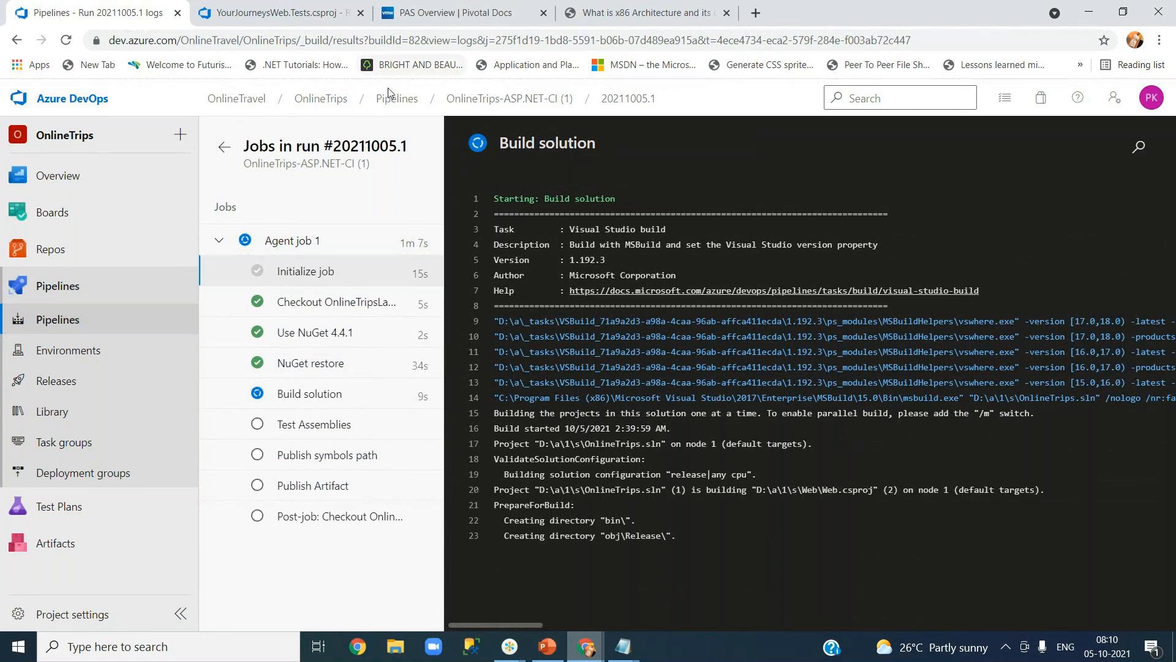
pyautogui.click(87, 101)
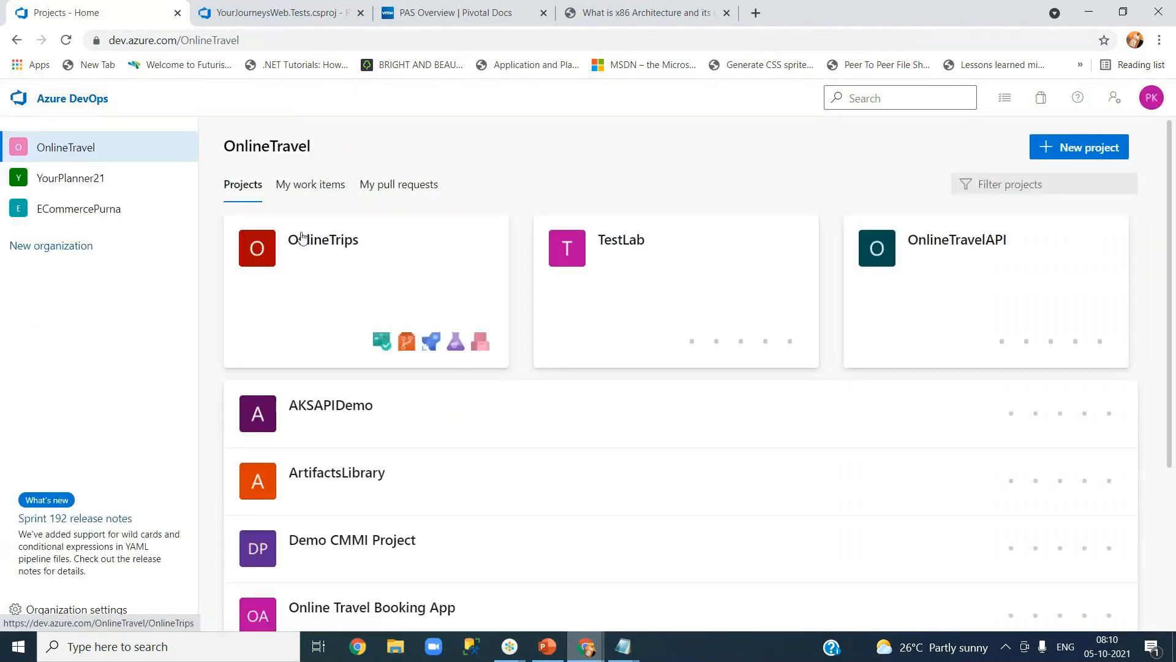
pyautogui.click(91, 184)
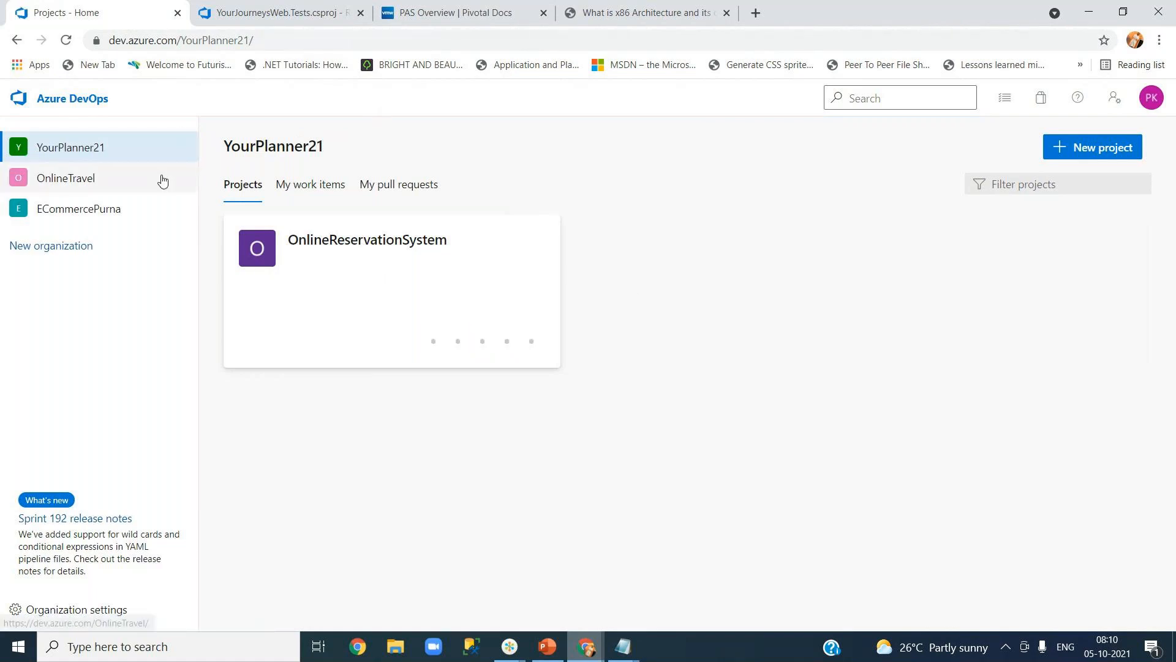
pyautogui.click(73, 185)
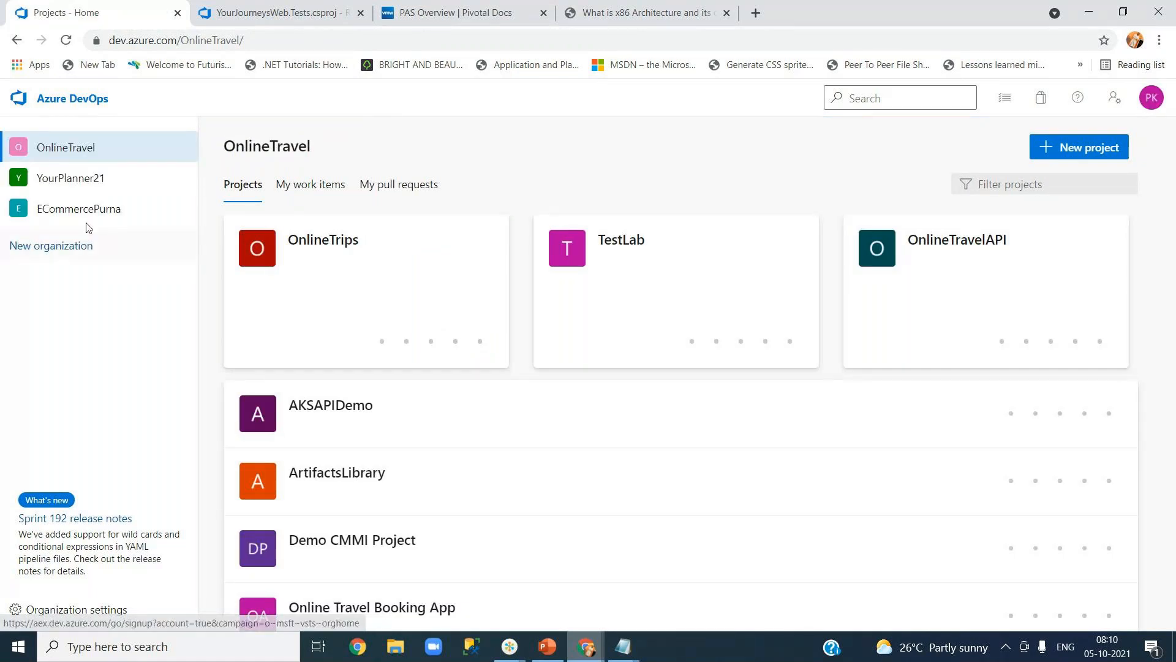
# Open OnlineTrips > Pipelines > OnlineTrips-ASP.NET-CI (1) and view run #20211005.1's job log.
pyautogui.click(301, 243)
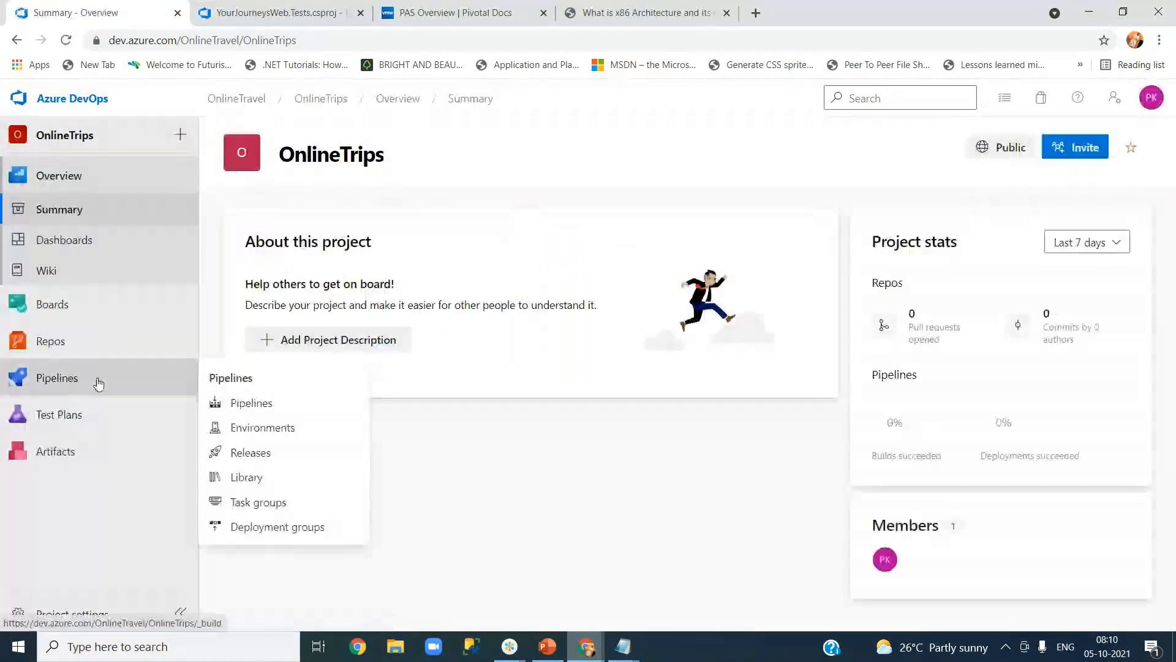
pyautogui.click(257, 405)
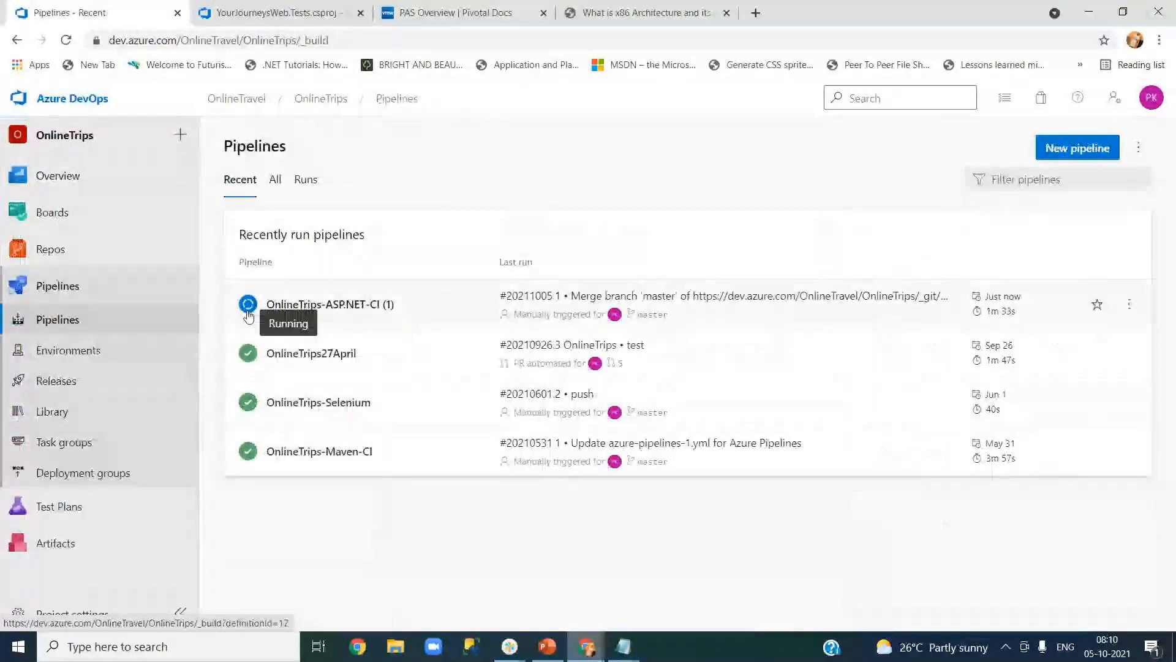
pyautogui.click(359, 310)
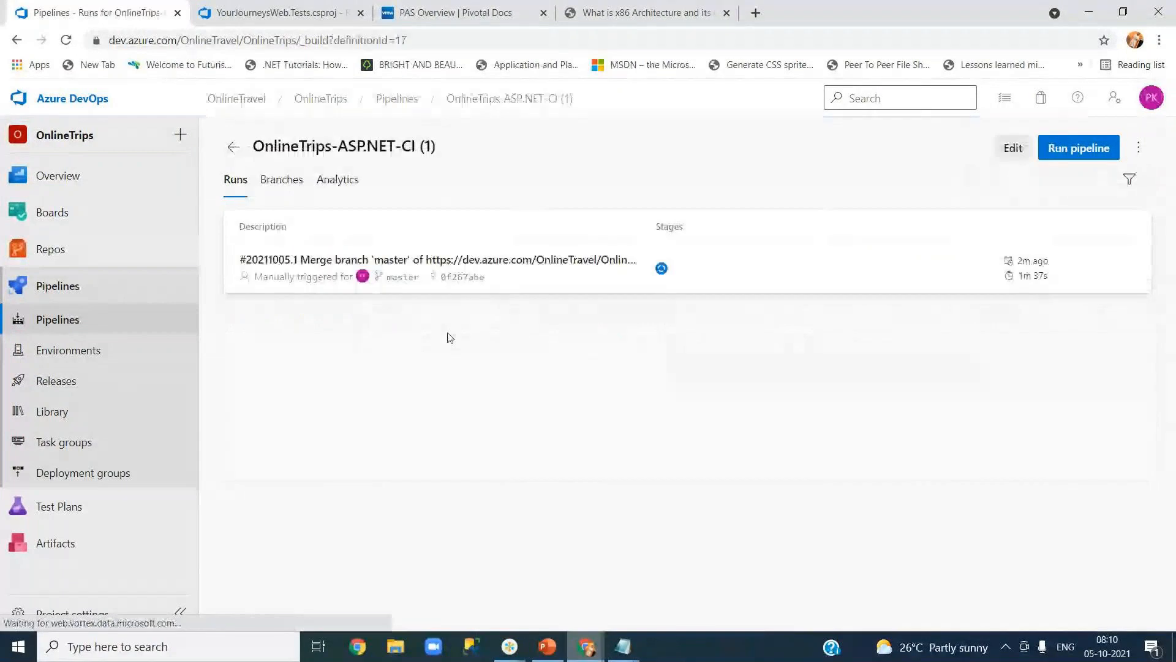
pyautogui.click(667, 270)
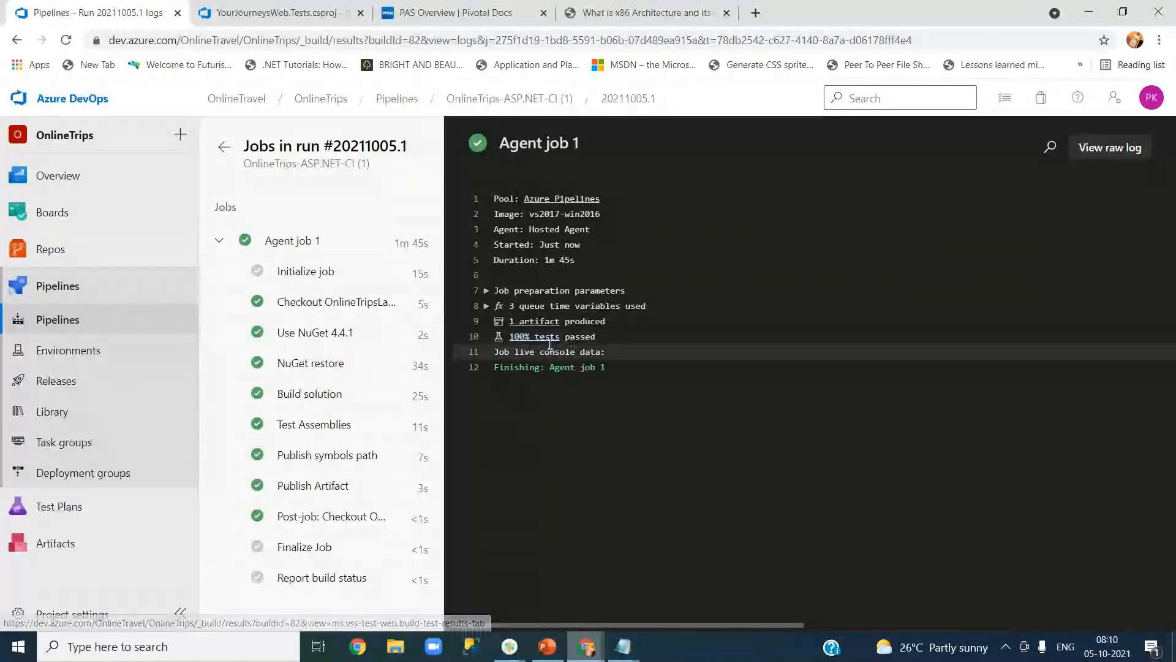
# Browse the ten files in the run's drop artifact, then return to the OnlineTrips-ASP.NET-CI (1) runs.
pyautogui.click(527, 326)
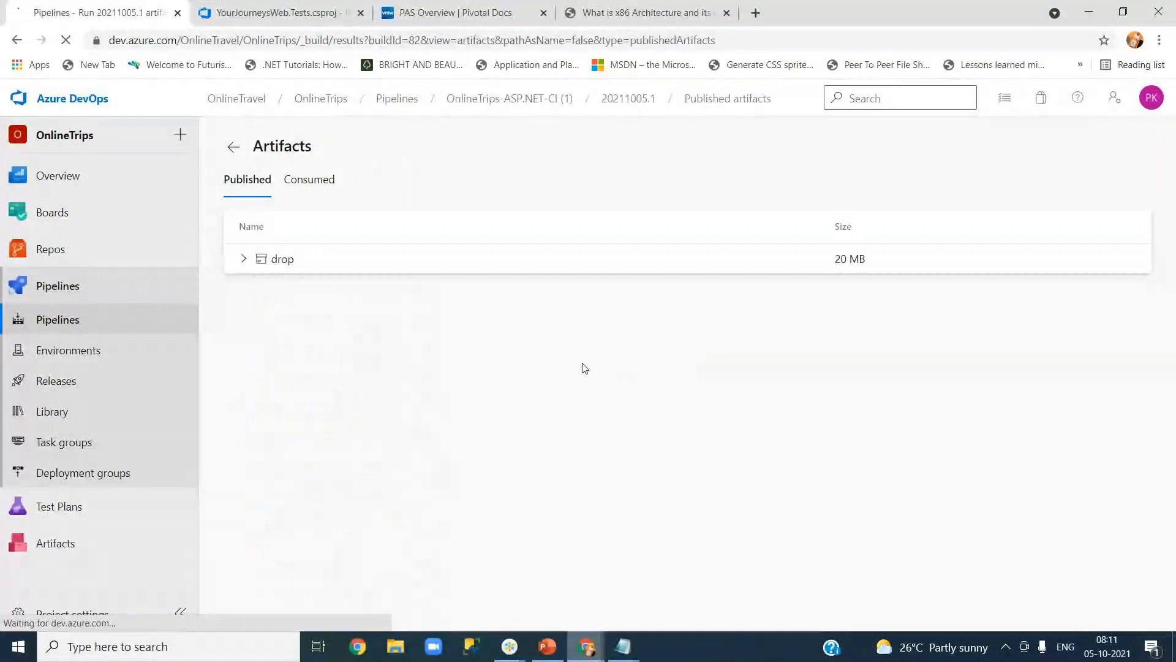
pyautogui.click(243, 260)
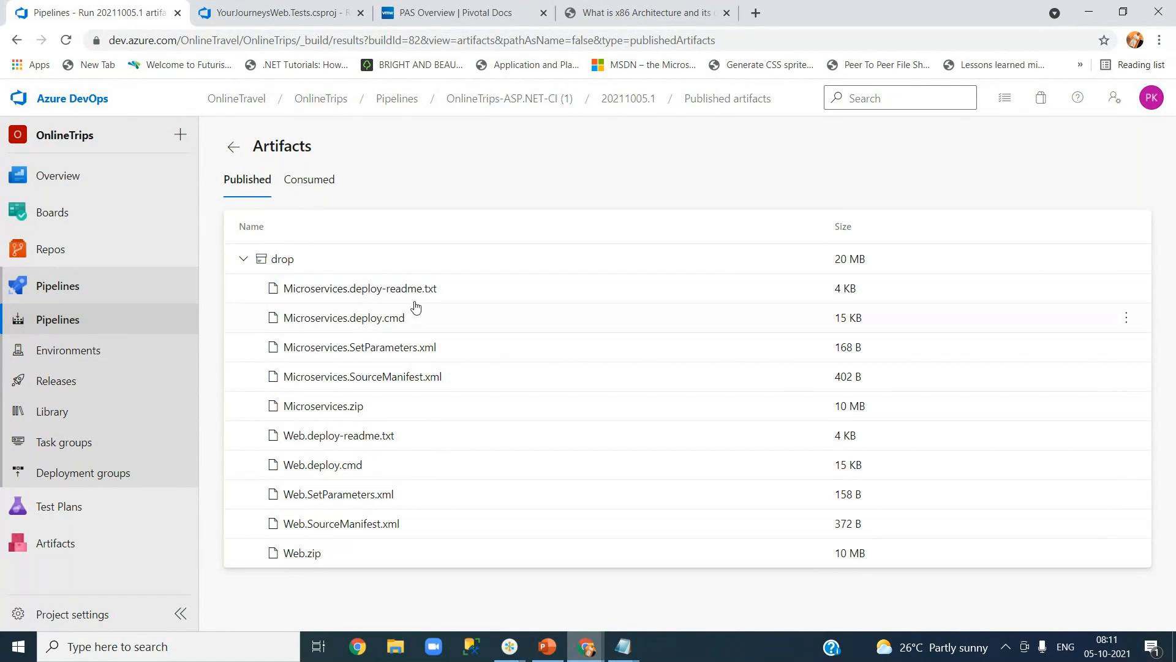
pyautogui.click(244, 261)
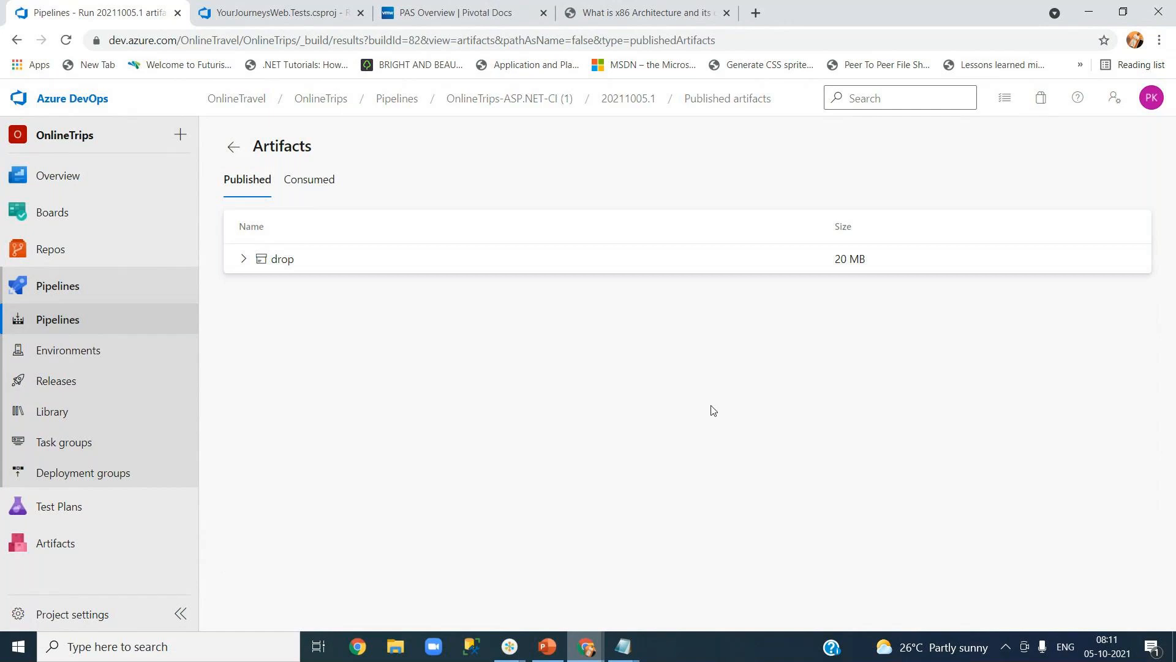
pyautogui.click(244, 261)
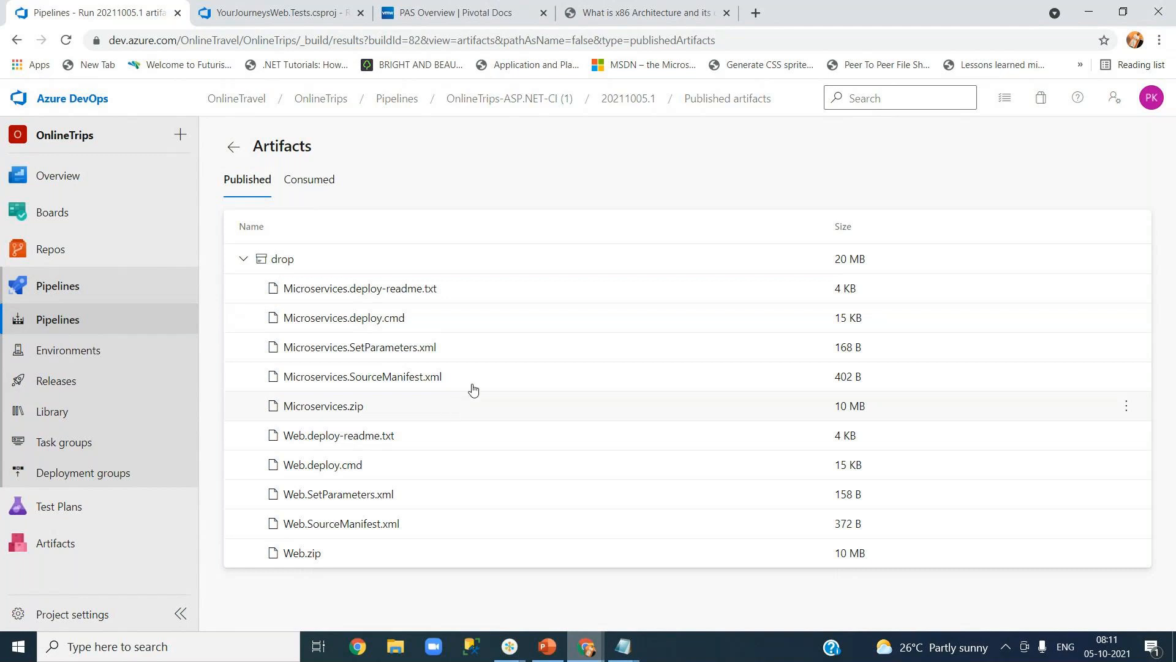
pyautogui.click(500, 105)
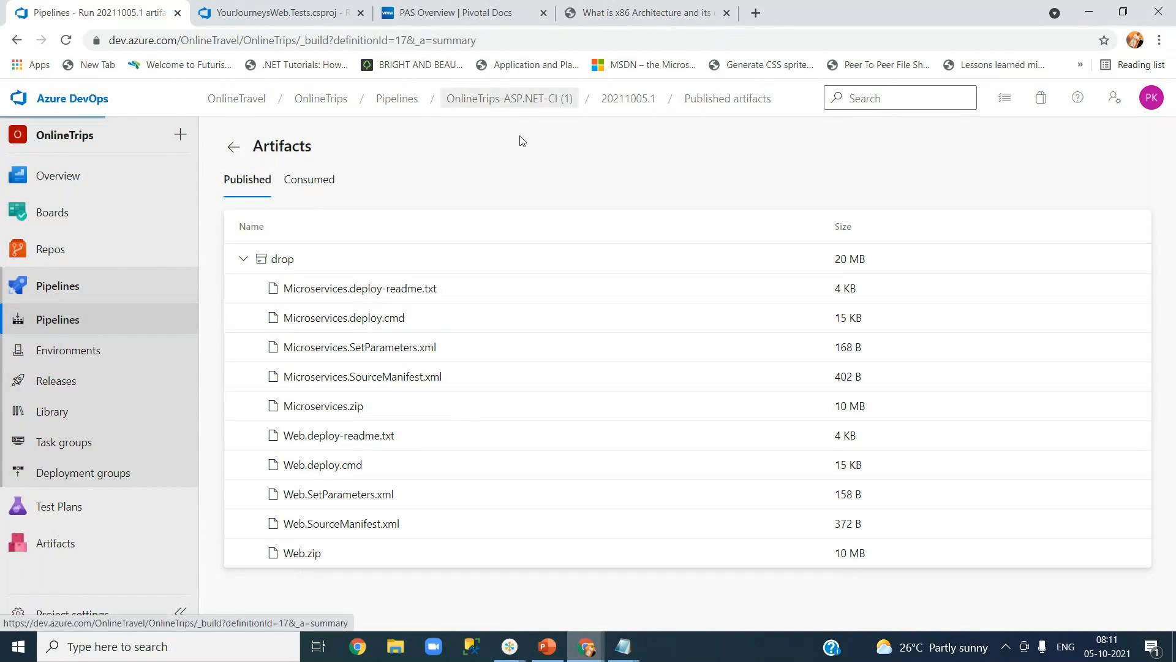
# Go to the all-pipelines list, glance at the Parallelism Request page, then bring back YourJourneysWeb.Tests.csproj.
pyautogui.click(384, 105)
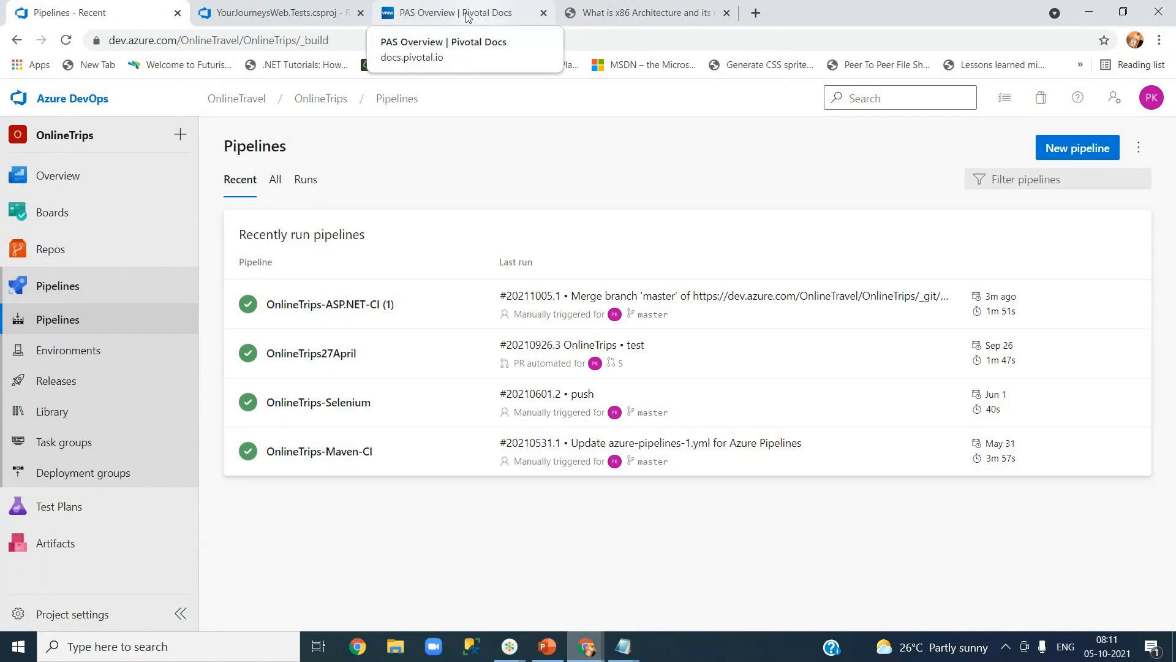
pyautogui.click(257, 19)
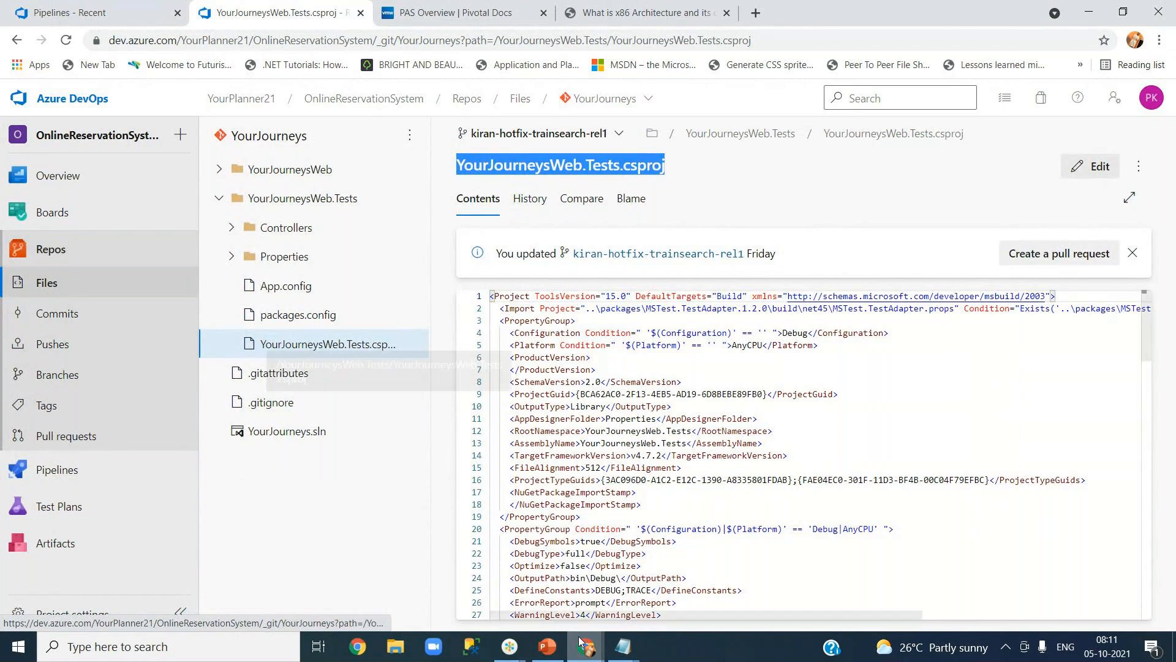
pyautogui.moveTo(567, 647)
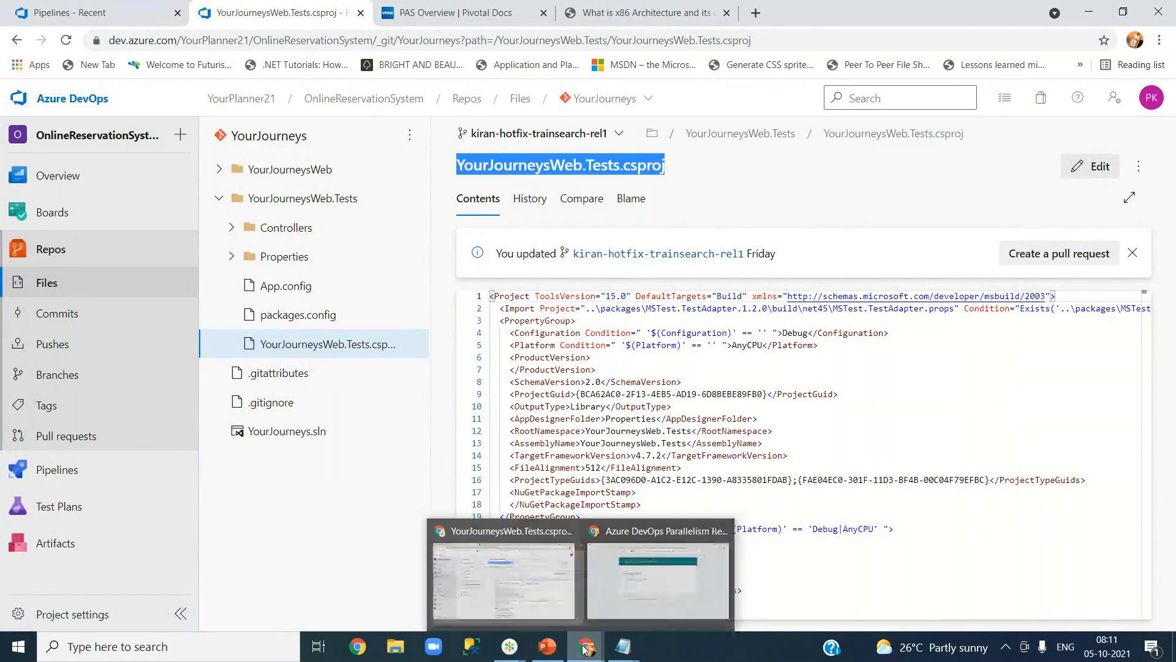
pyautogui.click(694, 608)
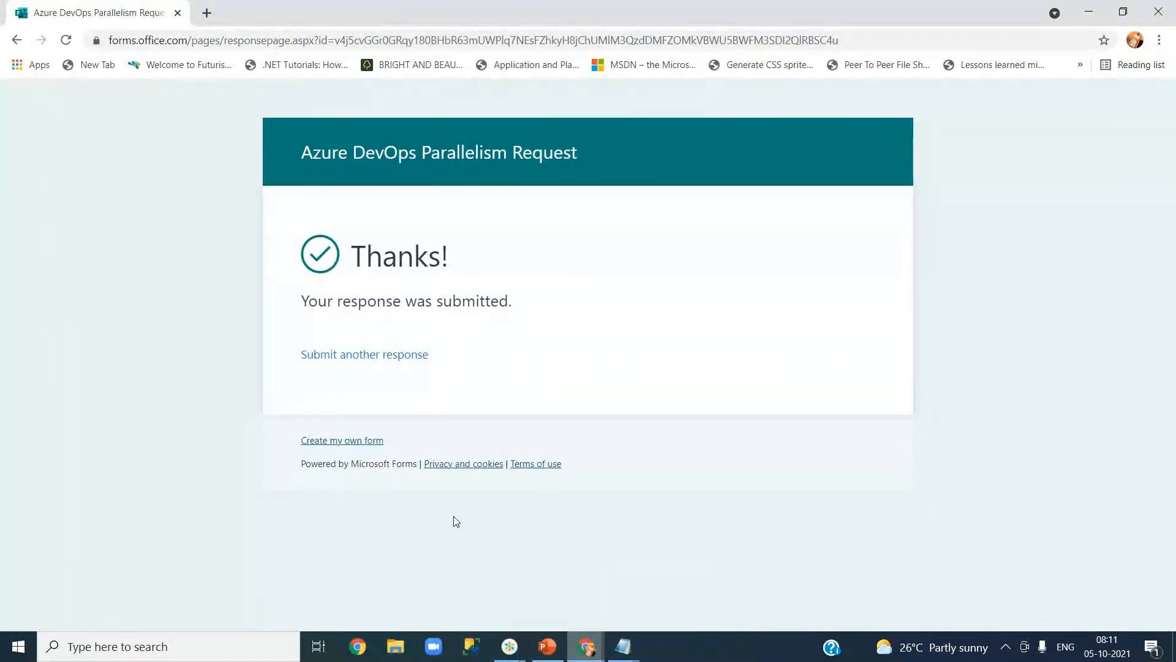
pyautogui.moveTo(586, 646)
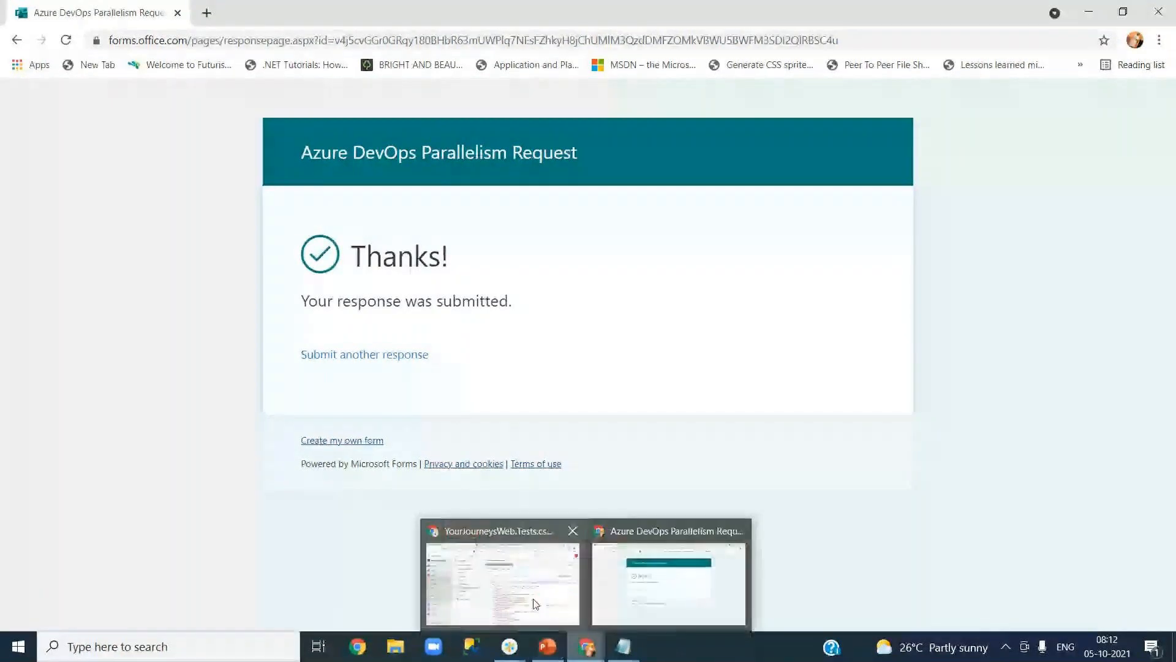
pyautogui.moveTo(535, 604)
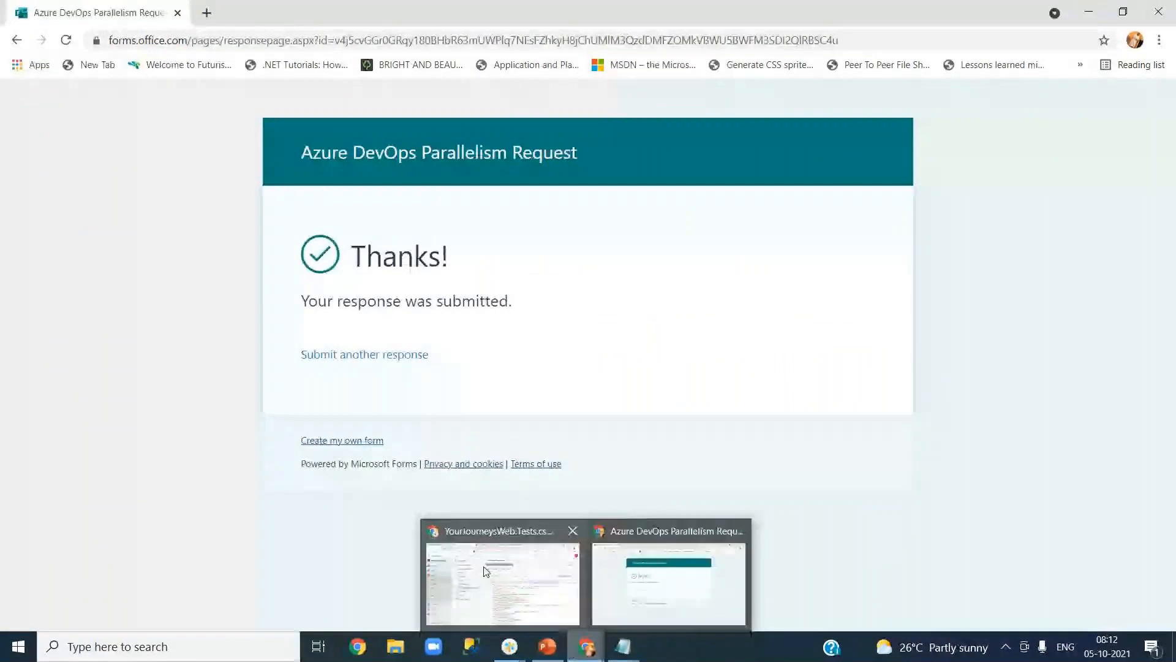
pyautogui.click(485, 571)
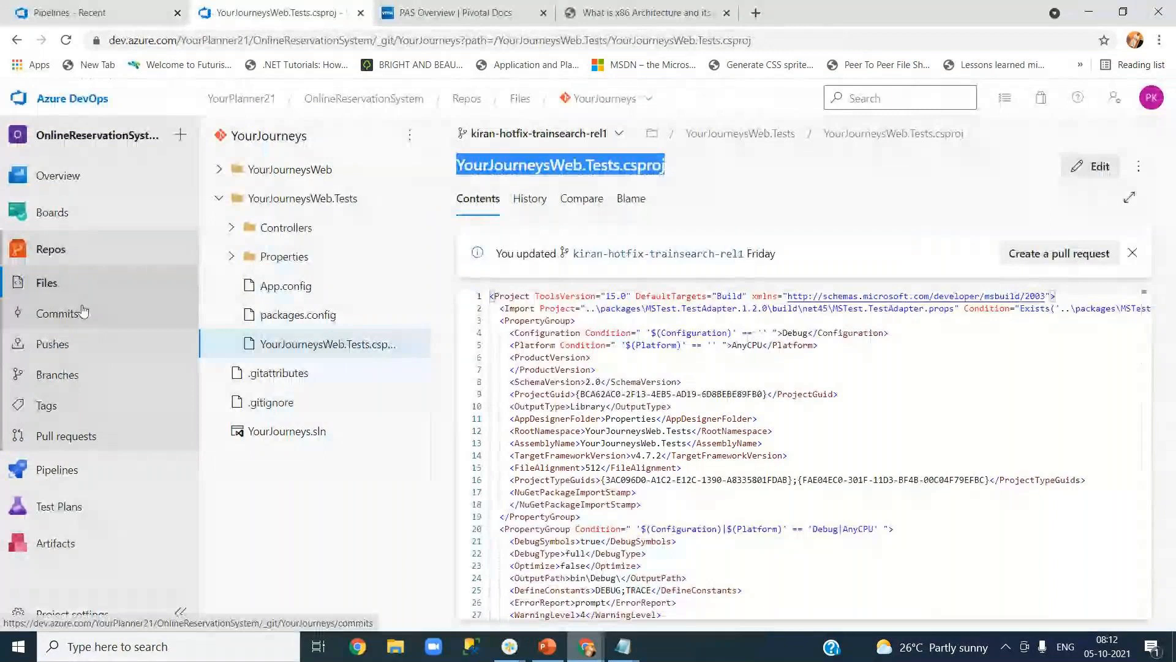
pyautogui.click(98, 121)
# Open the Web job log of failed run #20211005.2 in OnlineReservationSystem-ASP.NET-CI.
pyautogui.click(329, 241)
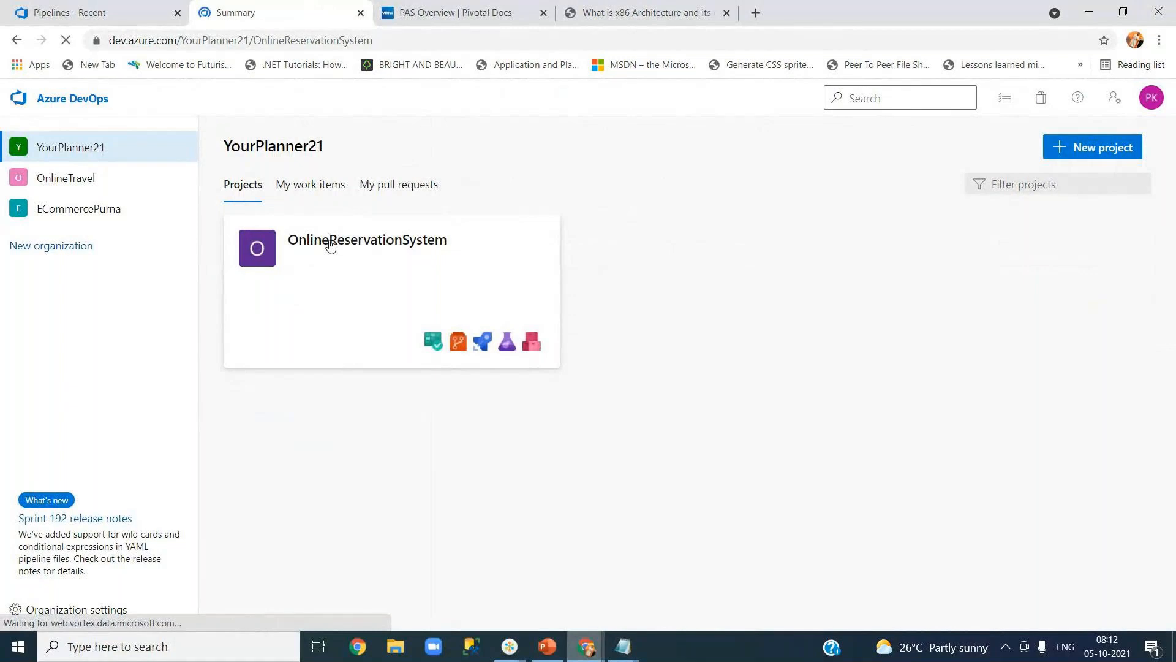
pyautogui.moveTo(111, 392)
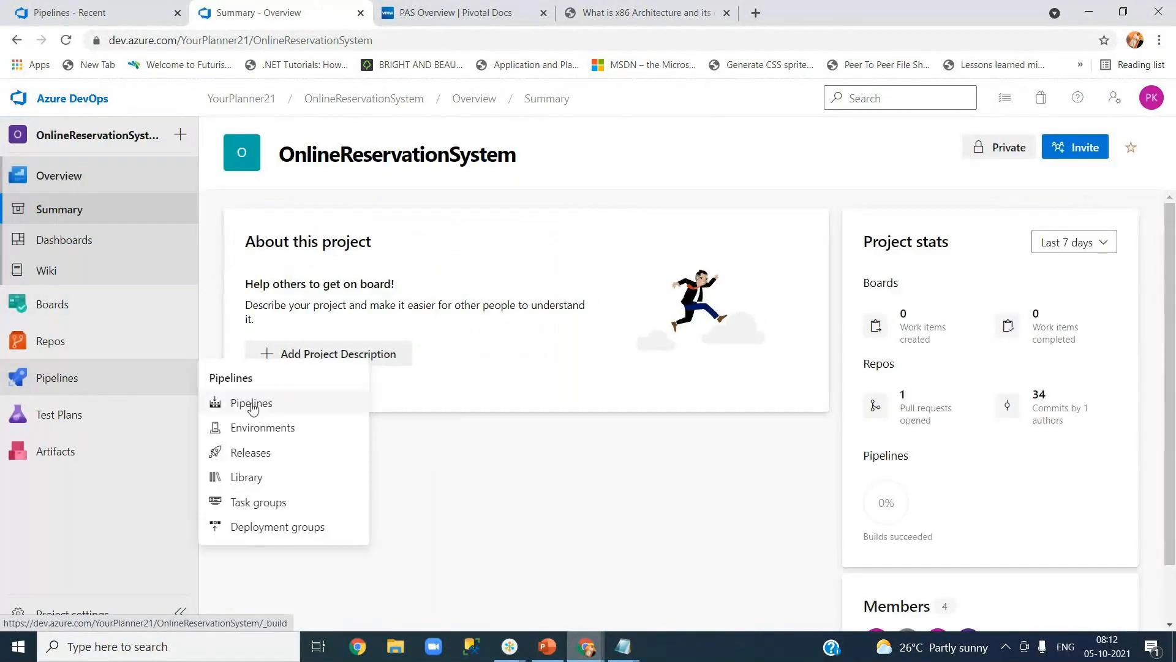
pyautogui.click(252, 404)
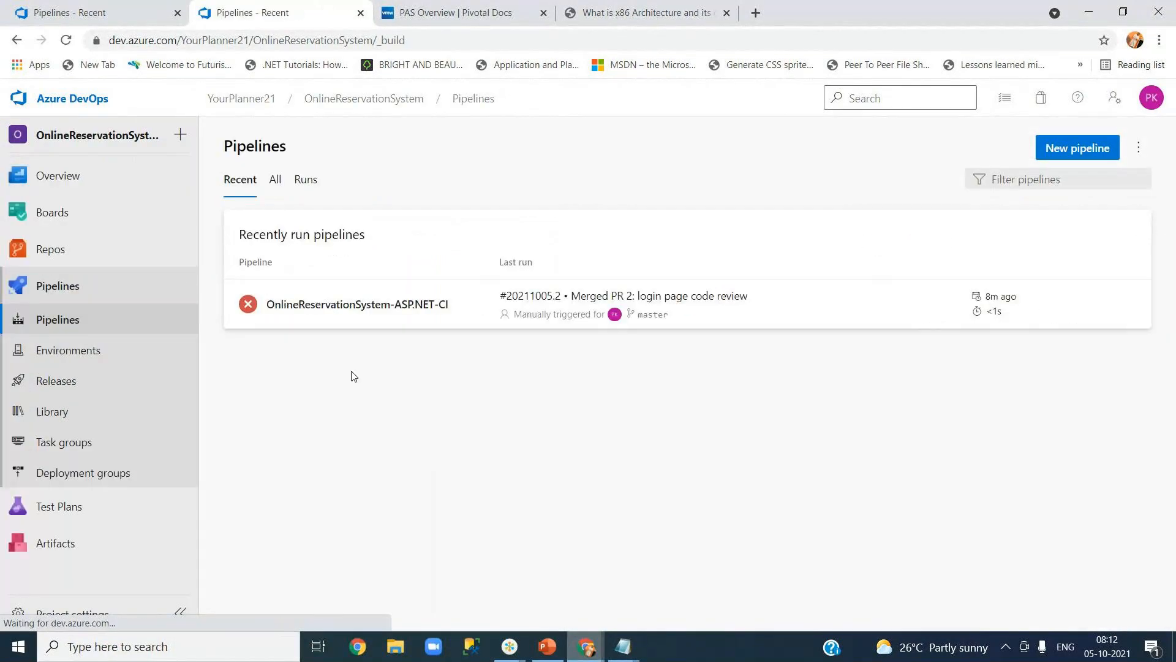
pyautogui.click(350, 310)
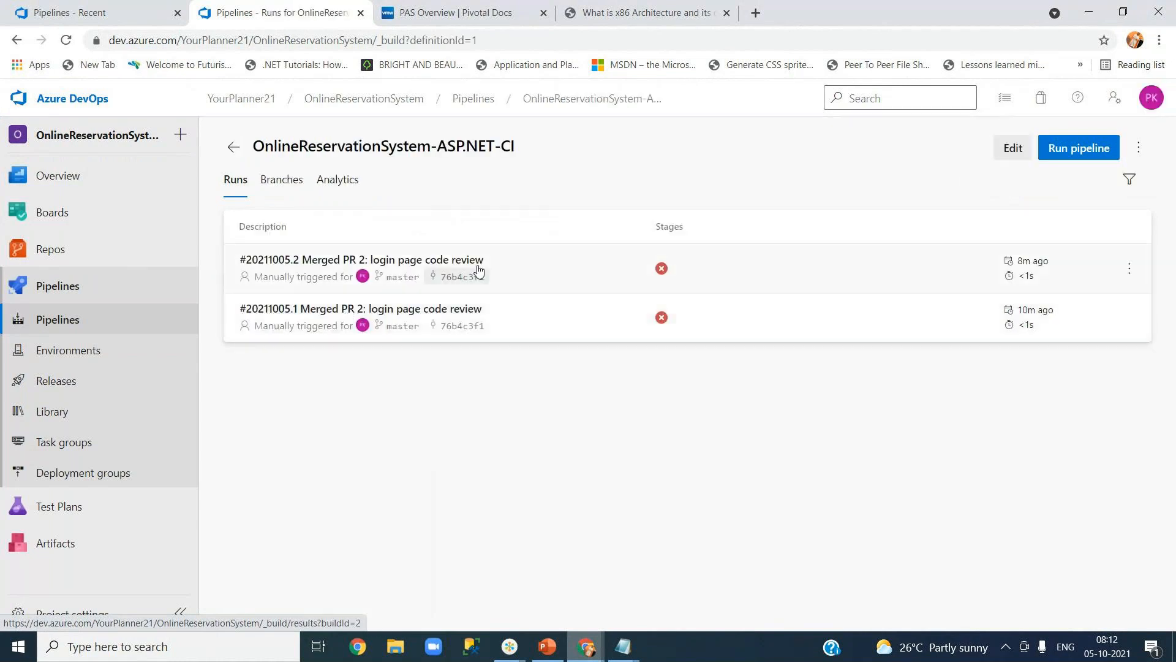
pyautogui.click(551, 268)
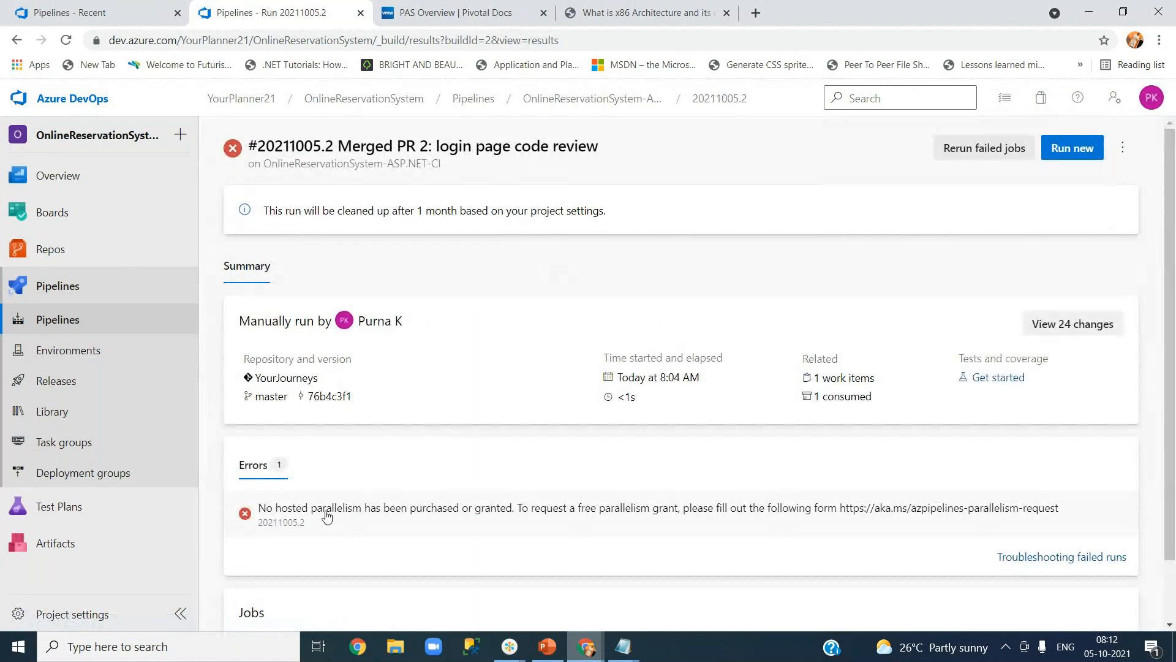
pyautogui.click(836, 513)
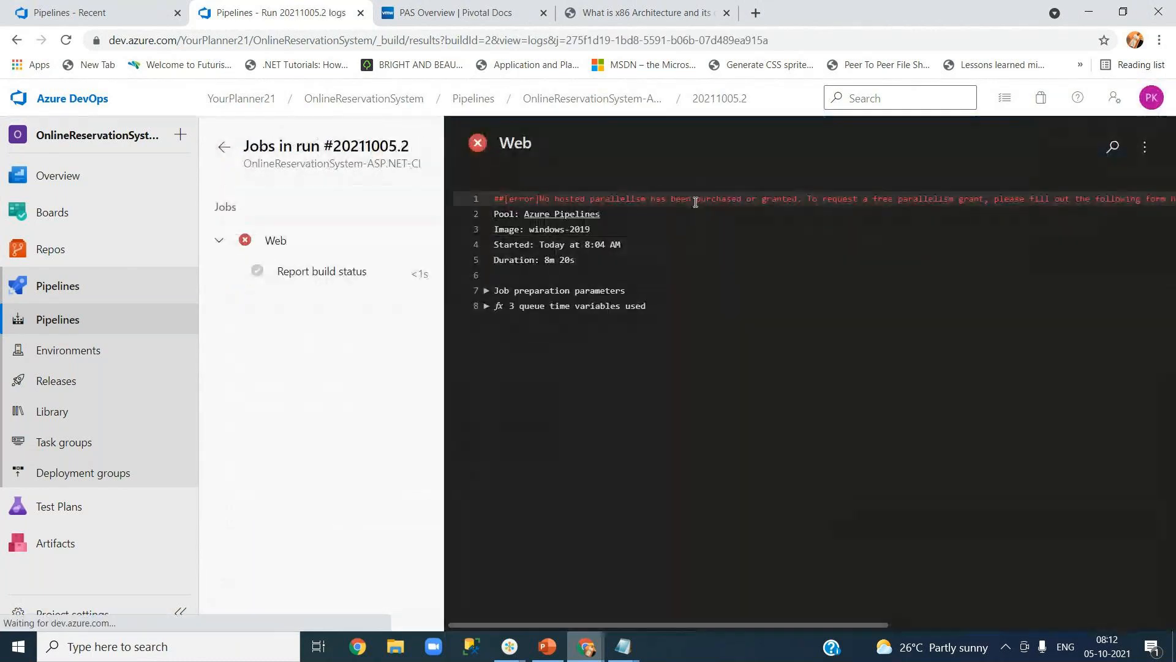
pyautogui.moveTo(623, 646)
pyautogui.click(688, 582)
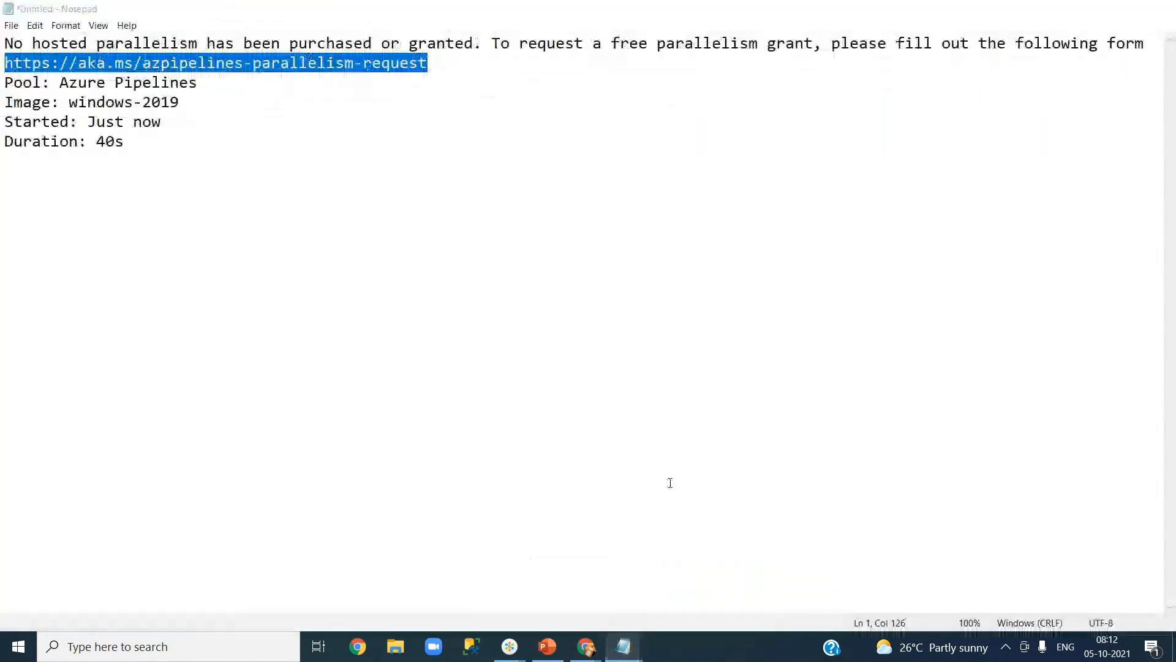
pyautogui.click(394, 147)
pyautogui.moveTo(429, 63); pyautogui.dragTo(4, 63)
pyautogui.rightClick(100, 65)
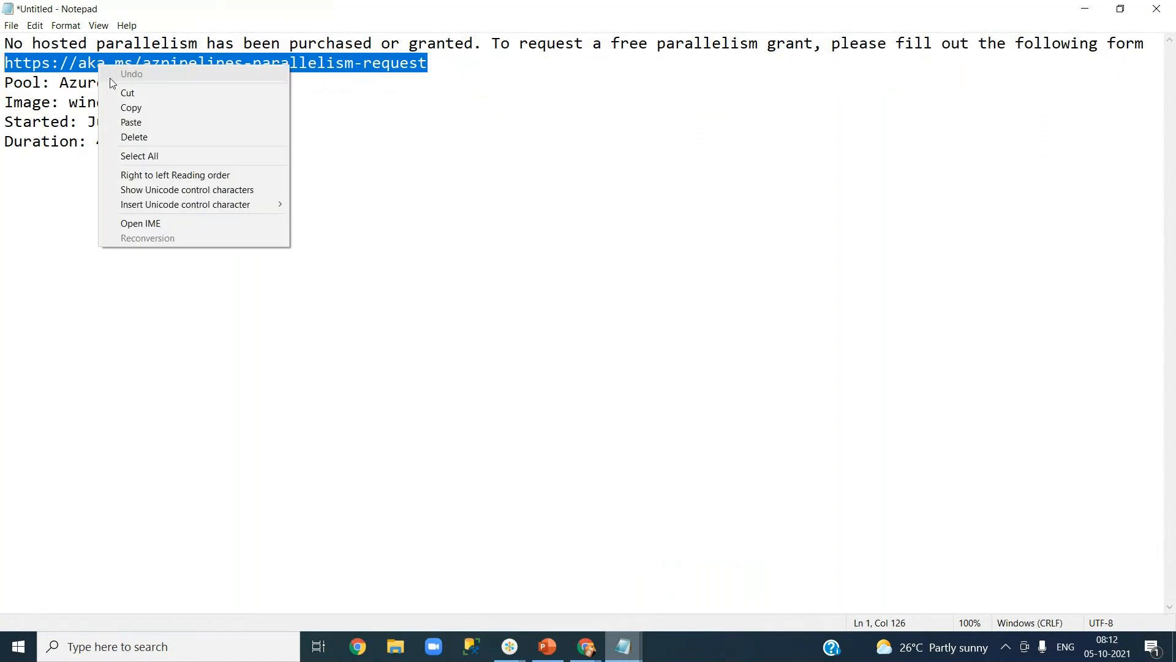
pyautogui.click(131, 104)
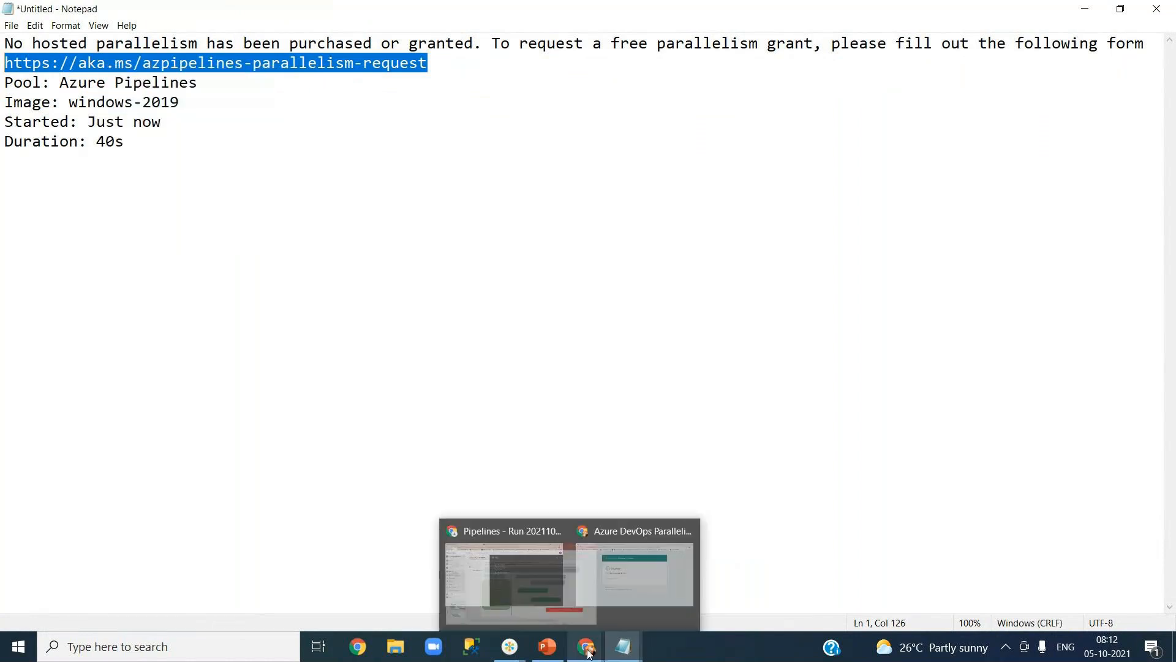
# Bring up the GoTo meeting window, then show the open browser windows.
pyautogui.moveTo(510, 649)
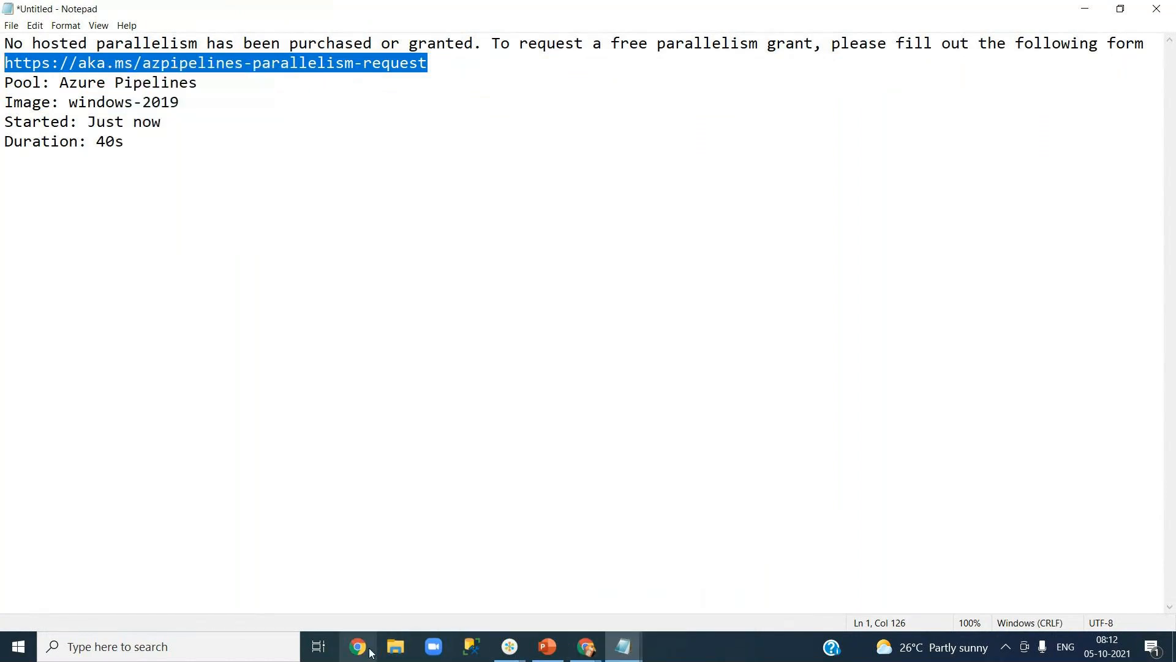
pyautogui.click(517, 654)
pyautogui.click(645, 592)
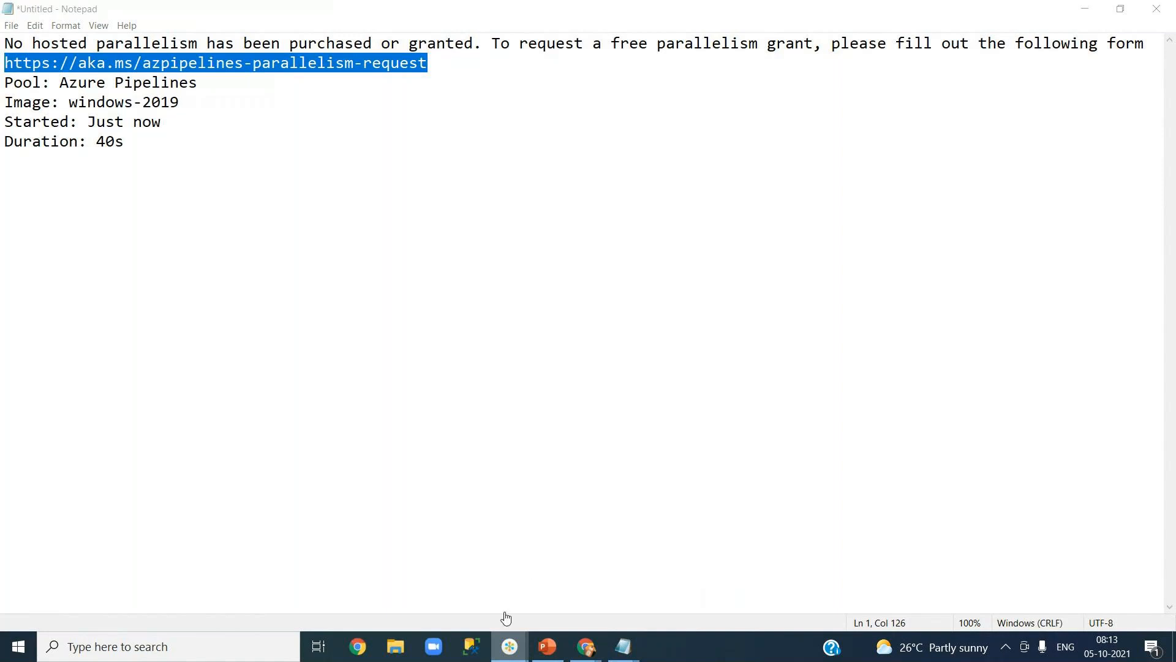
pyautogui.click(586, 646)
# Browse YourPlanner21's organization settings (usage, projects, billing) and open the Parallel jobs page.
pyautogui.click(505, 564)
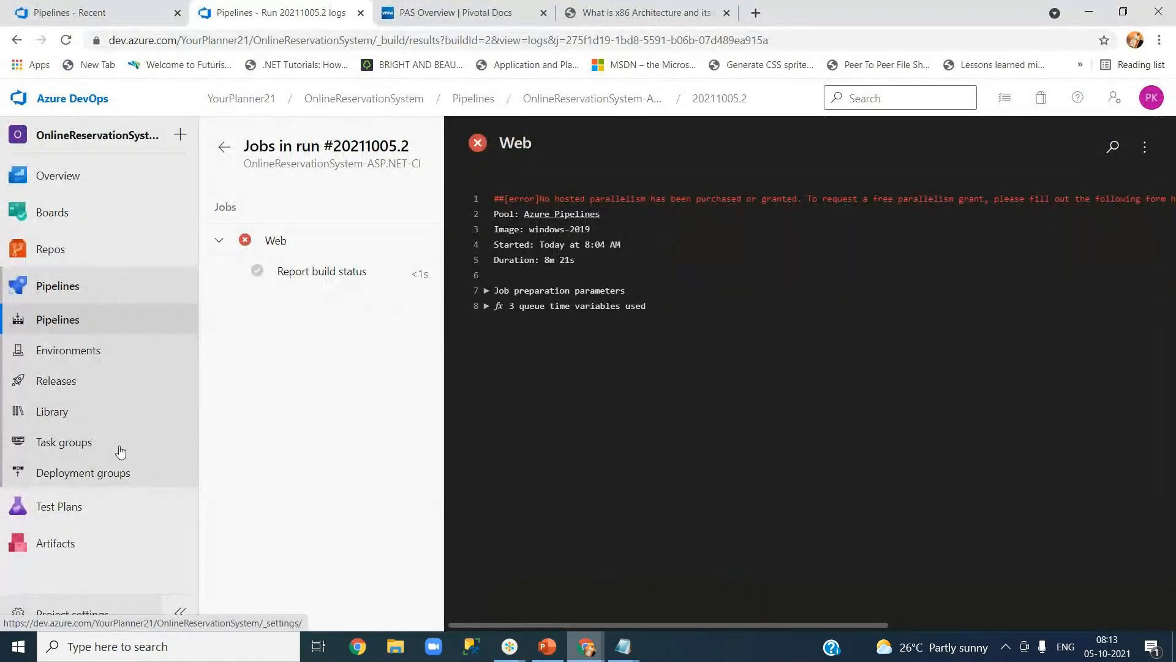
pyautogui.click(81, 107)
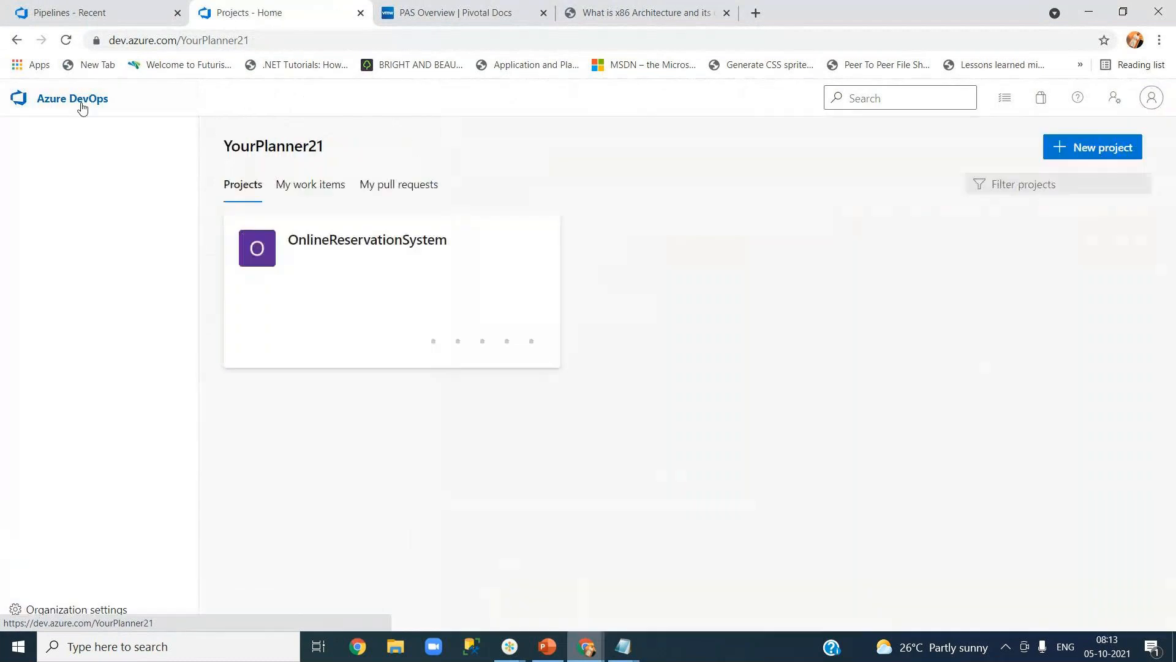
pyautogui.click(98, 611)
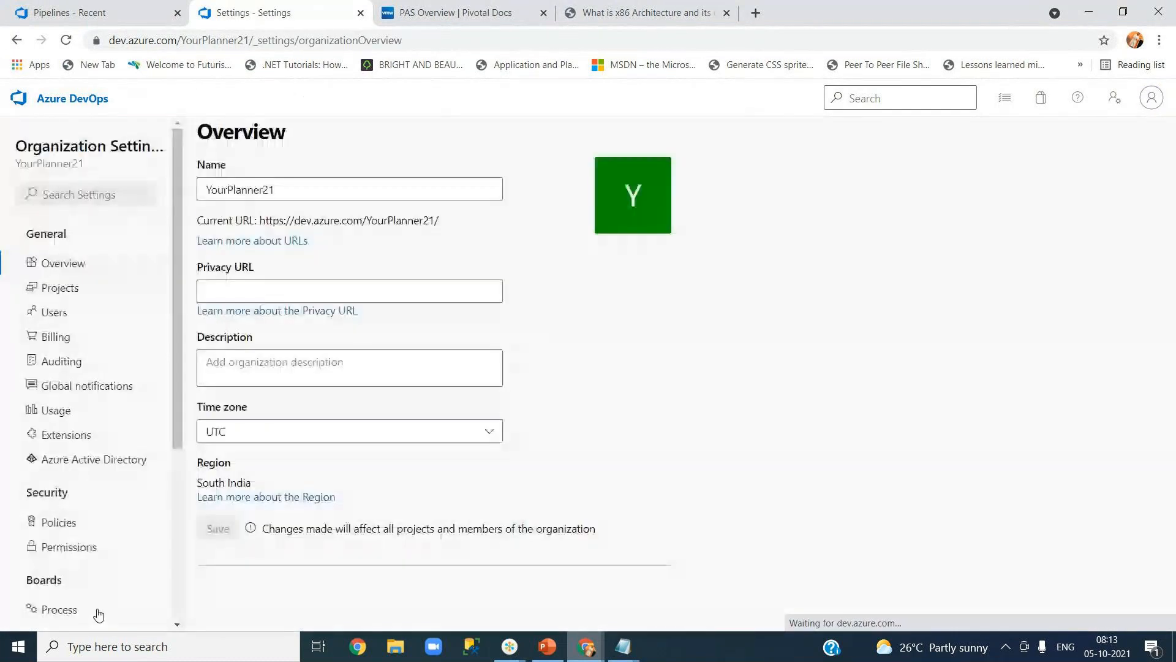
pyautogui.click(90, 413)
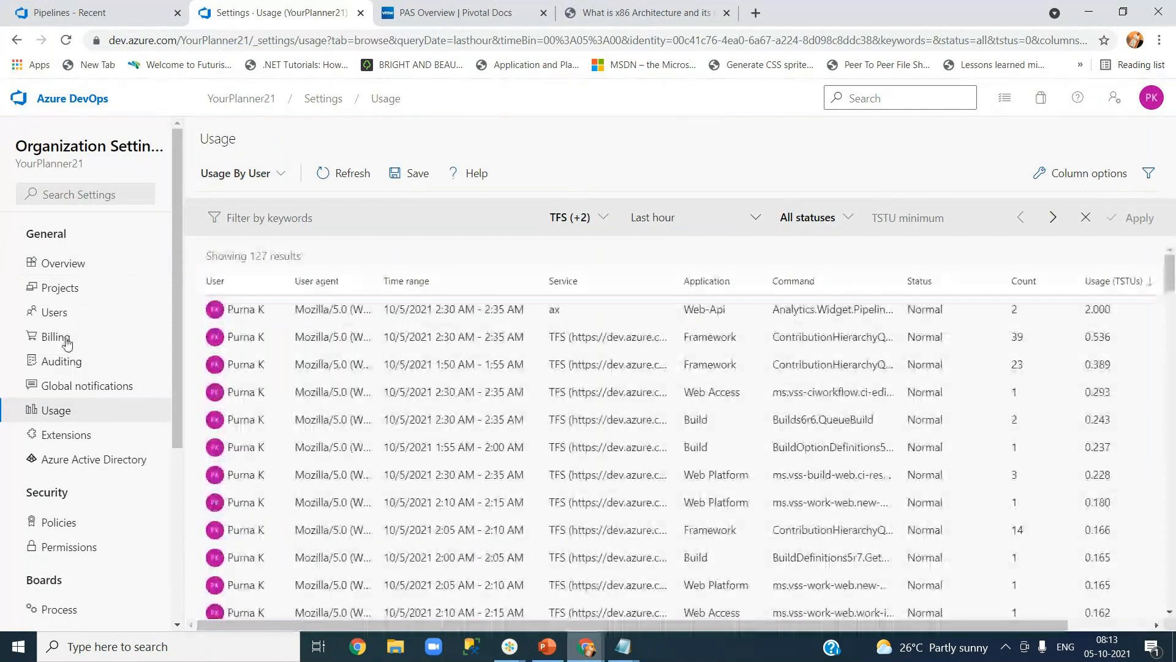
pyautogui.click(60, 288)
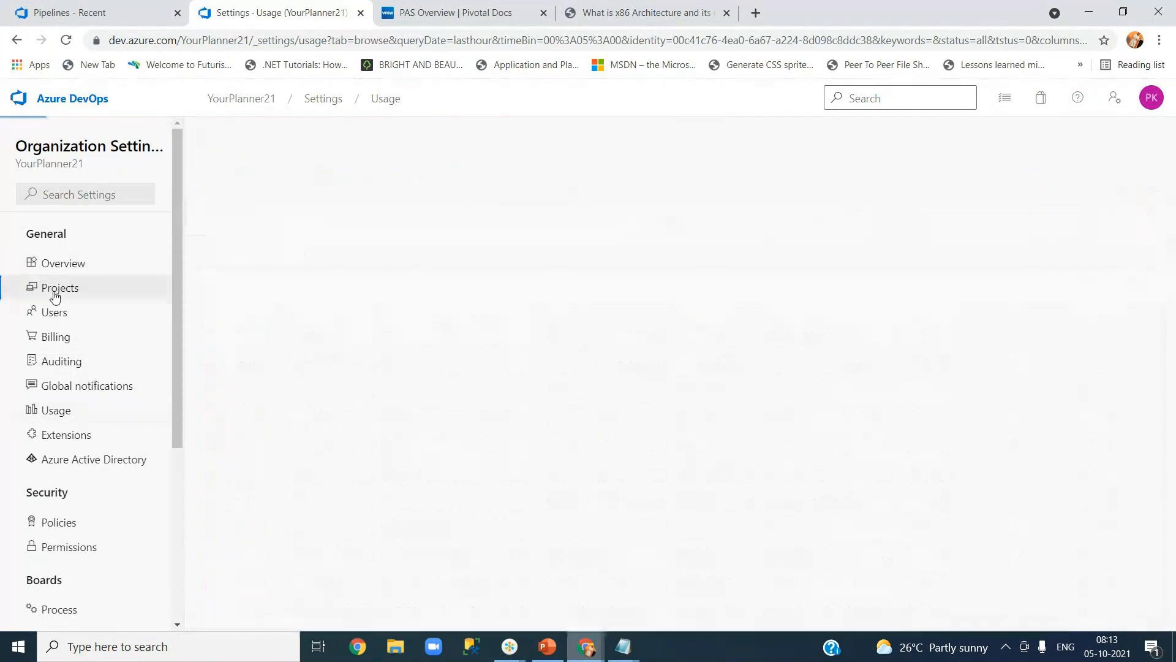
pyautogui.click(60, 338)
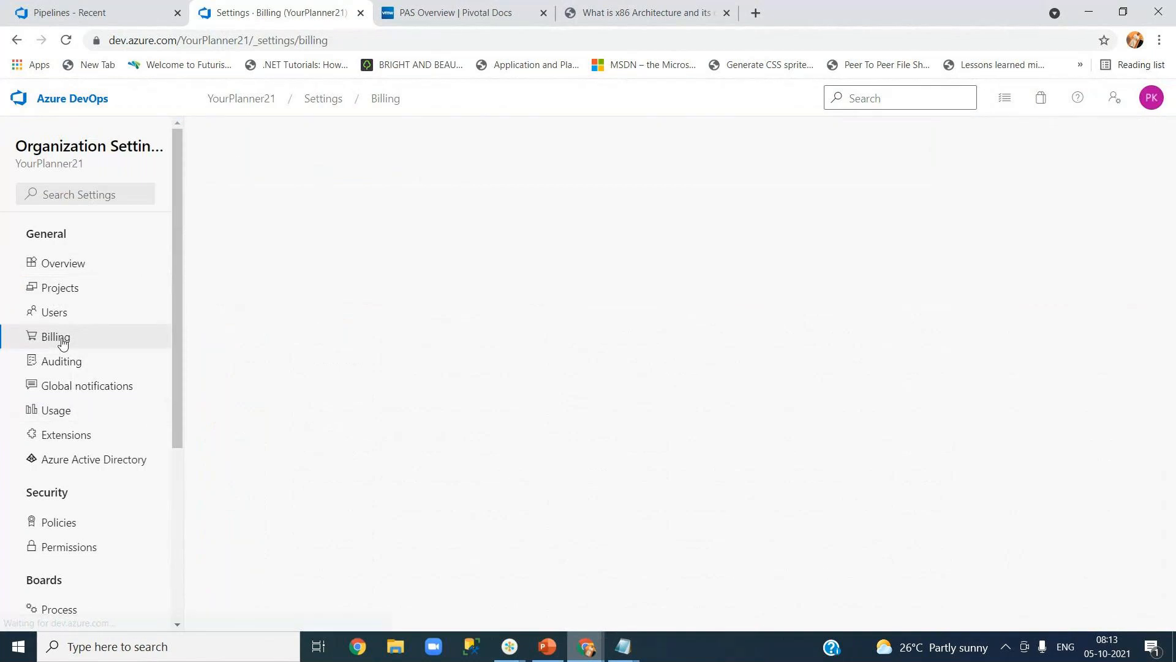
pyautogui.scroll(-5, 119, 471)
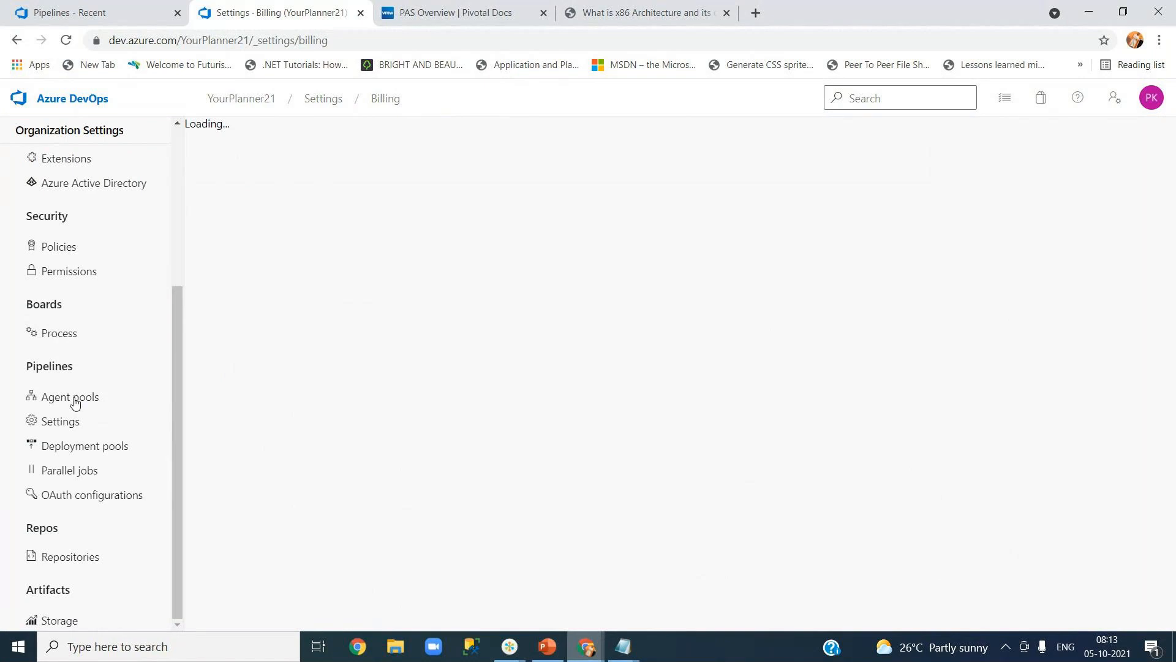
pyautogui.click(88, 473)
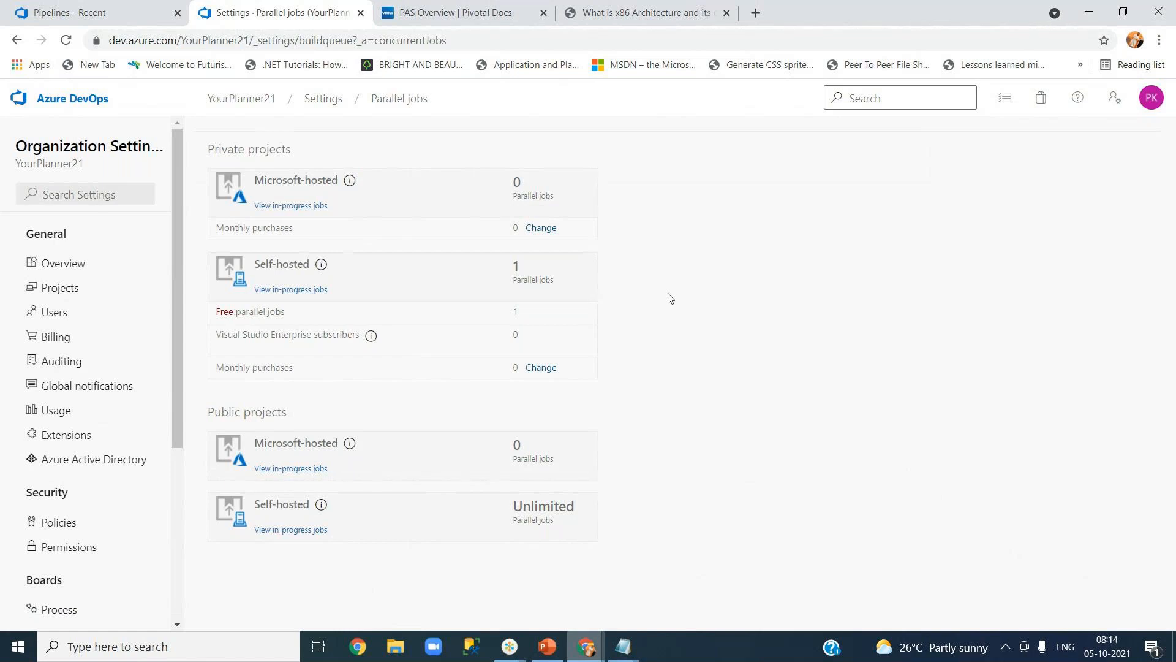
# Leave the OnlineTrips pipelines list for the OnlineTravel organization home and select /OnlineTravel in its address.
pyautogui.click(104, 12)
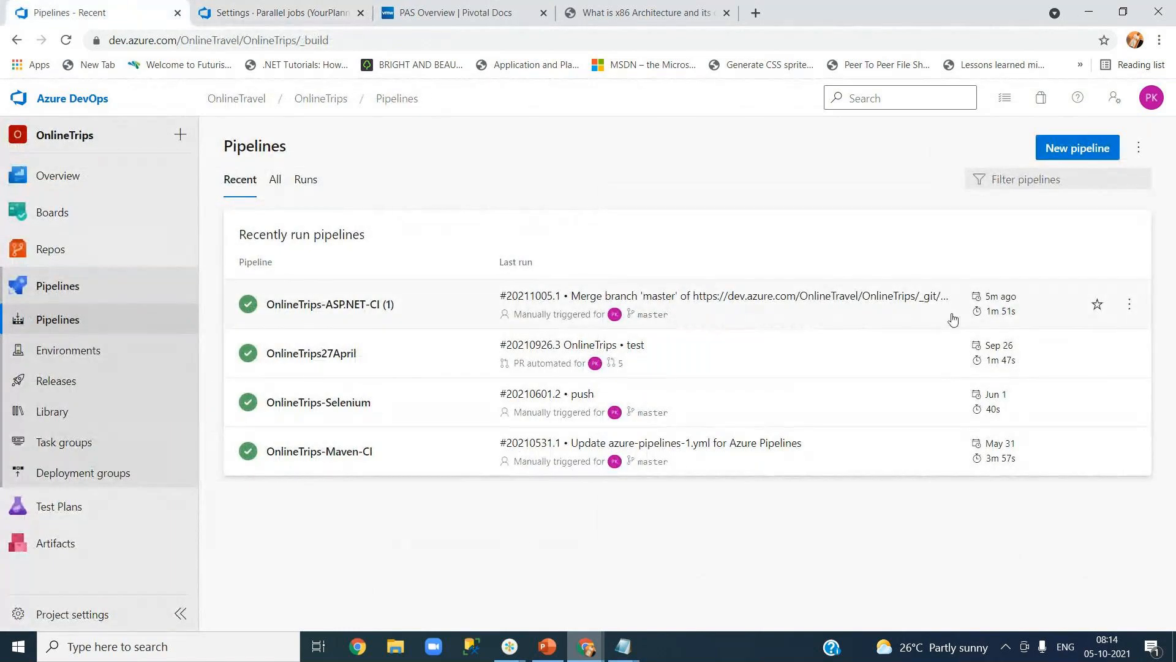
pyautogui.moveTo(1002, 317)
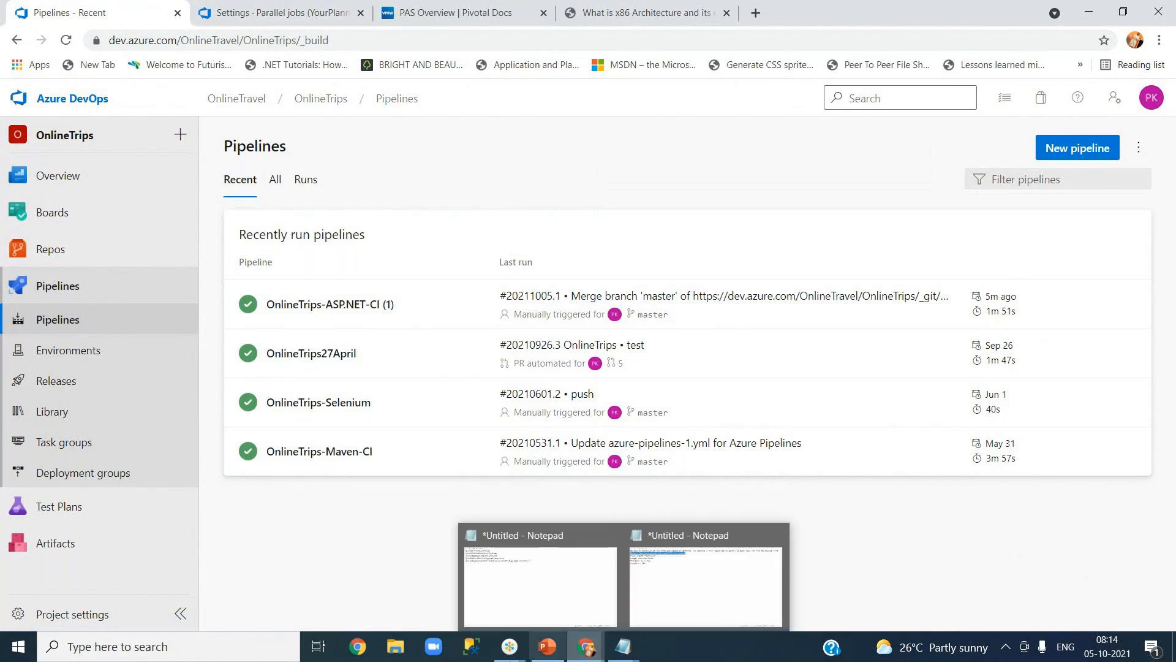
pyautogui.moveTo(506, 650)
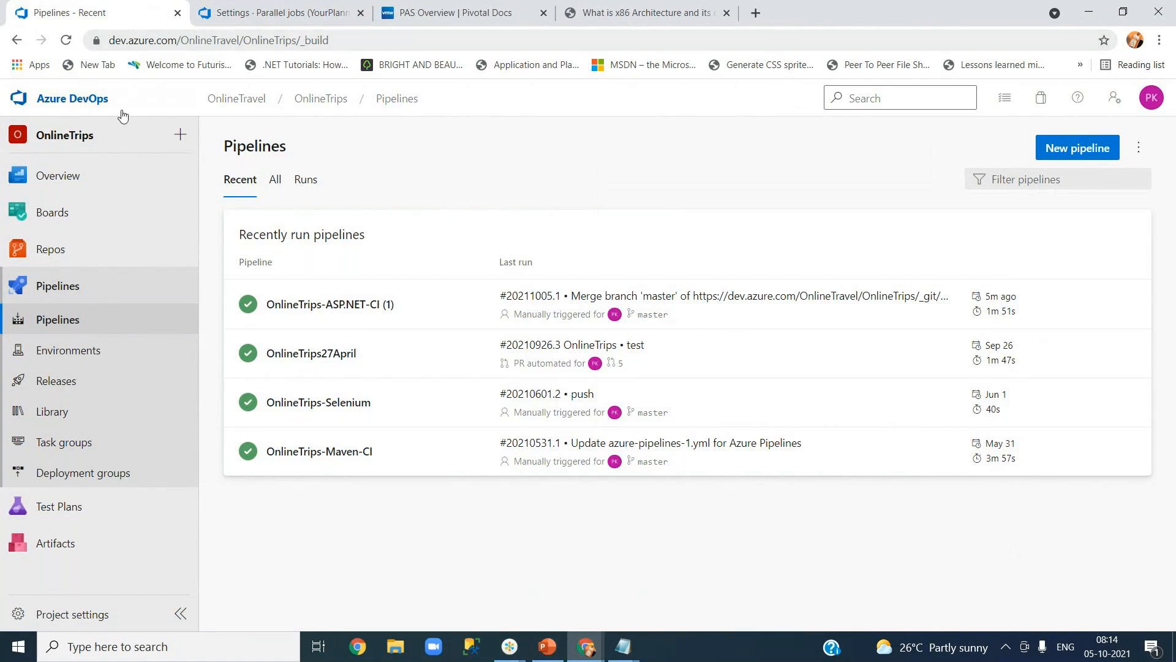
pyautogui.click(95, 102)
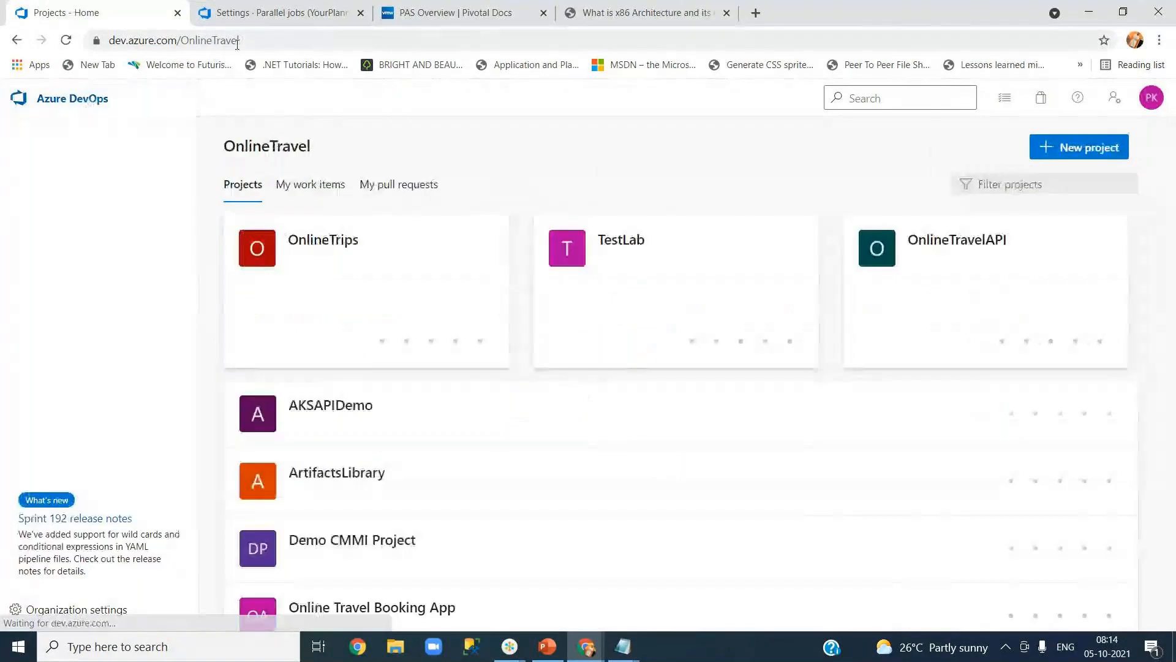
pyautogui.click(294, 40)
pyautogui.moveTo(277, 40); pyautogui.dragTo(106, 54)
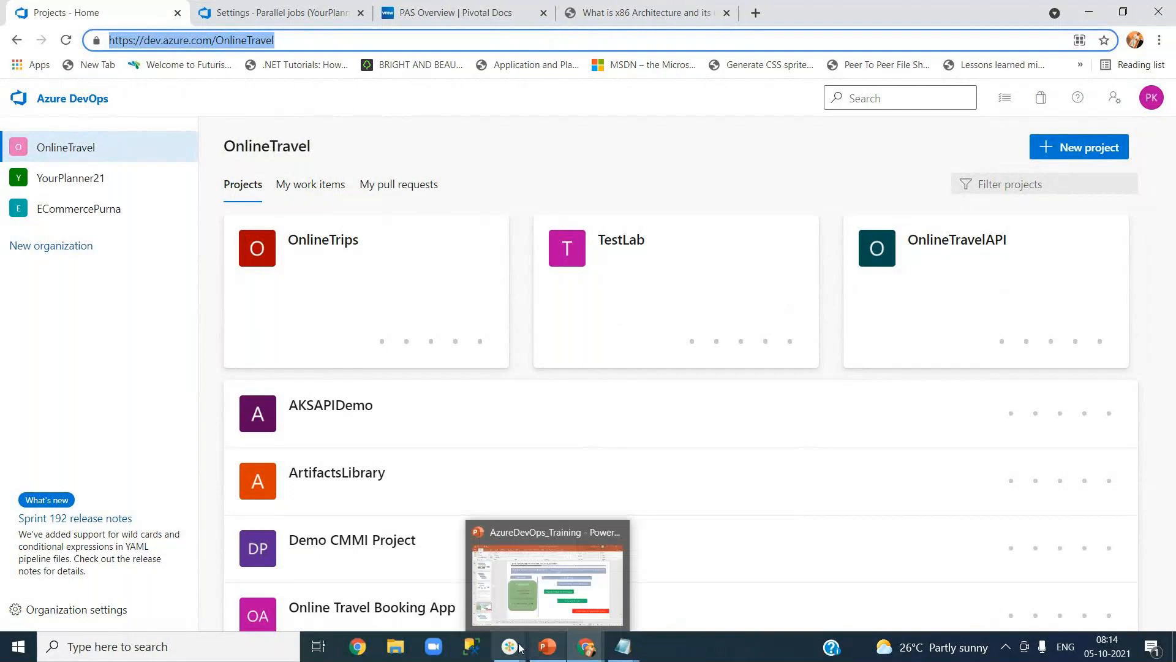
pyautogui.click(595, 604)
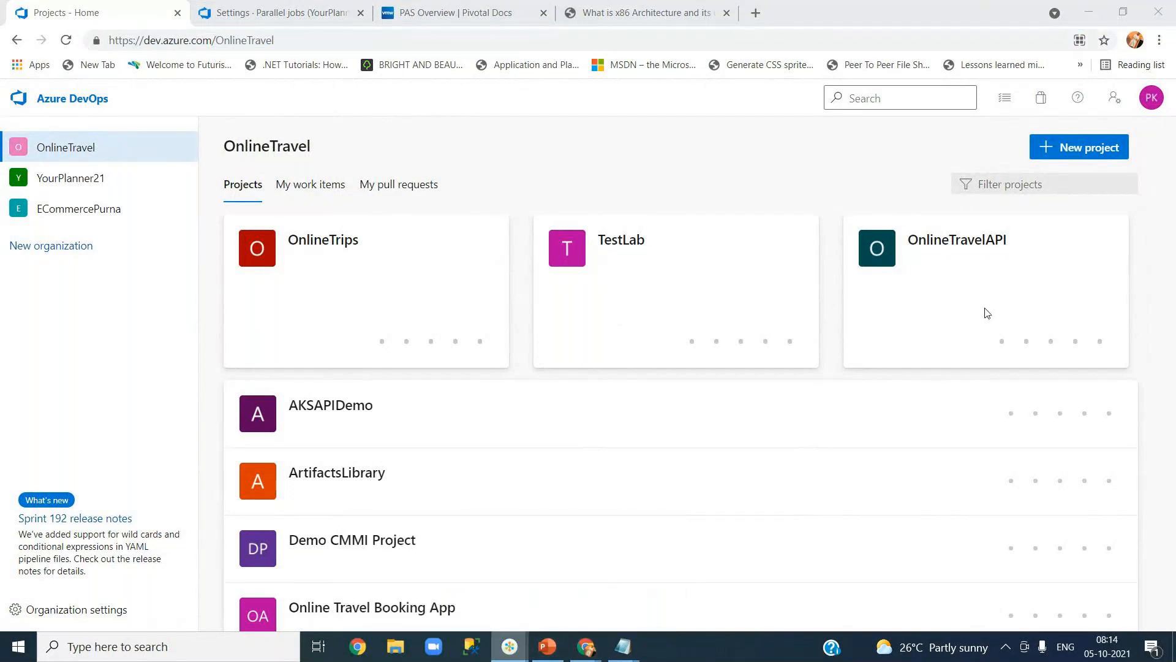